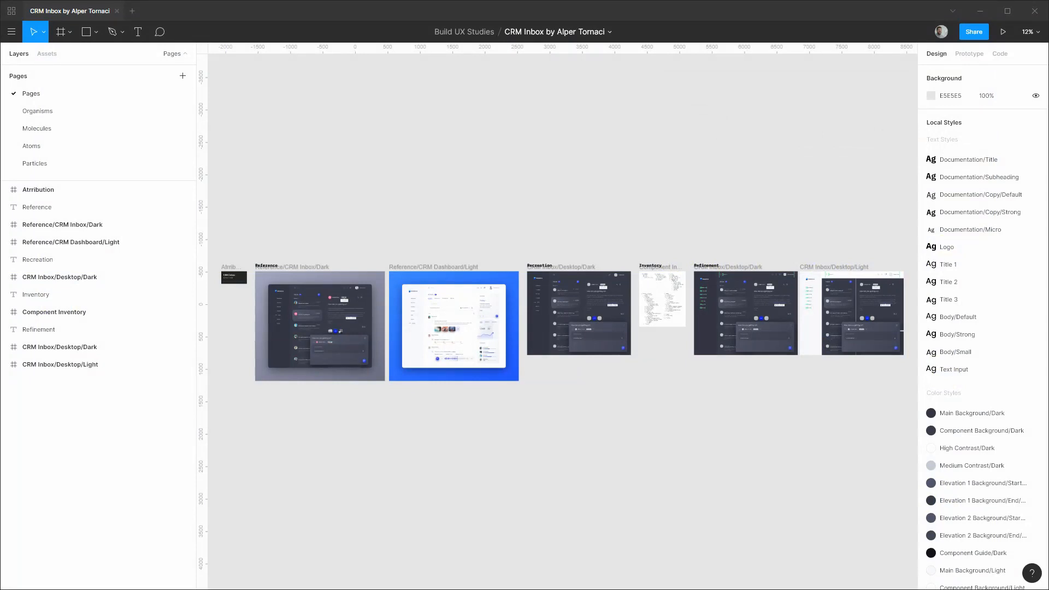
# Step: Check the width of the inbox panel's background plate in the recreated dark CRM inbox frame
pyautogui.scroll(5, 597, 295)
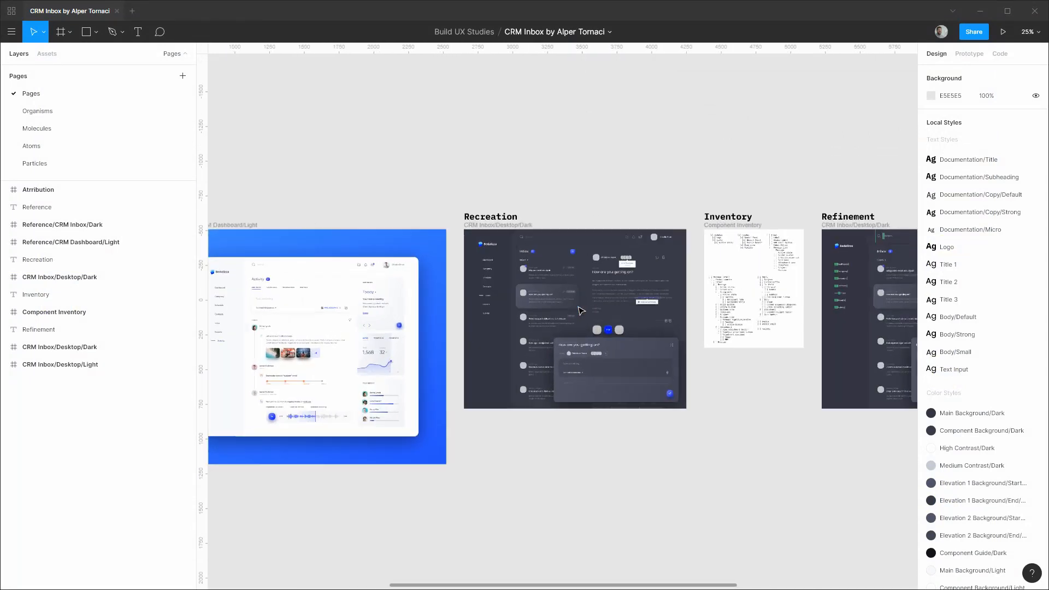
pyautogui.scroll(5, 561, 316)
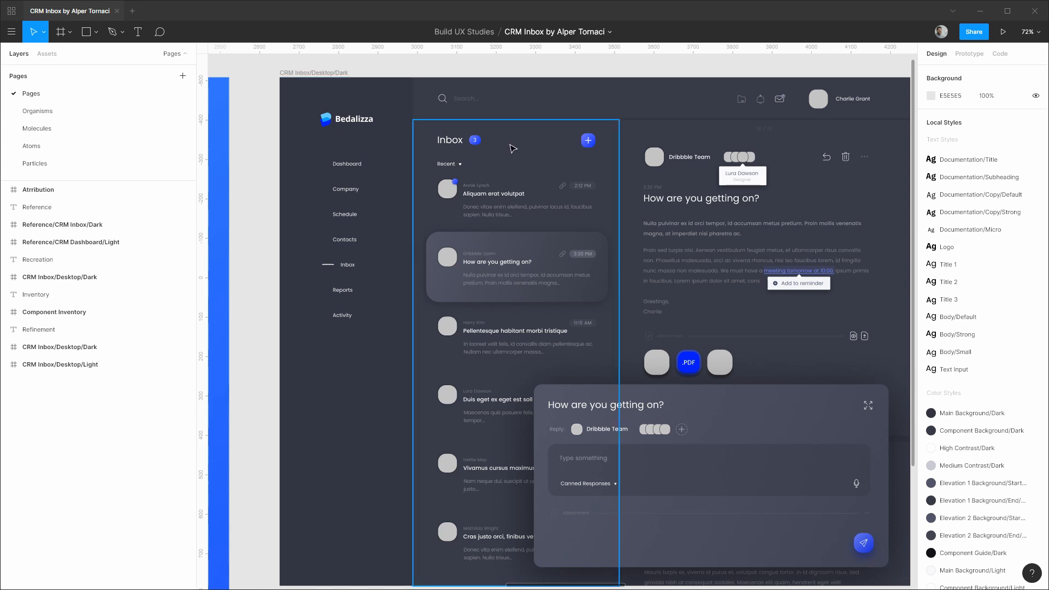
pyautogui.click(516, 128)
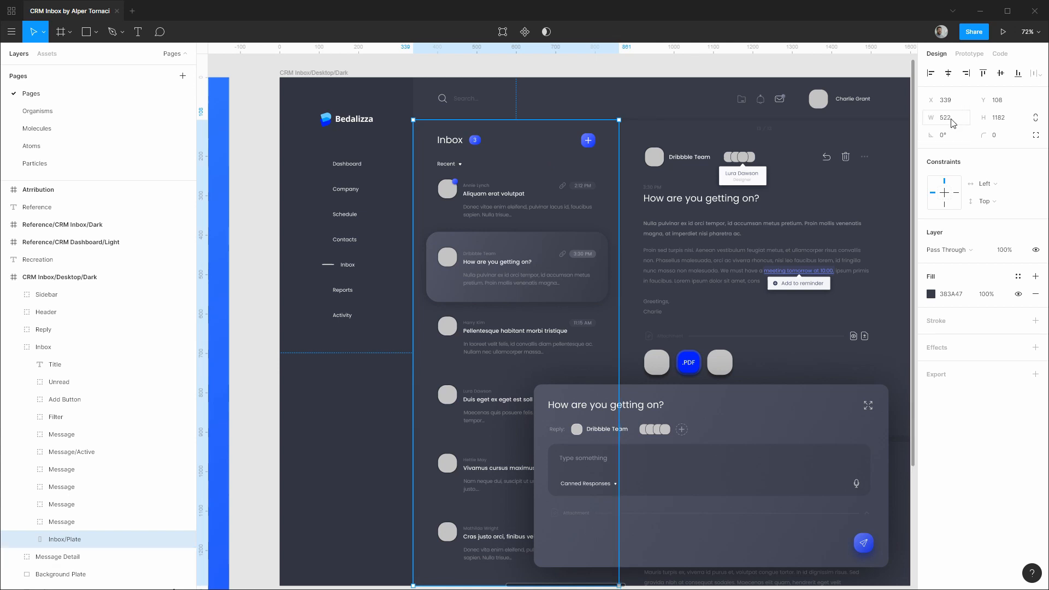
# Step: Examine the spacing scale on the Particles page, then compare it with the active message card on the Pages page
pyautogui.click(37, 165)
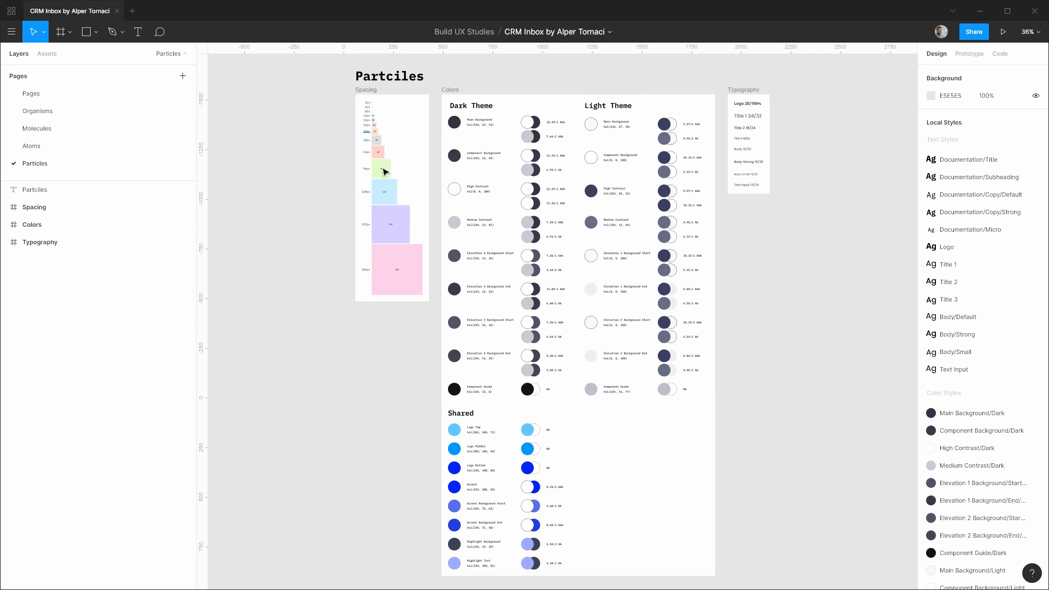
pyautogui.scroll(5, 384, 171)
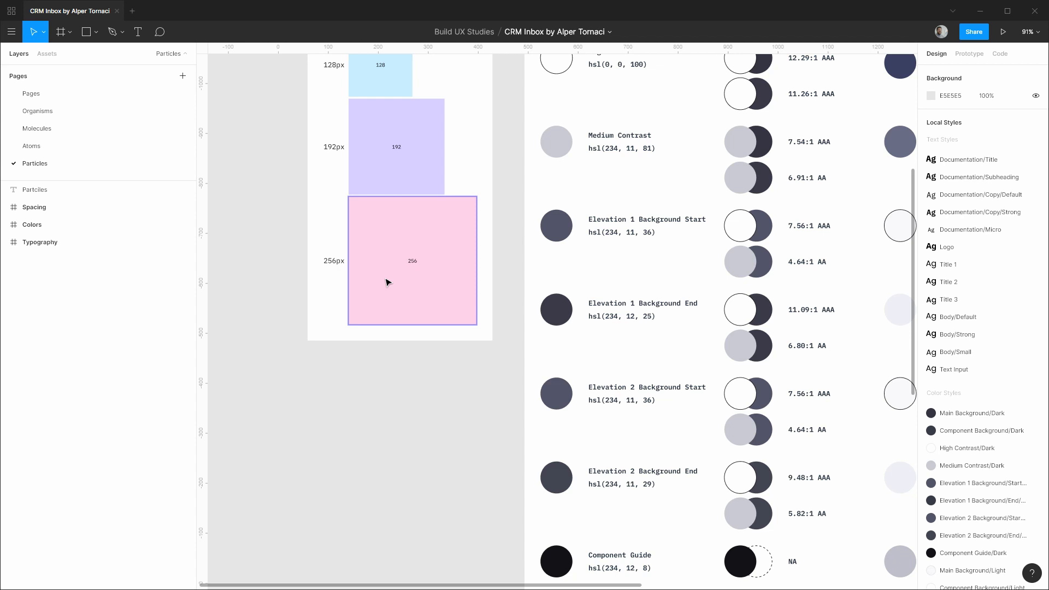
pyautogui.click(38, 94)
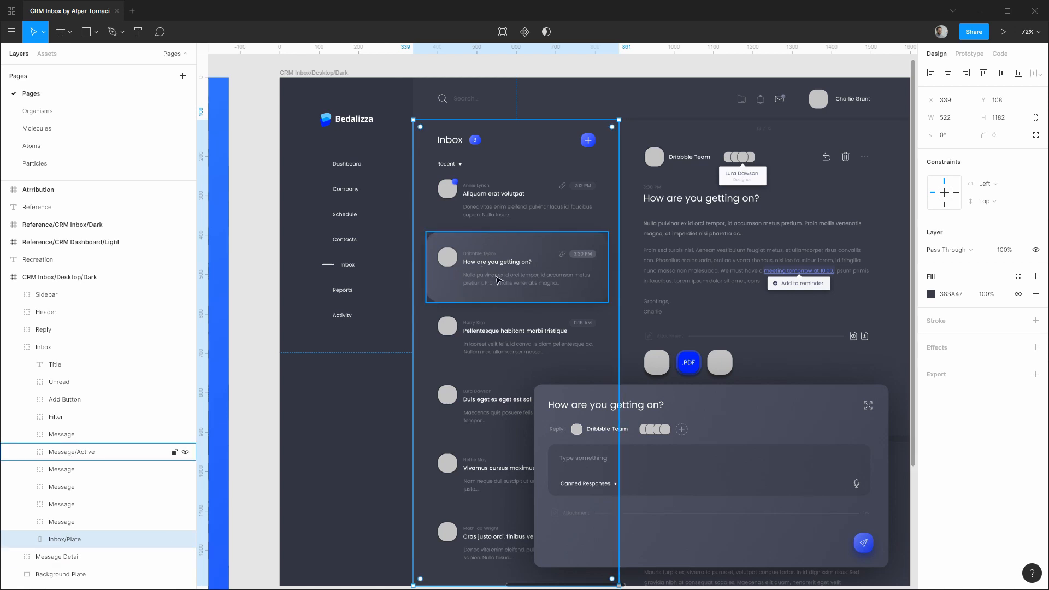
pyautogui.scroll(5, 497, 280)
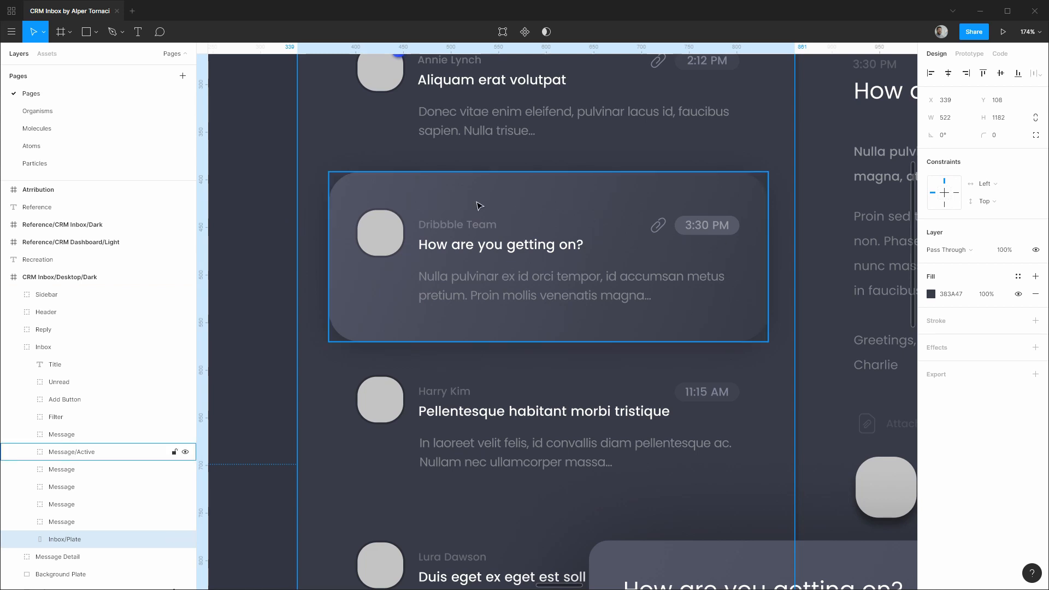
# Step: On the Molecules page, draw a rectangle about 539 by 239 beside the Search Inputs/Light frame
pyautogui.click(47, 134)
pyautogui.moveTo(850, 218); pyautogui.dragTo(353, 186)
pyautogui.press('r')
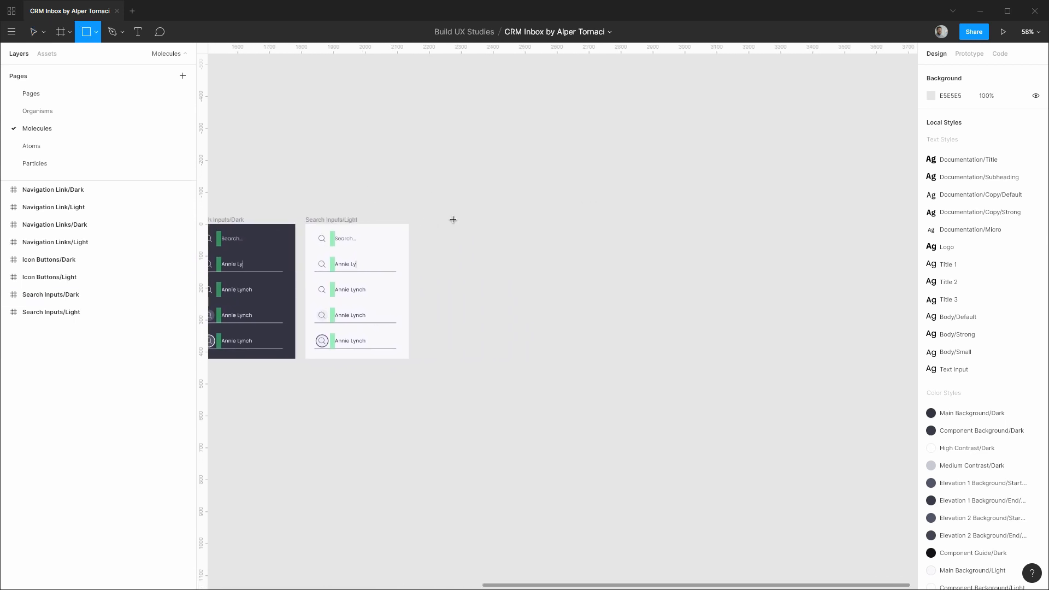
pyautogui.moveTo(436, 224); pyautogui.dragTo(609, 300)
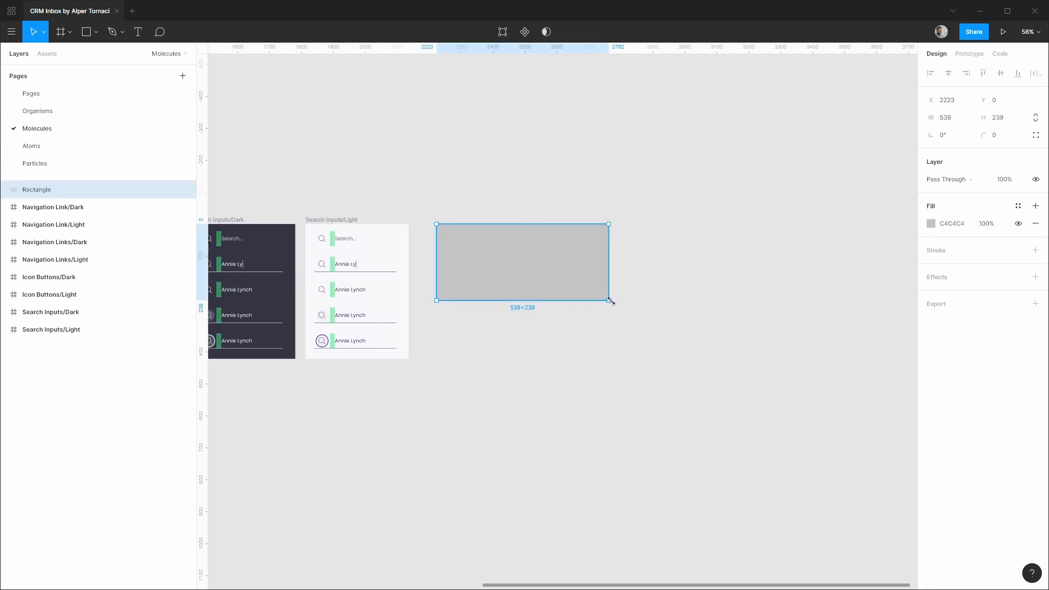
# Step: Set the rectangle's width to 512-64, giving 448
pyautogui.click(963, 121)
pyautogui.write('512-64')
pyautogui.press('Return')
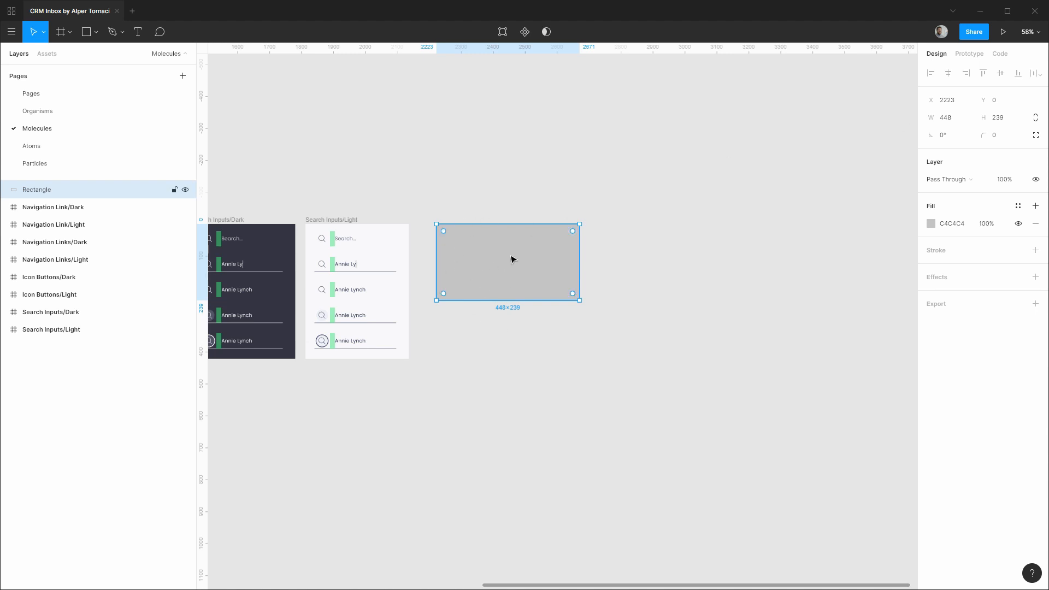
# Step: Copy the Message/Active group from the dark inbox design to the Molecules page and place it level beside the grey rectangle
pyautogui.click(77, 94)
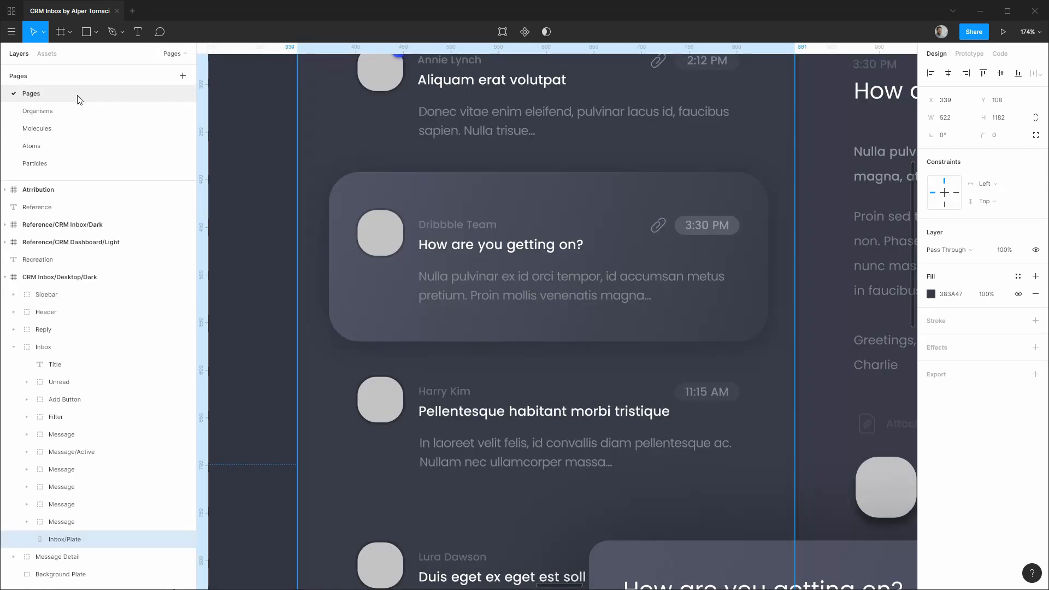
pyautogui.scroll(5, 503, 292)
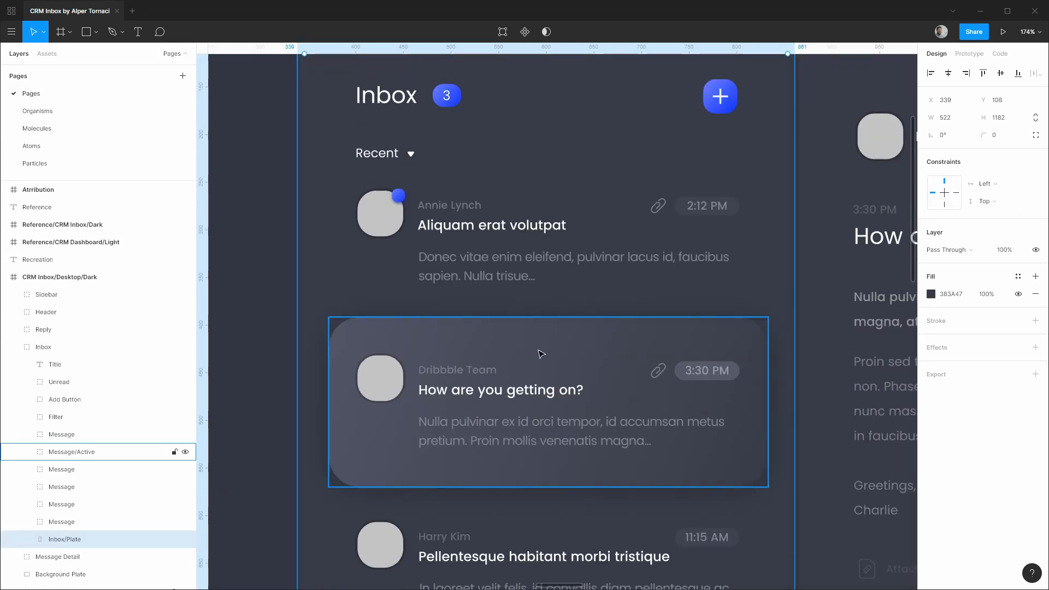
pyautogui.click(544, 358)
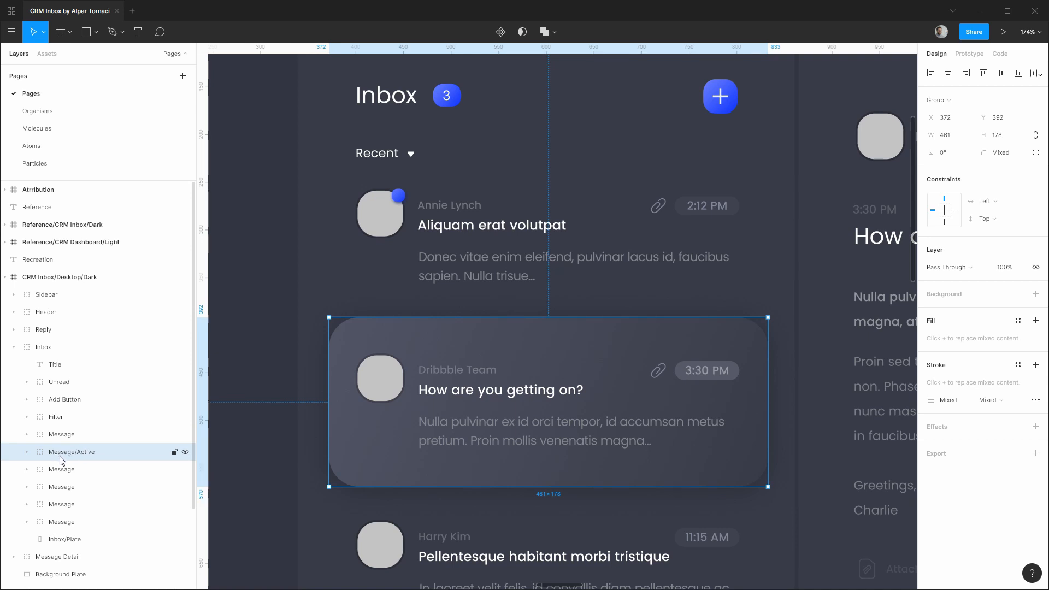
pyautogui.click(38, 128)
pyautogui.click(648, 347)
pyautogui.hotkey('ctrl', 'v')
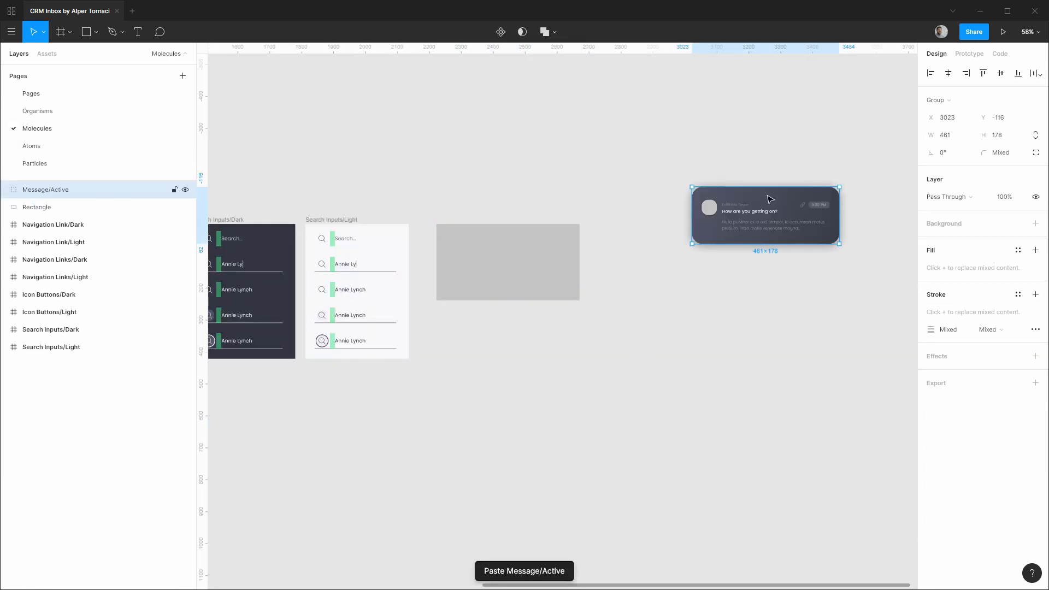
pyautogui.moveTo(770, 199); pyautogui.dragTo(673, 237)
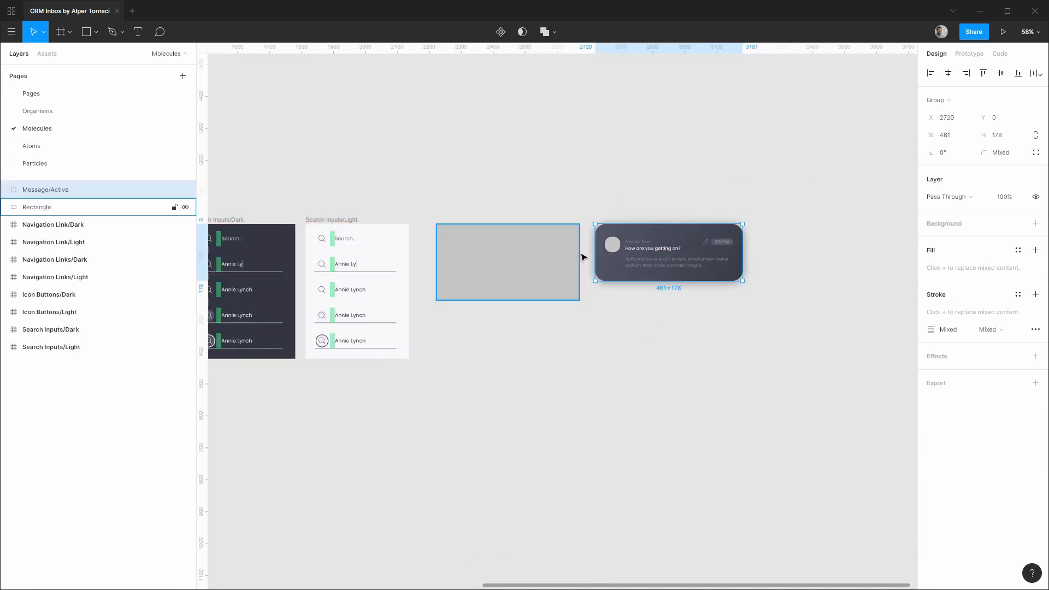
# Step: Check the corner radius of the Message/Active/Plate layer inside the copied message group
pyautogui.scroll(5, 516, 253)
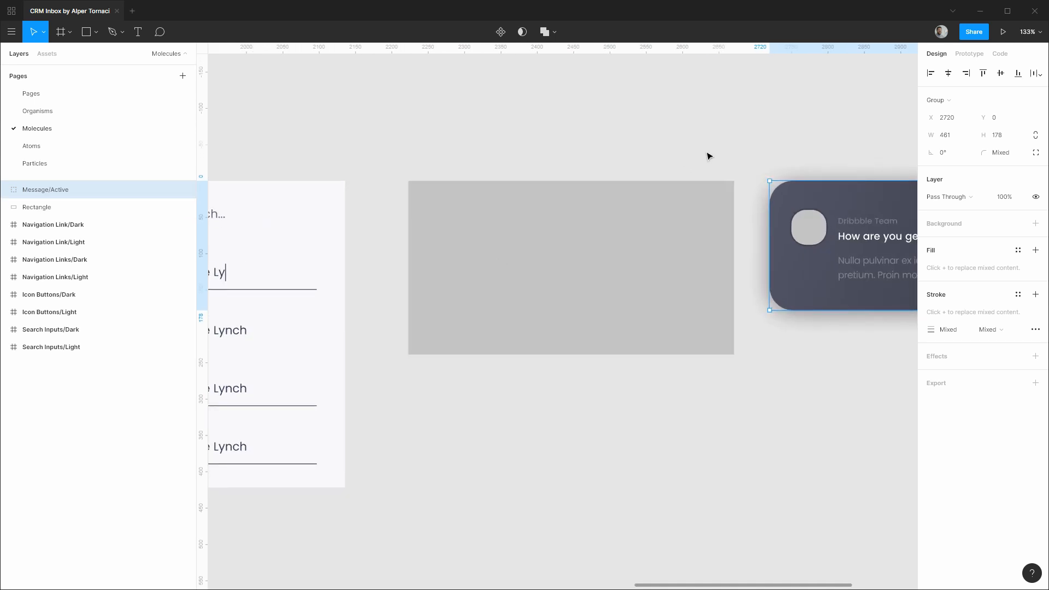
pyautogui.moveTo(707, 155); pyautogui.dragTo(513, 136)
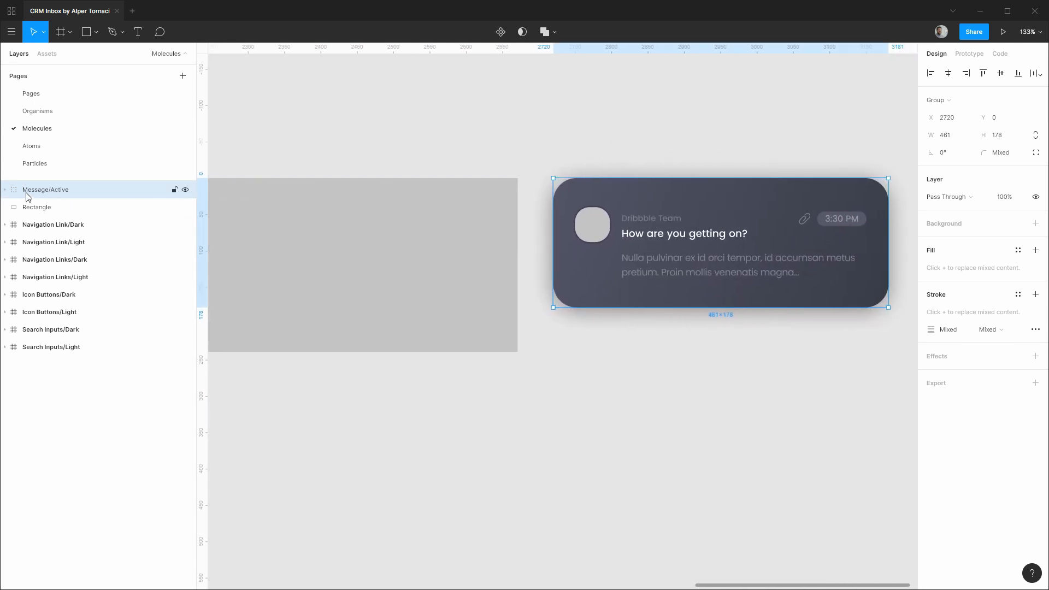
pyautogui.click(5, 189)
pyautogui.click(62, 319)
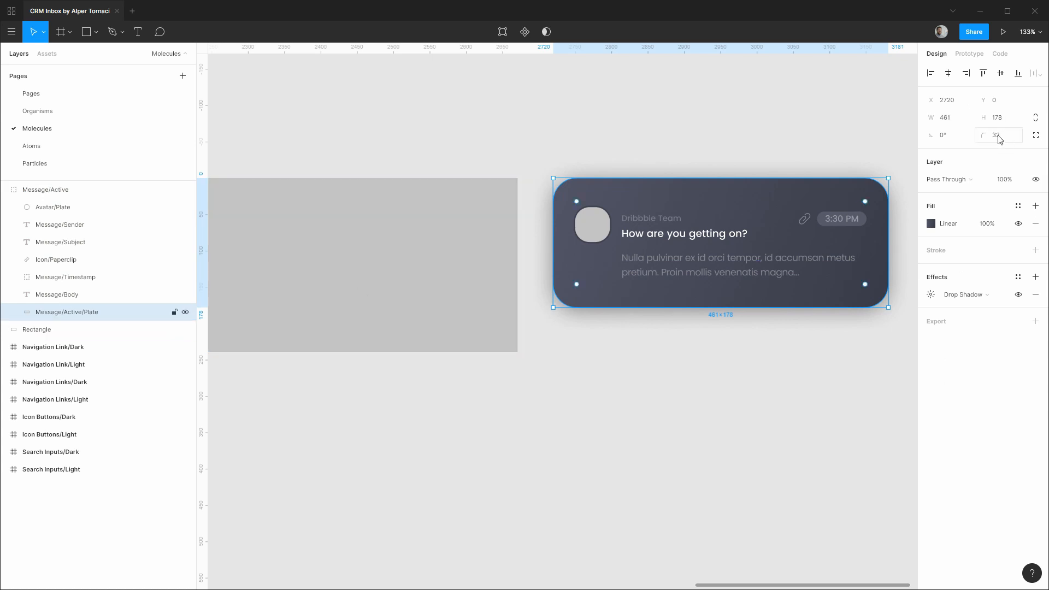
# Step: Set the grey rectangle's corner radius to 32
pyautogui.click(450, 218)
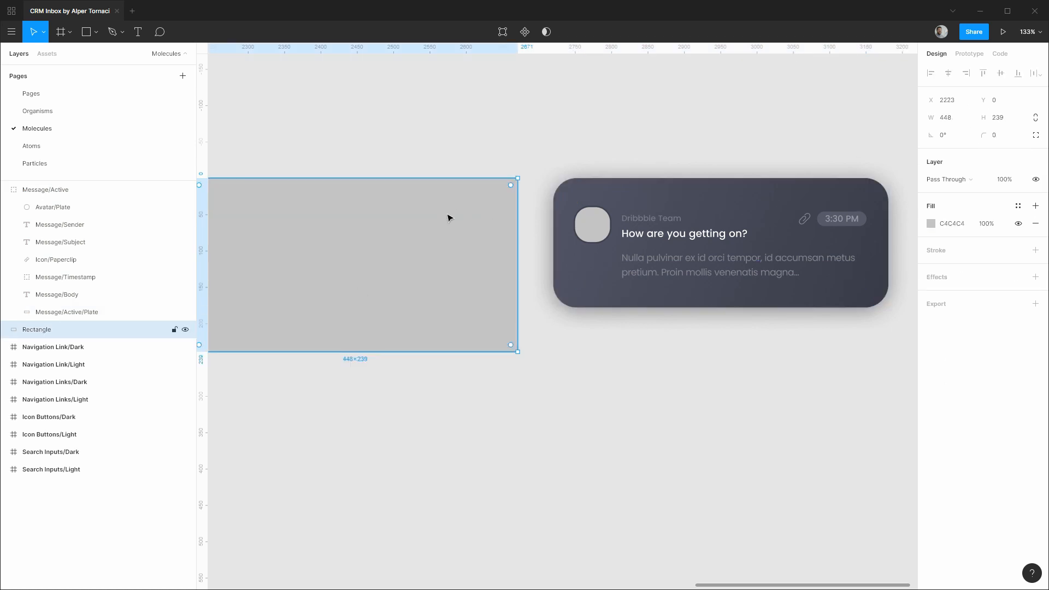
pyautogui.click(1010, 137)
pyautogui.write('32')
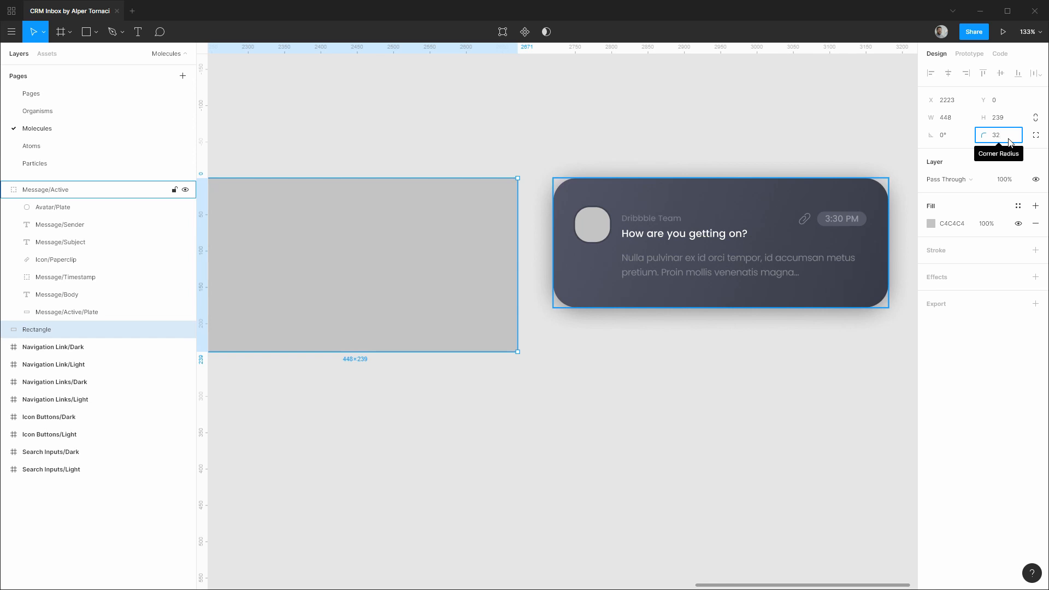
pyautogui.press('Return')
# Step: Give the rounded rectangle a linear gradient fill running diagonally from its upper-left corner to its lower-right corner
pyautogui.hscroll(-3, 789, 377)
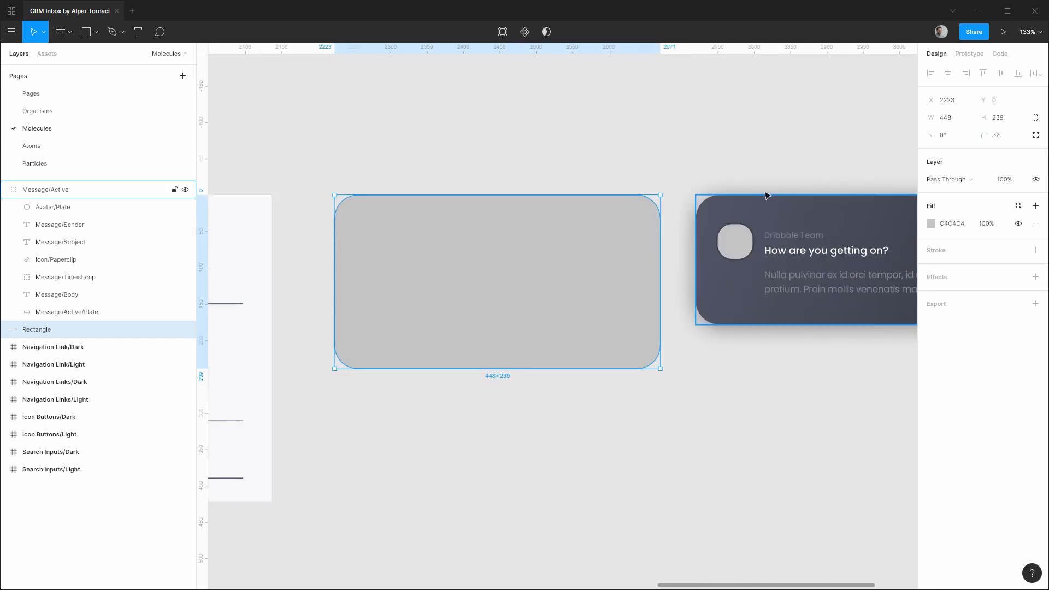
pyautogui.hscroll(4, 792, 206)
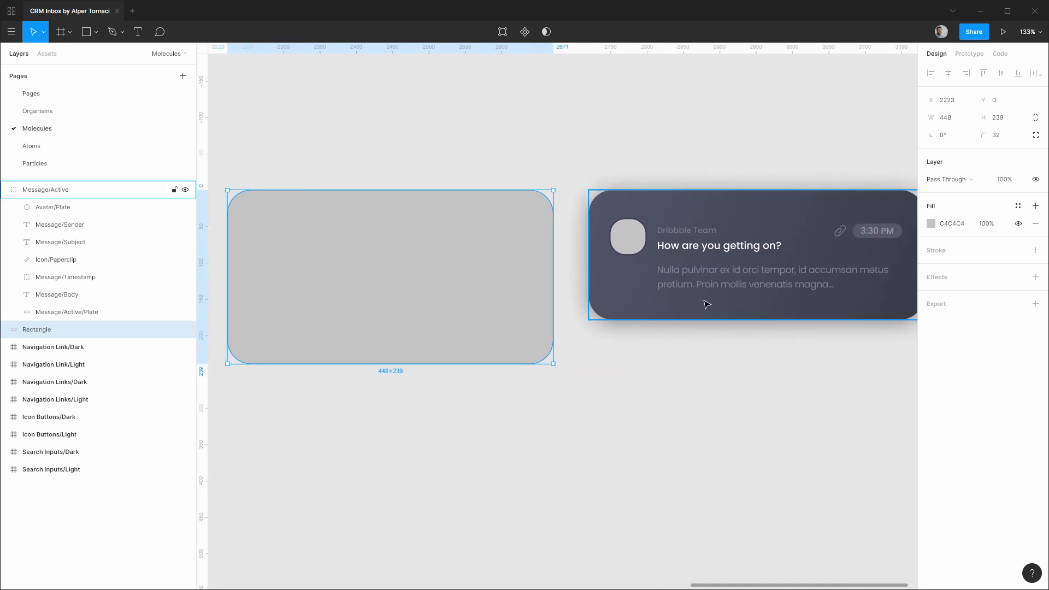
pyautogui.click(931, 223)
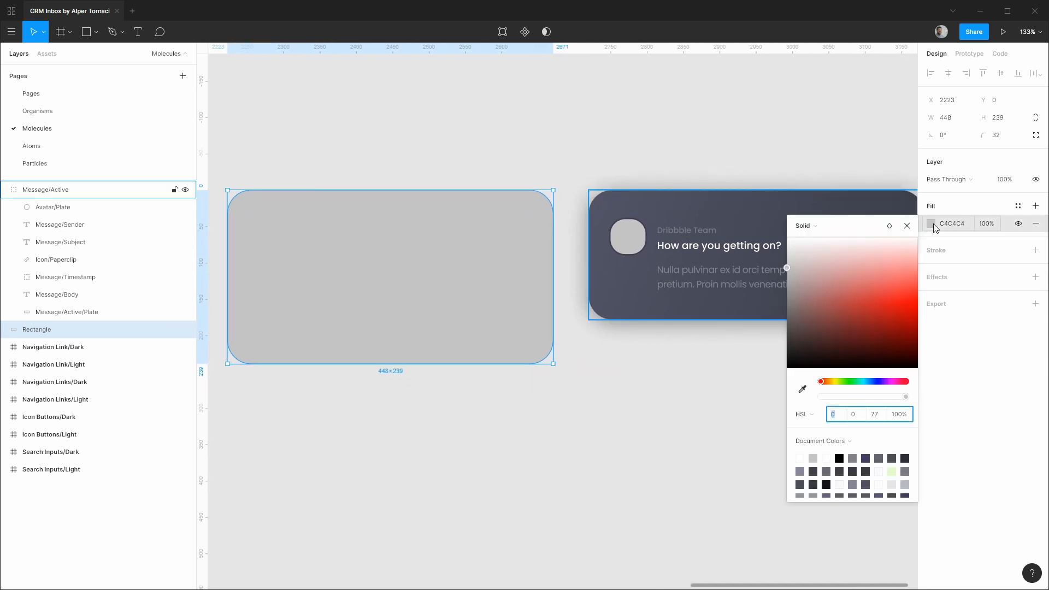
pyautogui.click(816, 229)
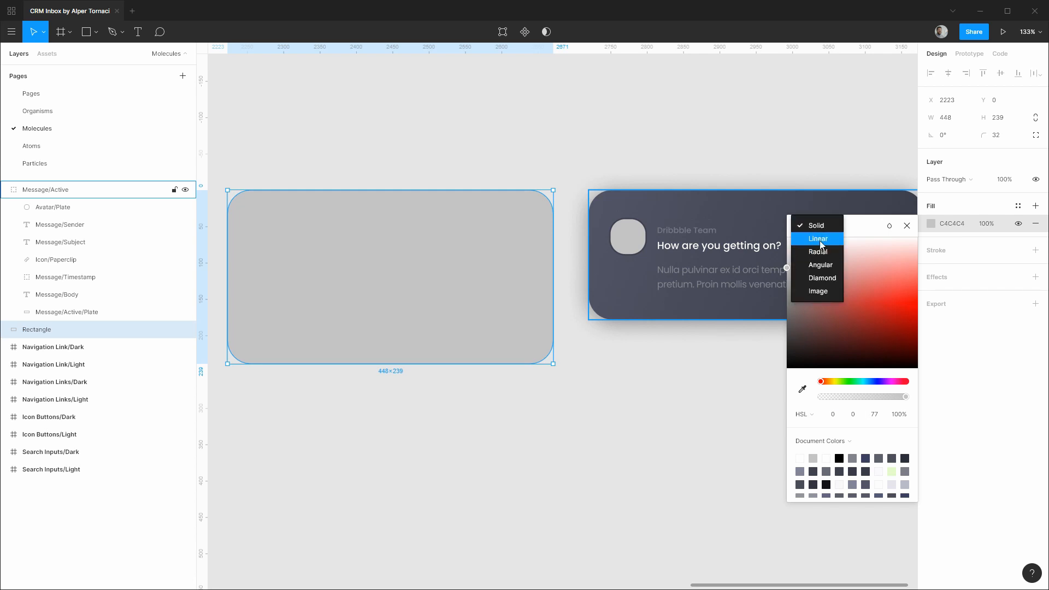
pyautogui.click(821, 244)
pyautogui.hscroll(-4, 552, 157)
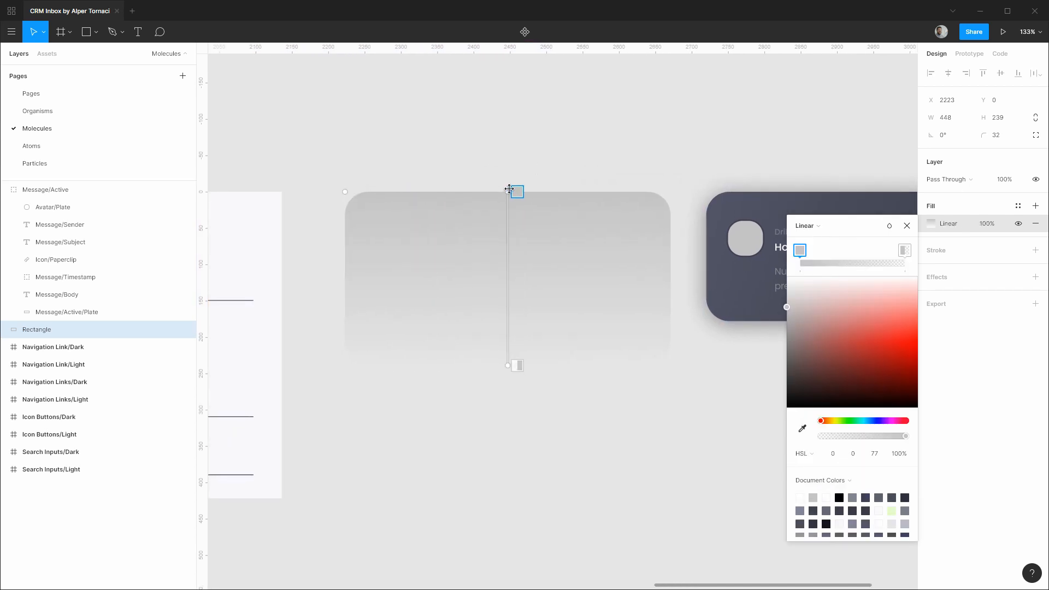
pyautogui.moveTo(507, 191); pyautogui.dragTo(346, 192)
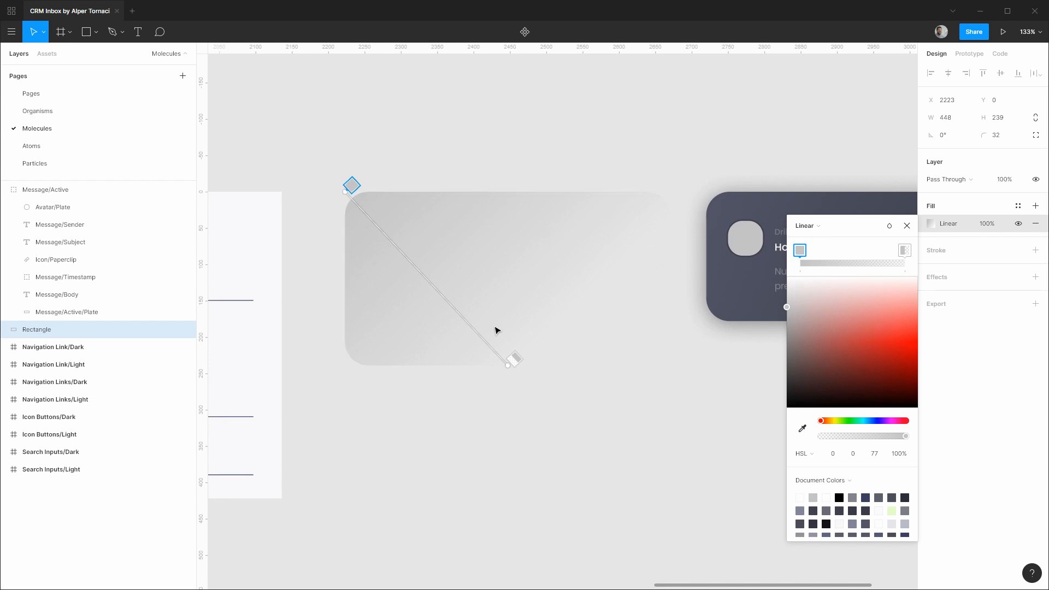
pyautogui.moveTo(505, 367); pyautogui.dragTo(671, 366)
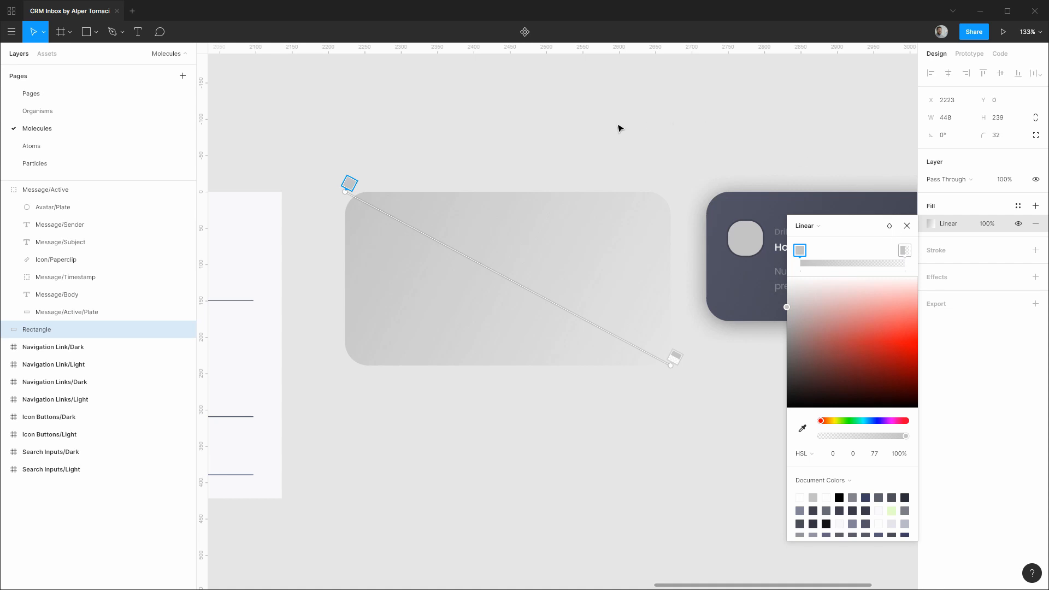
# Step: Draw two swatch rectangles side by side above the rounded rectangle, about 90 by 83 and 90 by 87
pyautogui.press('r')
pyautogui.moveTo(480, 100); pyautogui.dragTo(544, 160)
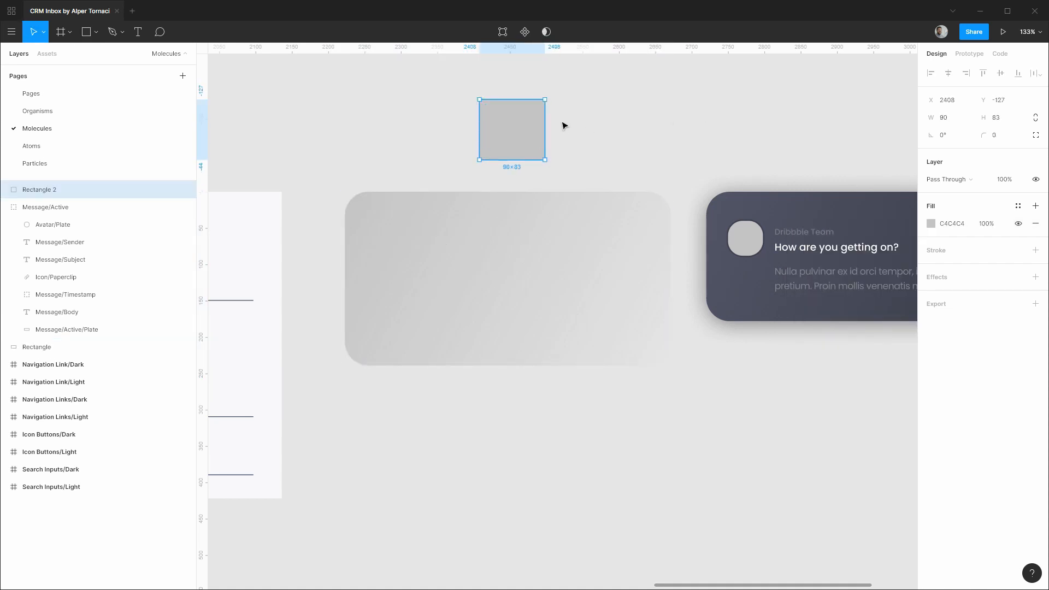
pyautogui.press('r')
pyautogui.moveTo(563, 99)
pyautogui.mouseDown()
pyautogui.moveTo(609, 156)
pyautogui.moveTo(628, 162)
pyautogui.mouseUp()
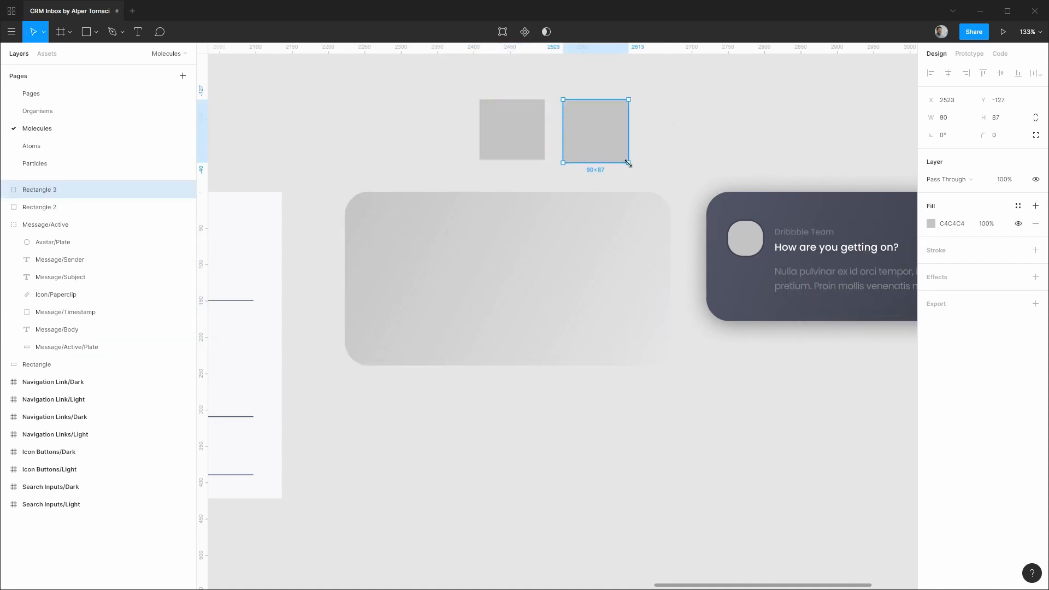
# Step: Apply the dark Elevation 1 Background/Start color style to the left swatch's fill
pyautogui.click(517, 138)
pyautogui.click(1019, 206)
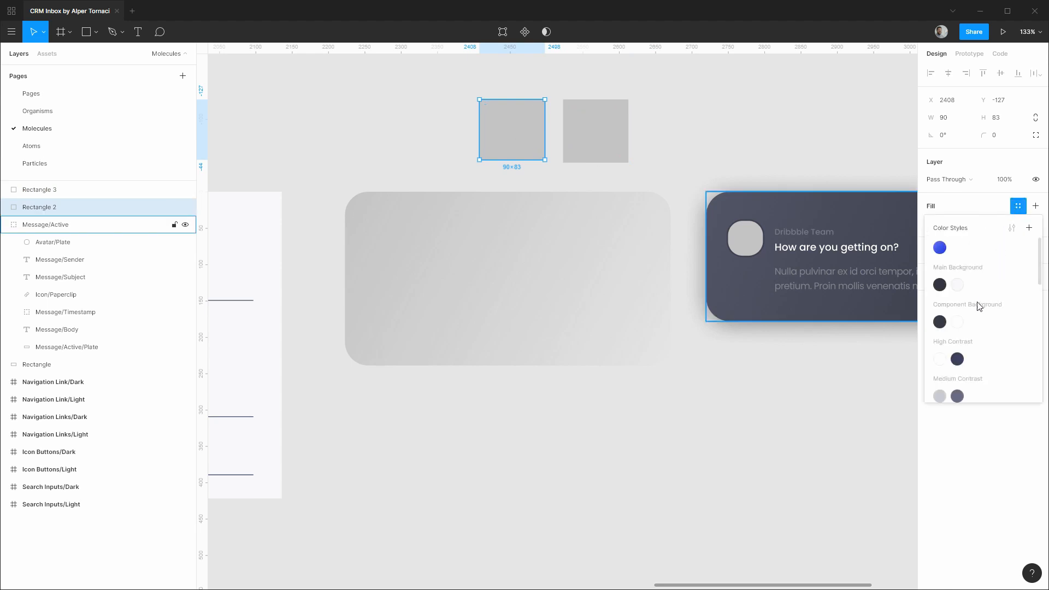
pyautogui.scroll(-3, 977, 317)
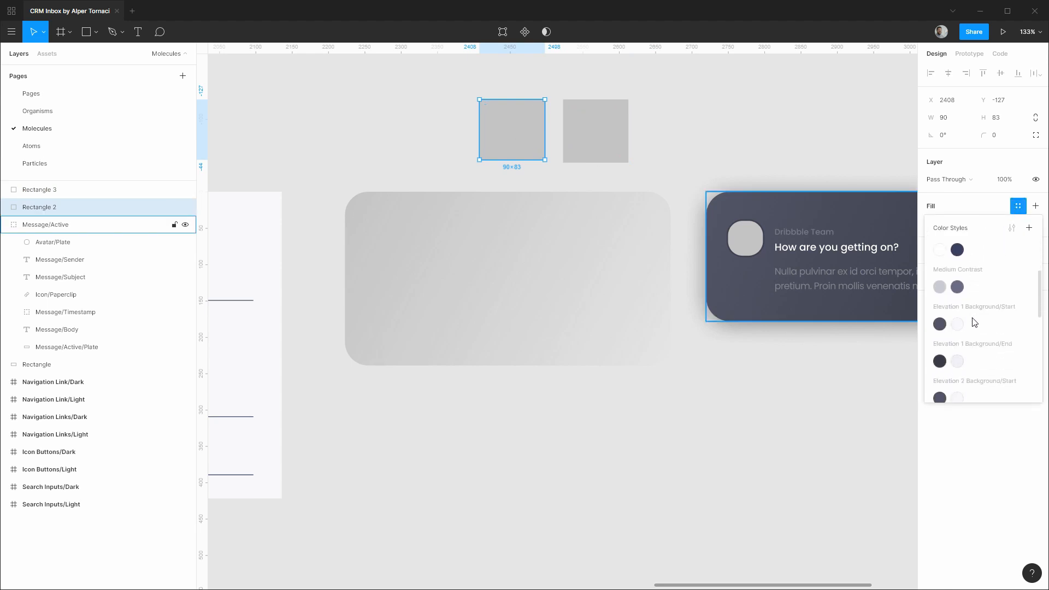
pyautogui.click(940, 324)
# Step: Apply the dark Elevation 2 Background/End color style to the right swatch's fill
pyautogui.click(599, 142)
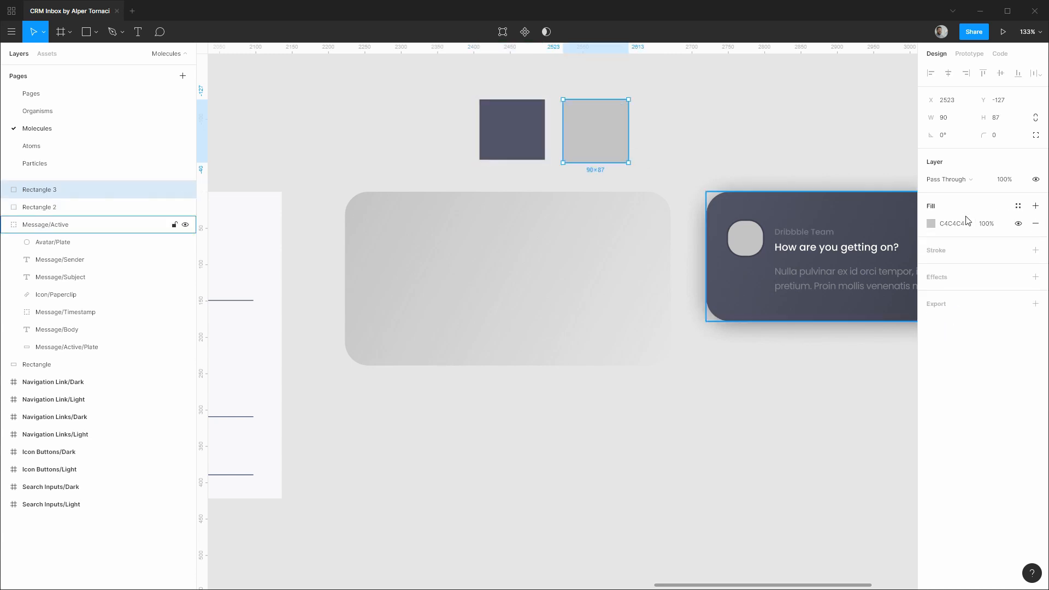
pyautogui.click(1018, 206)
pyautogui.scroll(-4, 988, 340)
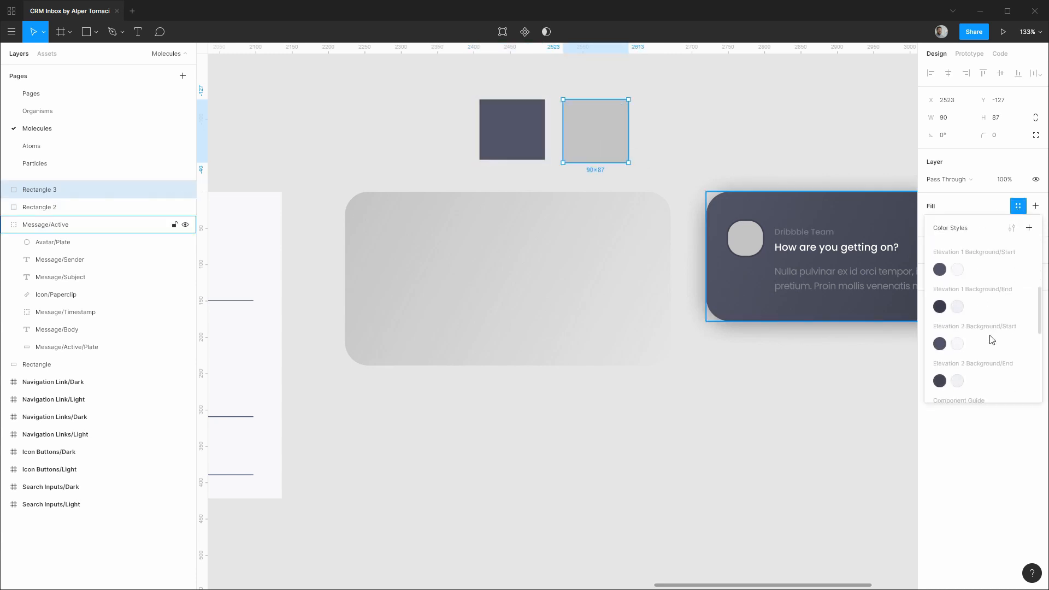
pyautogui.click(940, 381)
pyautogui.press('Escape')
# Step: Set the rounded rectangle's gradient start and end colors by sampling the left and right dark swatches with the eyedropper
pyautogui.click(542, 260)
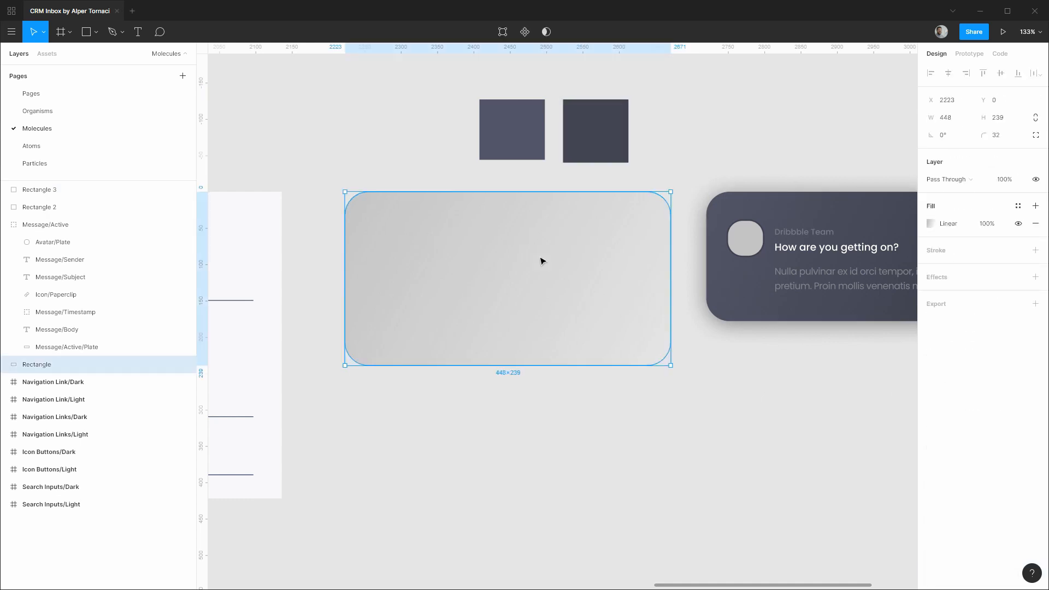
pyautogui.click(936, 225)
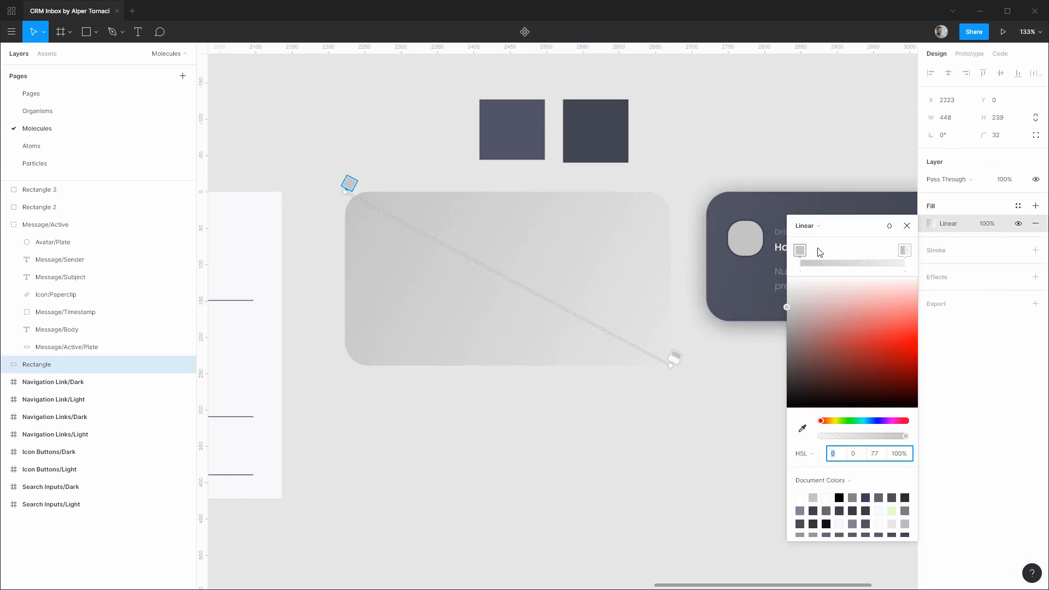
pyautogui.click(803, 428)
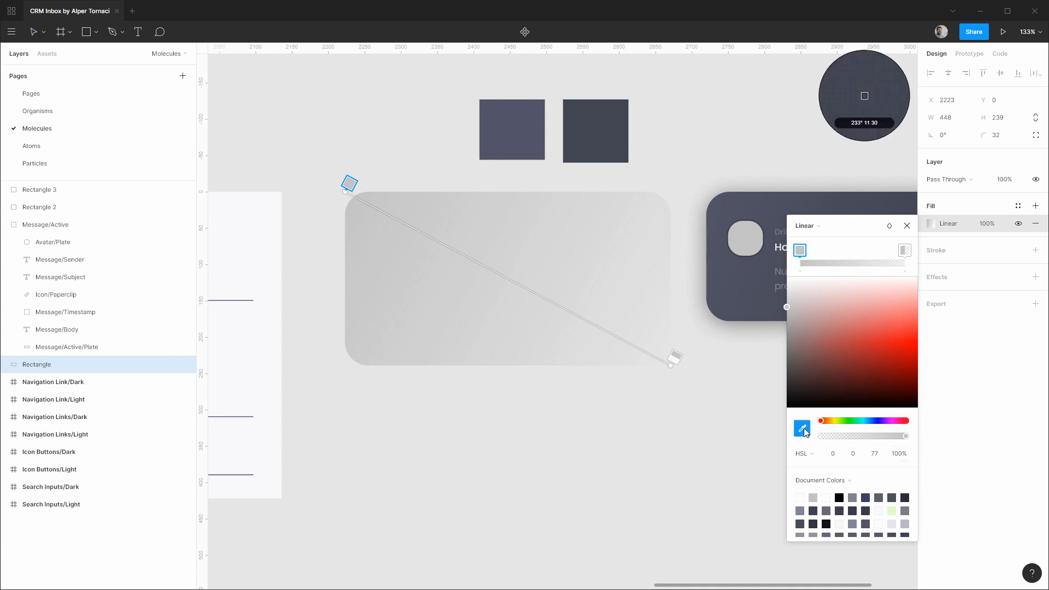
pyautogui.click(520, 137)
pyautogui.click(905, 250)
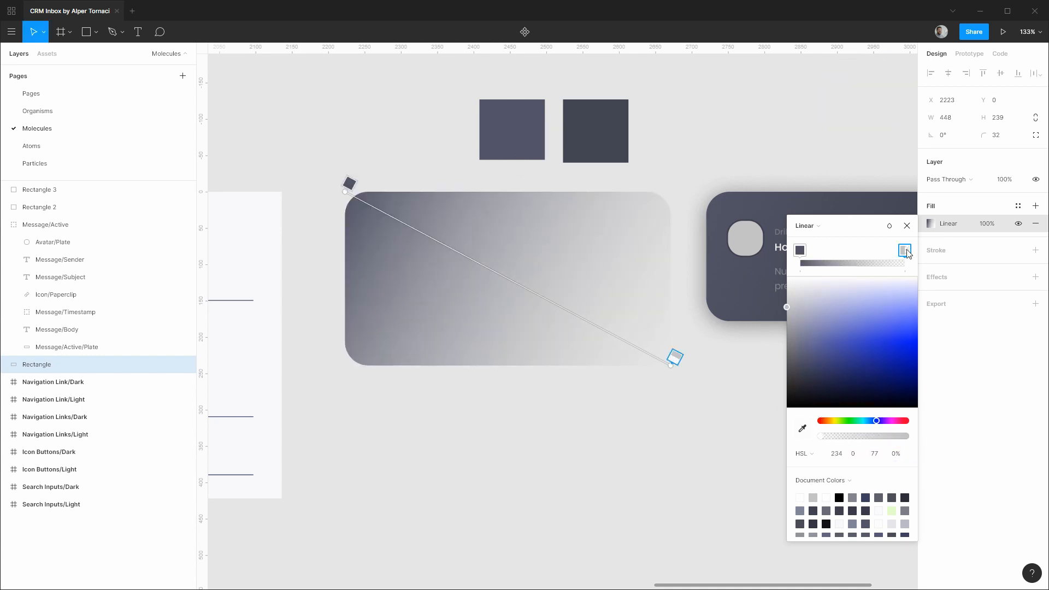
pyautogui.click(804, 425)
pyautogui.click(609, 142)
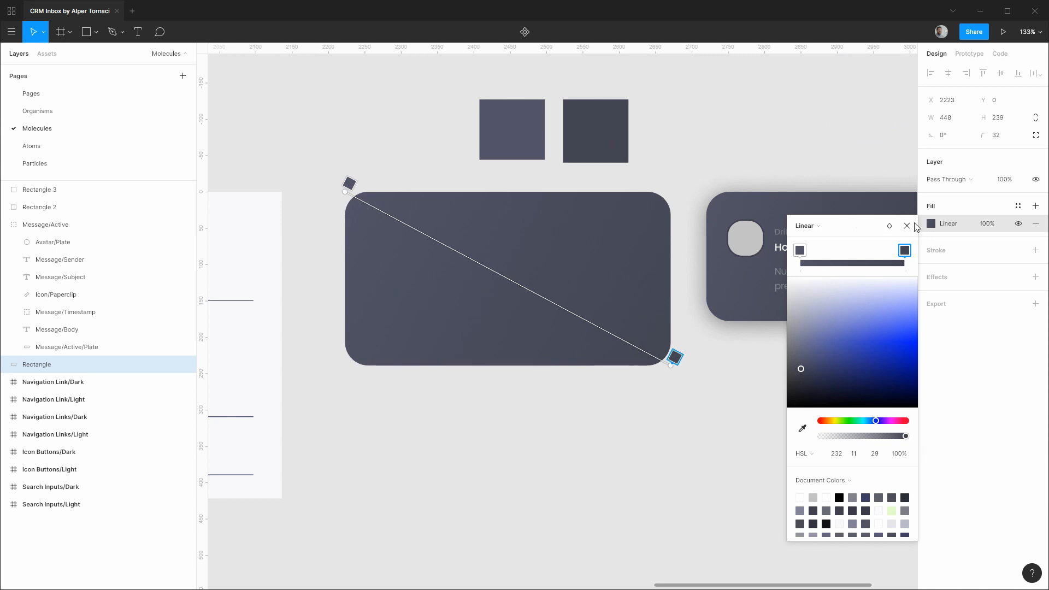
pyautogui.click(907, 226)
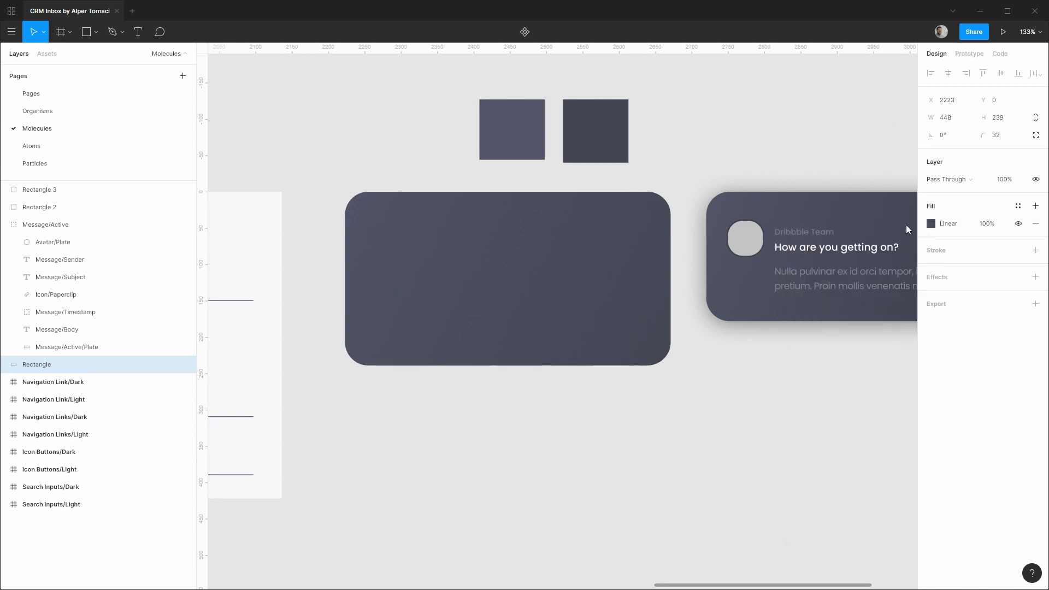
# Step: Save the rounded rectangle's gradient fill as a new color style named Elevation 1/Gradient/Dark
pyautogui.click(1018, 208)
pyautogui.click(1029, 229)
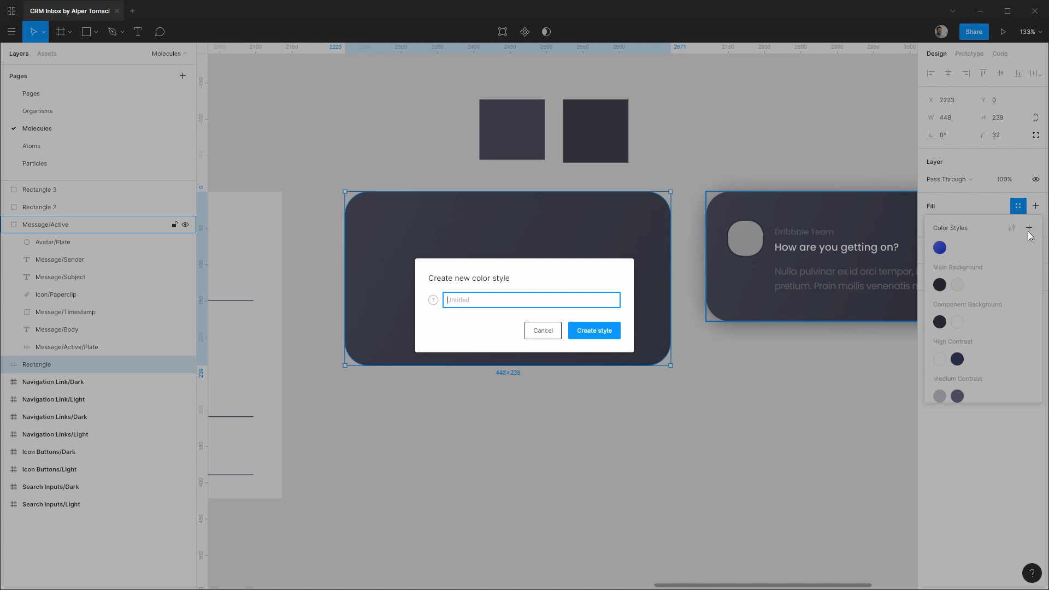
pyautogui.write('Elevation 1/Gradient/Dark')
pyautogui.press('Return')
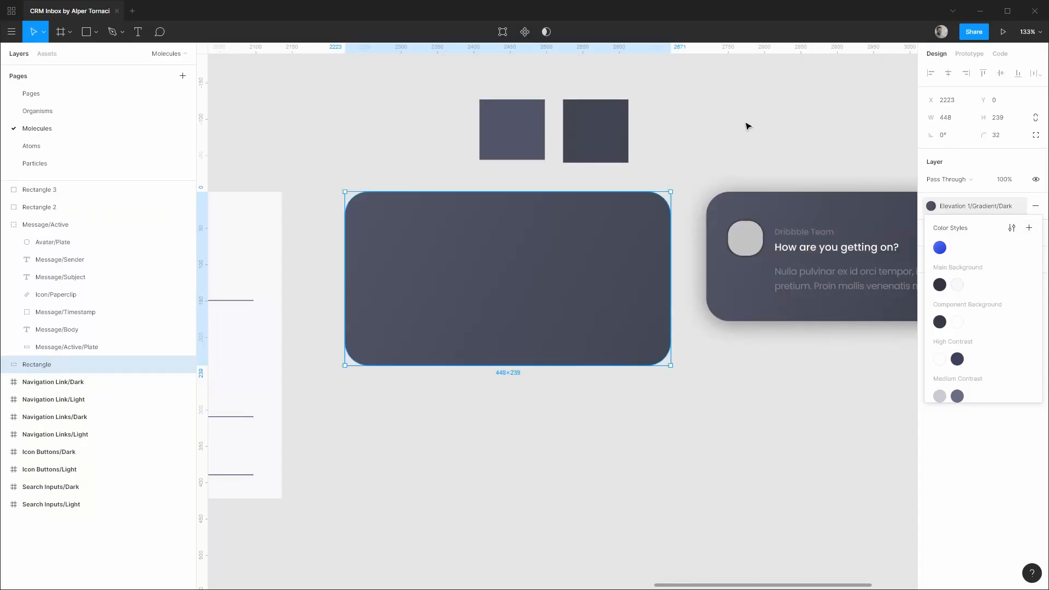
# Step: Change the left swatch's fill to the light Elevation 1 Background/Start color style
pyautogui.click(548, 141)
pyautogui.click(526, 141)
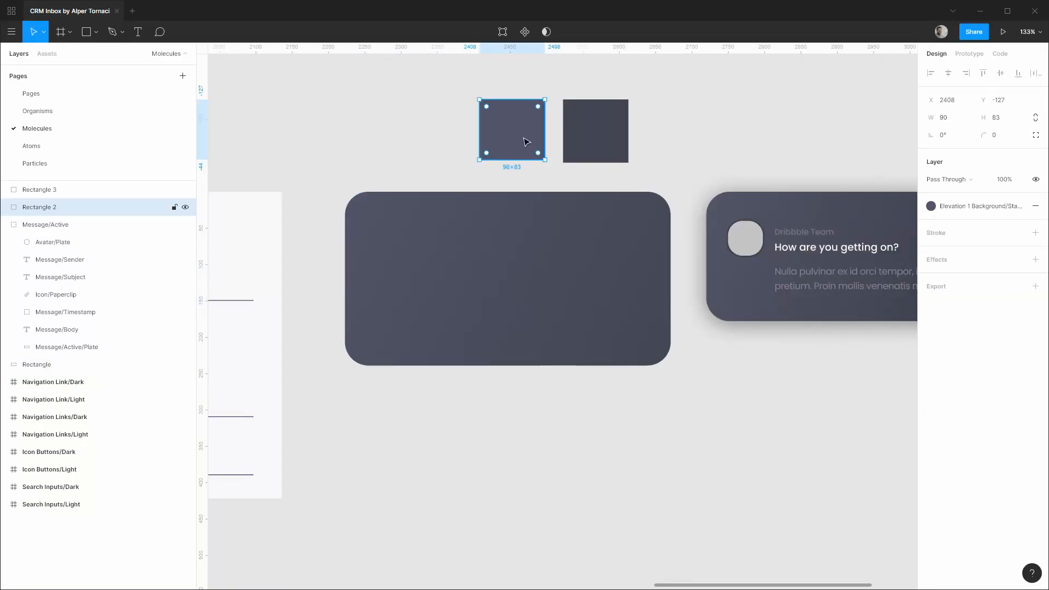
pyautogui.click(977, 211)
pyautogui.scroll(-3, 957, 323)
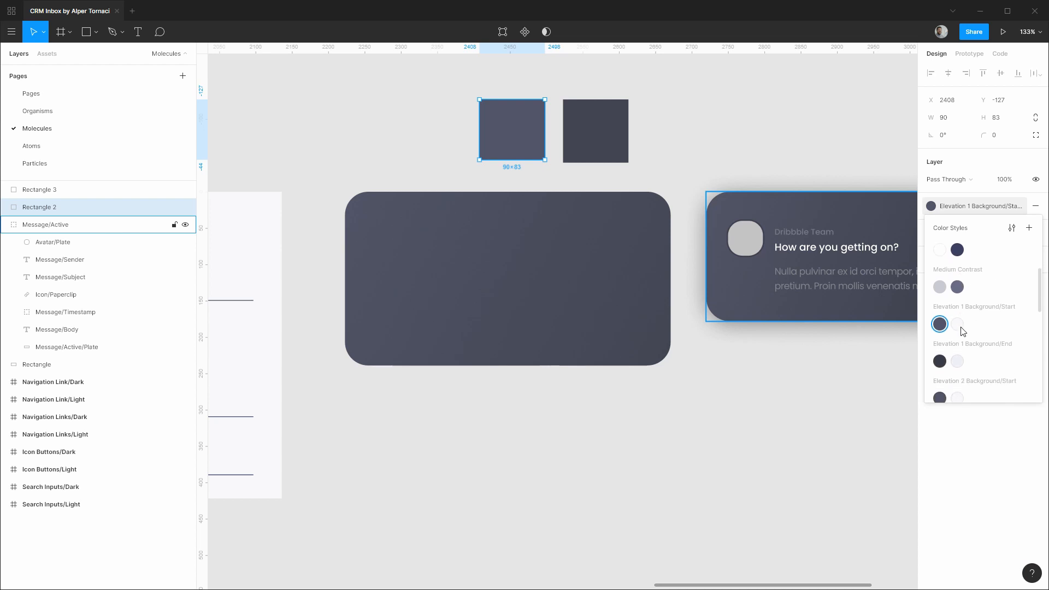
pyautogui.click(960, 328)
# Step: Change the right swatch's fill to the light Elevation 2 Background/End color style
pyautogui.click(595, 131)
pyautogui.click(979, 206)
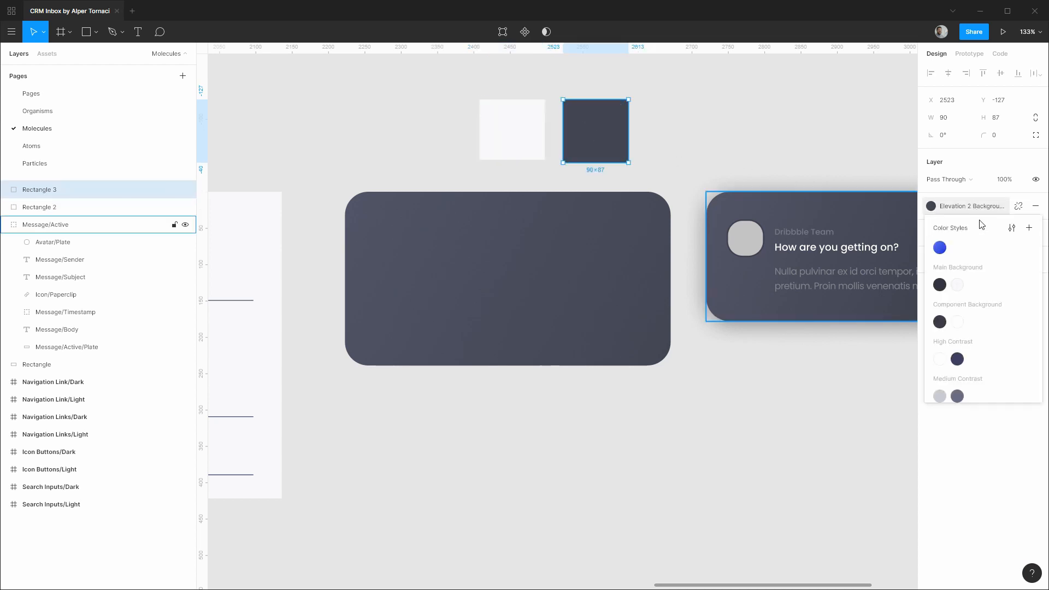
pyautogui.scroll(-2, 972, 332)
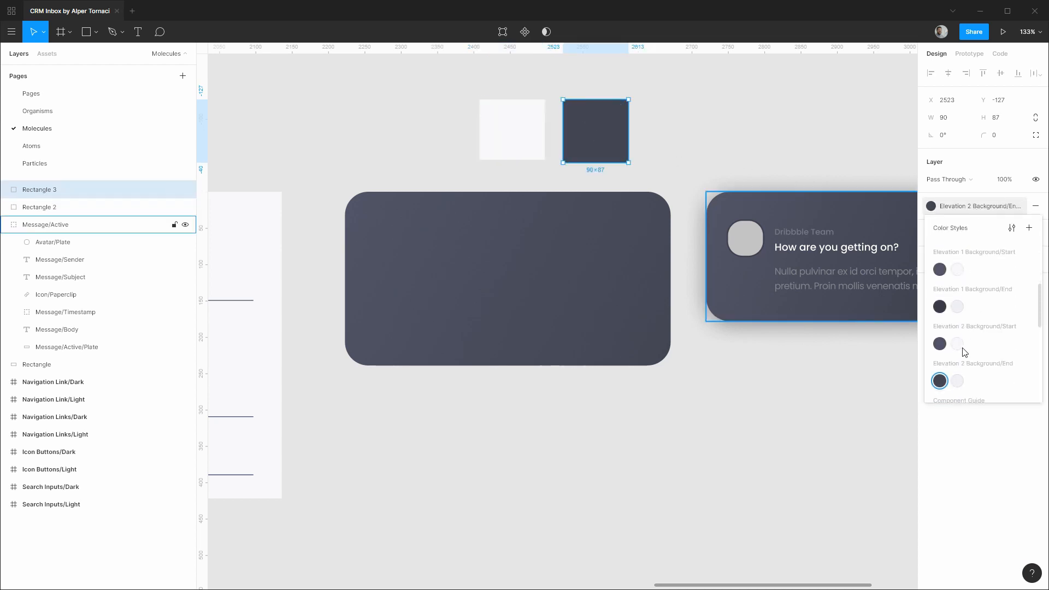
pyautogui.click(959, 382)
pyautogui.click(733, 152)
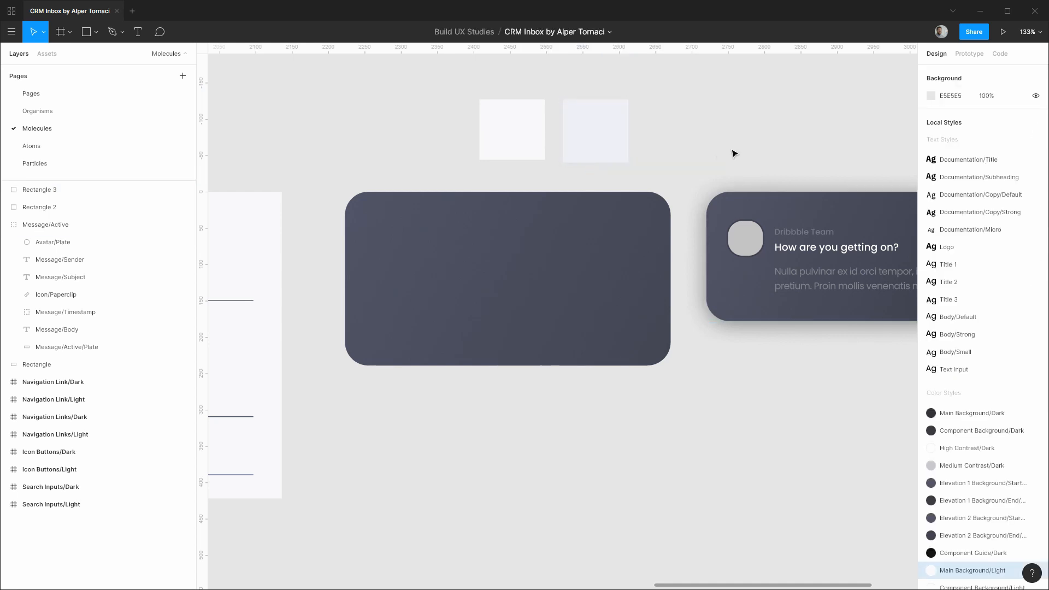
# Step: Detach the rounded rectangle's fill style and sample the left light swatch for the gradient start and the right one for the end
pyautogui.click(524, 244)
pyautogui.click(1019, 206)
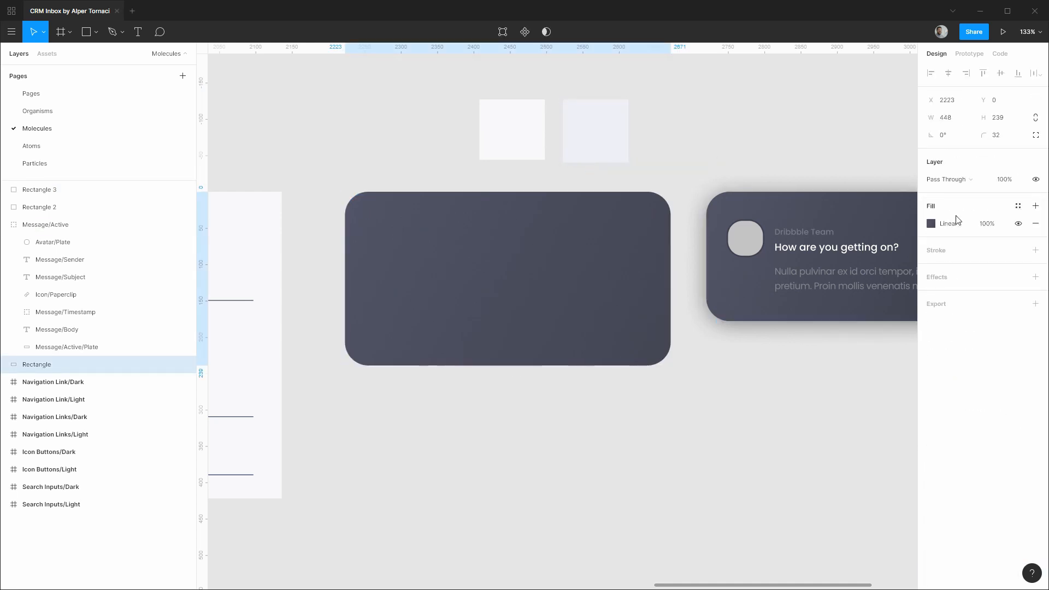
pyautogui.click(931, 223)
pyautogui.click(803, 429)
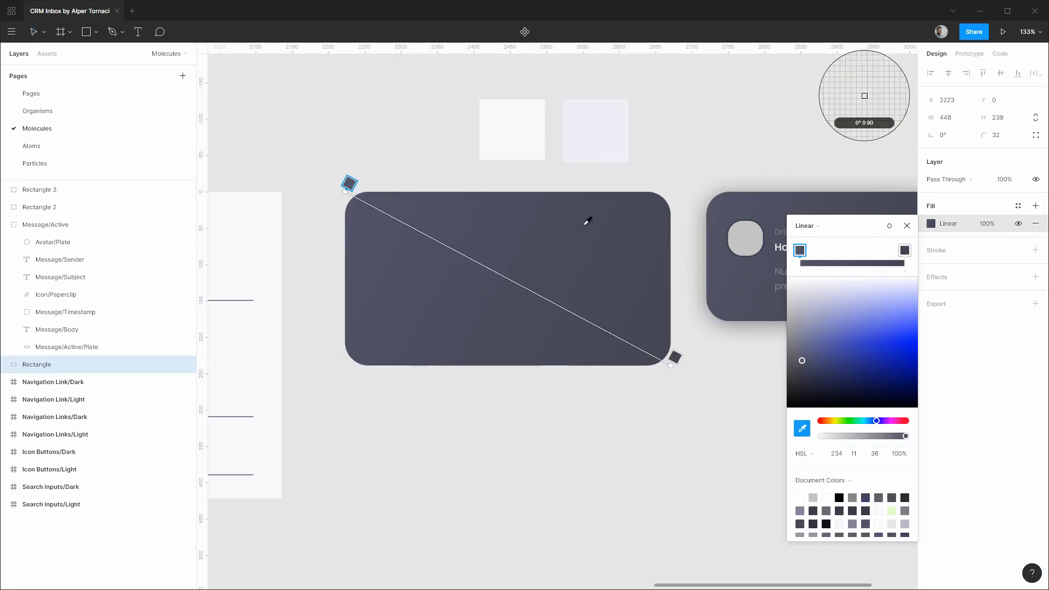
pyautogui.click(543, 141)
pyautogui.click(905, 251)
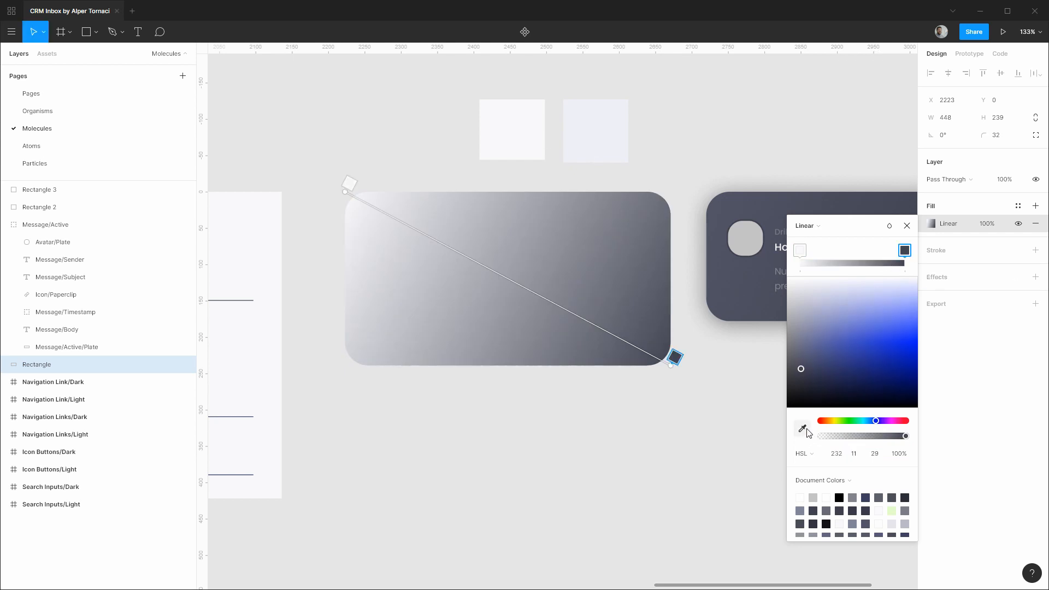
pyautogui.click(803, 428)
pyautogui.click(612, 126)
# Step: Save the light gradient fill as a new color style named Elevation 1/Gradient/Light
pyautogui.click(1019, 207)
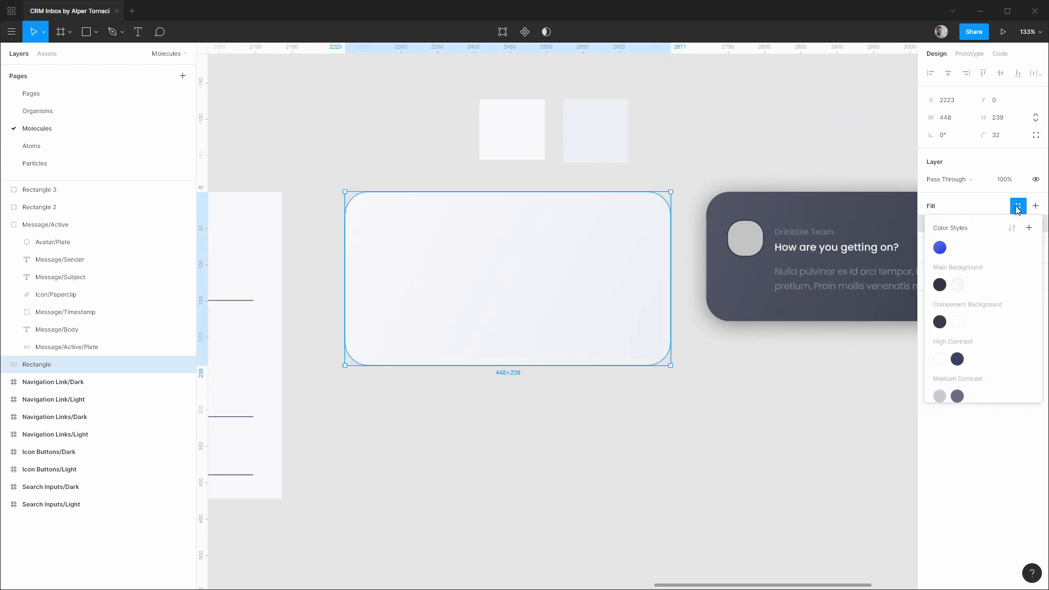
pyautogui.click(1029, 228)
pyautogui.write('E')
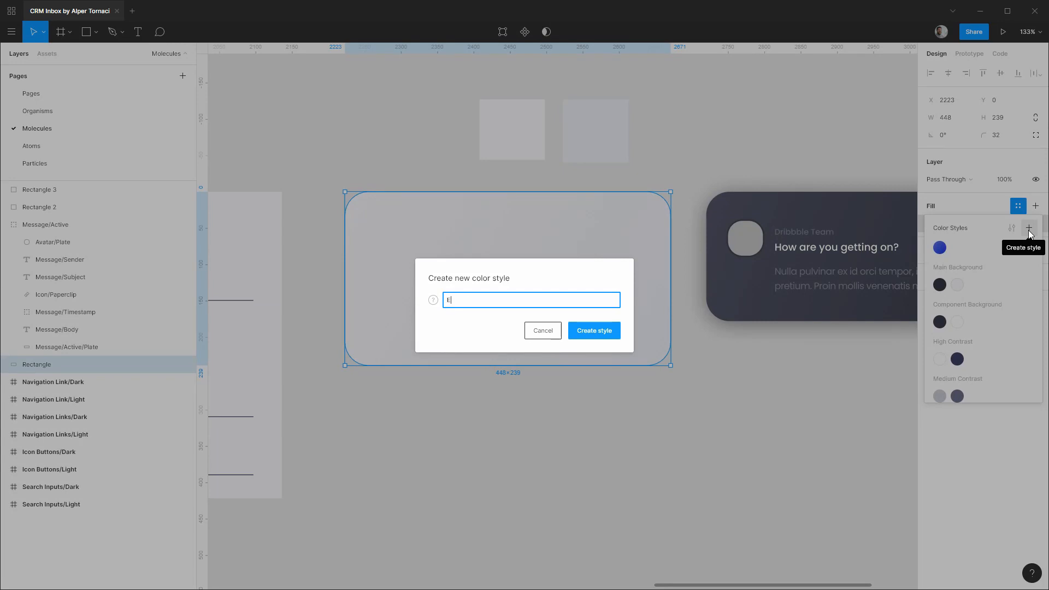
pyautogui.write('levation 1/Gradient/Light')
pyautogui.press('Return')
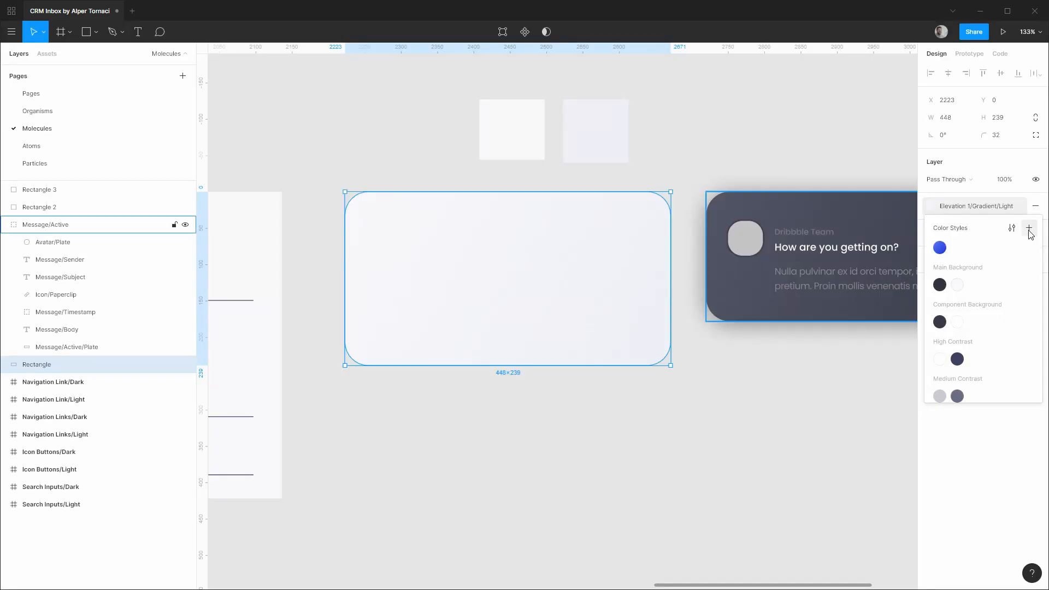
# Step: Reorder the color styles so each Elevation 1/Gradient style sits directly below its matching dark or light Elevation 1 Background/End style
pyautogui.click(862, 143)
pyautogui.scroll(-6, 977, 410)
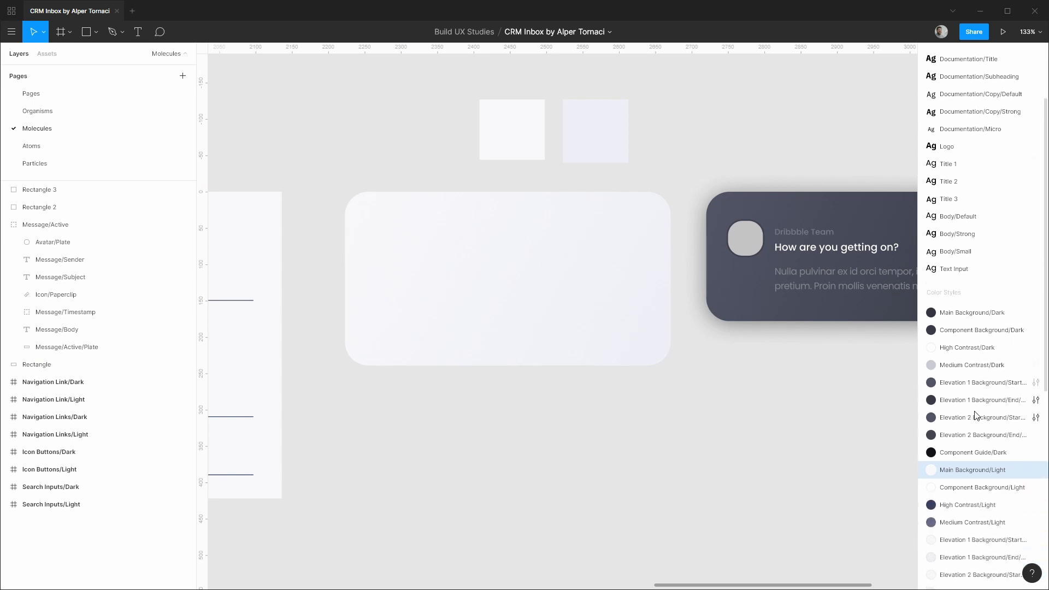
pyautogui.scroll(-1, 980, 405)
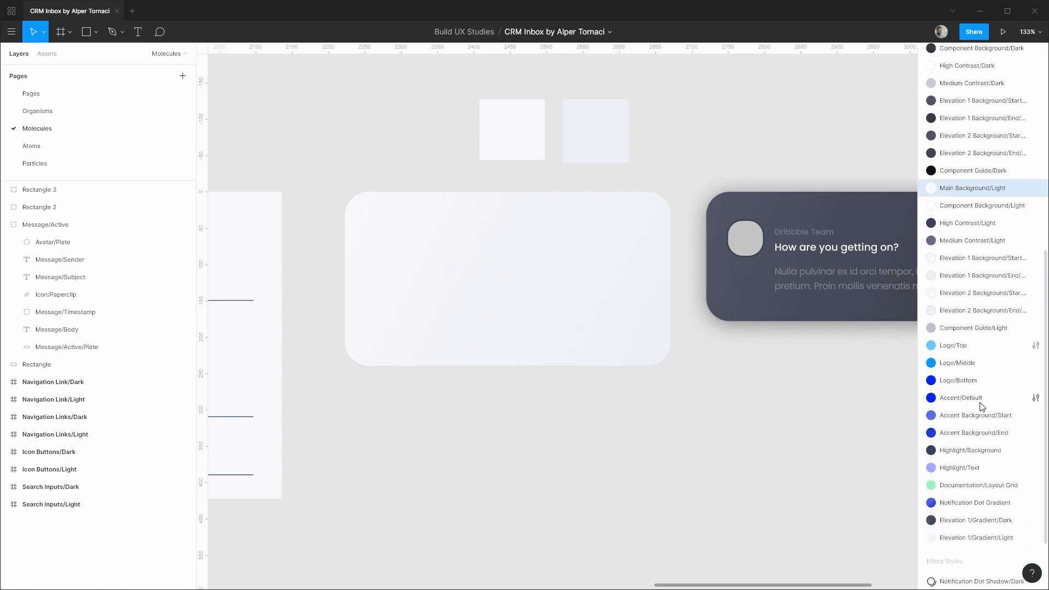
pyautogui.moveTo(978, 525); pyautogui.dragTo(976, 131)
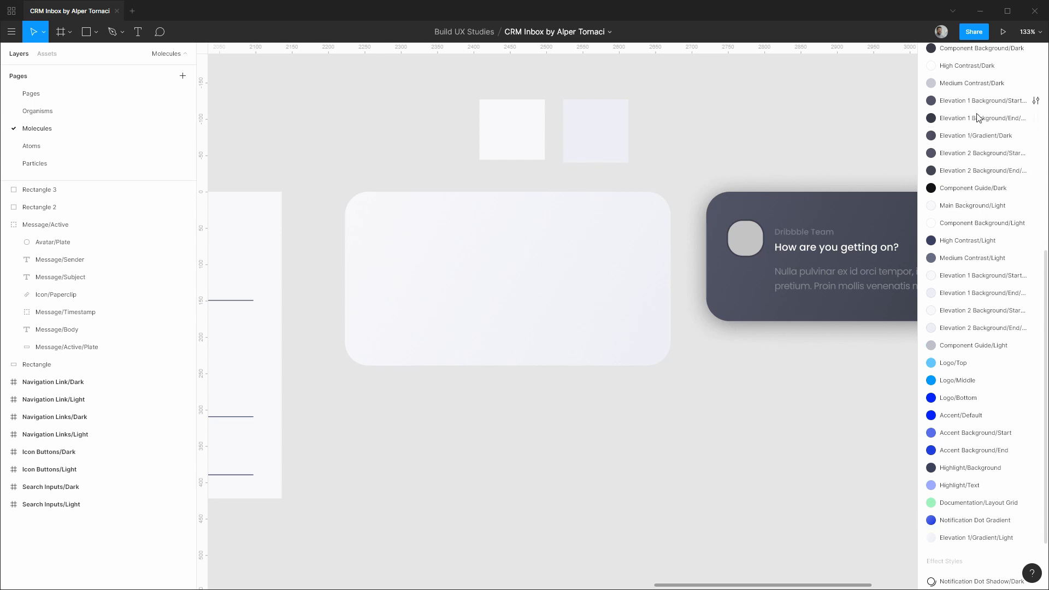
pyautogui.click(969, 540)
pyautogui.moveTo(969, 540); pyautogui.dragTo(971, 299)
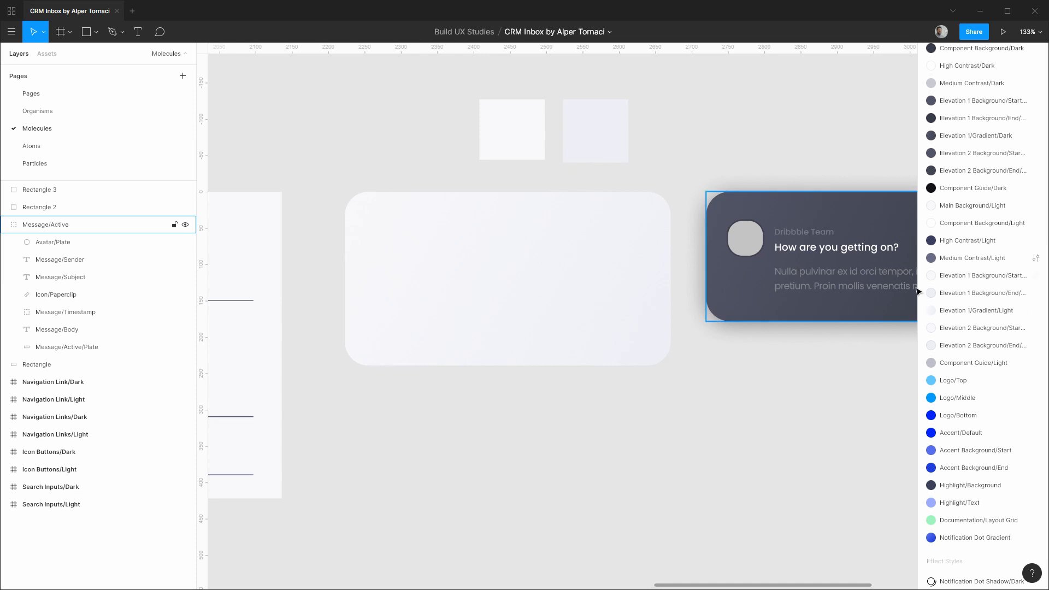
pyautogui.scroll(4, 977, 270)
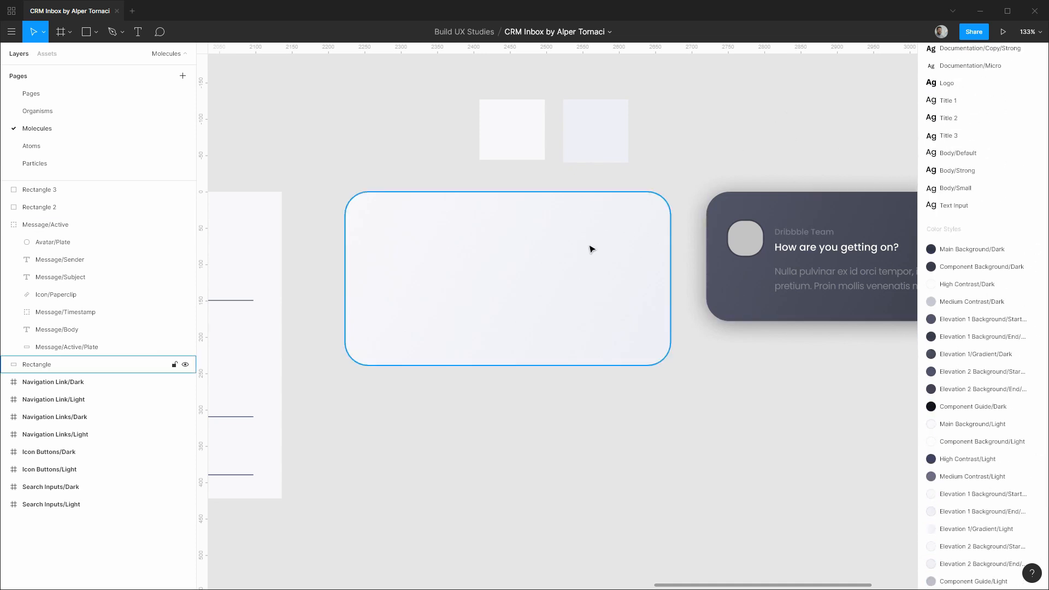
# Step: Apply the Elevation 1/Gradient/Dark color style to the rounded rectangle's fill
pyautogui.click(592, 248)
pyautogui.click(983, 206)
pyautogui.scroll(-5, 993, 322)
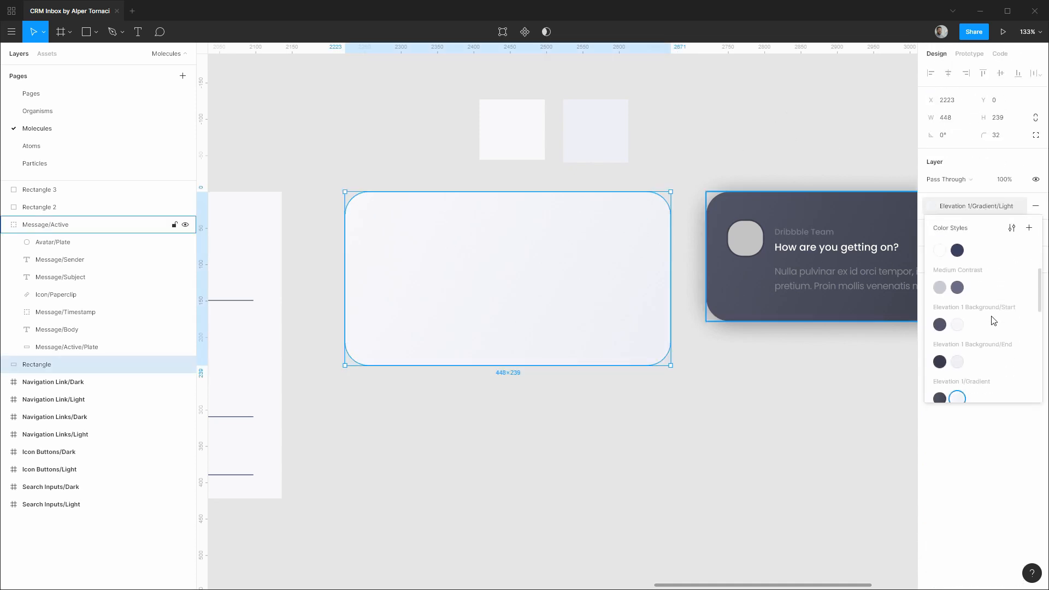
pyautogui.click(939, 344)
# Step: Delete both light swatch rectangles above the rounded rectangle
pyautogui.click(595, 117)
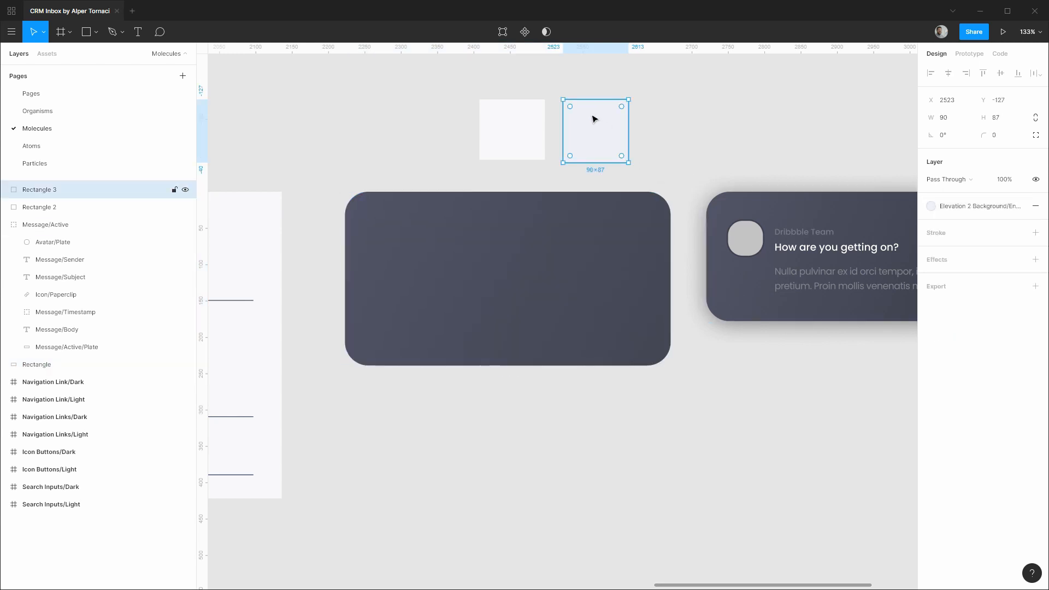
pyautogui.press('Delete')
pyautogui.click(517, 136)
pyautogui.press('Delete')
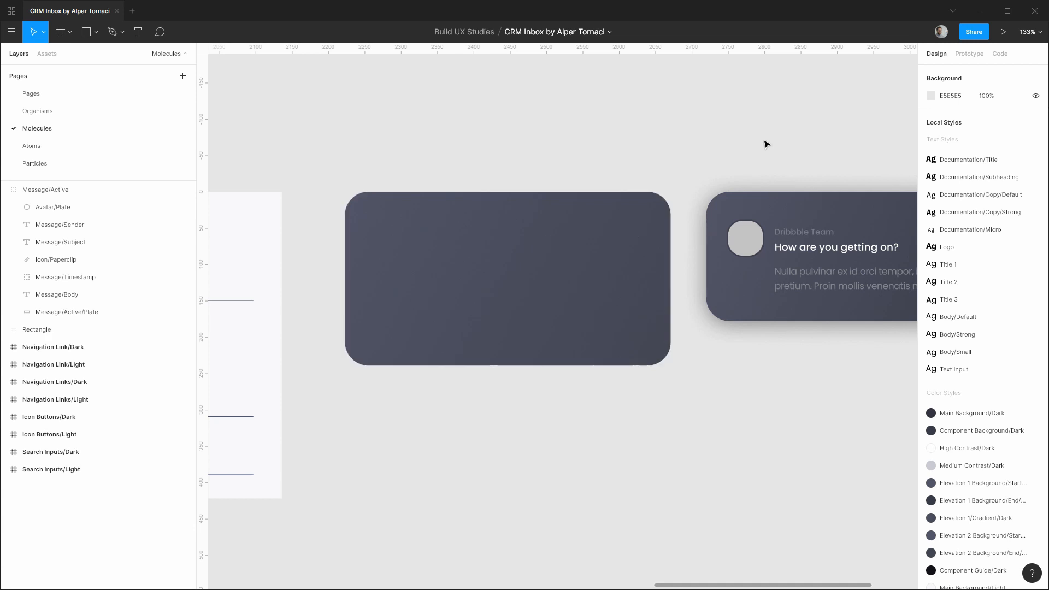
# Step: Collapse the Message/Active group and move it together with the rectangle below Search Inputs/Light in the layer order
pyautogui.moveTo(782, 150); pyautogui.dragTo(654, 138)
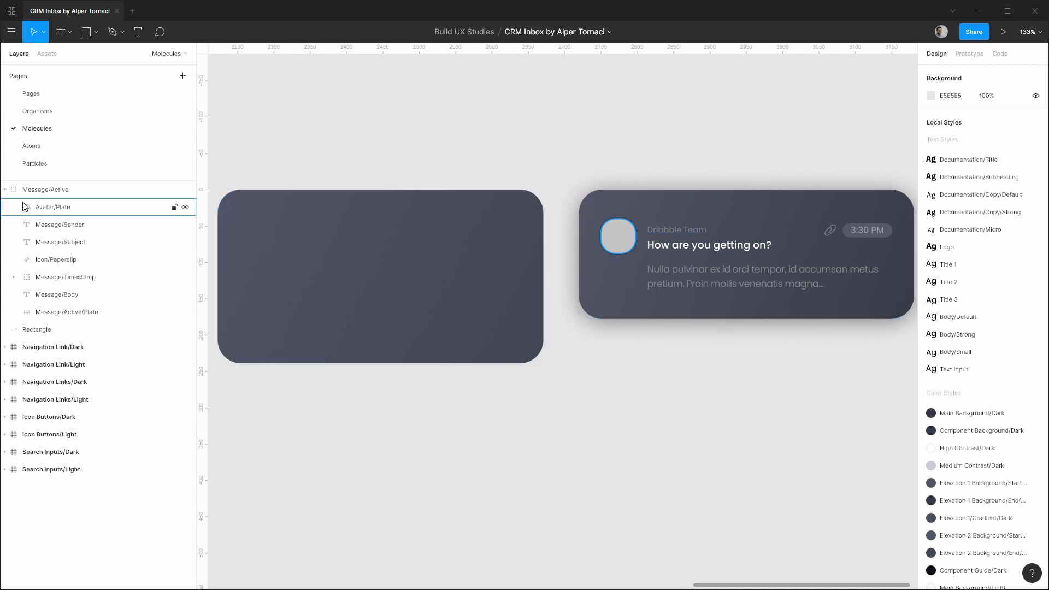
pyautogui.click(5, 189)
pyautogui.click(38, 207)
pyautogui.keyDown('shift'); pyautogui.click(45, 190); pyautogui.keyUp('shift')
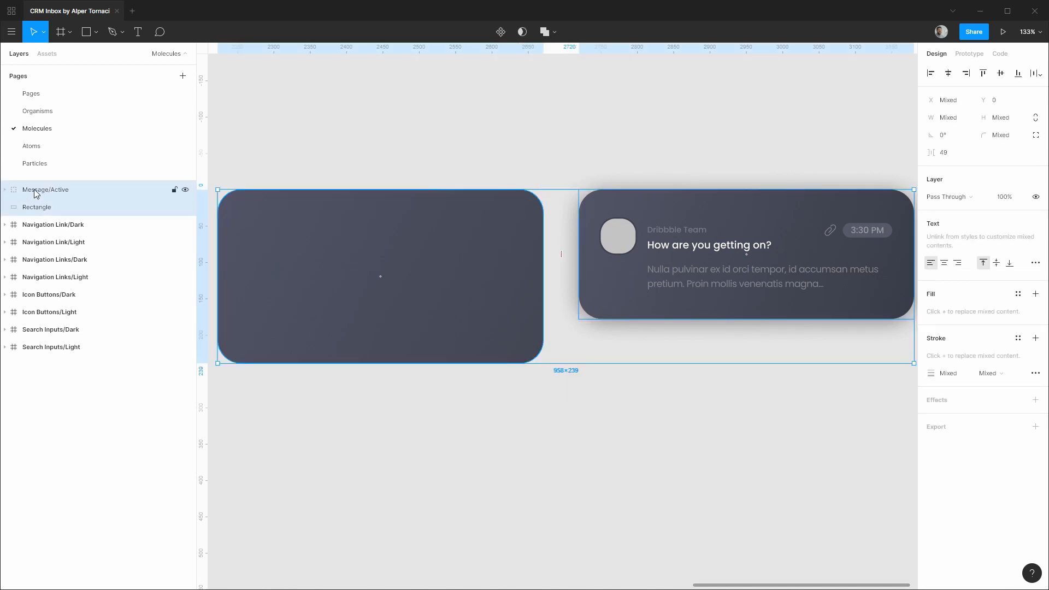
pyautogui.moveTo(46, 190); pyautogui.dragTo(41, 365)
# Step: Rename the rounded rectangle layer to Message/Active/Plate
pyautogui.click(45, 330)
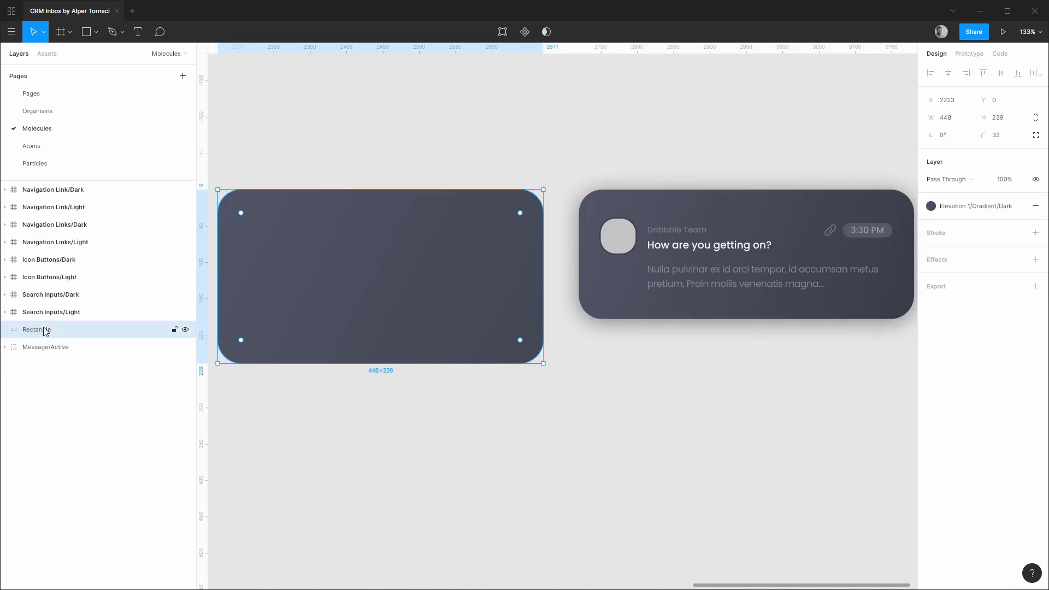
pyautogui.doubleClick(45, 329)
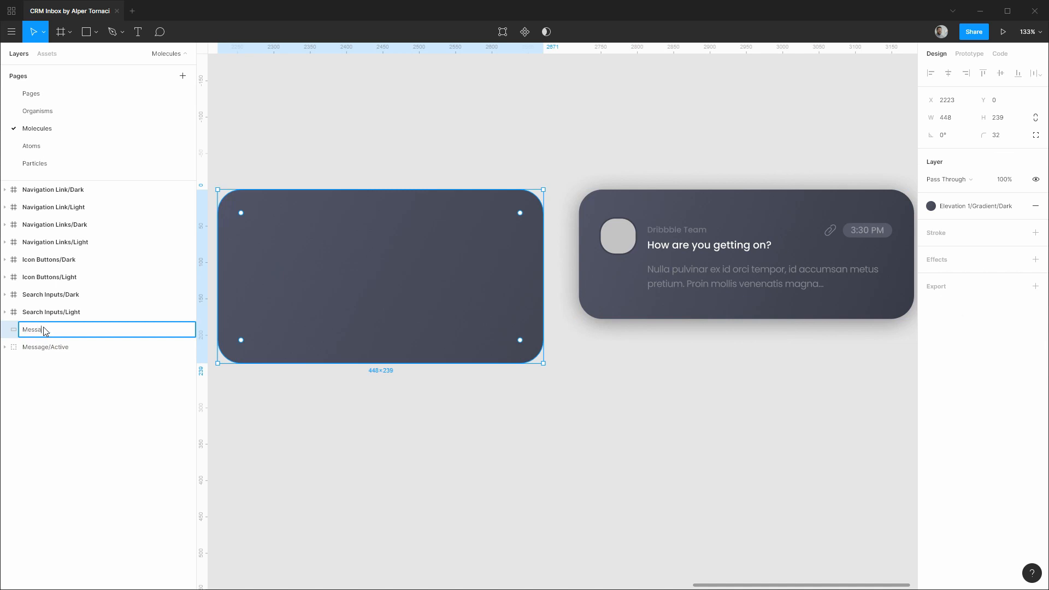
pyautogui.write('Message/Active/Plate')
pyautogui.press('Return')
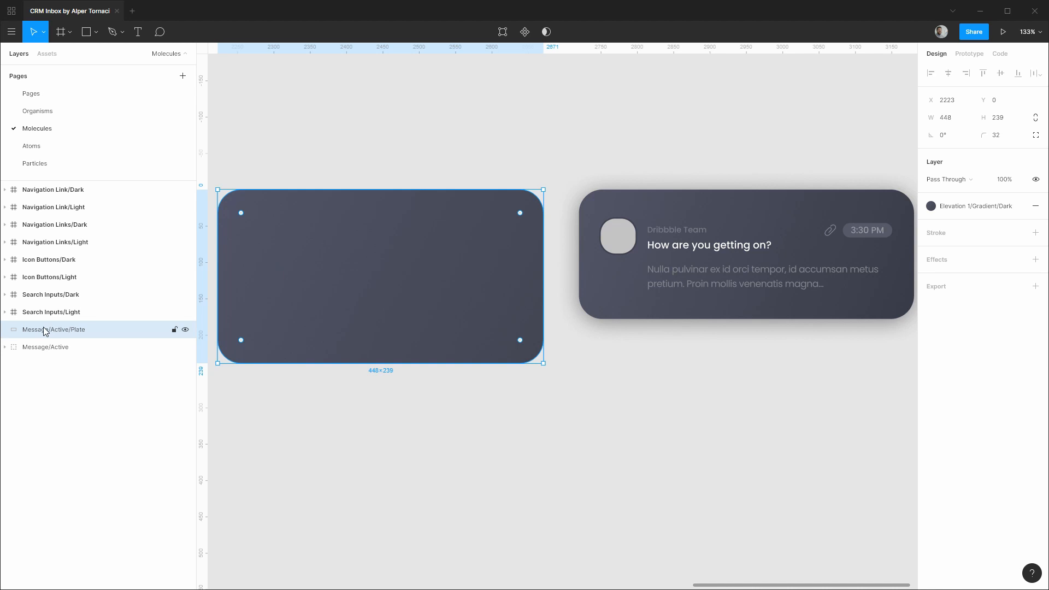
# Step: Turn the Message/Active/Plate rectangle into a component and rename the component Message/Active
pyautogui.hotkey('ctrl', 'alt', 'k')
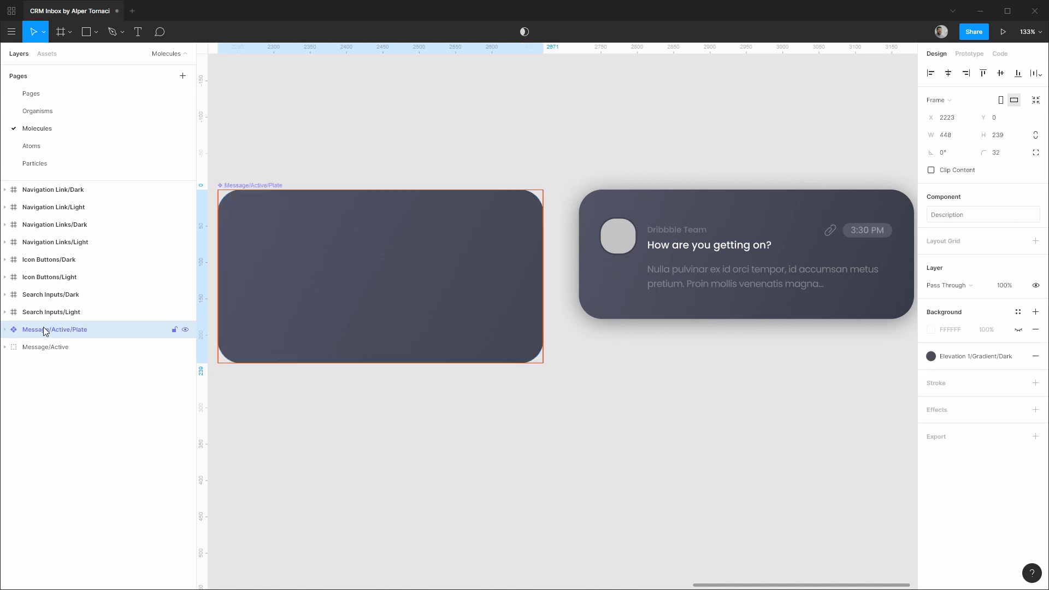
pyautogui.doubleClick(45, 329)
pyautogui.press('Right')
pyautogui.press('BackSpace')
pyautogui.press('BackSpace')
pyautogui.press('BackSpace')
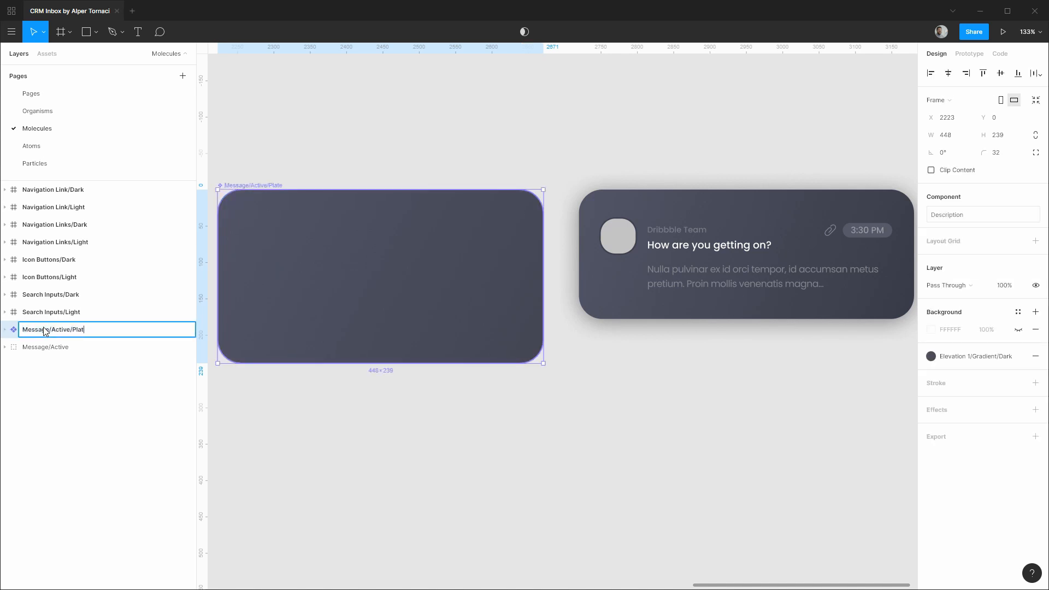
pyautogui.press('BackSpace')
pyautogui.press('Return')
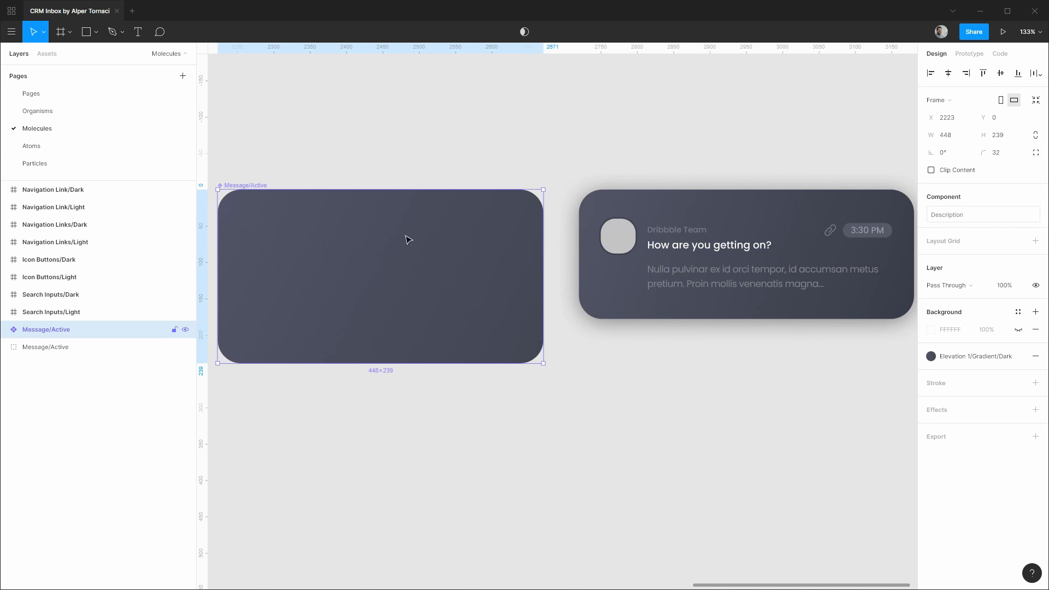
# Step: Place an Avatar/Dark/Large instance in the upper-left area of the Message/Active component
pyautogui.click(5, 330)
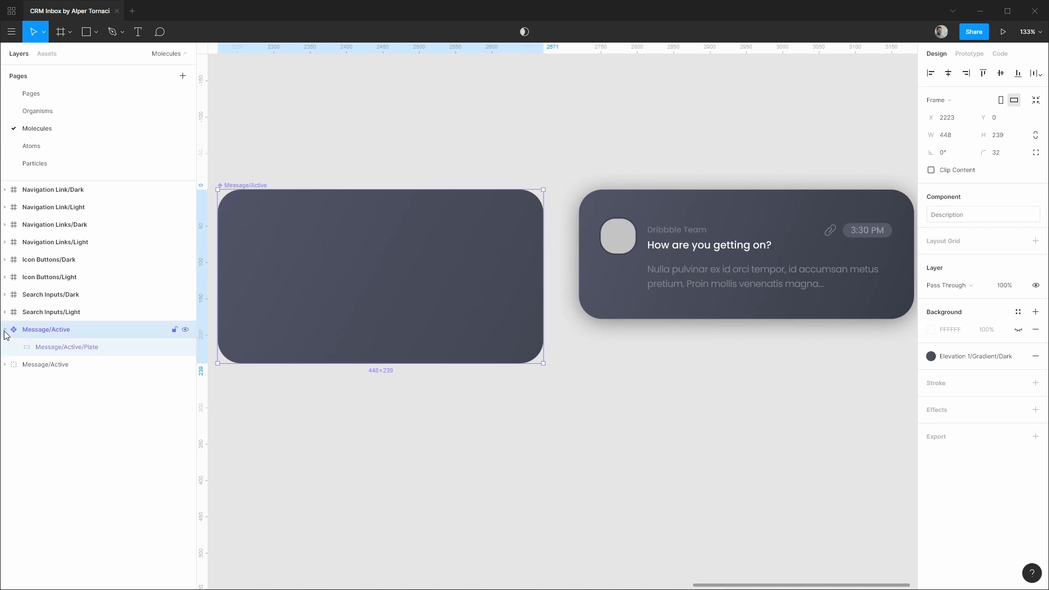
pyautogui.click(75, 348)
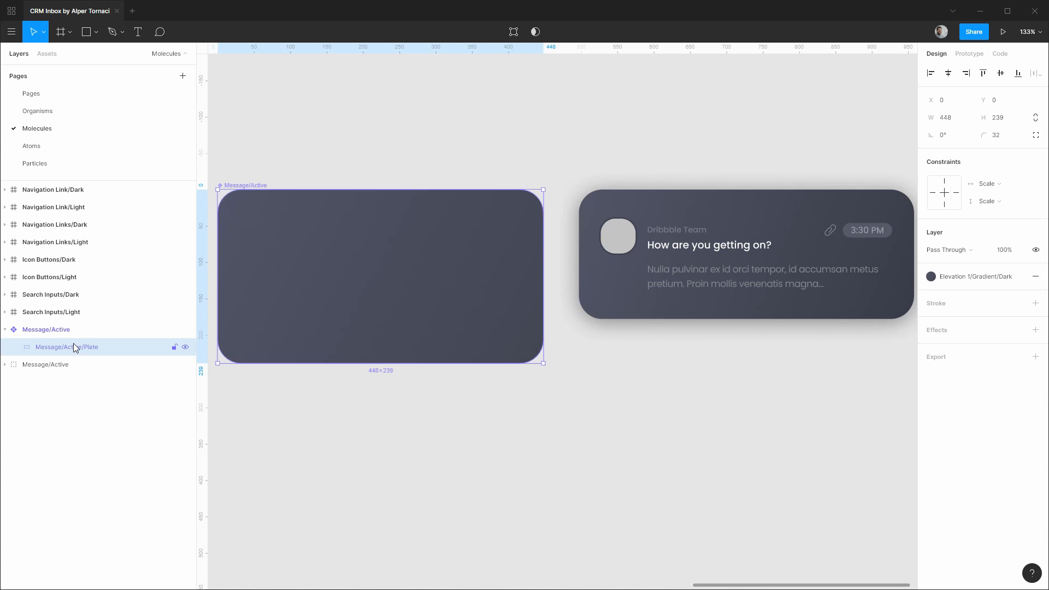
pyautogui.hotkey('alt', '2')
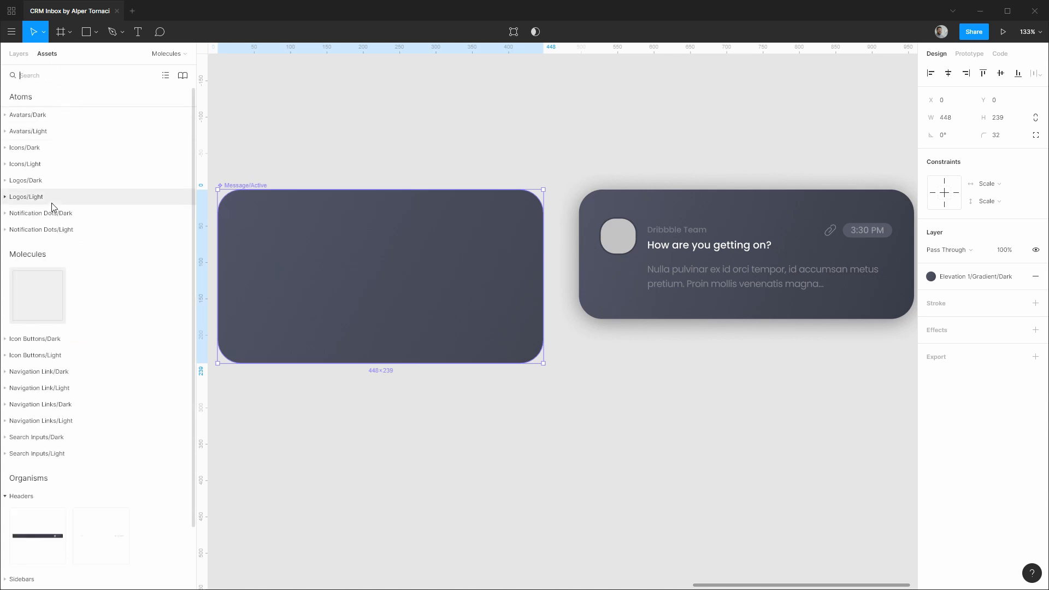
pyautogui.click(16, 115)
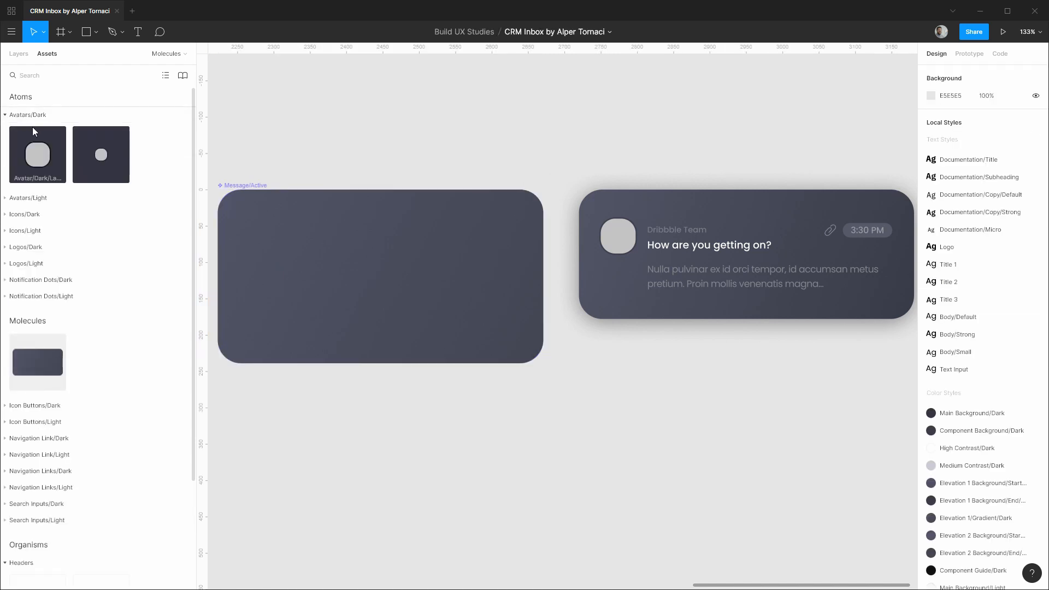
pyautogui.moveTo(33, 130); pyautogui.dragTo(261, 240)
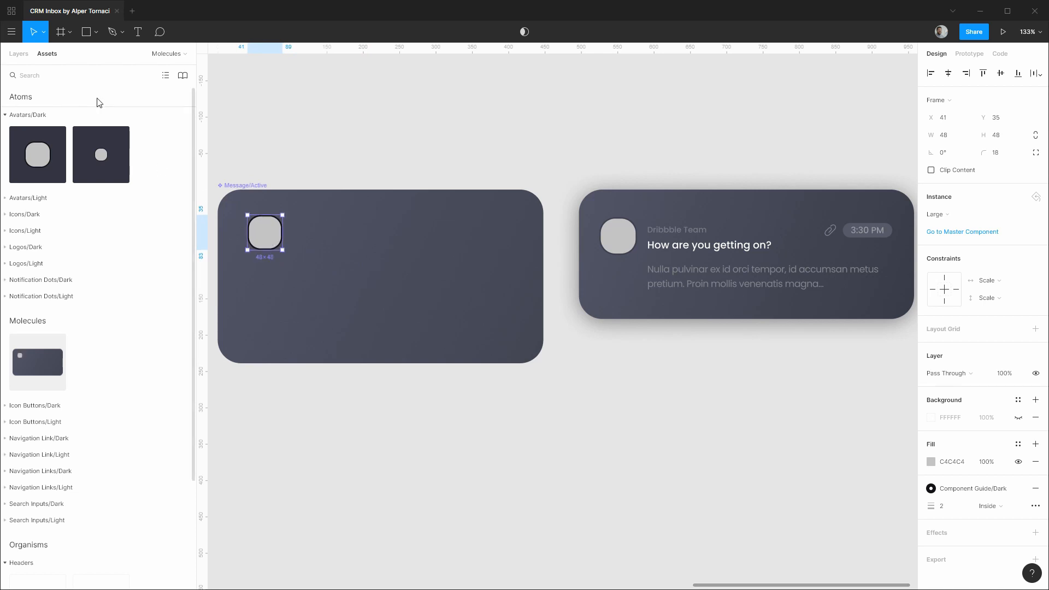
pyautogui.hotkey('alt', '1')
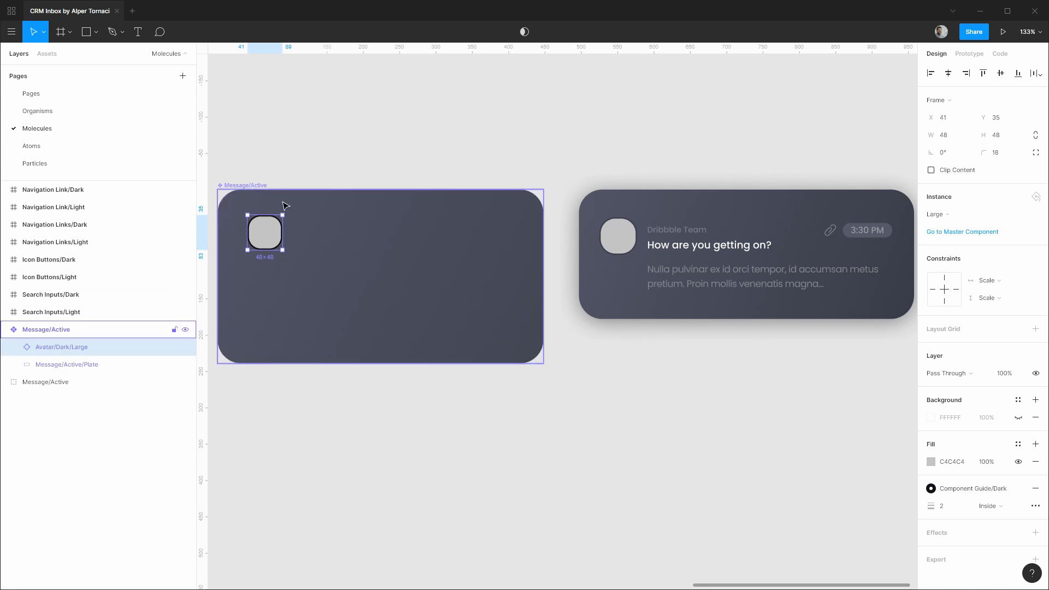
# Step: Nudge the avatar until it sits 32 px from both the left and top edges of the Message/Active card
pyautogui.press('alt')
pyautogui.press('Down')
pyautogui.press('Down')
pyautogui.press('Down')
pyautogui.press('Down')
pyautogui.press('Down')
pyautogui.press('Down')
pyautogui.press('Down')
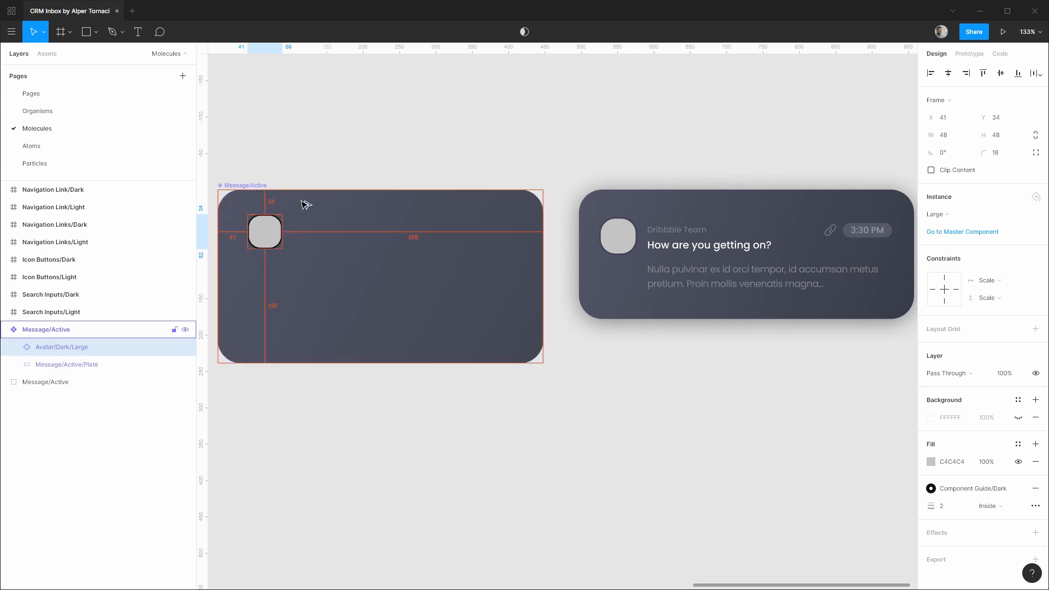
pyautogui.press('Up')
pyautogui.press('Up')
pyautogui.press('Up')
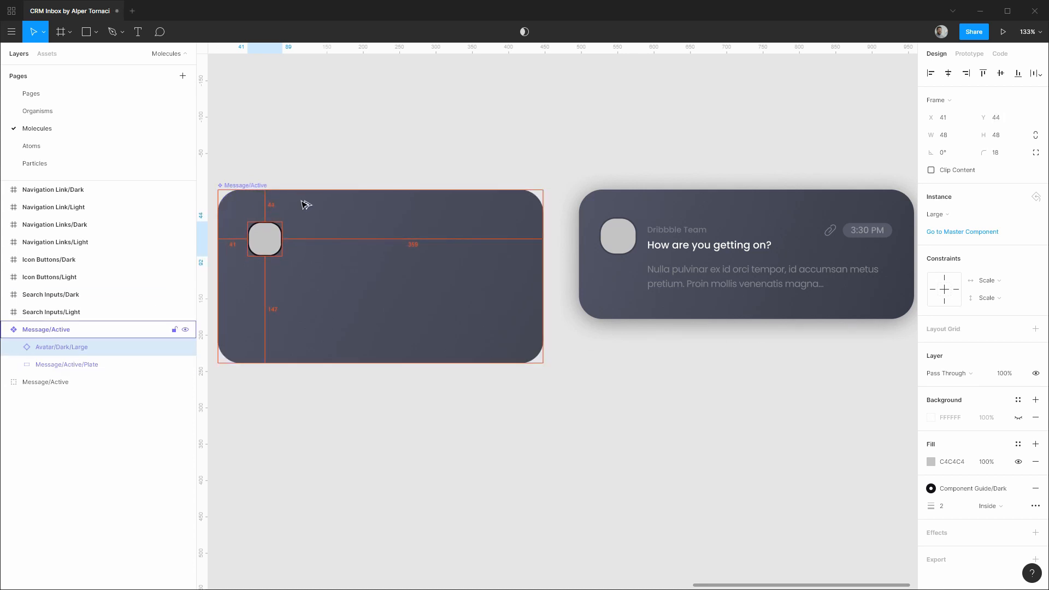
pyautogui.press('Up')
pyautogui.press('Up')
pyautogui.press('Up')
pyautogui.press('Up')
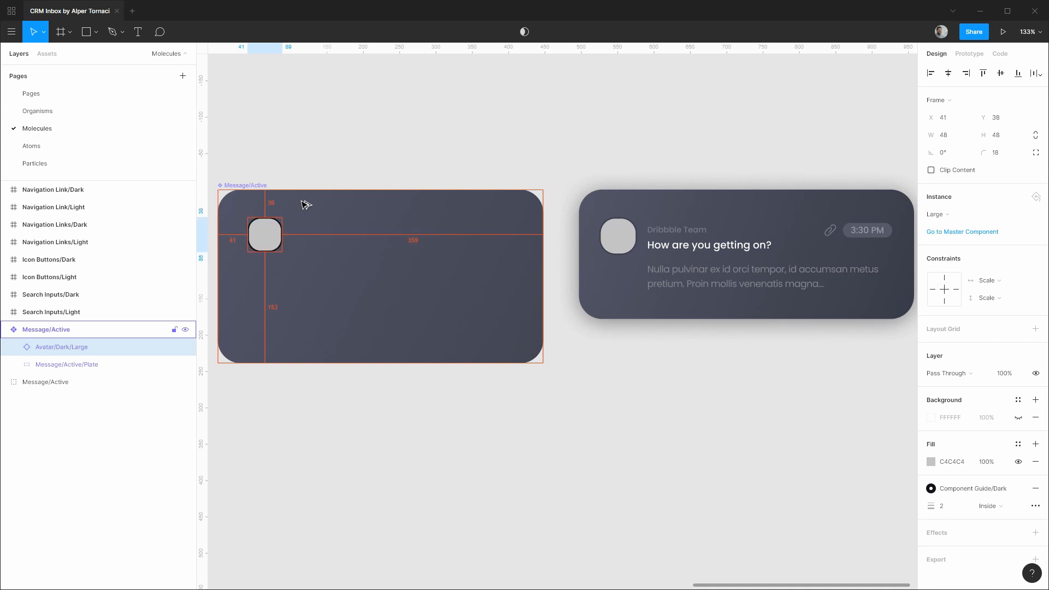
pyautogui.press('Up')
pyautogui.press('Up')
pyautogui.press('Up')
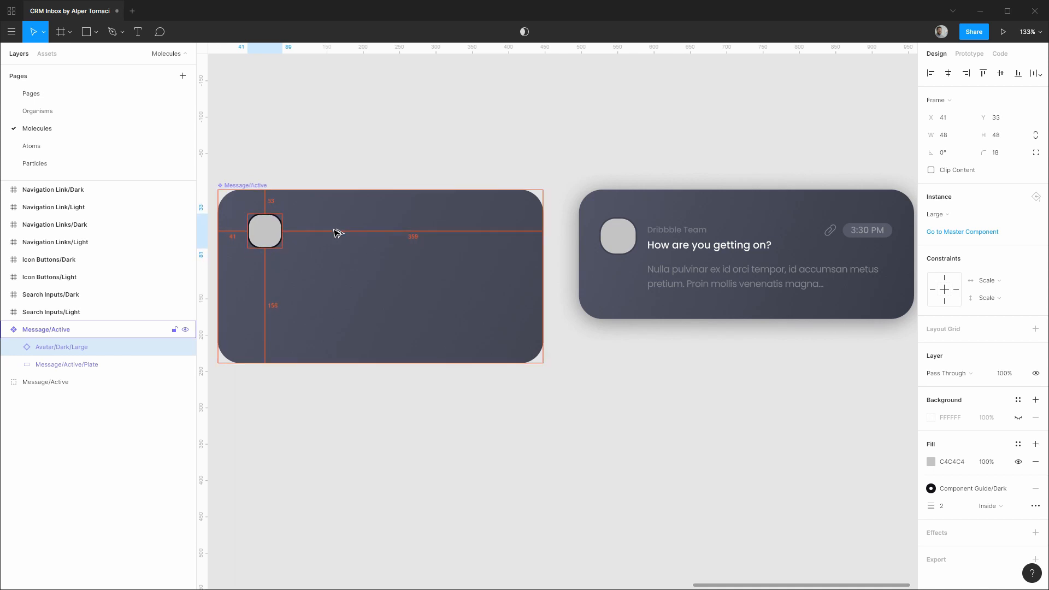
pyautogui.press('Left')
pyautogui.press('Left')
pyautogui.press('Left')
pyautogui.press('Left')
pyautogui.press('Left')
pyautogui.press('Left')
pyautogui.press('Left')
pyautogui.press('Left')
pyautogui.press('Left')
pyautogui.press('Left')
pyautogui.press('Left')
pyautogui.press('Left')
pyautogui.press('Left')
pyautogui.press('Left')
pyautogui.press('Left')
pyautogui.press('Left')
pyautogui.press('Right')
pyautogui.press('Right')
pyautogui.press('Right')
pyautogui.press('Right')
pyautogui.press('Right')
pyautogui.press('Right')
pyautogui.press('Right')
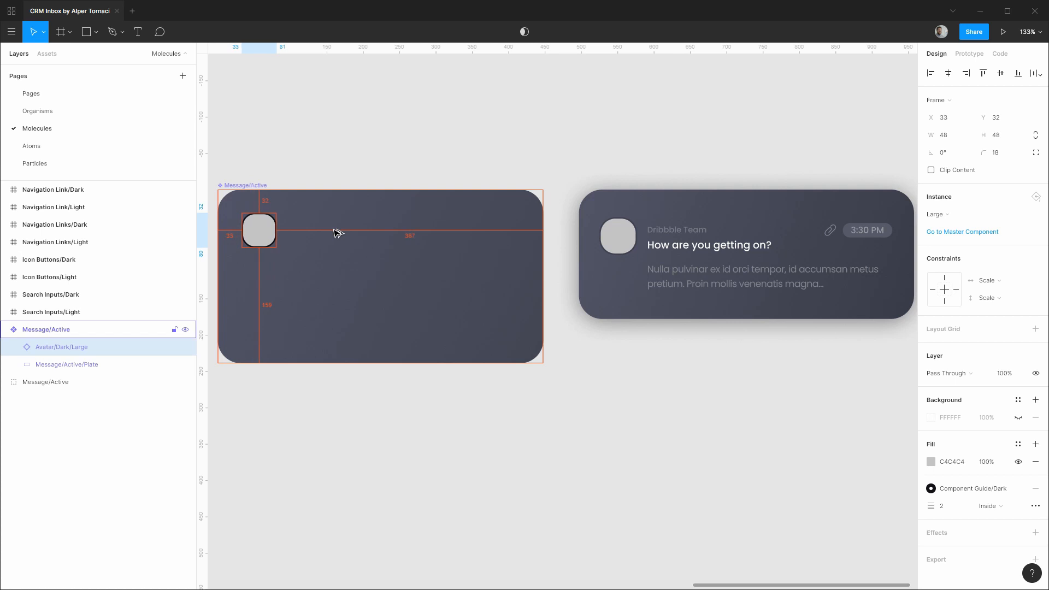
# Step: Add a layout grid to the Message/Active component and make it a columns grid with a count of 1
pyautogui.click(250, 186)
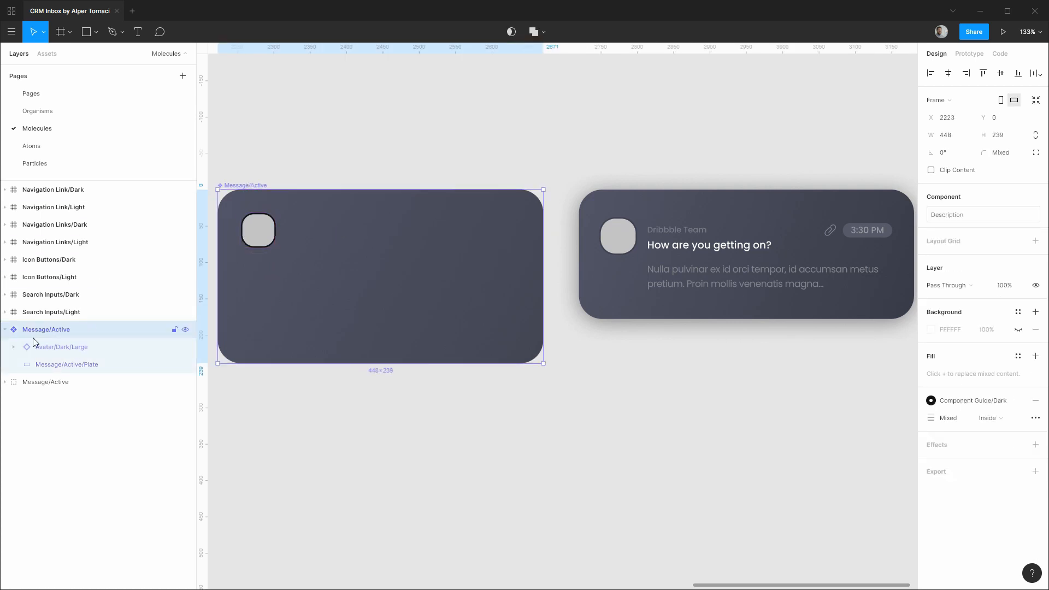
pyautogui.click(1035, 241)
pyautogui.click(931, 258)
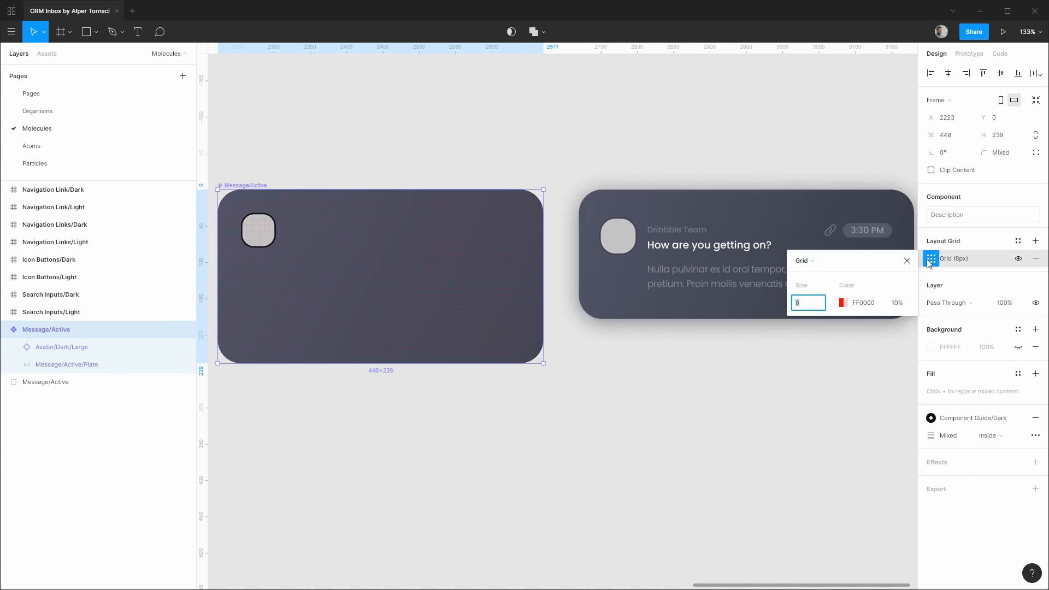
pyautogui.click(814, 261)
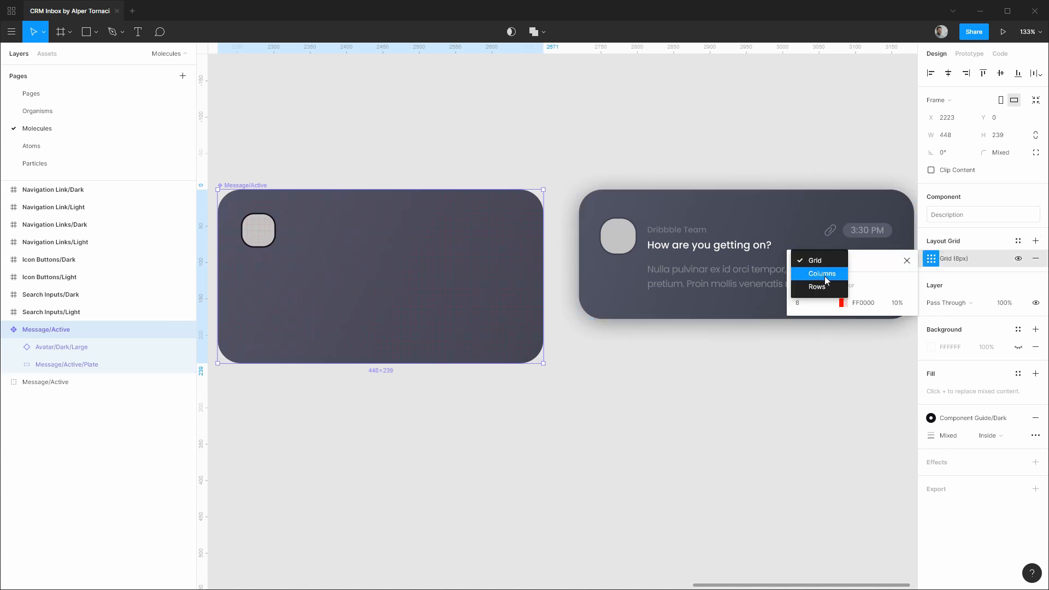
pyautogui.click(823, 274)
pyautogui.click(815, 304)
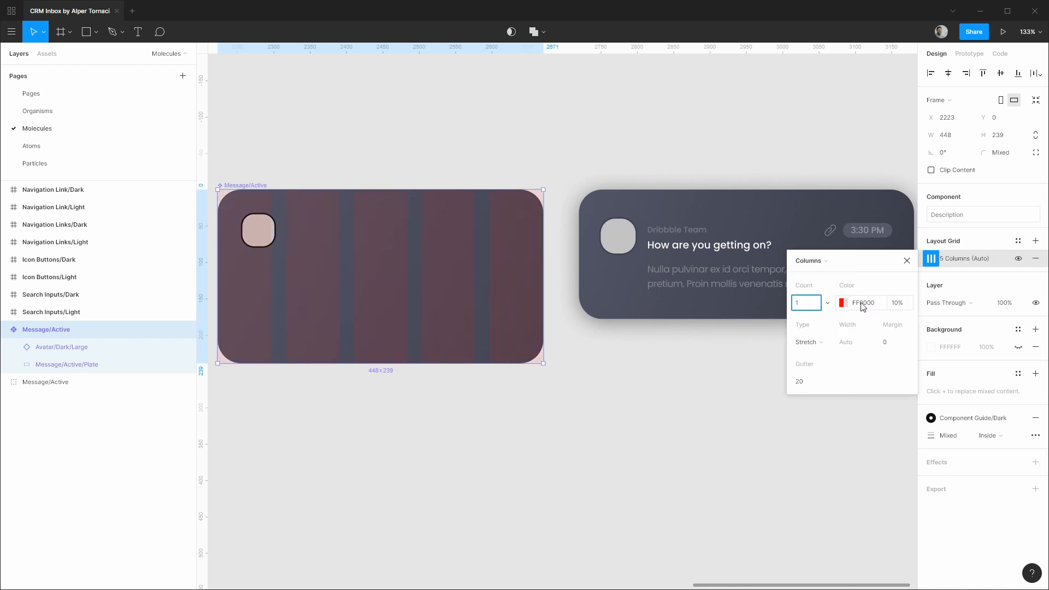
# Step: Color the column grid with the light green local color 4AFE7D at 50% opacity
pyautogui.click(844, 304)
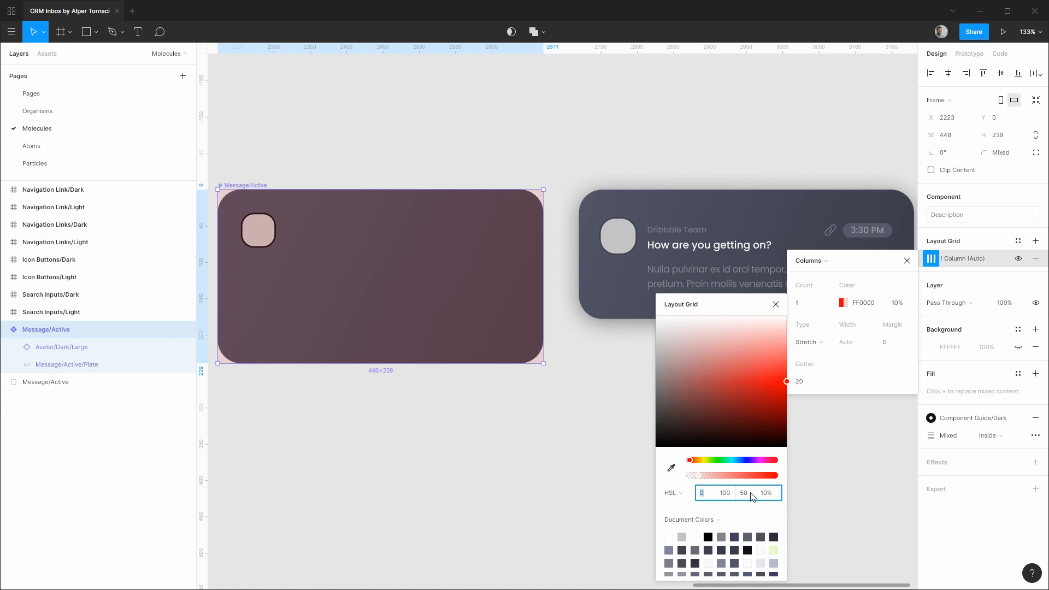
pyautogui.click(715, 522)
pyautogui.click(711, 531)
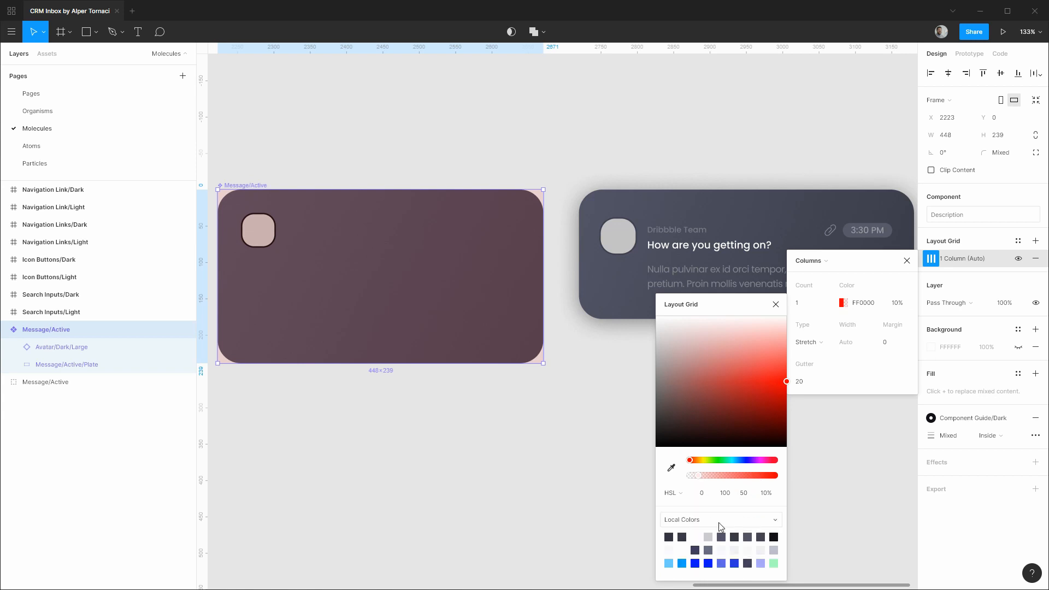
pyautogui.click(775, 564)
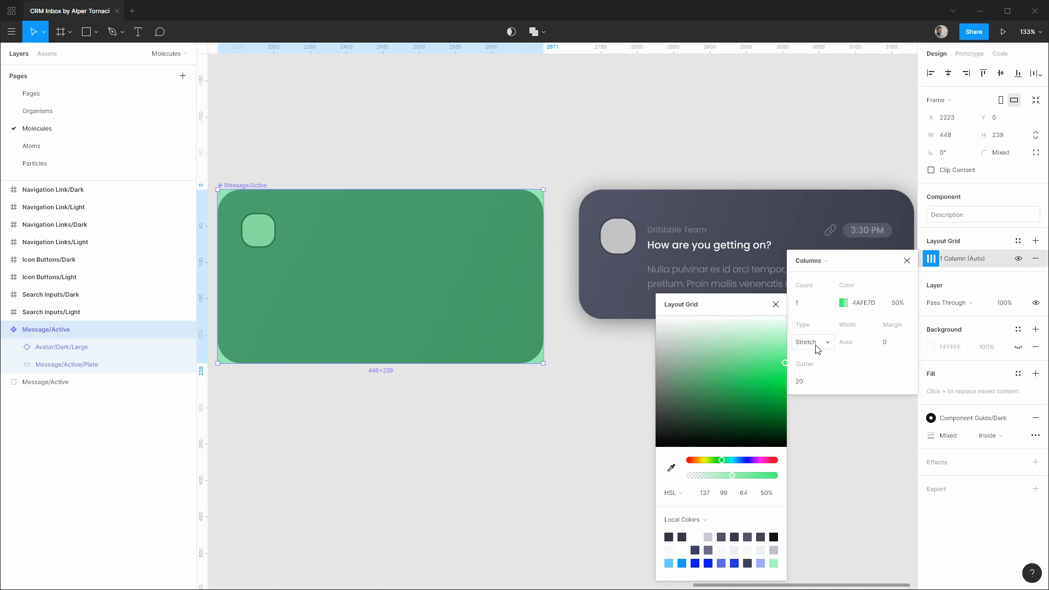
# Step: Set the column grid's margin to 32 and its gutter to 0
pyautogui.click(893, 344)
pyautogui.press('Return')
pyautogui.click(810, 385)
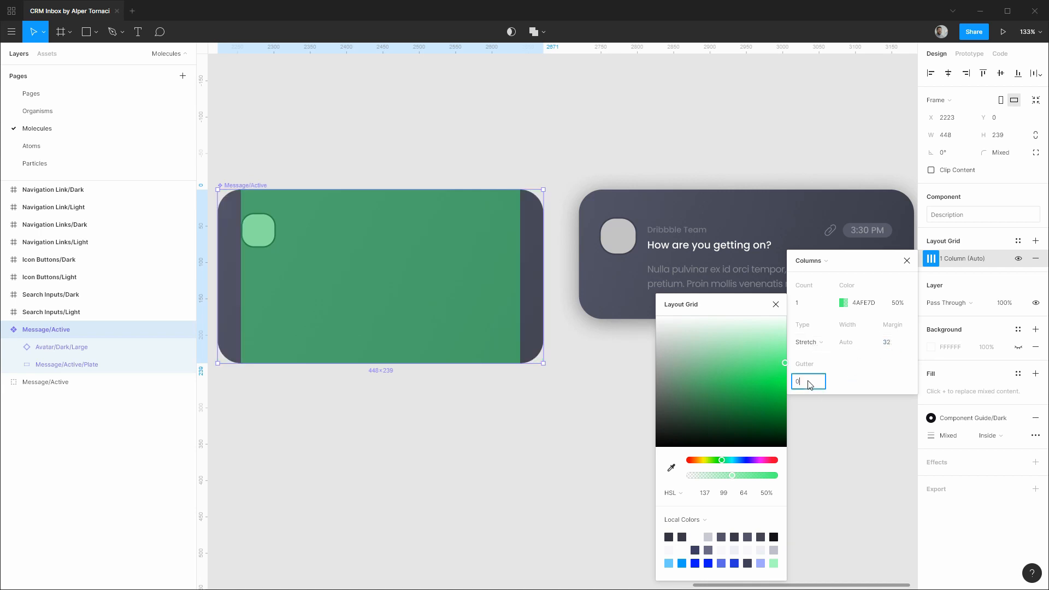
pyautogui.press('Return')
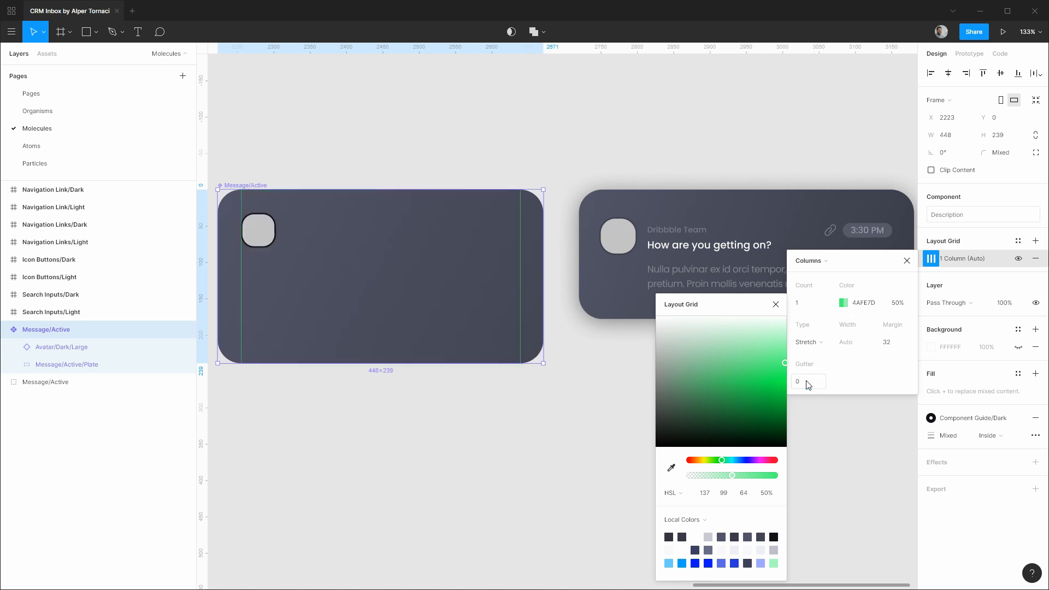
# Step: Duplicate the column grid on Message/Active and change the copy to a rows grid
pyautogui.click(972, 259)
pyautogui.click(969, 262)
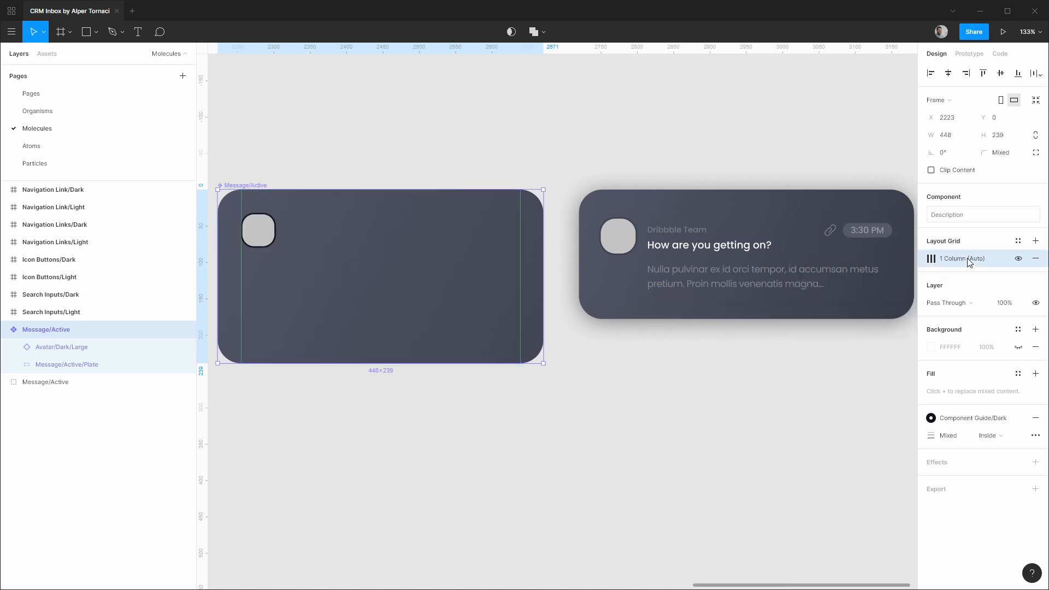
pyautogui.hotkey('ctrl', 'v')
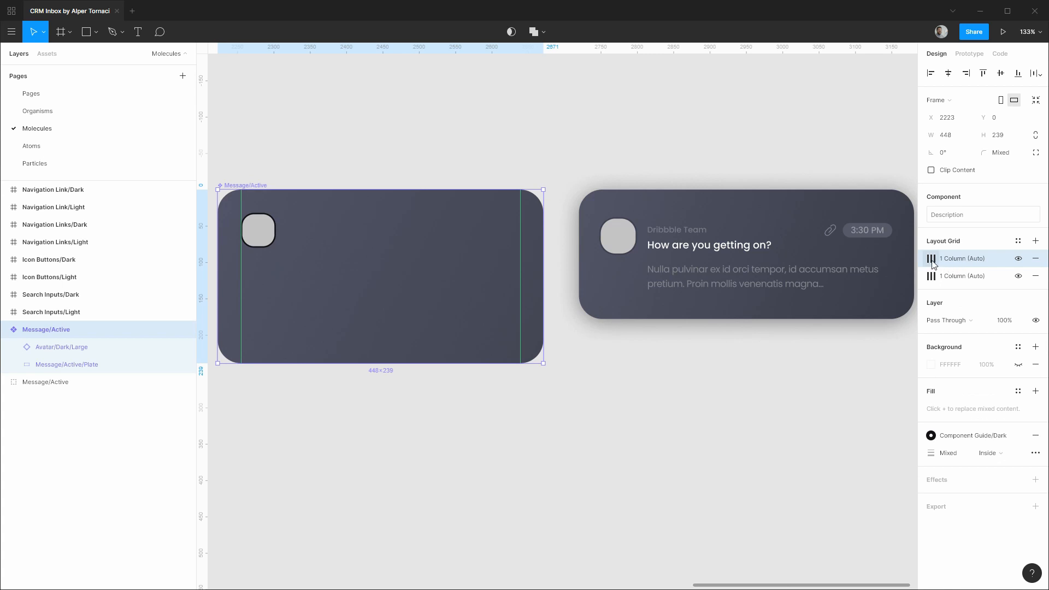
pyautogui.click(935, 262)
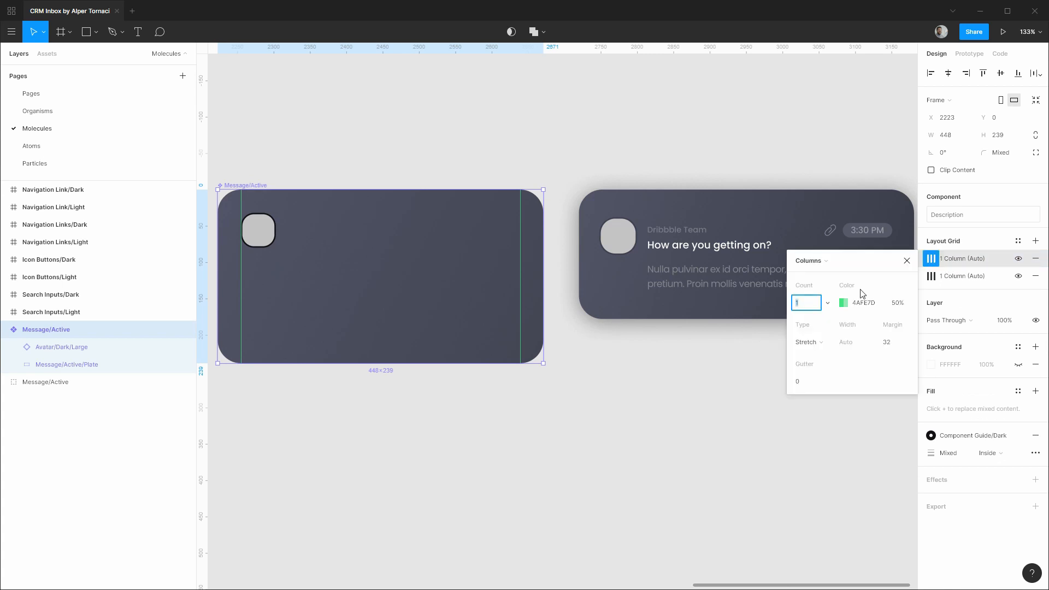
pyautogui.click(817, 261)
pyautogui.click(825, 279)
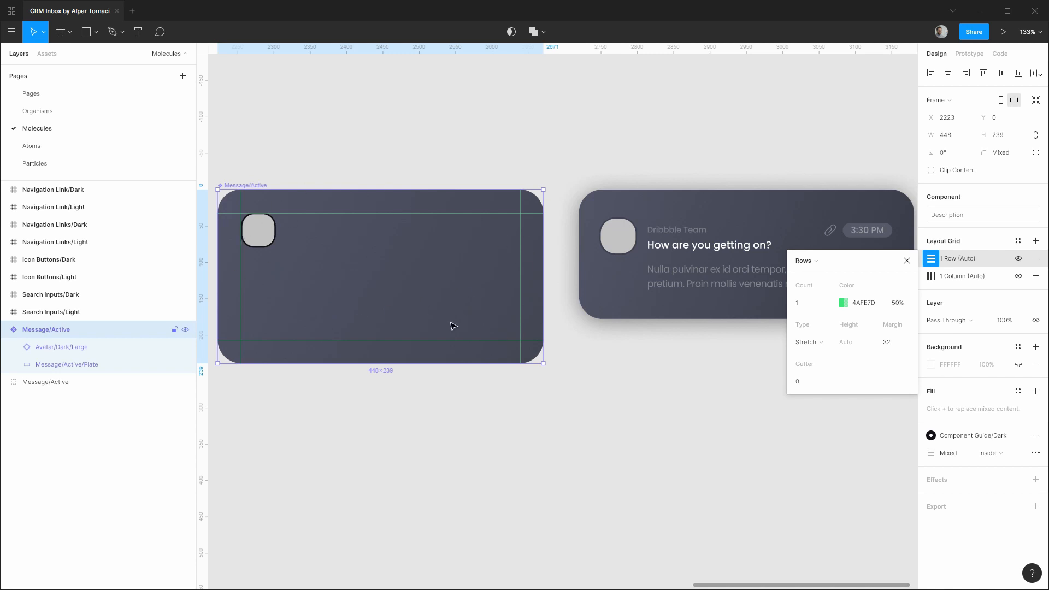
pyautogui.click(907, 262)
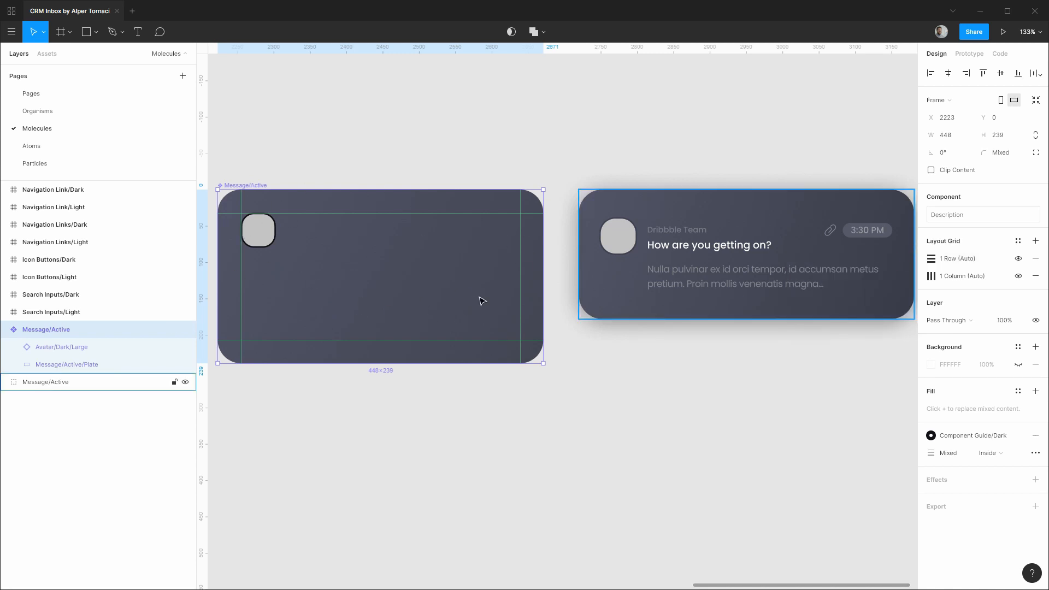
# Step: Set the Avatar/Dark/Large instance's constraints to Left horizontally and Top vertically
pyautogui.click(77, 347)
pyautogui.scroll(2, 267, 210)
pyautogui.scroll(5, 267, 209)
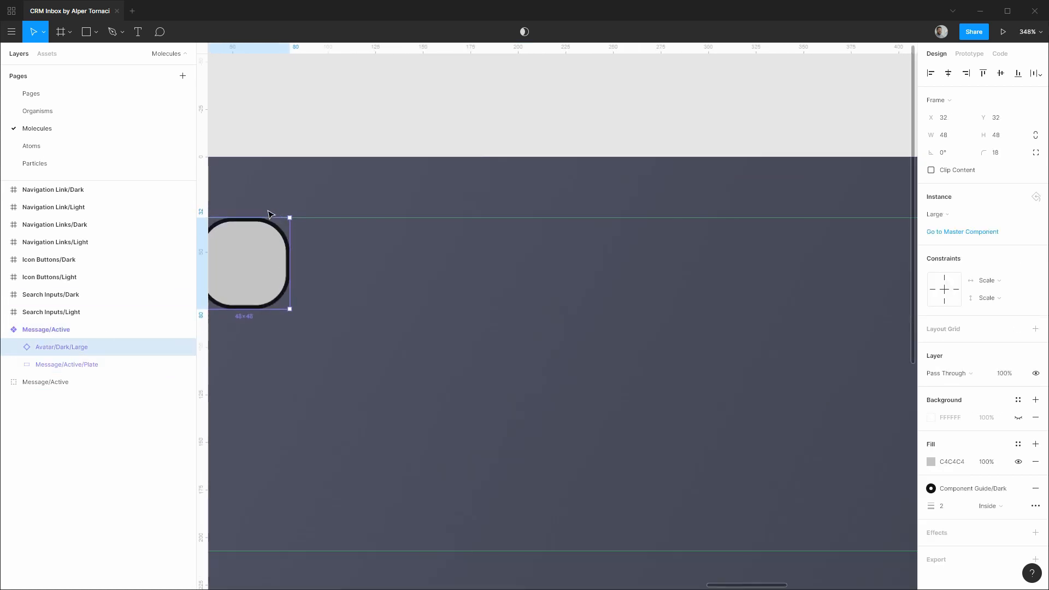
pyautogui.moveTo(274, 191); pyautogui.dragTo(407, 149)
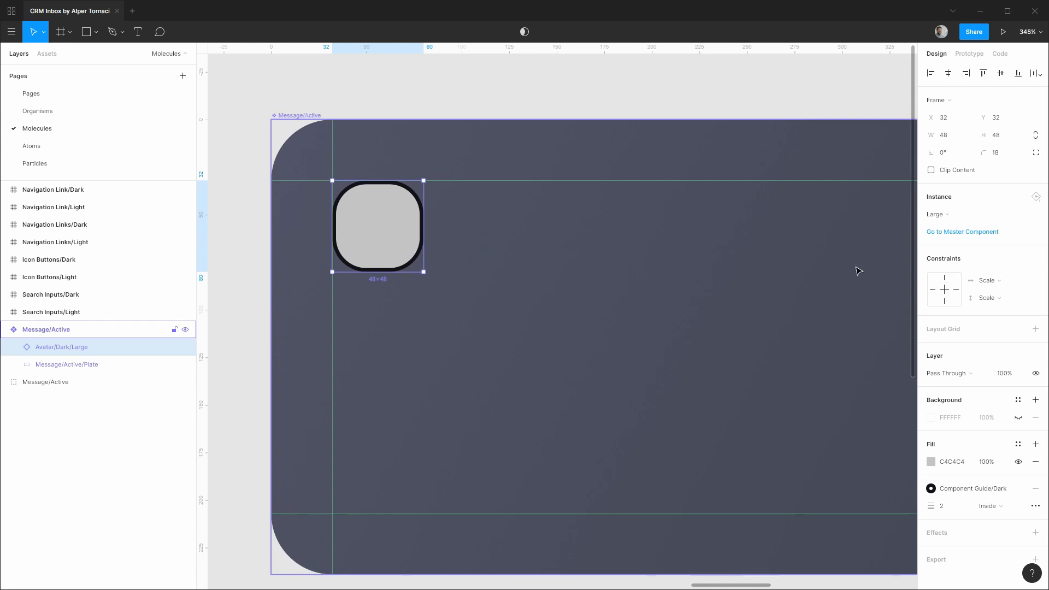
pyautogui.click(1015, 283)
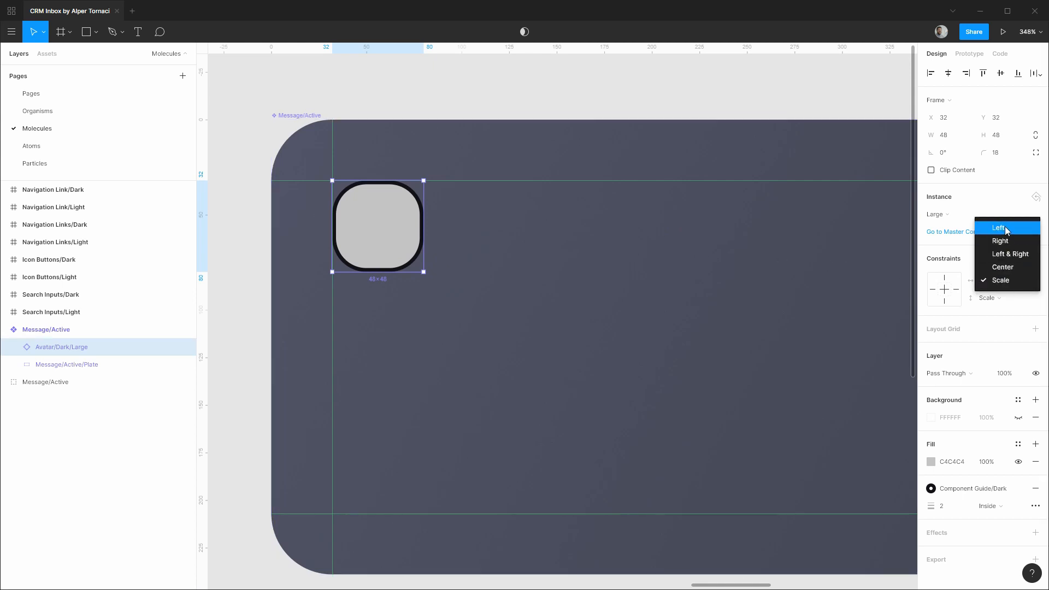
pyautogui.click(1007, 231)
pyautogui.click(1011, 298)
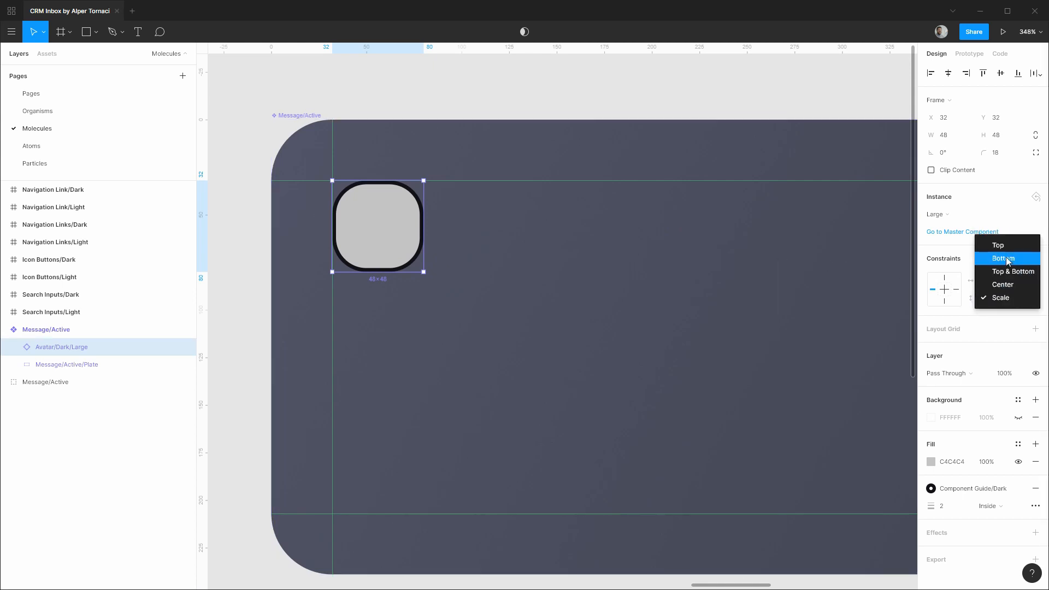
pyautogui.click(1000, 245)
# Step: Add the text "Dribbble Team" to the right of the avatar in Message/Active and select all of its characters
pyautogui.scroll(-5, 677, 279)
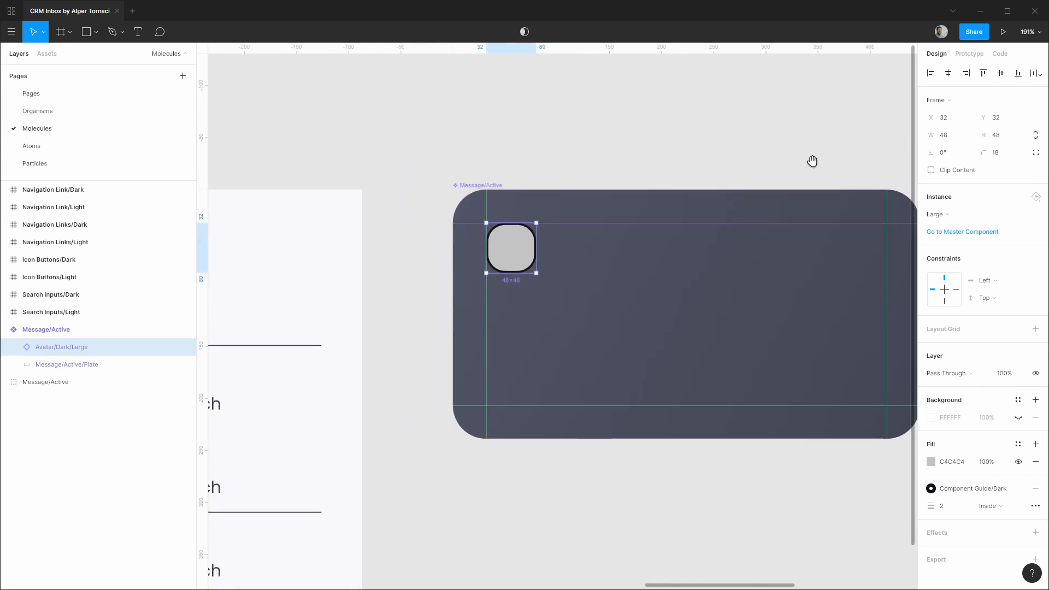
pyautogui.moveTo(813, 161); pyautogui.dragTo(561, 142)
pyautogui.hscroll(10, 562, 142)
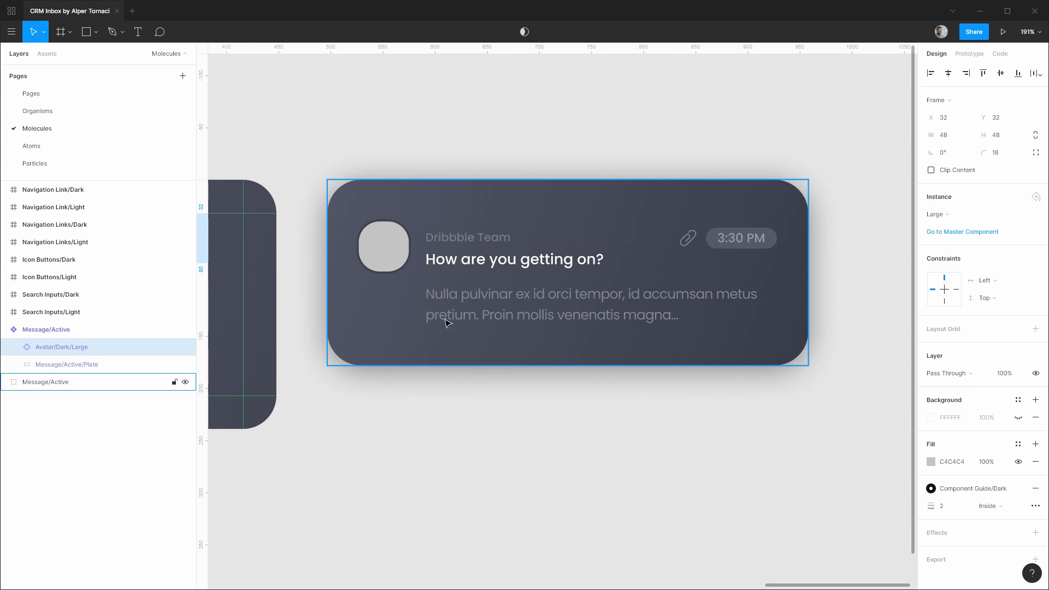
pyautogui.click(452, 403)
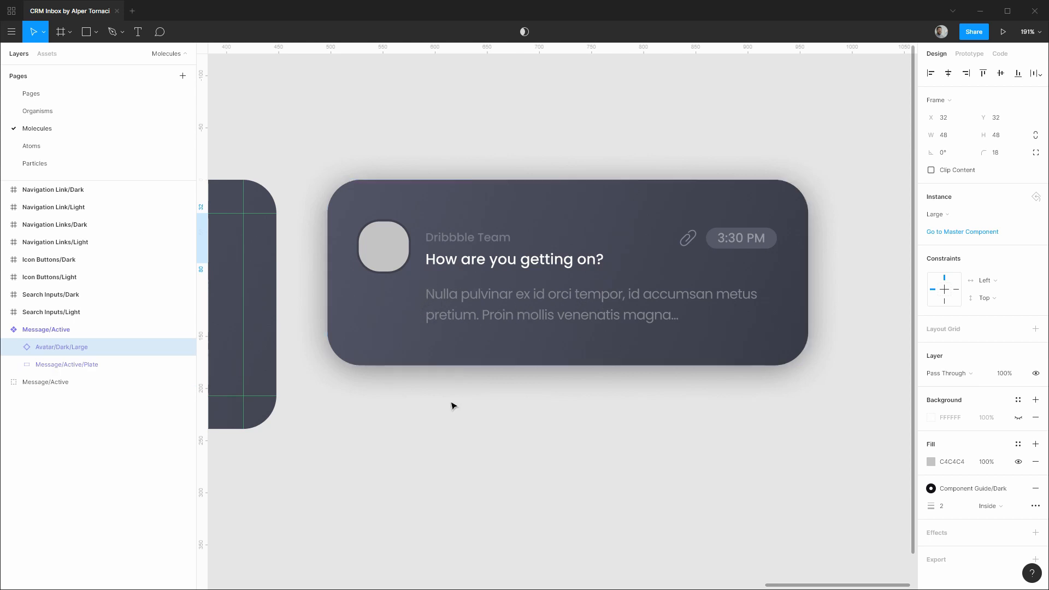
pyautogui.moveTo(385, 381); pyautogui.dragTo(789, 365)
pyautogui.click(536, 251)
pyautogui.press('t')
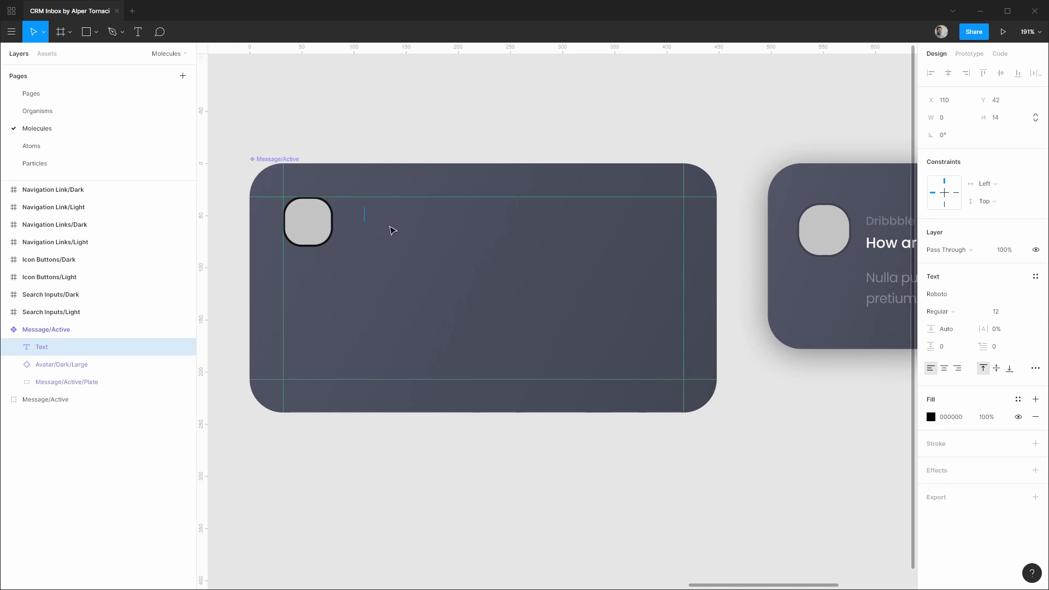
pyautogui.write('Dribbble Team')
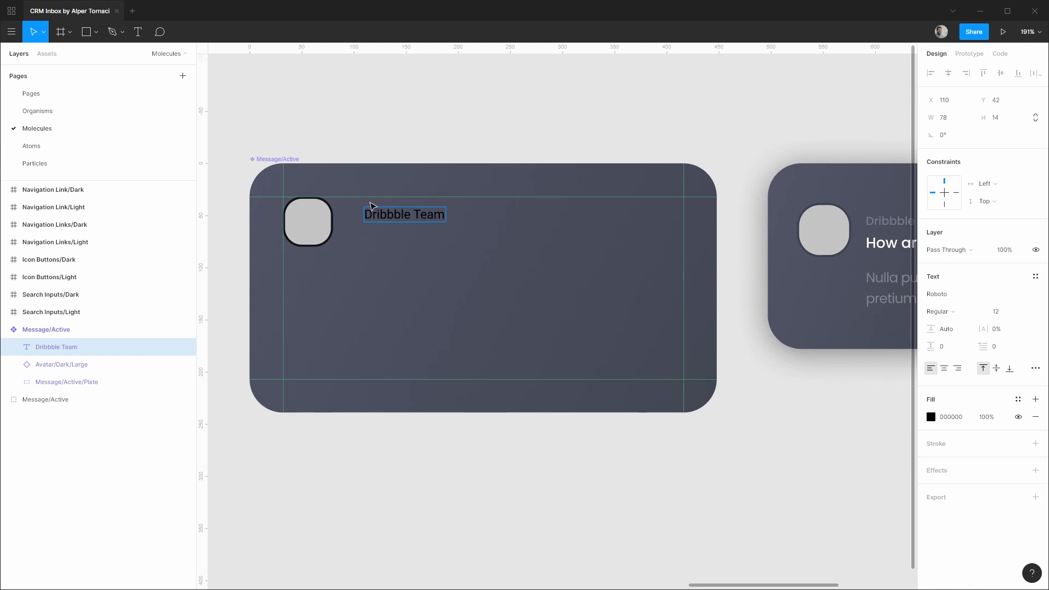
pyautogui.tripleClick(398, 213)
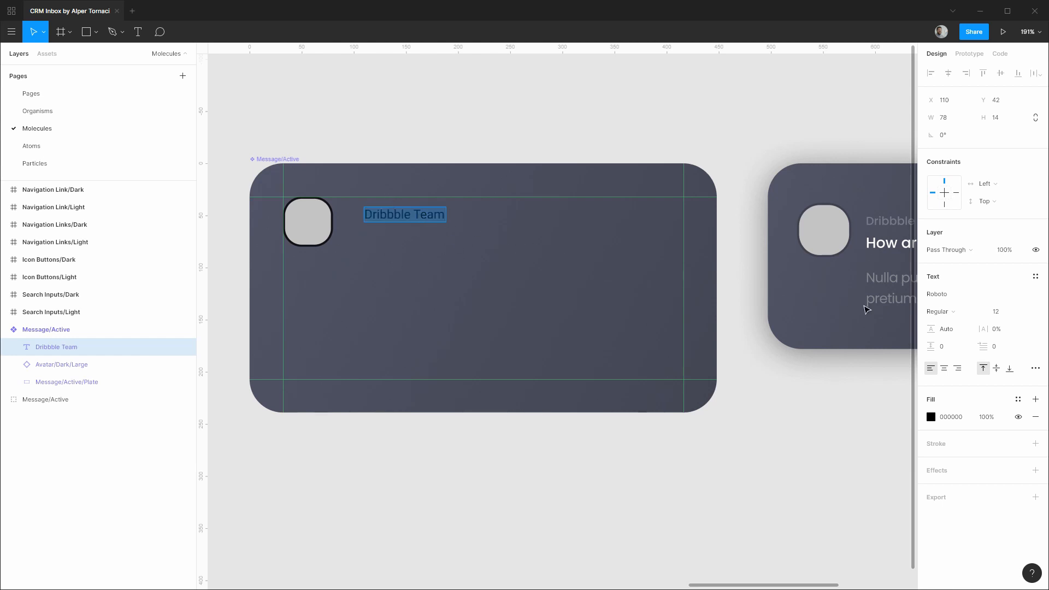
# Step: Apply the Title 3 text style and the Medium Contrast/Dark color style to the "Dribbble Team" text
pyautogui.click(1035, 278)
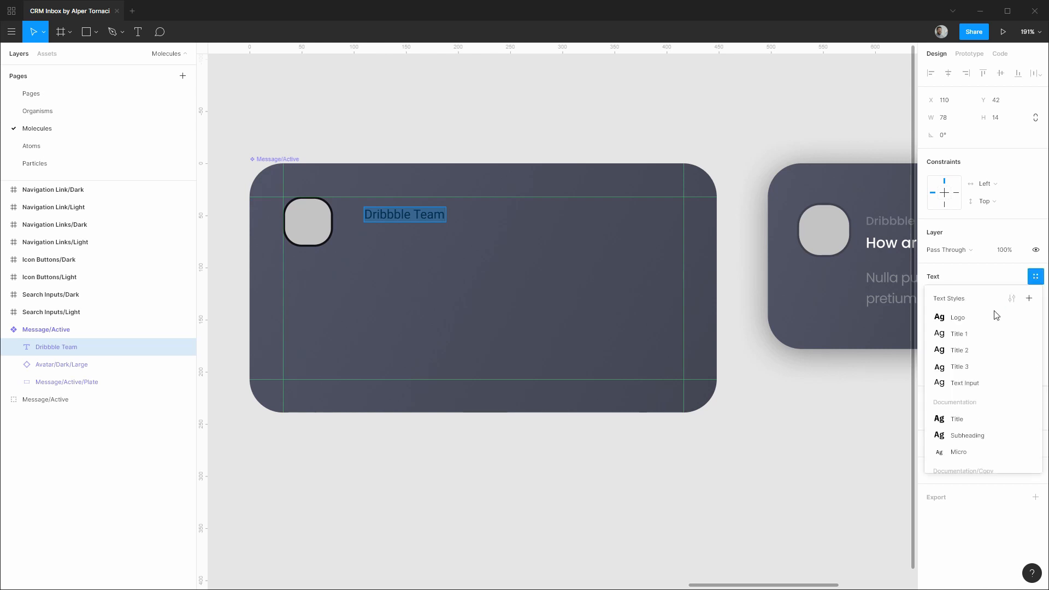
pyautogui.click(960, 367)
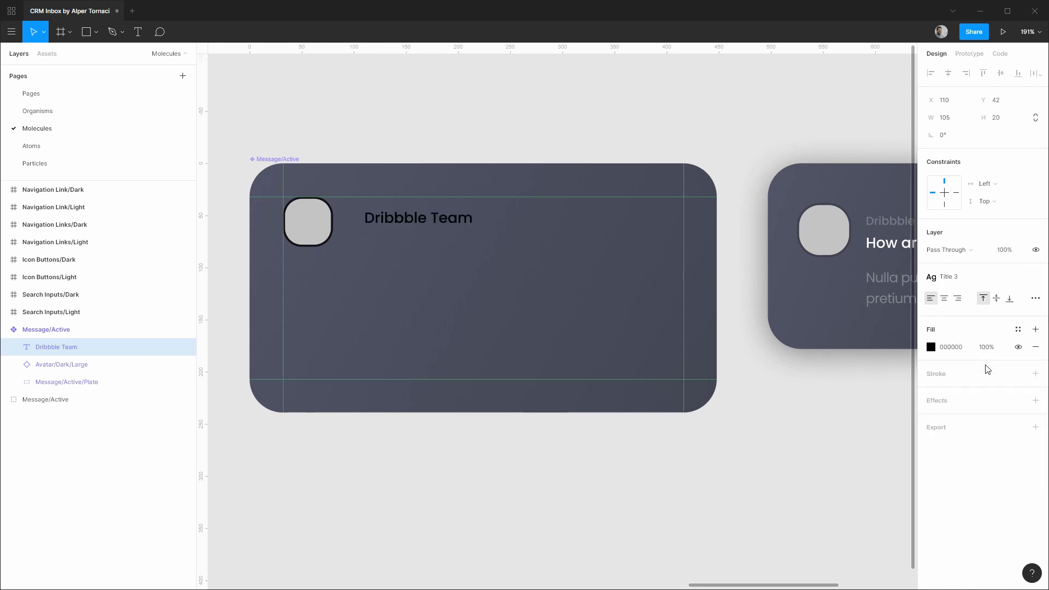
pyautogui.doubleClick(468, 217)
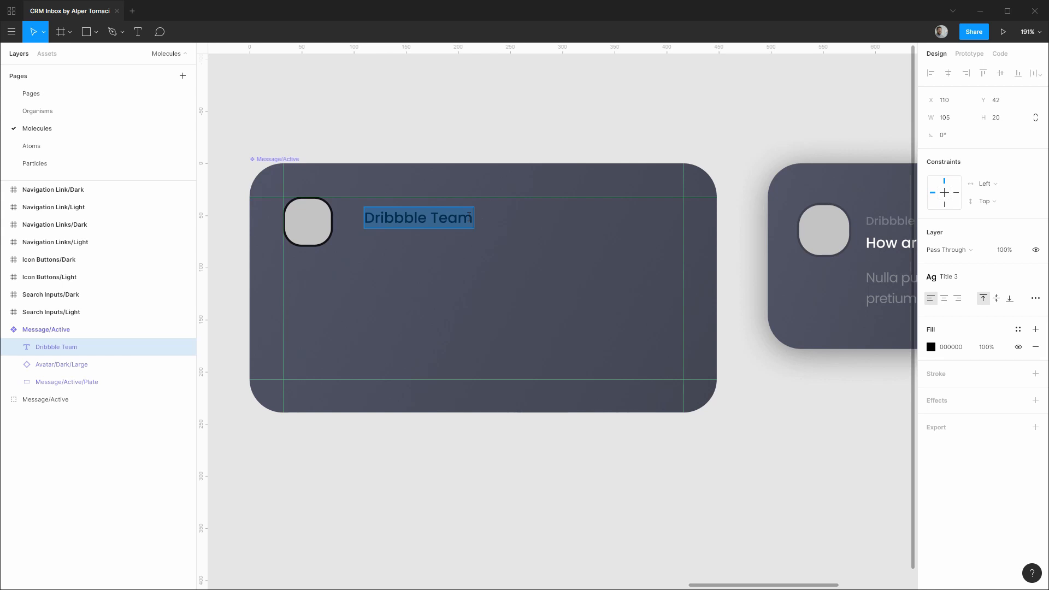
pyautogui.click(1018, 329)
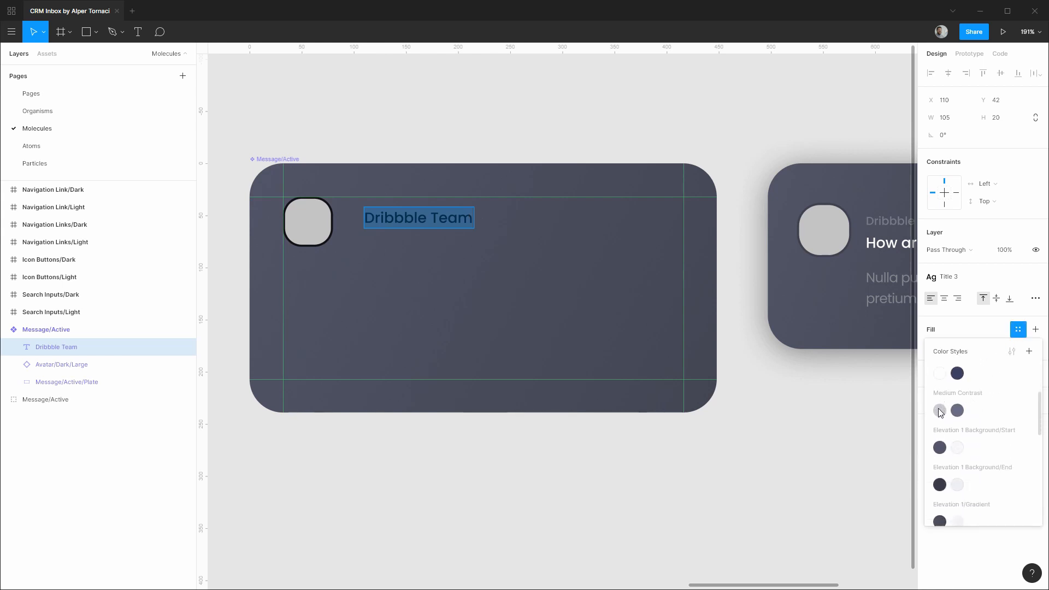
pyautogui.click(940, 418)
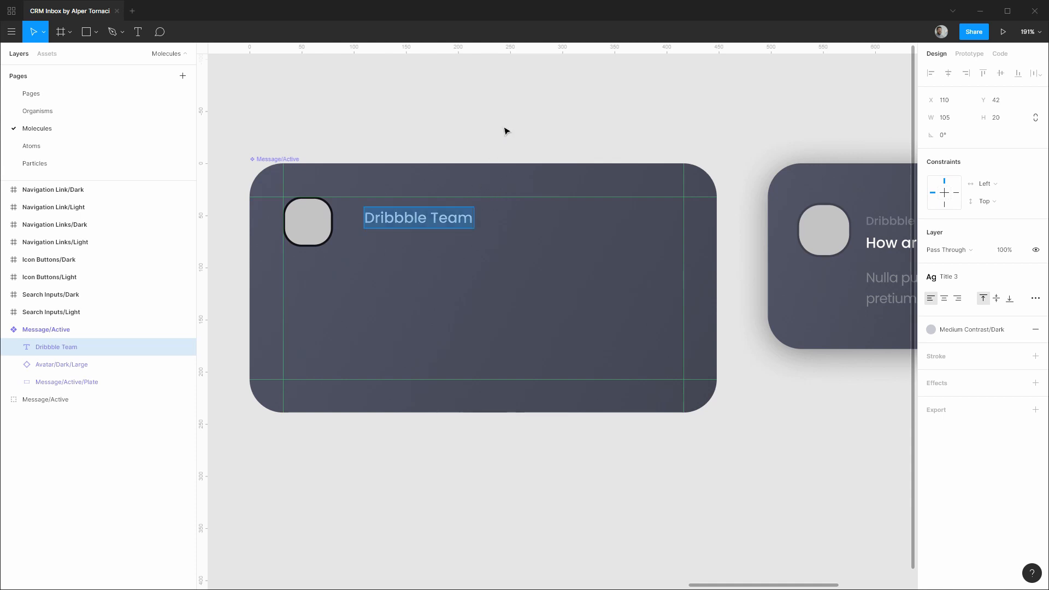
pyautogui.press('Escape')
# Step: Move the "Dribbble Team" text to X 96, Y 32, on the upper layout guide beside the avatar
pyautogui.moveTo(446, 220); pyautogui.dragTo(435, 211)
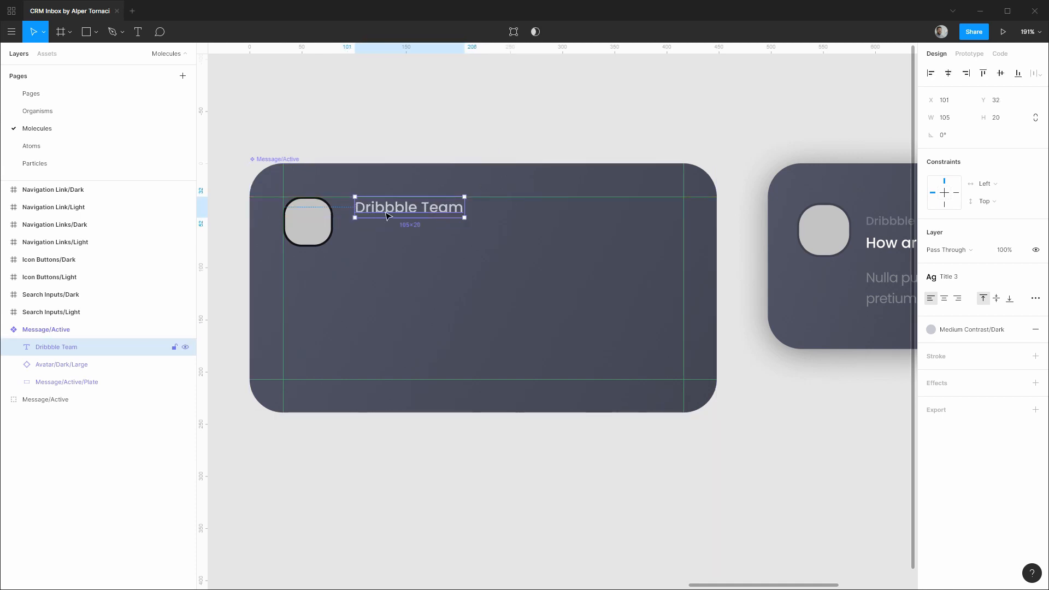
pyautogui.press('alt')
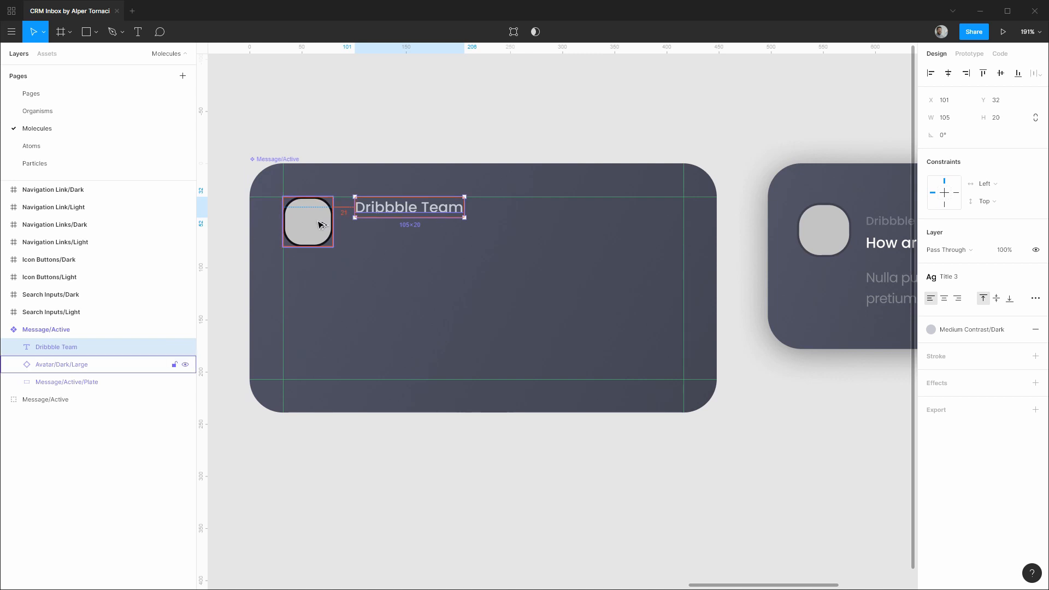
pyautogui.press('Left')
pyautogui.press('Left')
pyautogui.press('Left')
pyautogui.press('Left')
pyautogui.press('Left')
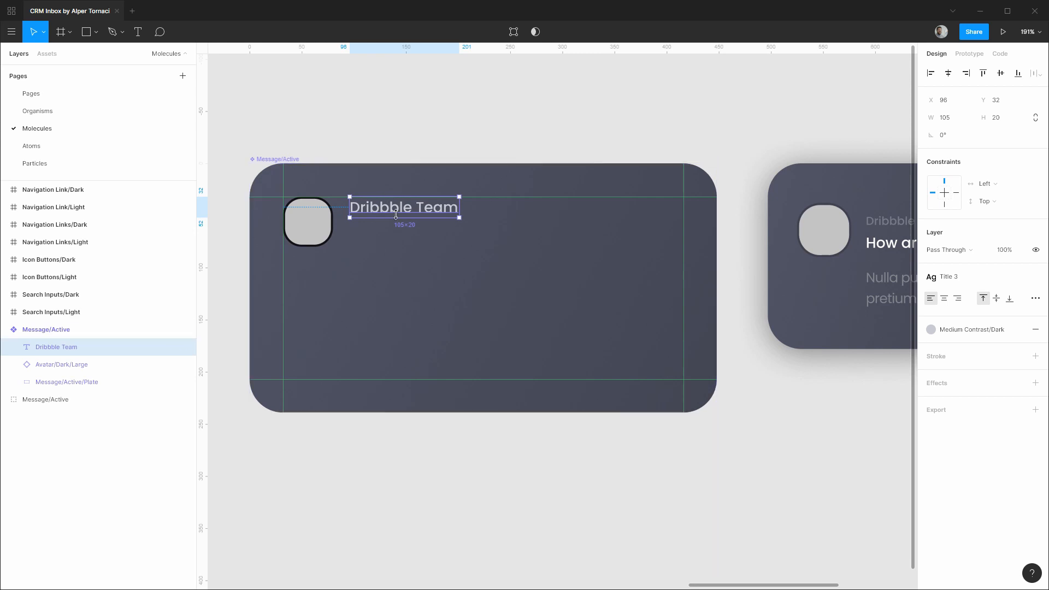
# Step: Draw a text box about 230 × 48 below "Dribbble Team" in Message/Active and enter "How are"
pyautogui.click(859, 144)
pyautogui.hscroll(6, 825, 138)
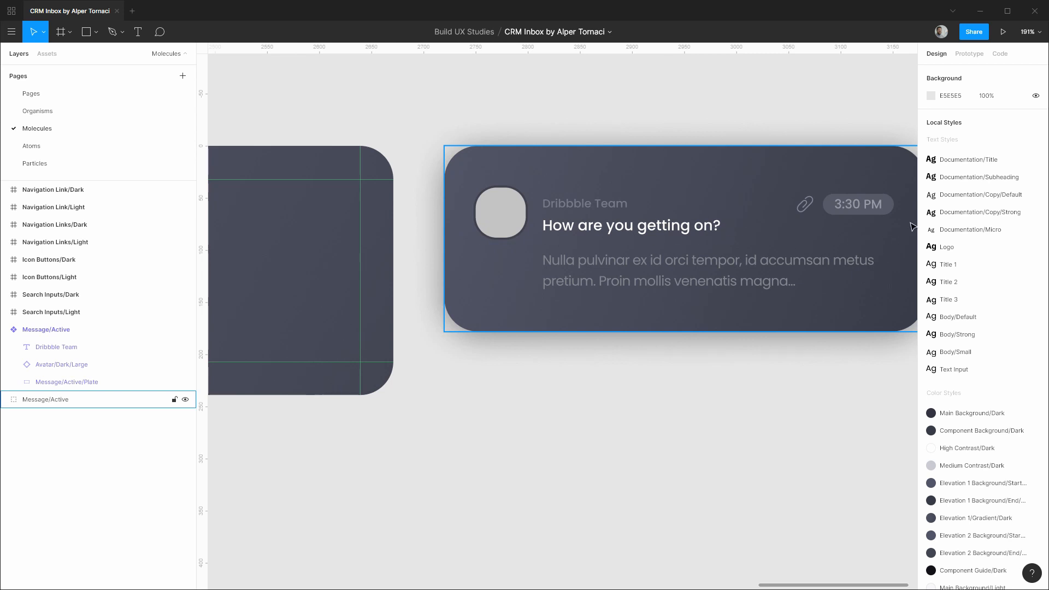
pyautogui.moveTo(296, 115); pyautogui.dragTo(655, 115)
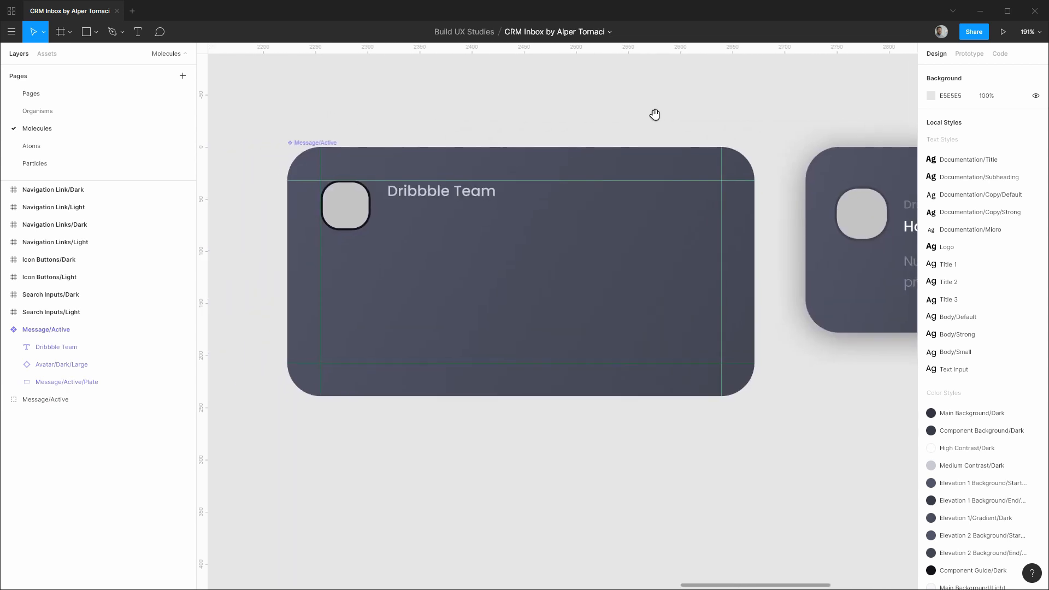
pyautogui.click(438, 227)
pyautogui.press('t')
pyautogui.moveTo(390, 205); pyautogui.dragTo(631, 255)
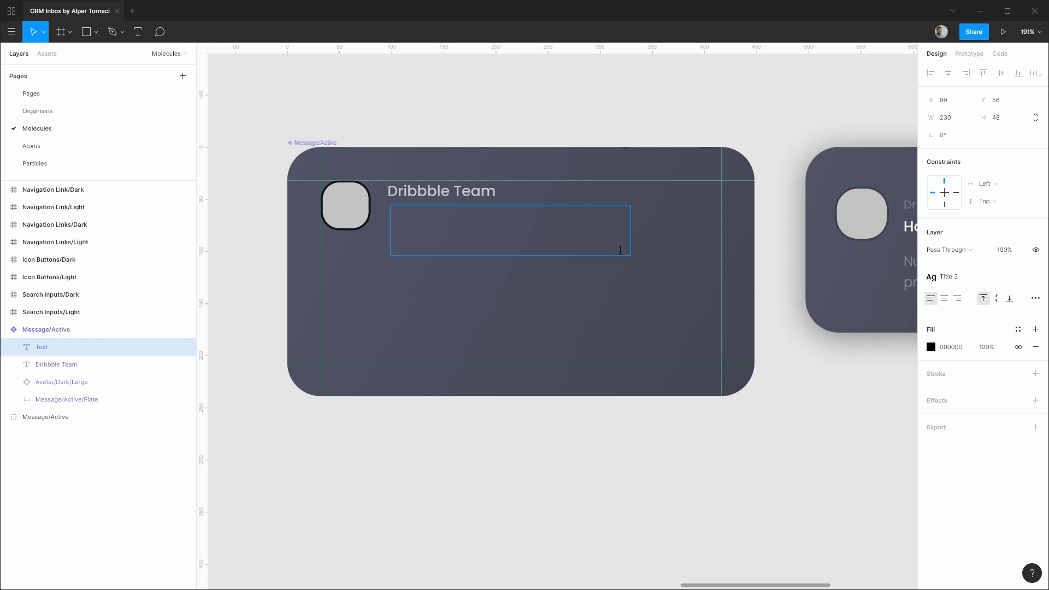
pyautogui.write('How are')
pyautogui.press('Escape')
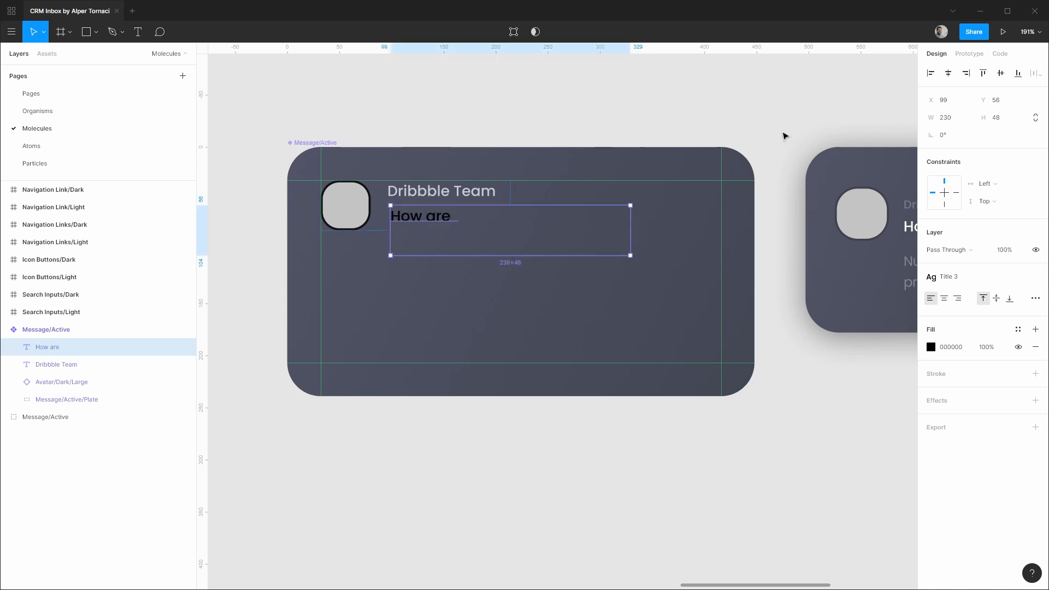
# Step: Complete the new text to read "How are you getting on?" and shrink its box to fit the content
pyautogui.moveTo(820, 128); pyautogui.dragTo(628, 123)
pyautogui.scroll(-1, 650, 127)
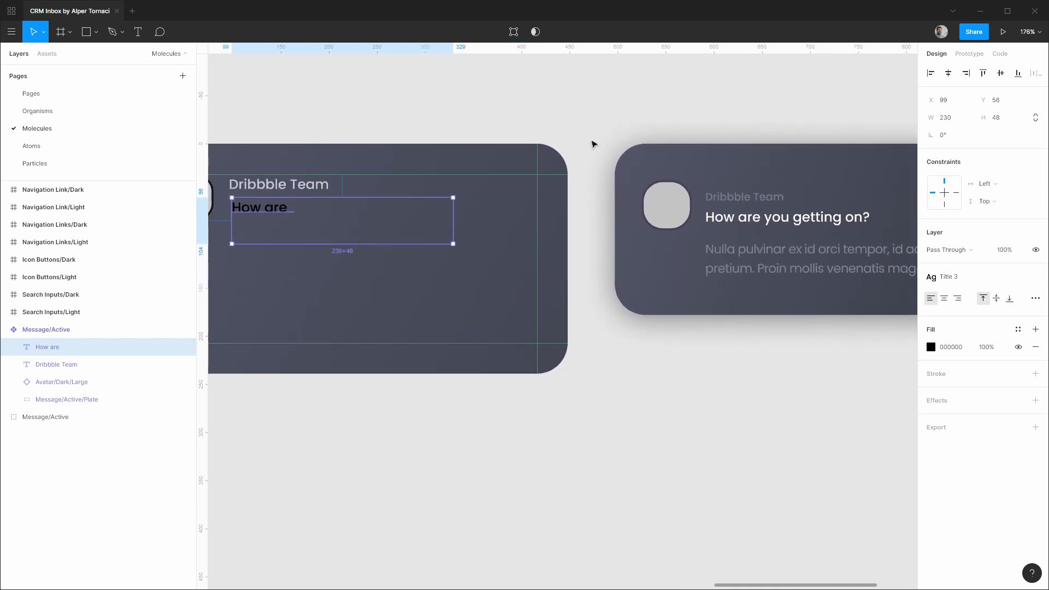
pyautogui.doubleClick(269, 222)
pyautogui.click(295, 208)
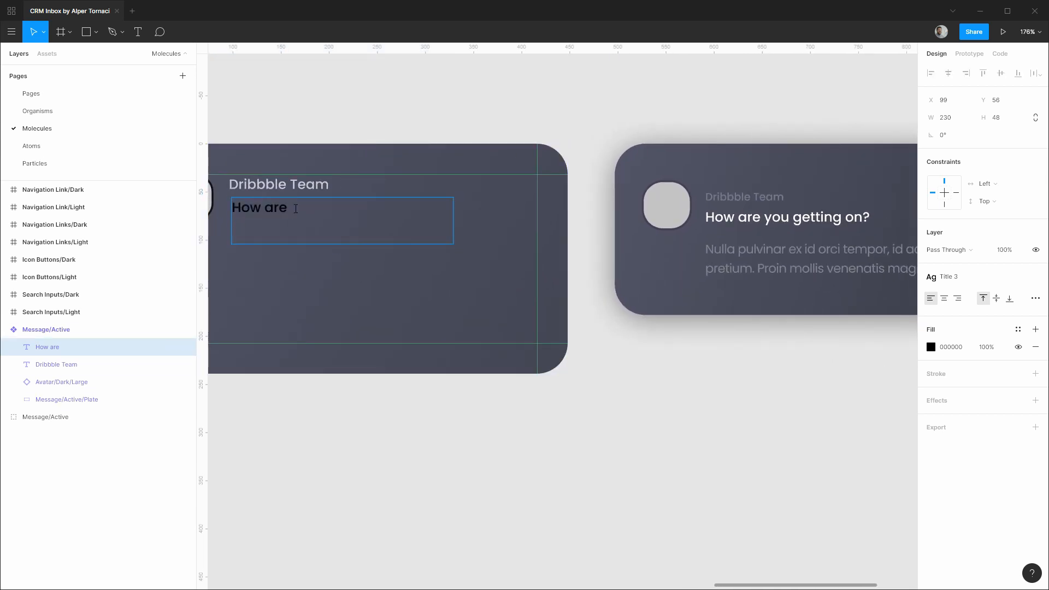
pyautogui.write('you getting on')
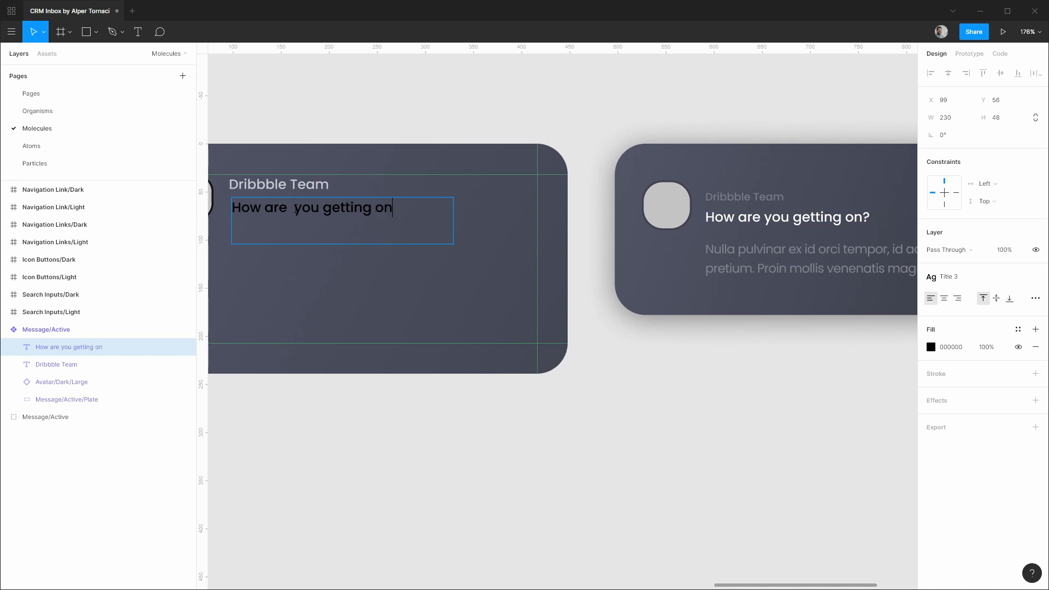
pyautogui.write('?')
pyautogui.press('BackSpace')
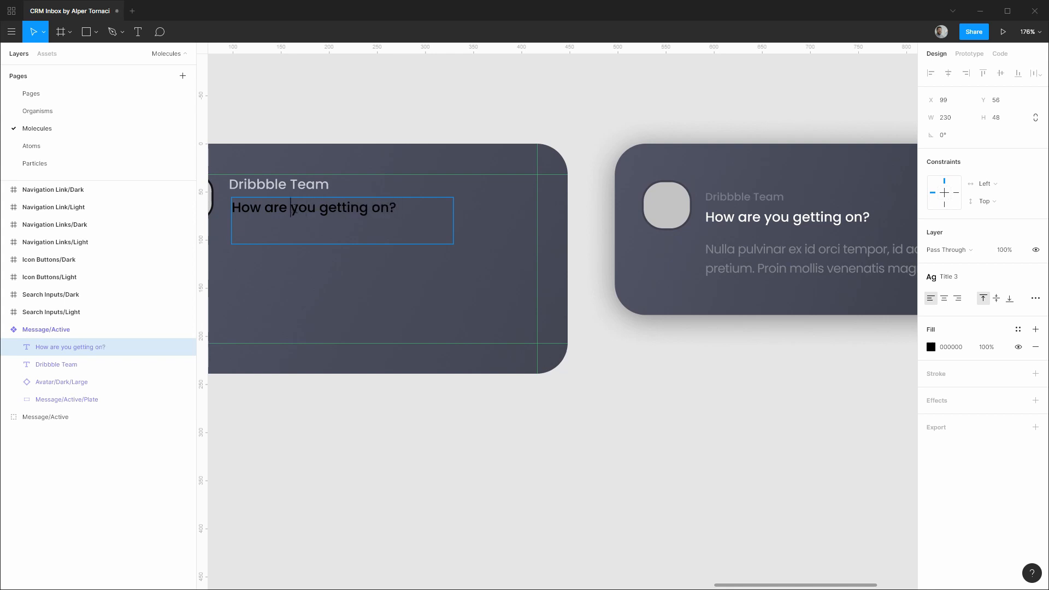
pyautogui.press('Escape')
pyautogui.doubleClick(453, 245)
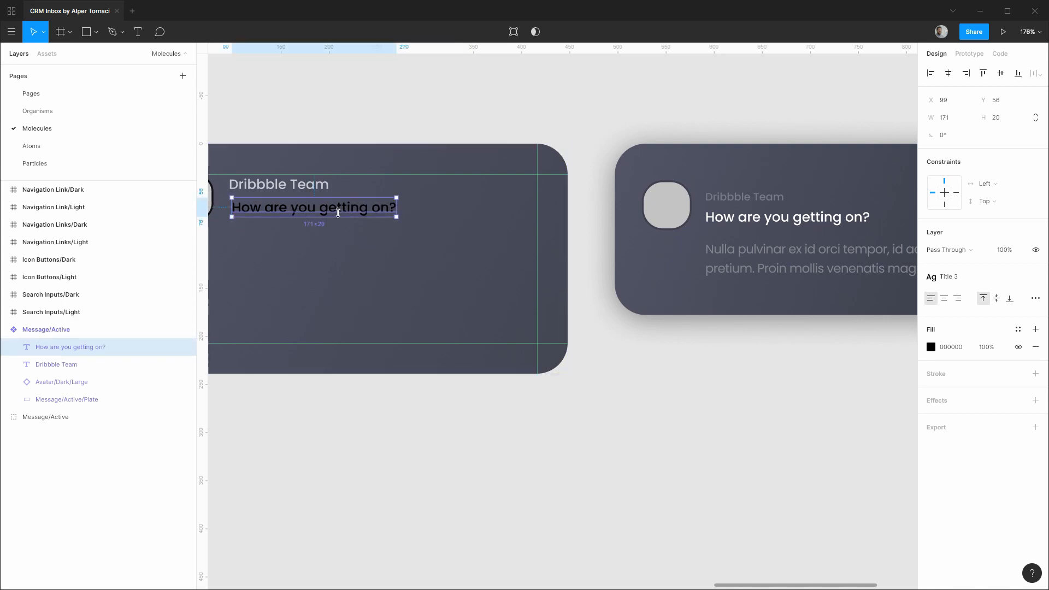
# Step: Apply the Title 2 text style and the High Contrast/Dark color style to "How are you getting on?"
pyautogui.click(946, 276)
pyautogui.click(958, 351)
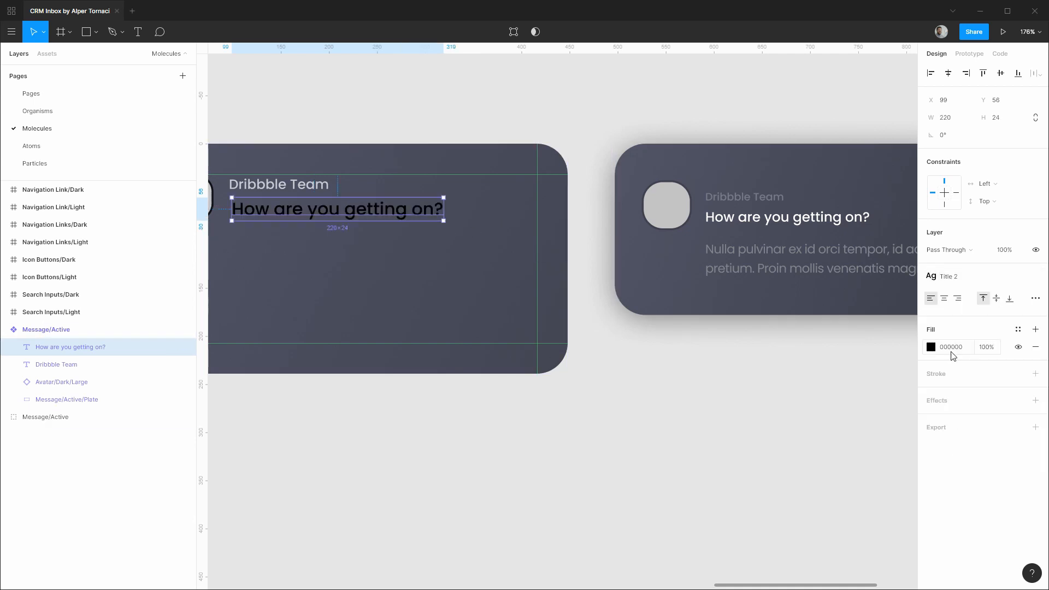
pyautogui.click(1019, 329)
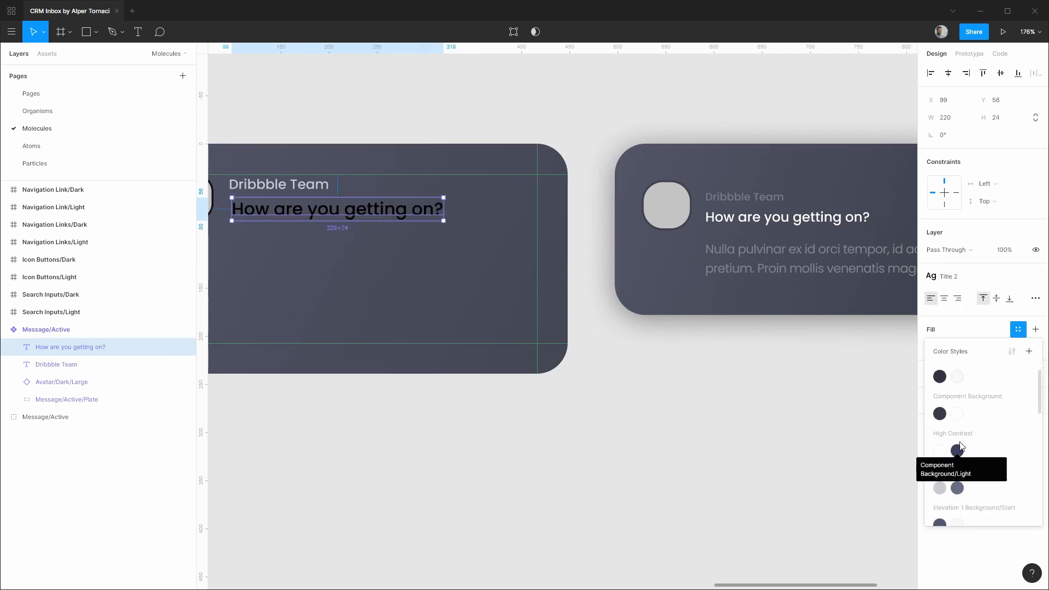
pyautogui.scroll(-1, 961, 448)
pyautogui.click(942, 428)
pyautogui.click(453, 127)
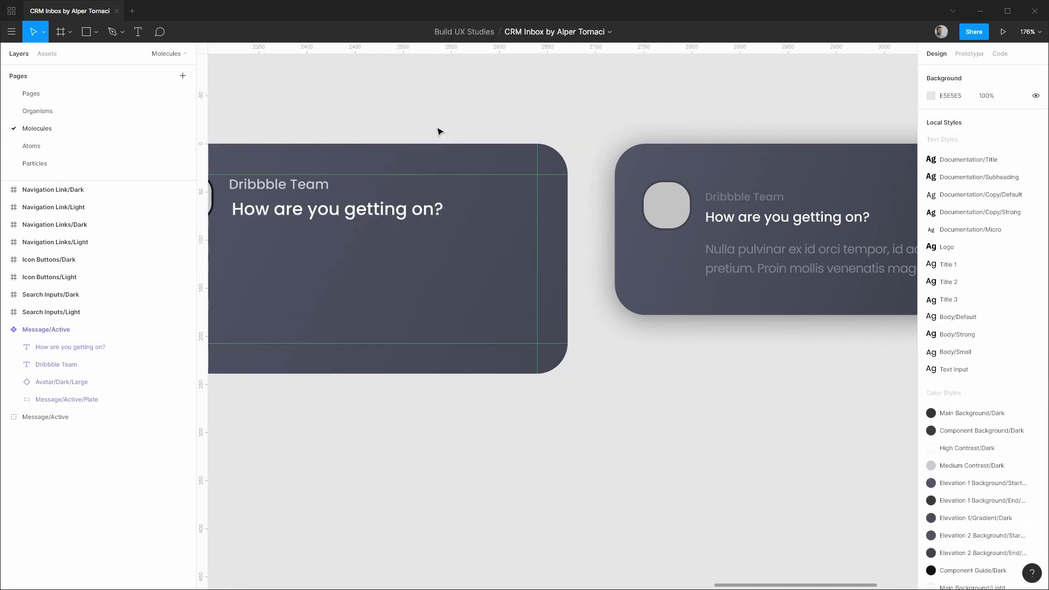
# Step: Align "How are you getting on?" with "Dribbble Team" at X 96 and set the vertical spacing between the two texts to 0
pyautogui.click(320, 210)
pyautogui.doubleClick(340, 209)
pyautogui.press('alt')
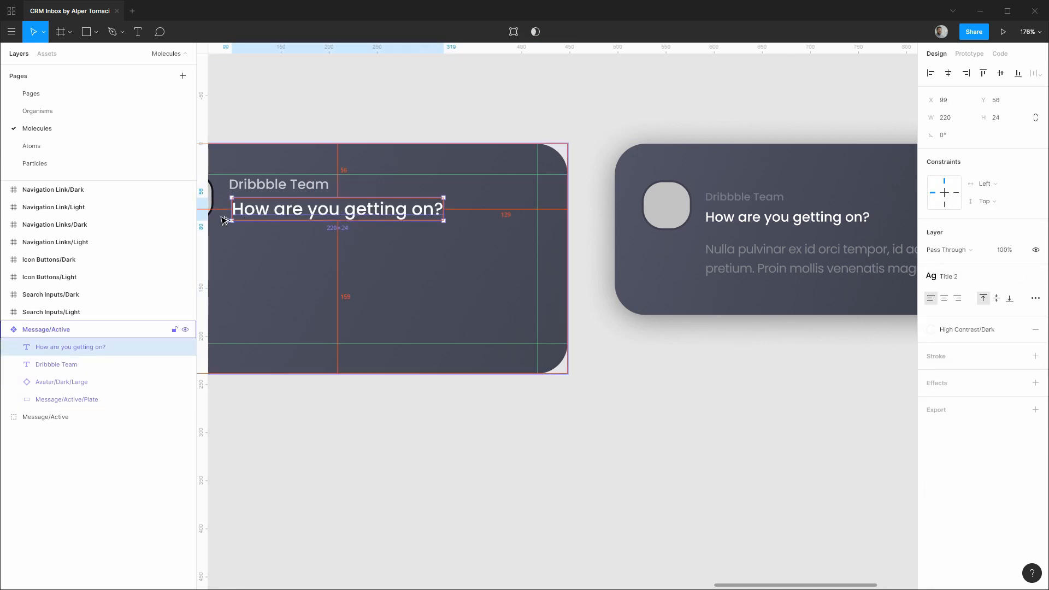
pyautogui.press('Left')
pyautogui.press('Left')
pyautogui.press('Left')
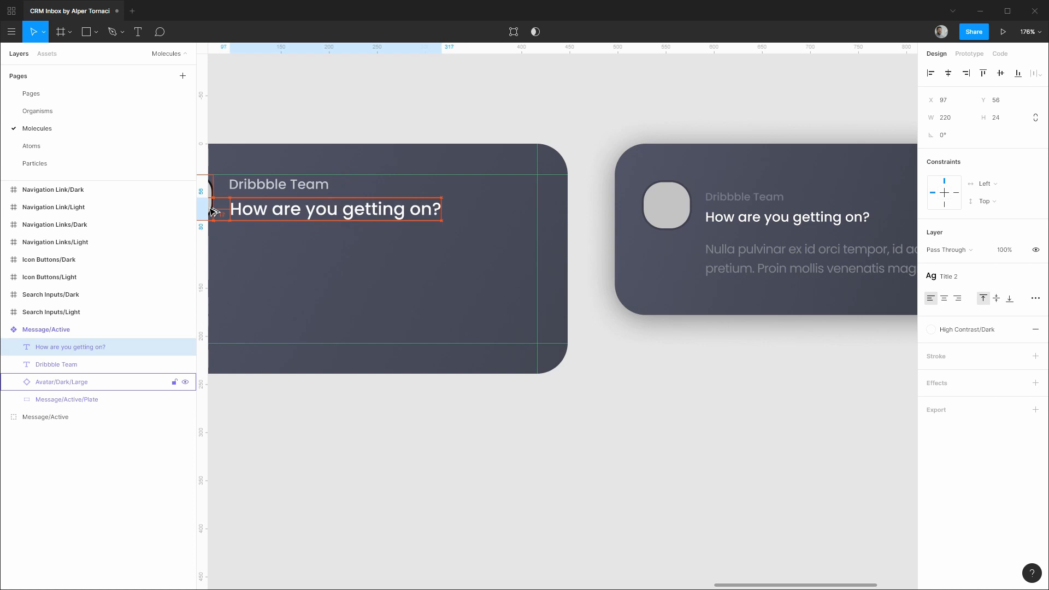
pyautogui.keyDown('shift'); pyautogui.click(259, 187); pyautogui.keyUp('shift')
pyautogui.moveTo(276, 195); pyautogui.dragTo(286, 176)
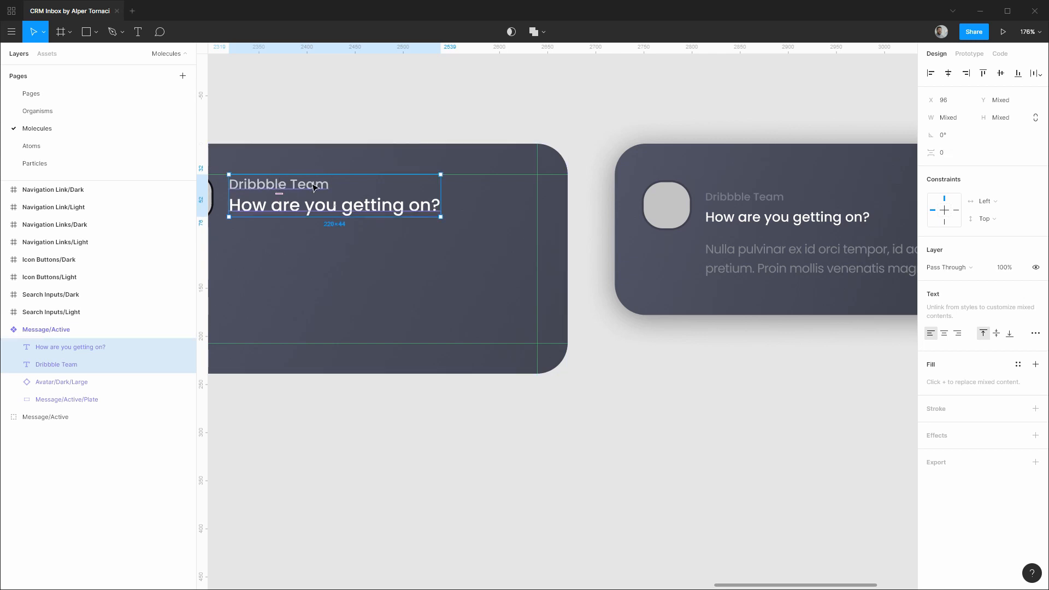
# Step: Place a Paperclip instance from the Icons/Dark components to the right of the message title in Message/Active
pyautogui.click(614, 117)
pyautogui.moveTo(776, 115); pyautogui.dragTo(622, 116)
pyautogui.click(782, 216)
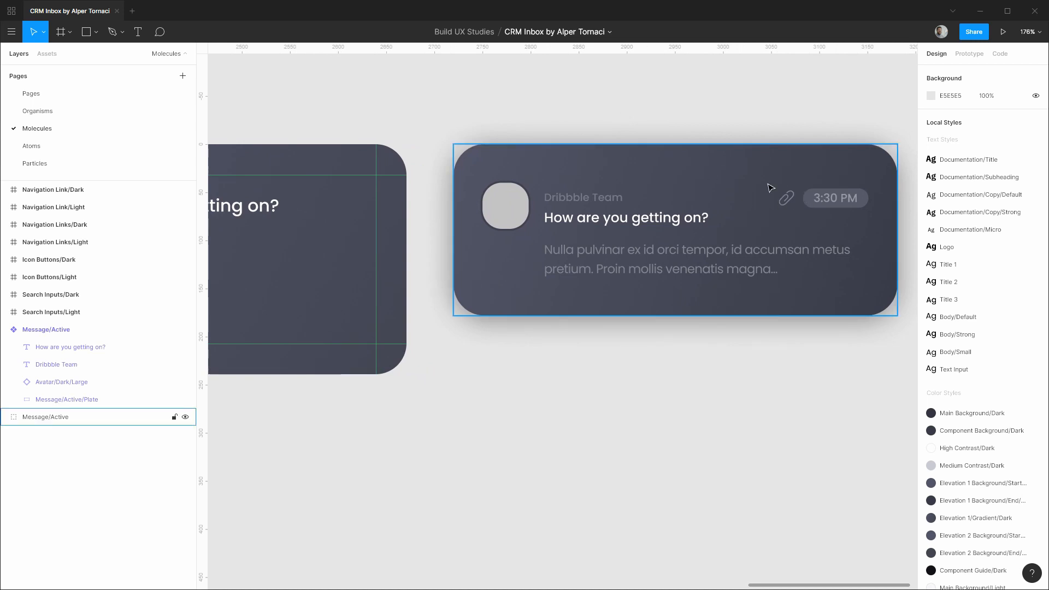
pyautogui.press('Escape')
pyautogui.moveTo(302, 117); pyautogui.dragTo(560, 126)
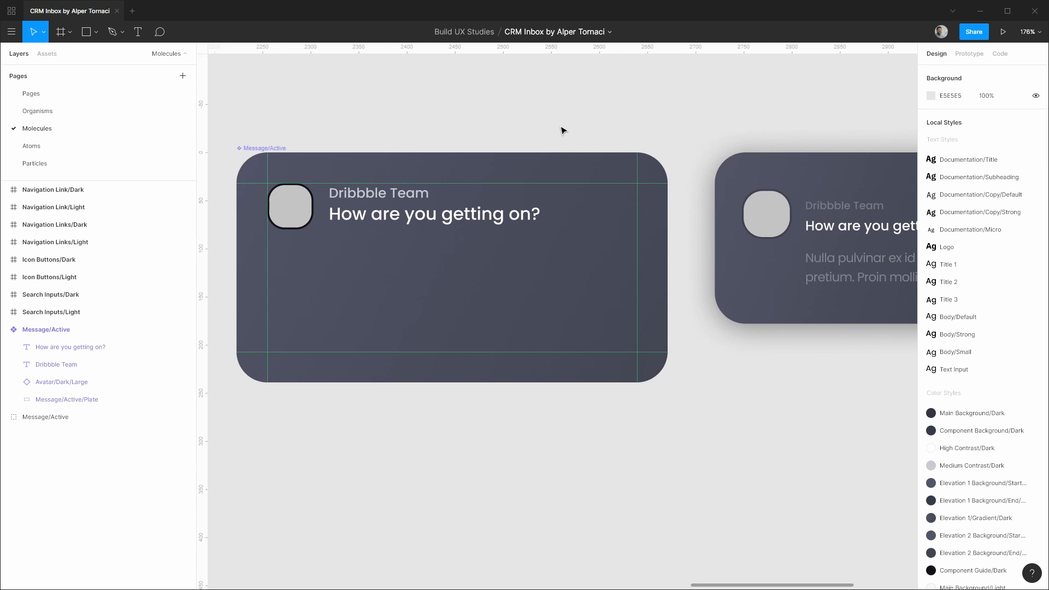
pyautogui.hotkey('alt', '2')
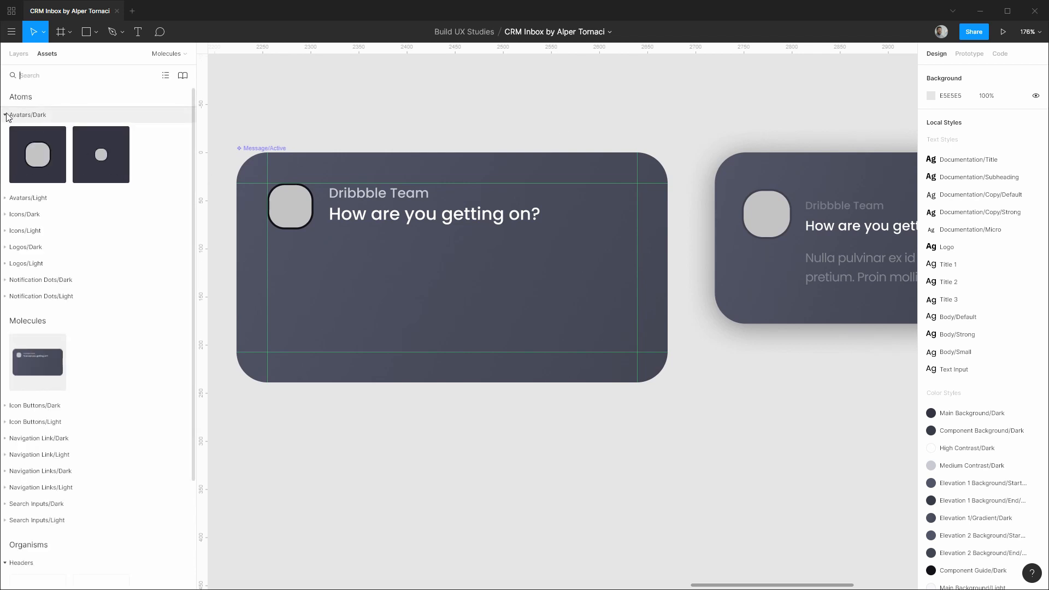
pyautogui.click(8, 115)
pyautogui.scroll(-3, 70, 393)
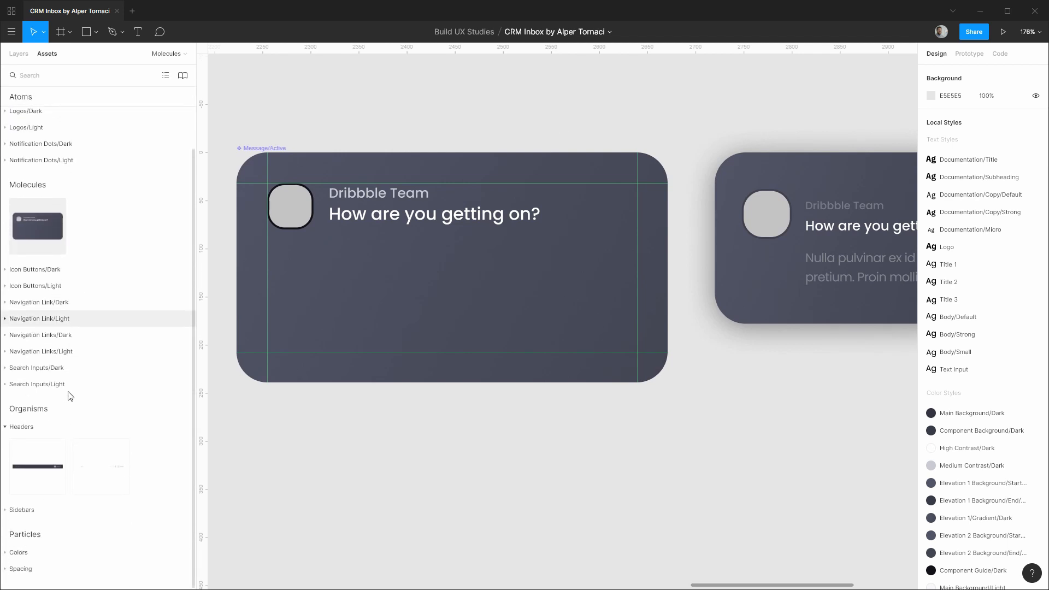
pyautogui.scroll(3, 70, 390)
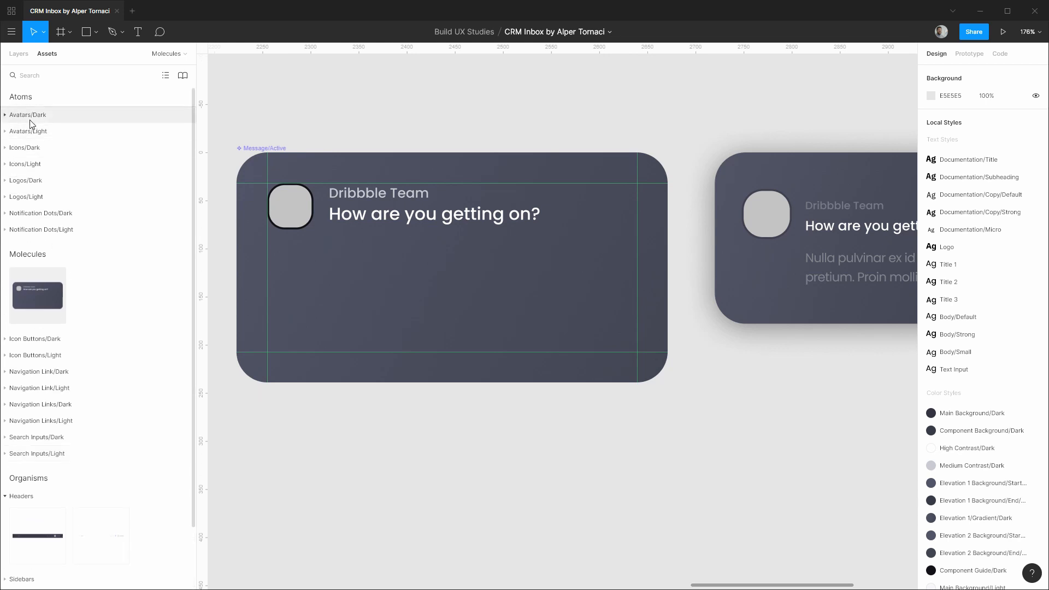
pyautogui.click(5, 148)
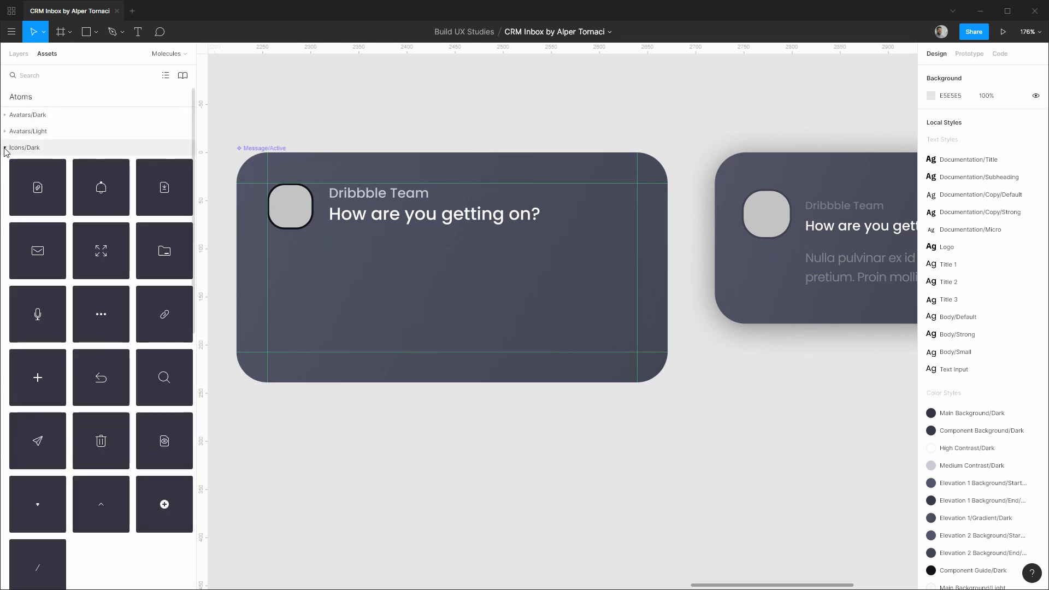
pyautogui.moveTo(155, 315); pyautogui.dragTo(586, 205)
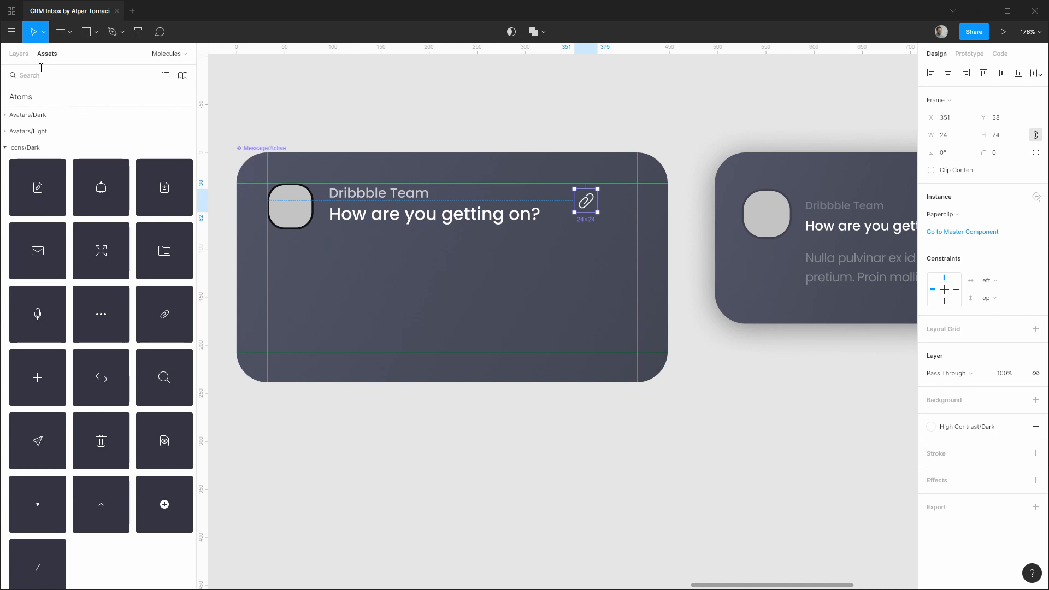
pyautogui.hotkey('alt', '1')
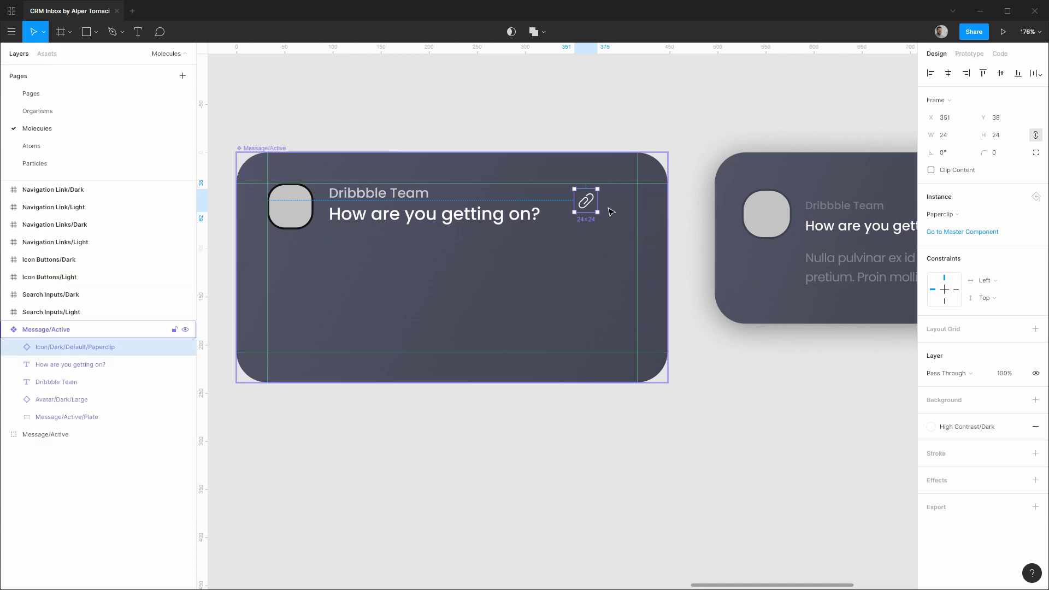
# Step: Move the Paperclip icon to X 325, Y 32, on the upper layout guide, and compare with the reference card
pyautogui.scroll(3, 583, 198)
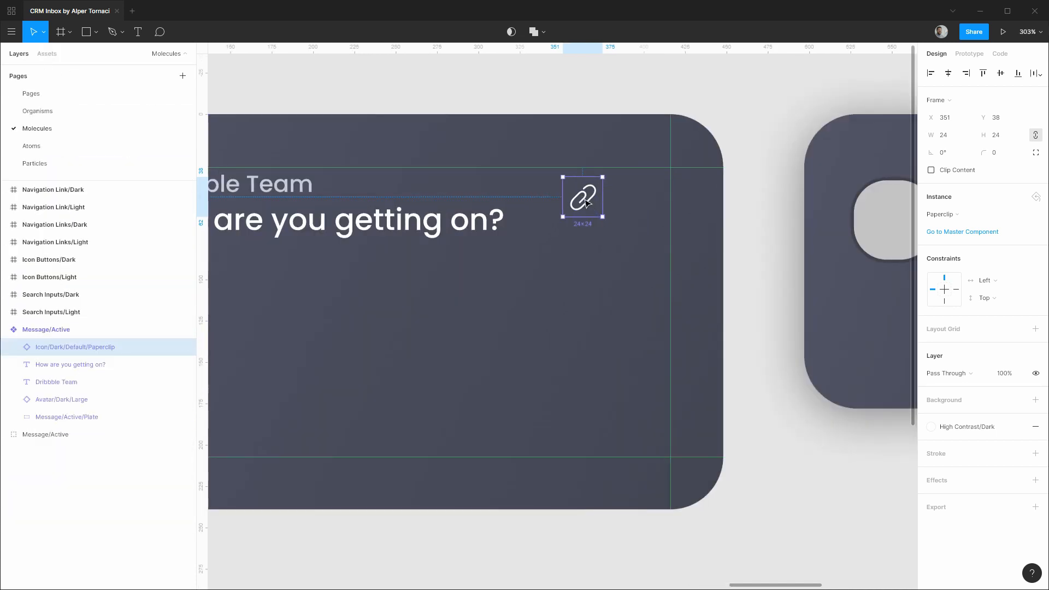
pyautogui.moveTo(585, 204); pyautogui.dragTo(553, 191)
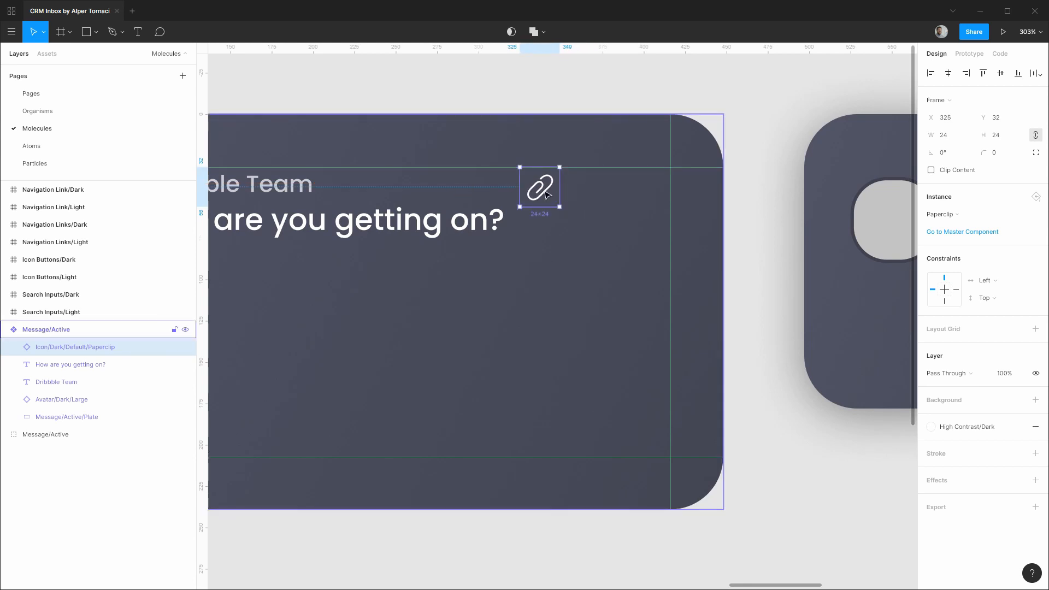
pyautogui.scroll(-3, 767, 232)
pyautogui.hscroll(10, 767, 231)
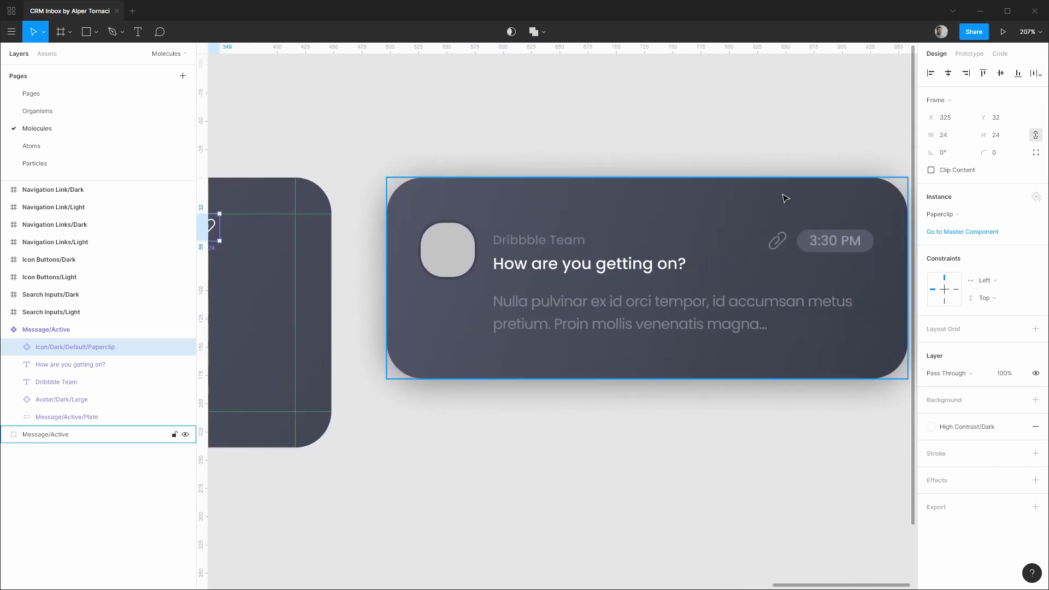
pyautogui.click(346, 141)
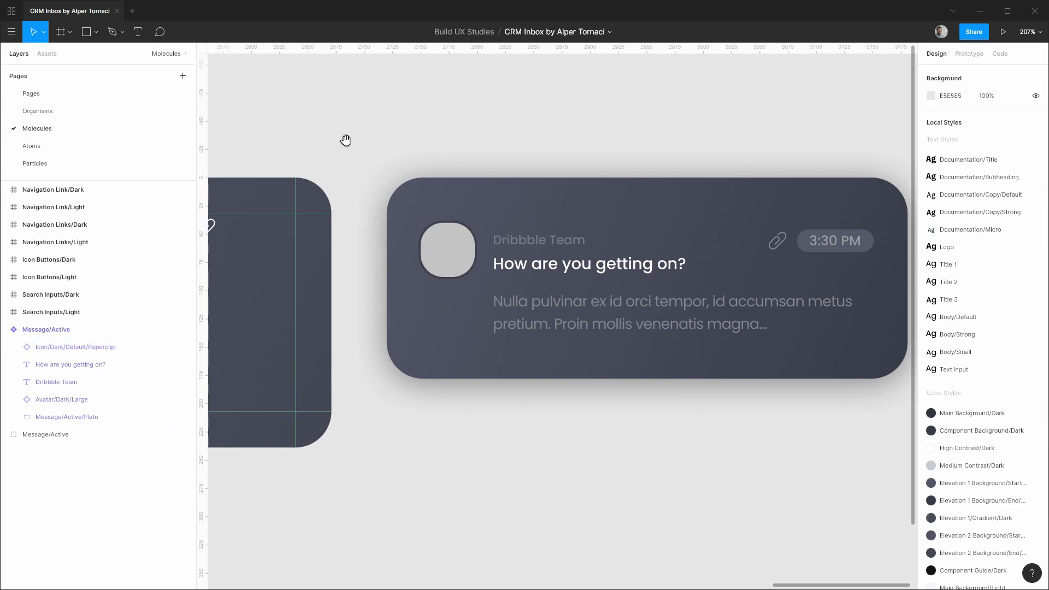
# Step: Copy the 3:30 PM timestamp group from the reference card and place the copy on the empty canvas below Message/Active
pyautogui.moveTo(347, 141); pyautogui.dragTo(695, 103)
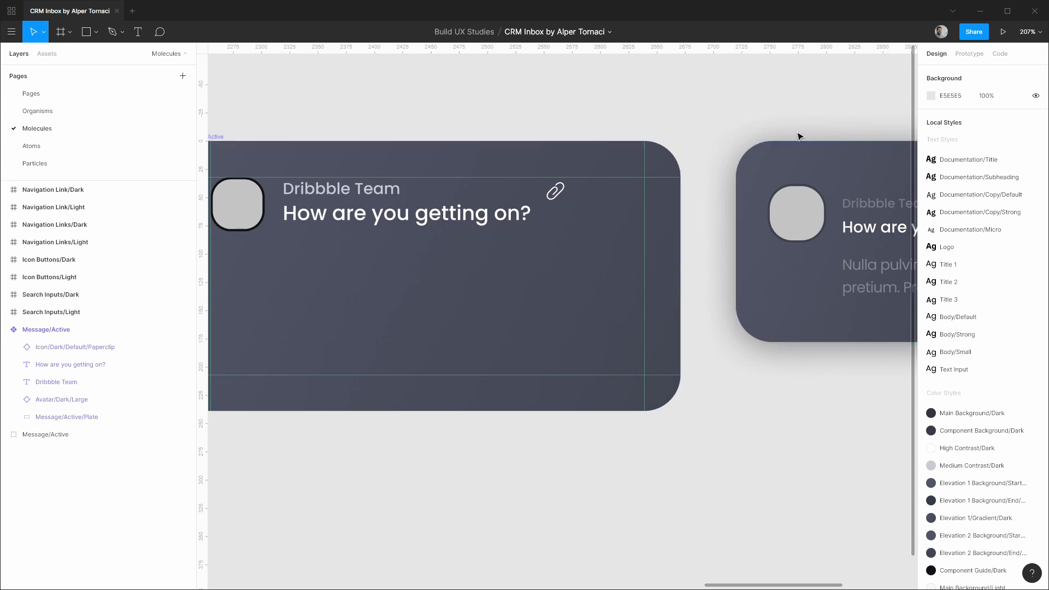
pyautogui.moveTo(799, 133); pyautogui.dragTo(354, 156)
pyautogui.click(619, 243)
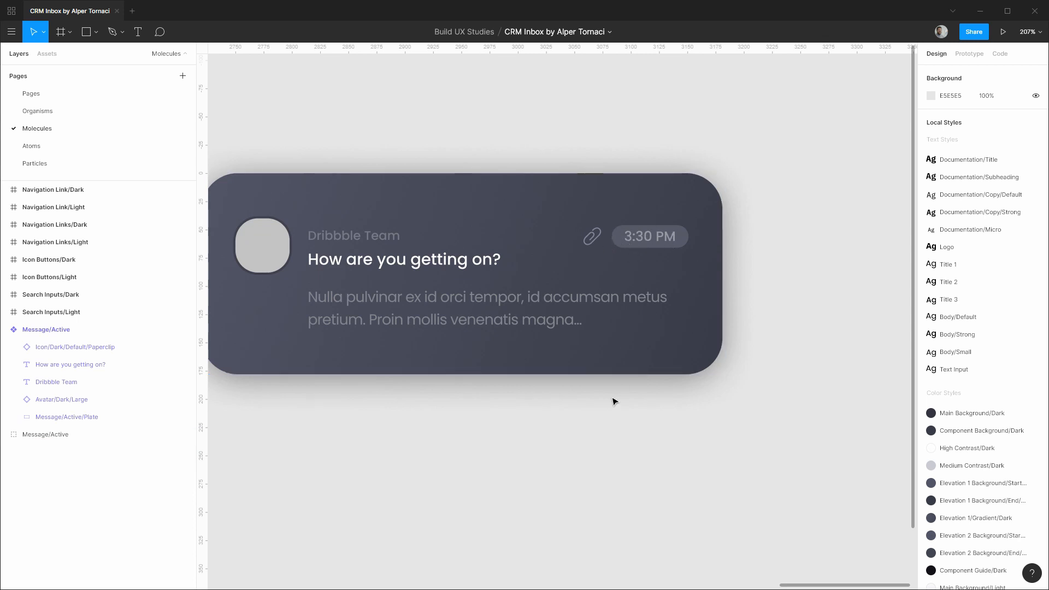
pyautogui.click(637, 241)
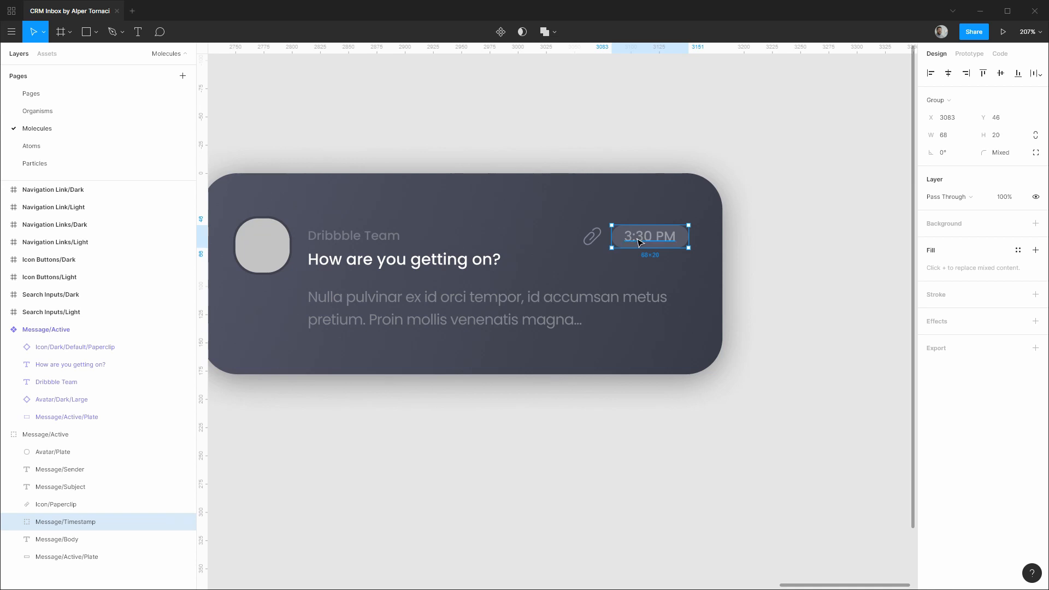
pyautogui.click(478, 454)
pyautogui.moveTo(326, 417); pyautogui.dragTo(827, 335)
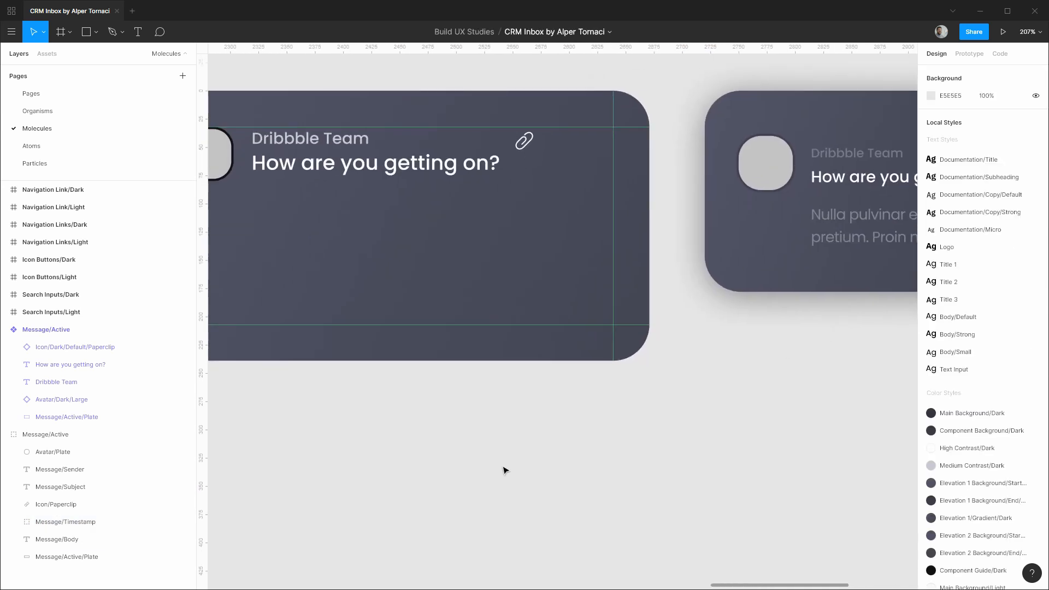
pyautogui.hotkey('ctrl', 'v')
pyautogui.moveTo(591, 318); pyautogui.dragTo(523, 451)
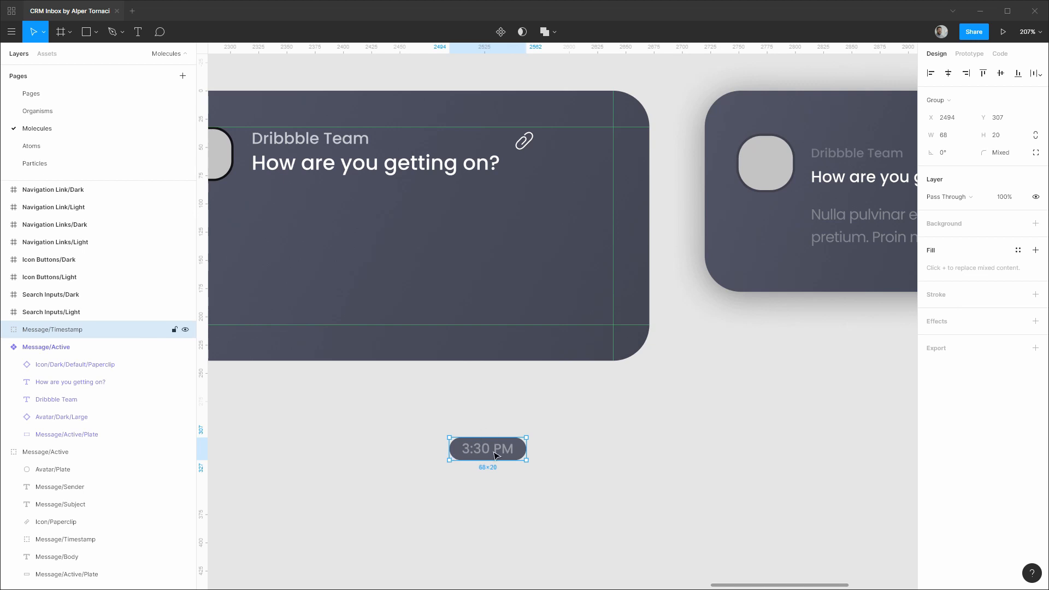
# Step: Expand the pasted 3:30 PM group in the layer list and rename the group as Timestamp
pyautogui.click(5, 330)
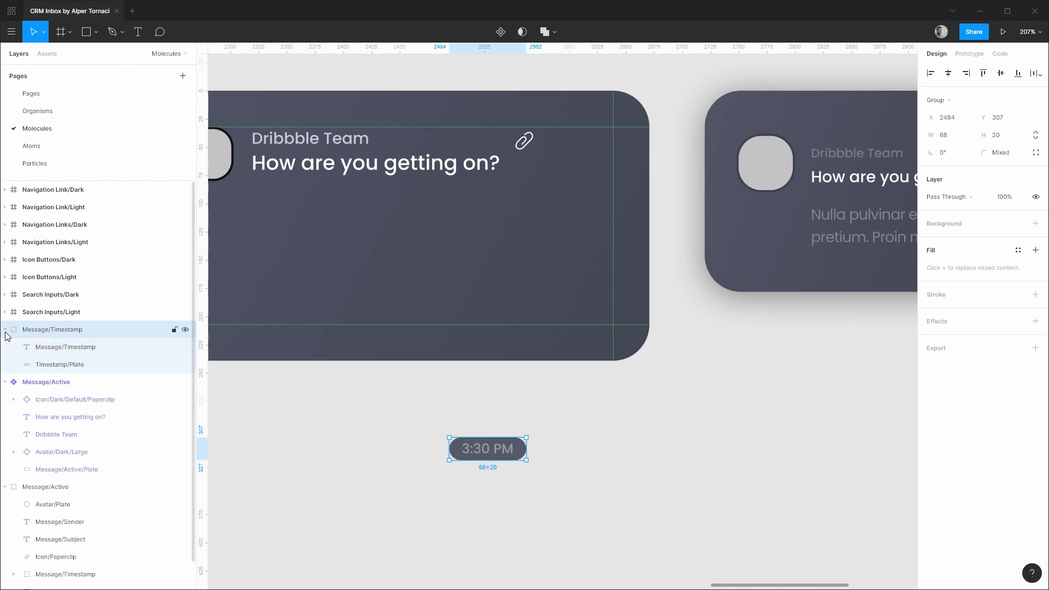
pyautogui.doubleClick(63, 333)
pyautogui.write('Time')
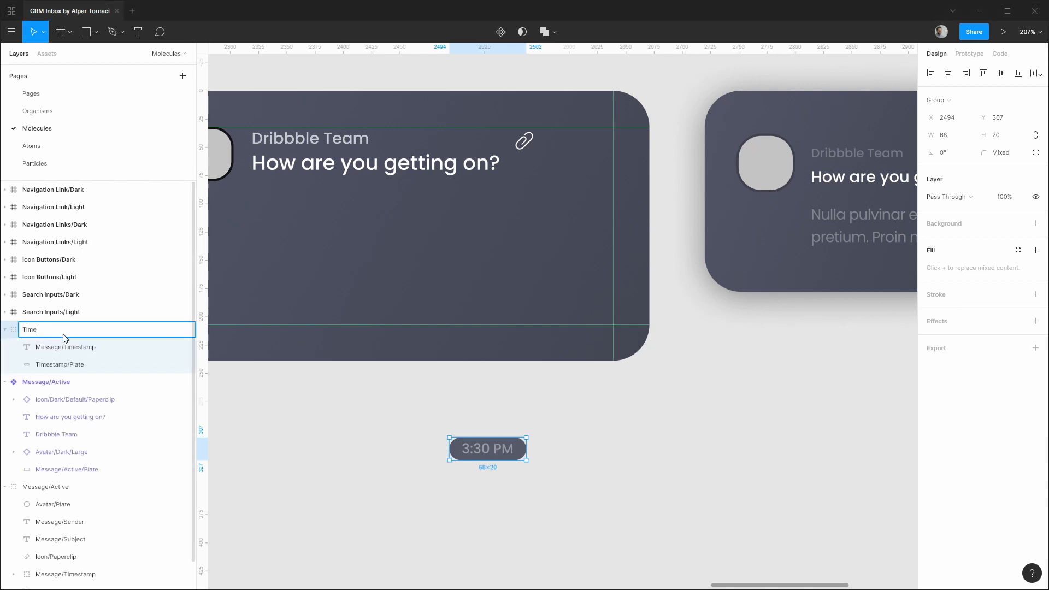
pyautogui.press('Return')
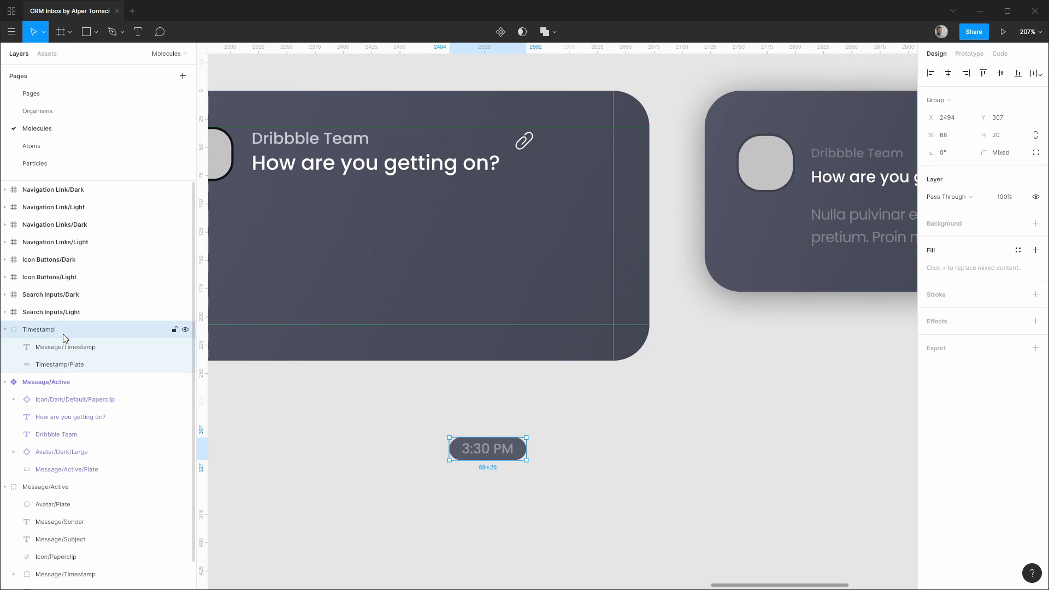
pyautogui.doubleClick(63, 333)
pyautogui.press('End')
pyautogui.press('BackSpace')
pyautogui.press('Return')
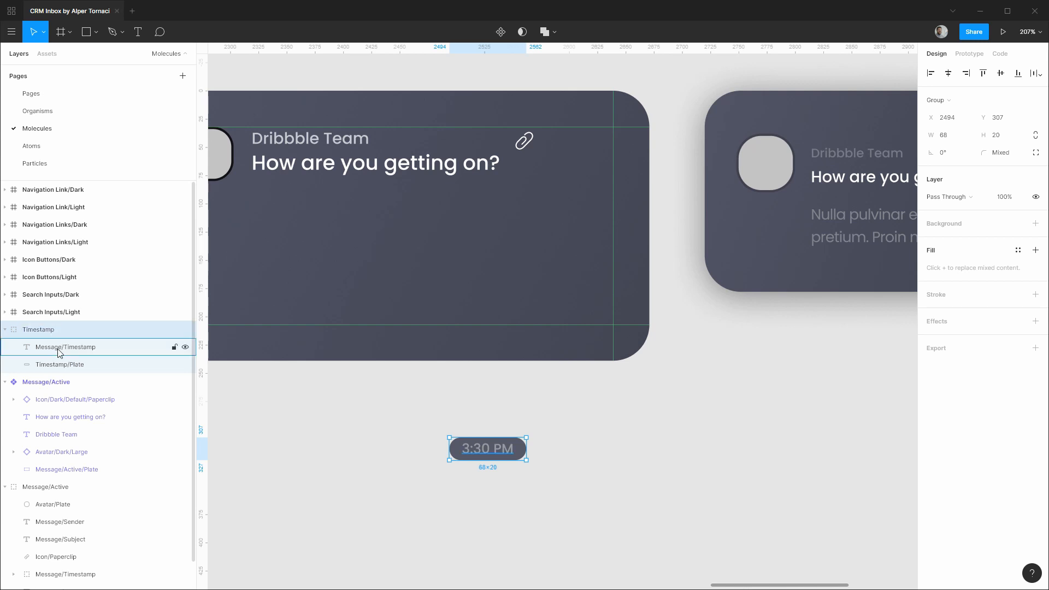
# Step: Rename the text layer inside the Timestamp group as Timestamp/Text
pyautogui.doubleClick(60, 348)
pyautogui.write('Time')
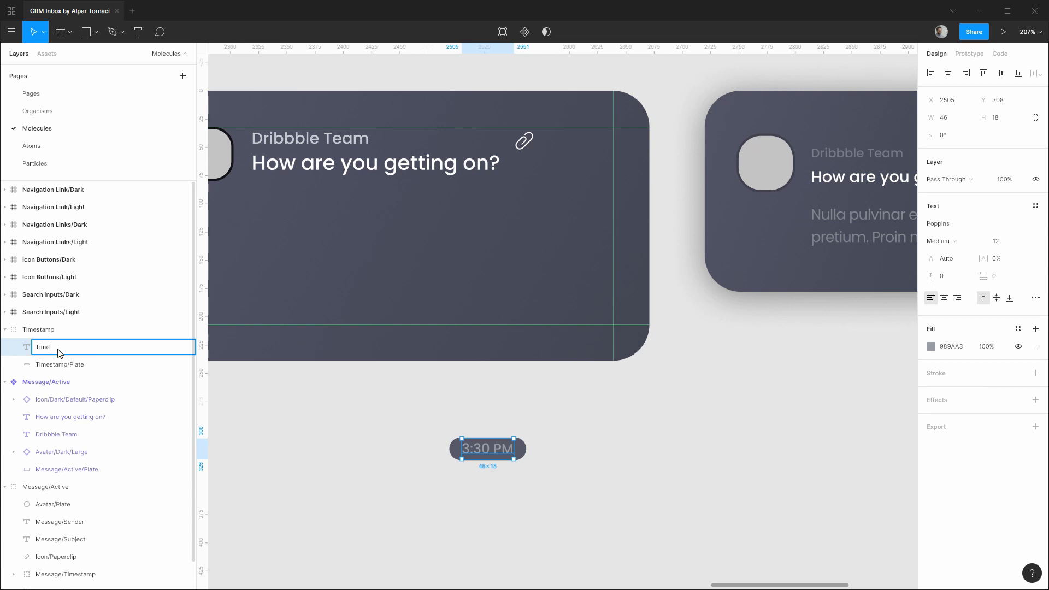
pyautogui.write('stamp/Text')
pyautogui.press('Return')
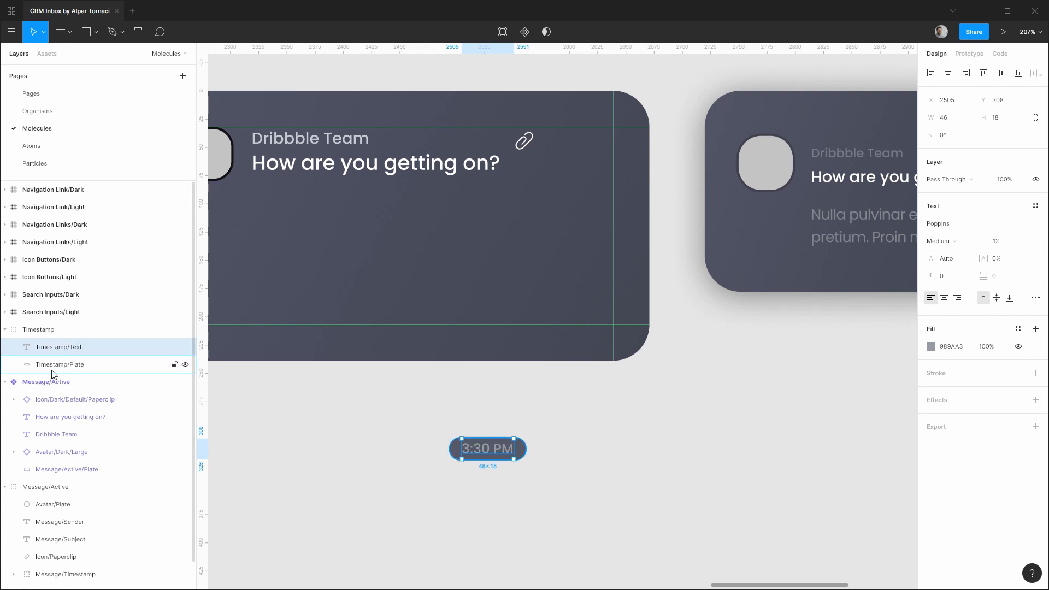
pyautogui.click(55, 365)
pyautogui.click(45, 335)
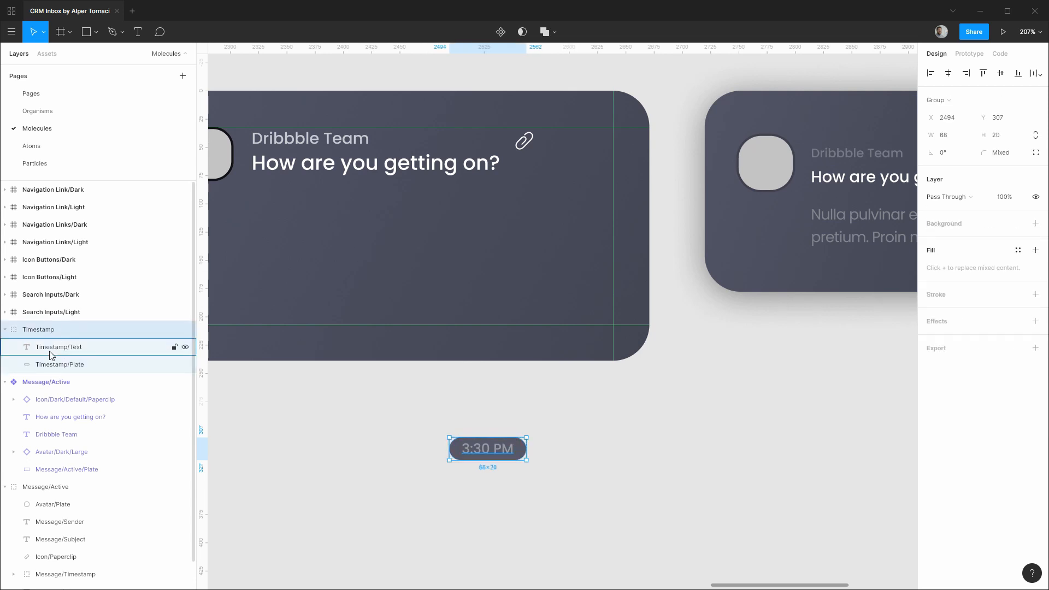
# Step: Check the Typography frame on the Particles page against the Timestamp/Text formatting and return to the Molecules page
pyautogui.click(55, 348)
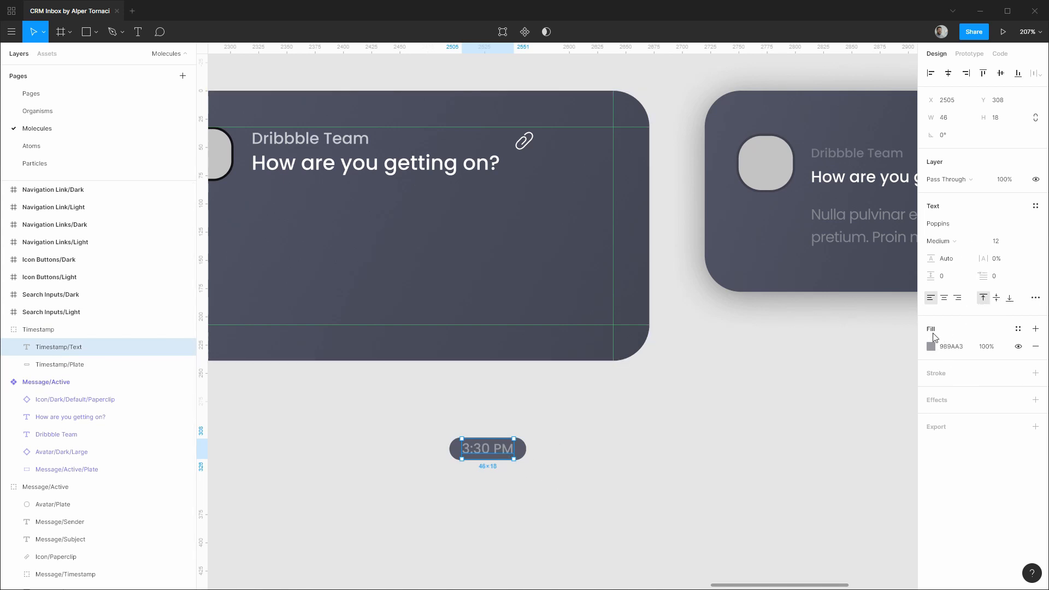
pyautogui.click(37, 163)
pyautogui.scroll(-3, 675, 291)
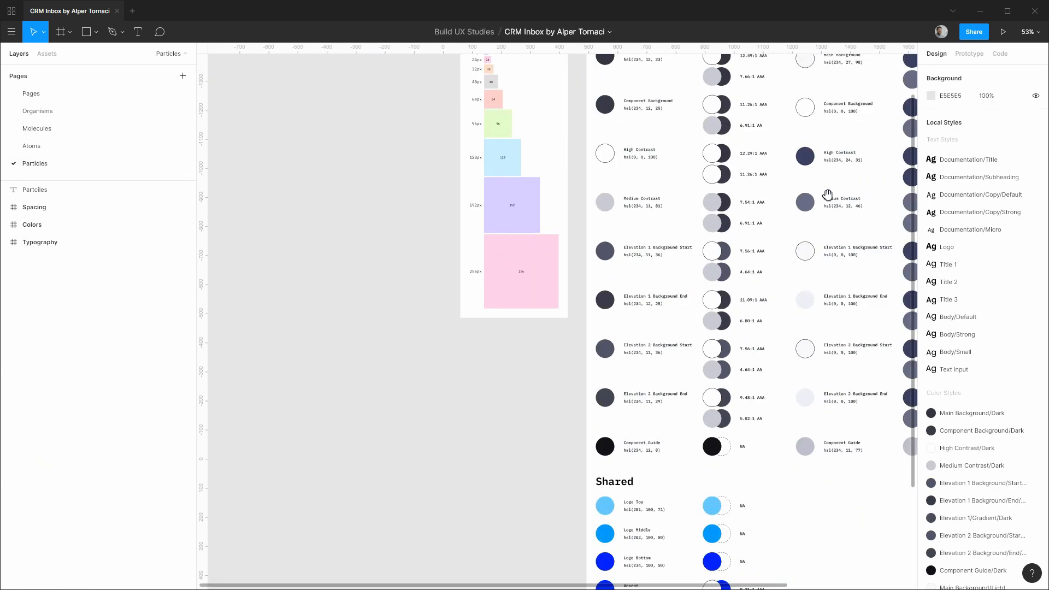
pyautogui.moveTo(828, 195); pyautogui.dragTo(307, 320)
pyautogui.scroll(5, 488, 249)
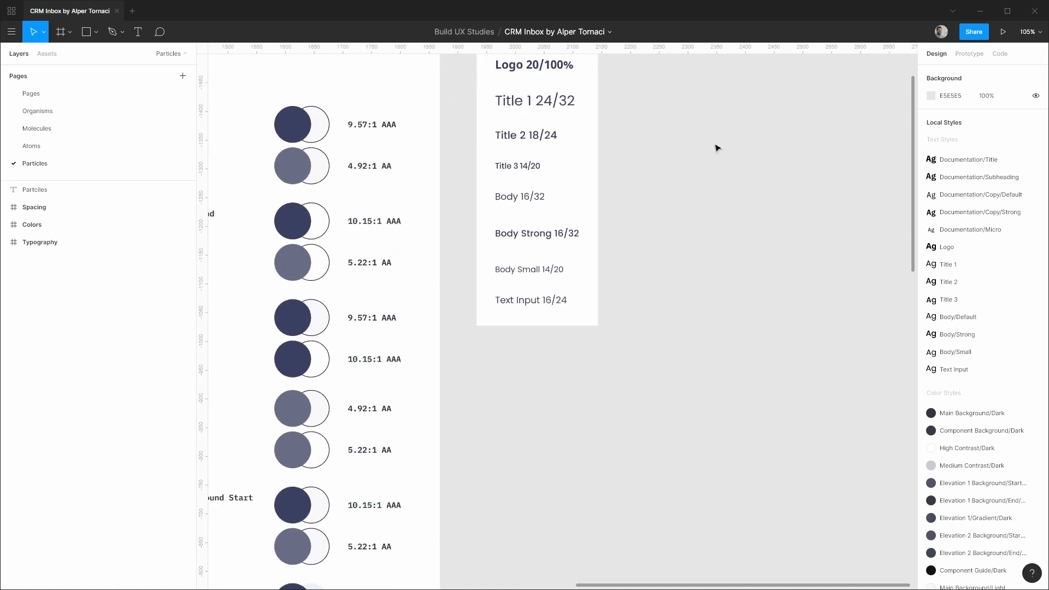
pyautogui.moveTo(714, 147); pyautogui.dragTo(576, 236)
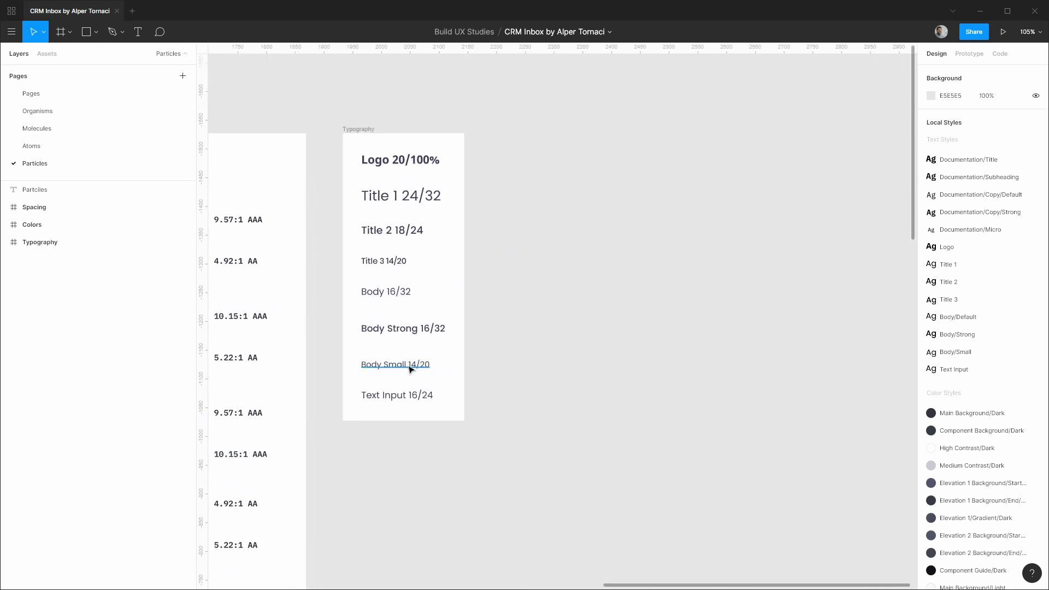
pyautogui.click(71, 133)
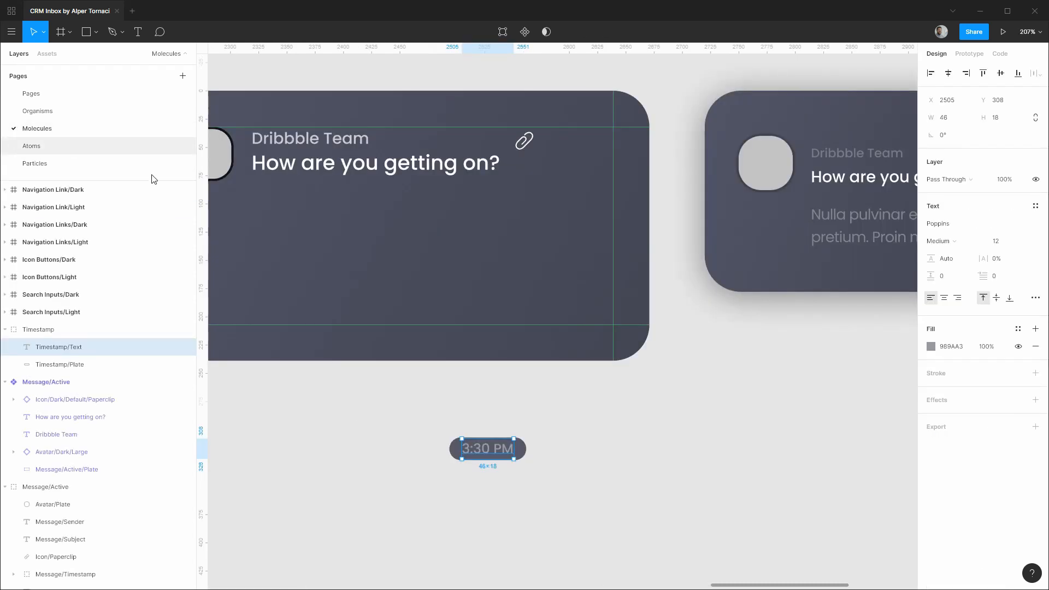
# Step: Try font size 14 on the Timestamp/Text layer and restore it to 12
pyautogui.click(1007, 245)
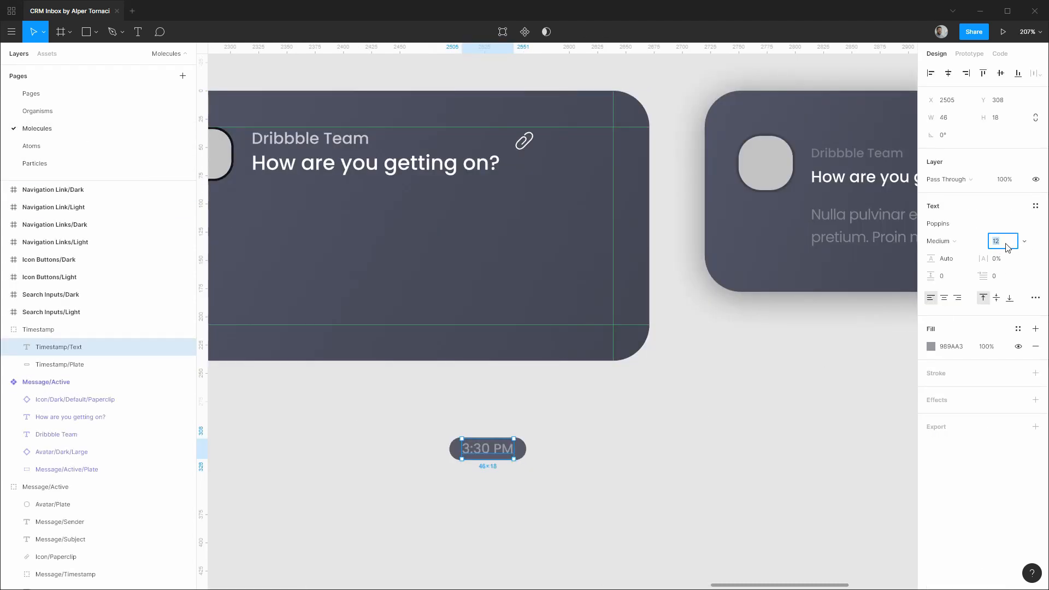
pyautogui.press('Return')
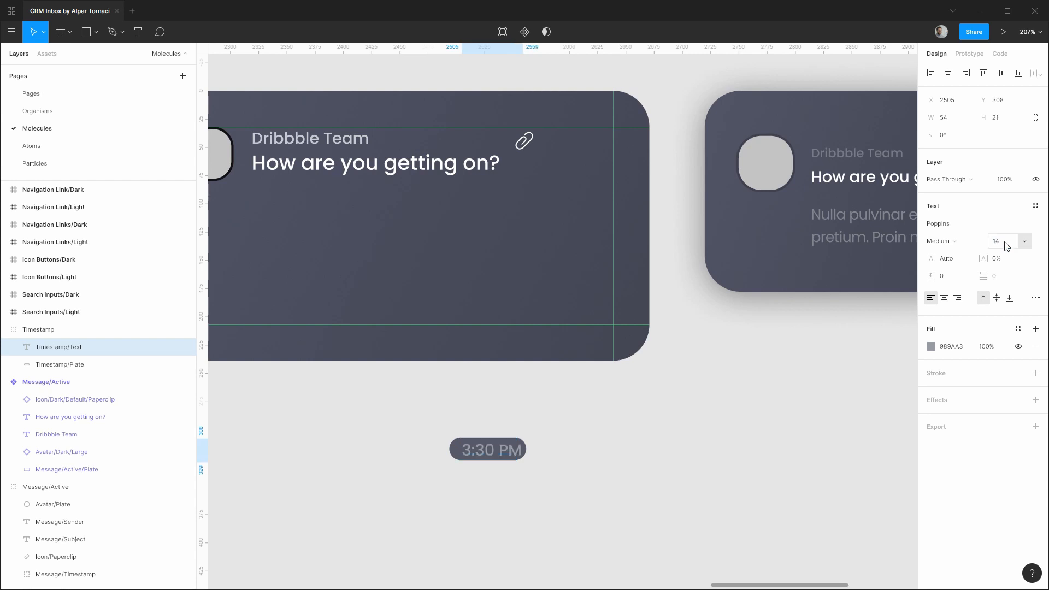
pyautogui.click(1004, 245)
pyautogui.write('12')
pyautogui.press('Return')
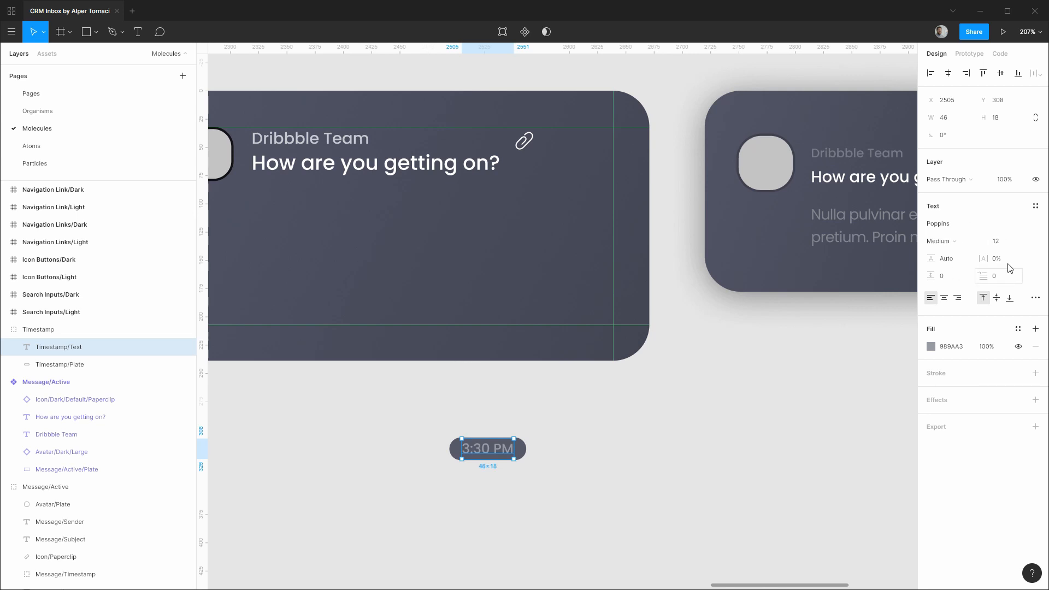
# Step: Set the line height of the Timestamp/Text layer to 16
pyautogui.click(957, 260)
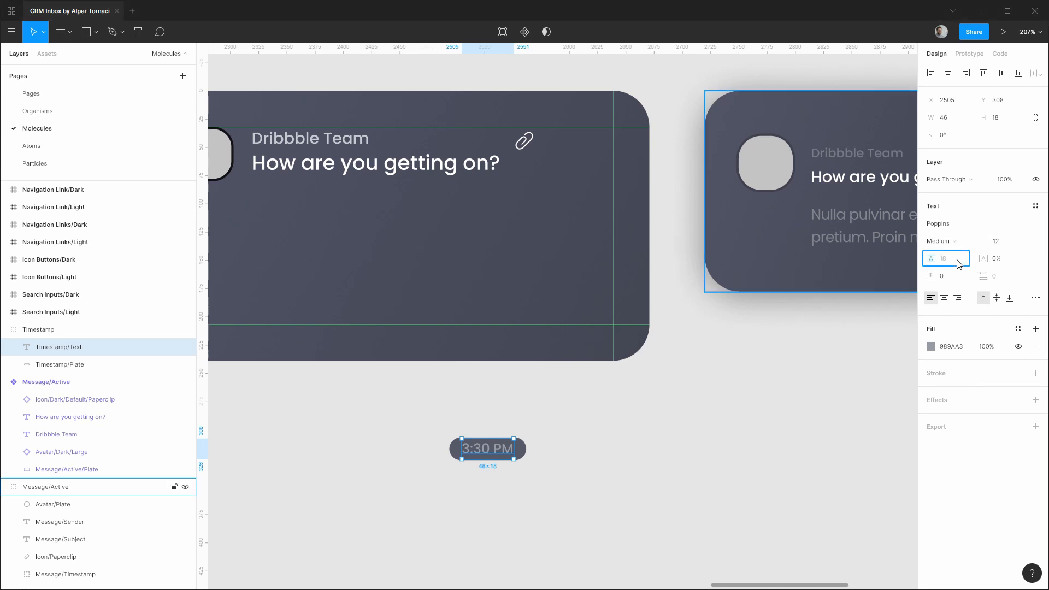
pyautogui.write('1')
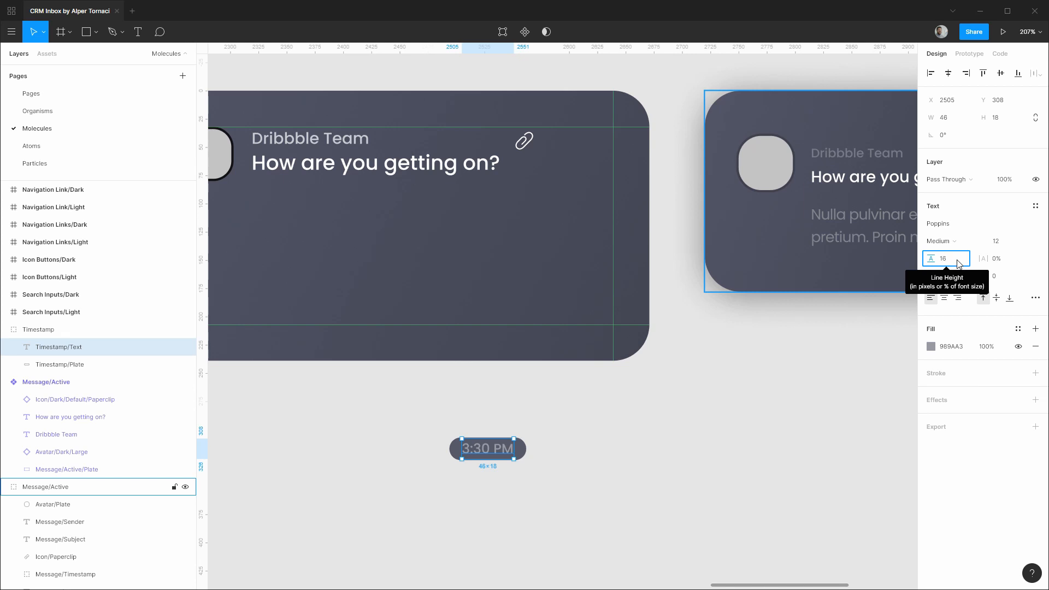
pyautogui.write('6')
pyautogui.press('Return')
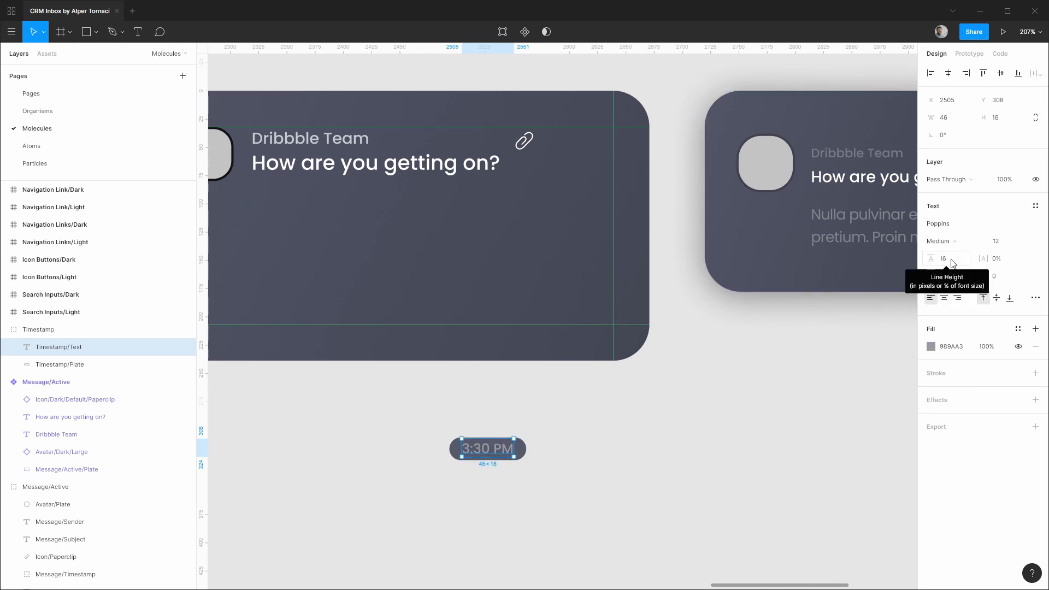
# Step: Create a new text style named Body/Micro from the Timestamp/Text formatting
pyautogui.click(1036, 207)
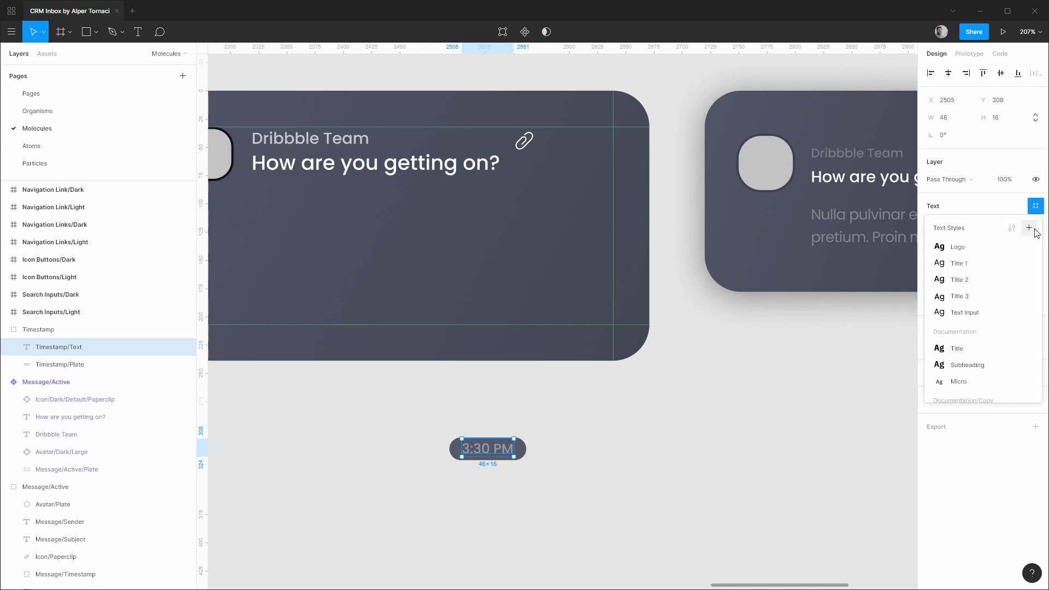
pyautogui.click(1031, 229)
pyautogui.write('Body/Micro')
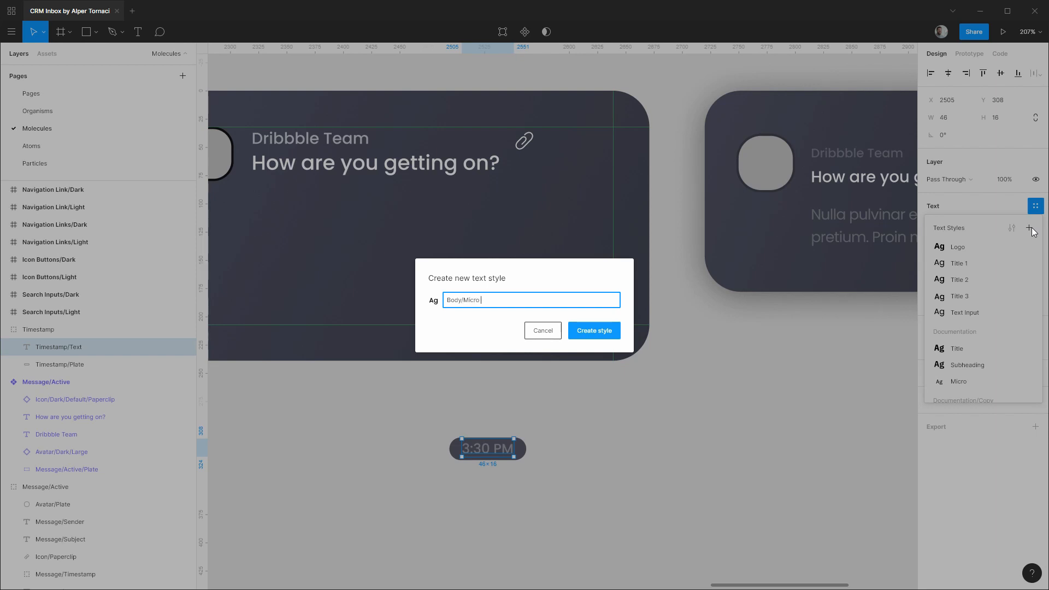
pyautogui.press('Return')
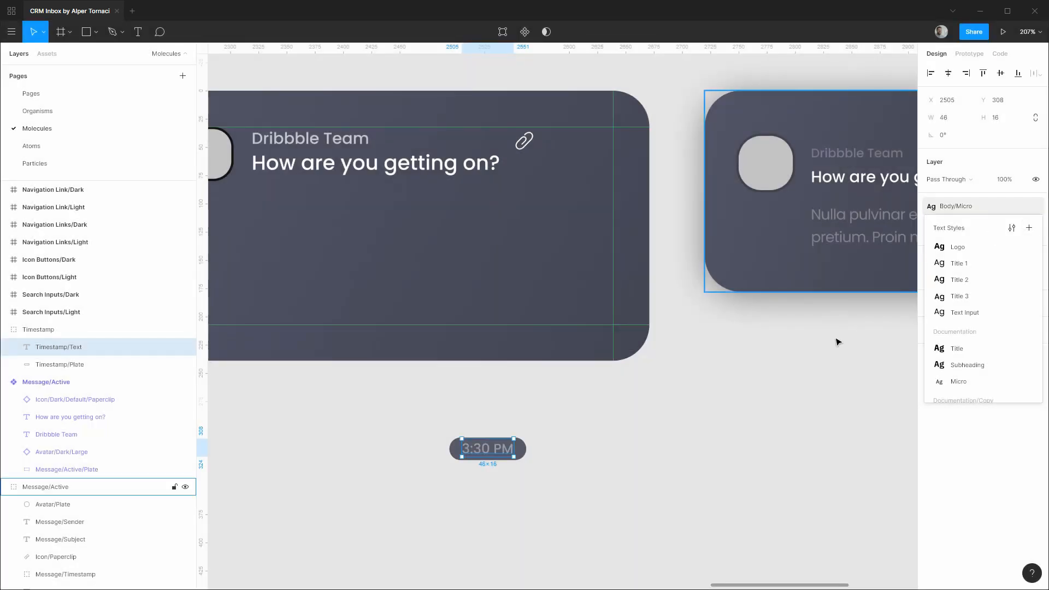
# Step: Reorder the local text styles so that Body/Micro sits between Body/Strong and Body/Small
pyautogui.click(823, 375)
pyautogui.click(973, 389)
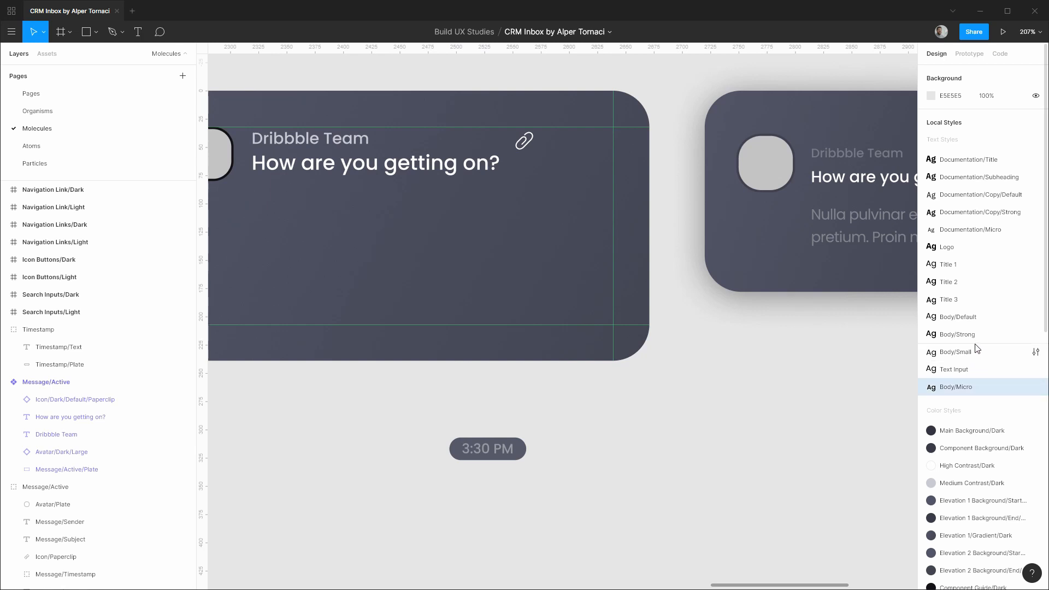
pyautogui.moveTo(977, 349); pyautogui.dragTo(976, 350)
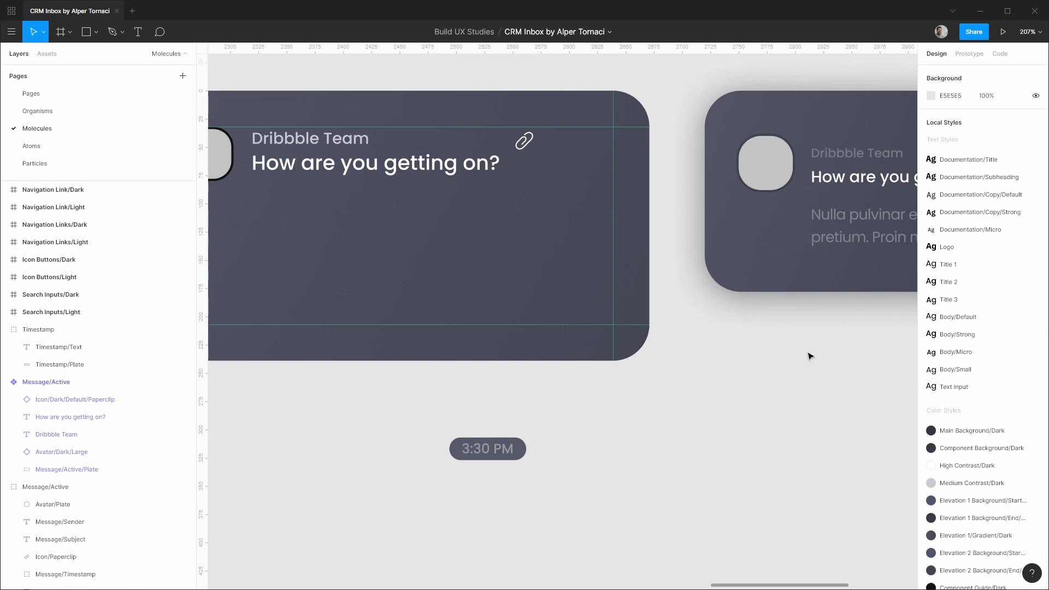
# Step: On the Particles page, extend the Typography frame downward and move the Text Input 16/24 sample lower within it
pyautogui.click(80, 164)
pyautogui.click(363, 117)
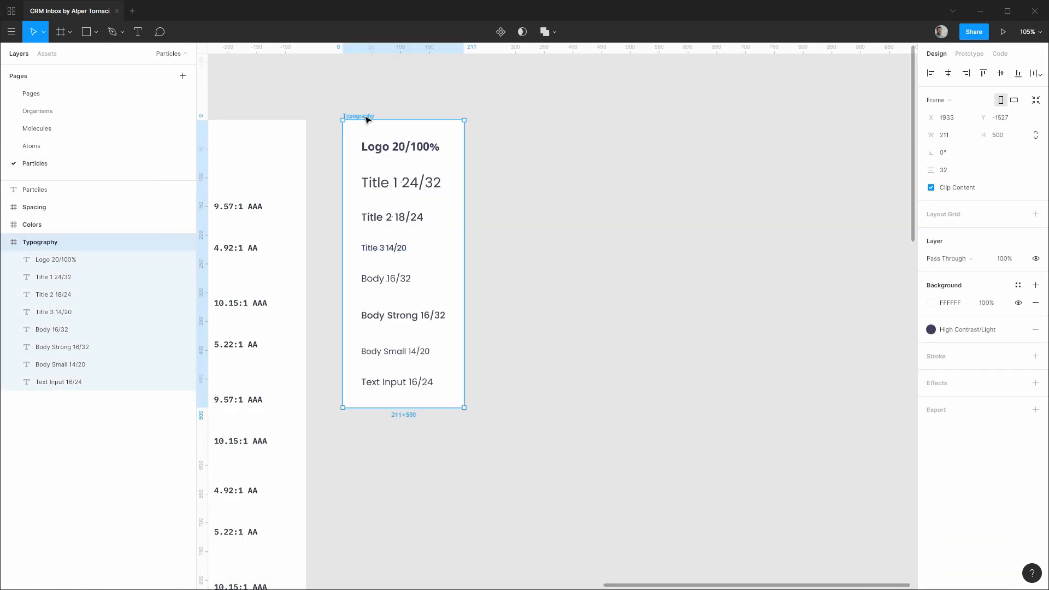
pyautogui.moveTo(436, 407); pyautogui.dragTo(394, 452)
# Step: Duplicate the Body Small 14/20 sample to X 32, Y 444 and order the copy's layer beneath the original
pyautogui.click(416, 353)
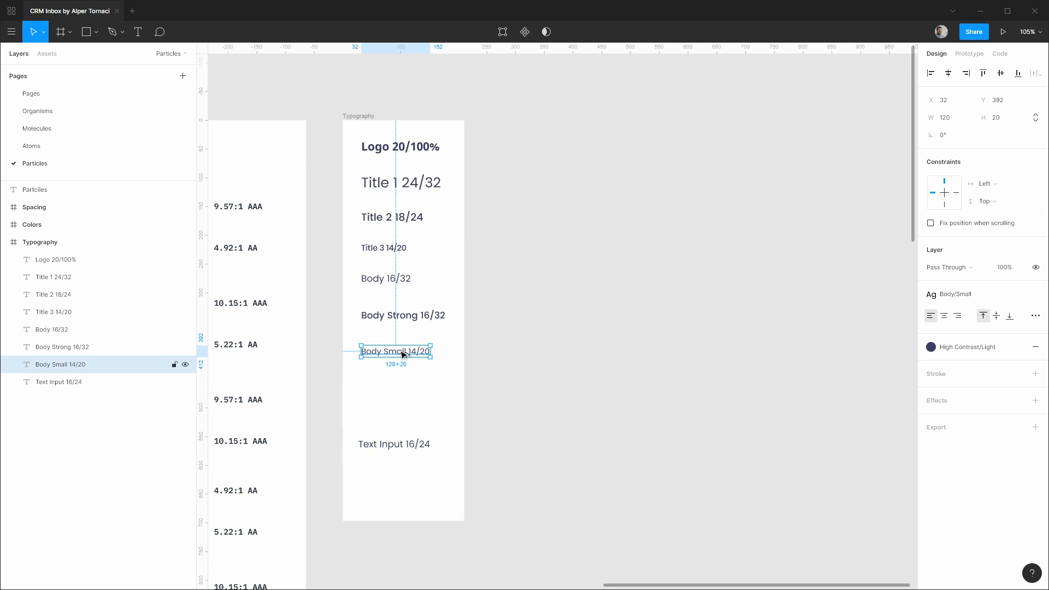
pyautogui.moveTo(401, 354); pyautogui.dragTo(404, 384)
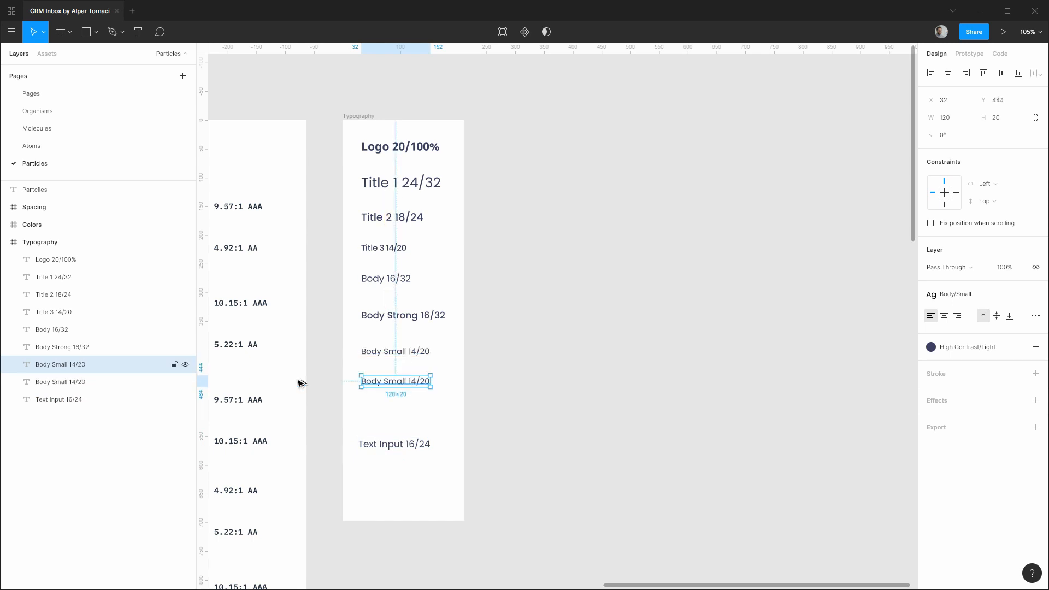
pyautogui.moveTo(77, 366); pyautogui.dragTo(82, 386)
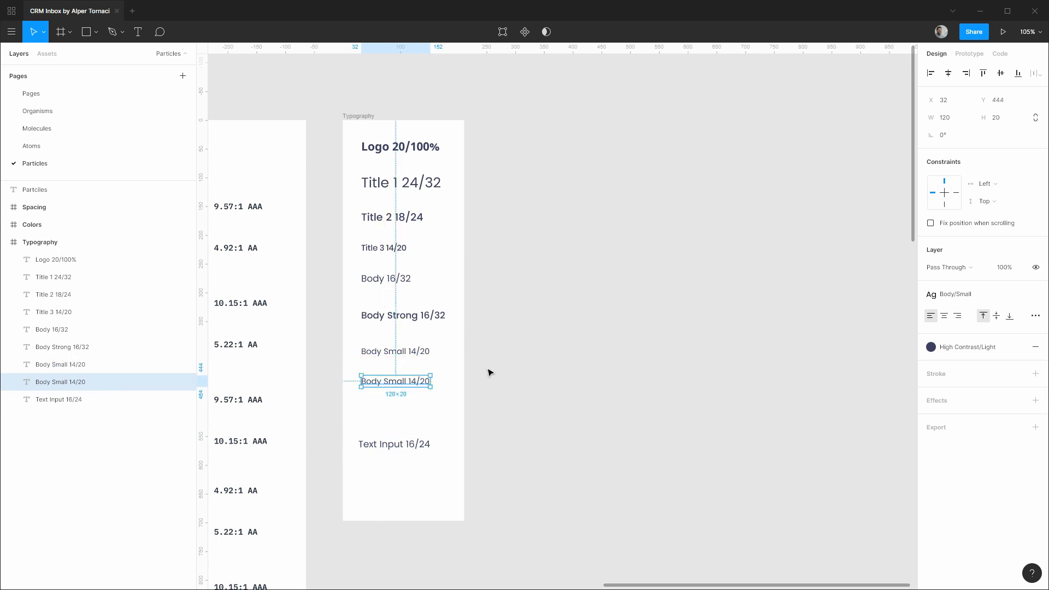
# Step: Change the text of the duplicated Body Small sample to "Body Micro 12/16"
pyautogui.doubleClick(407, 381)
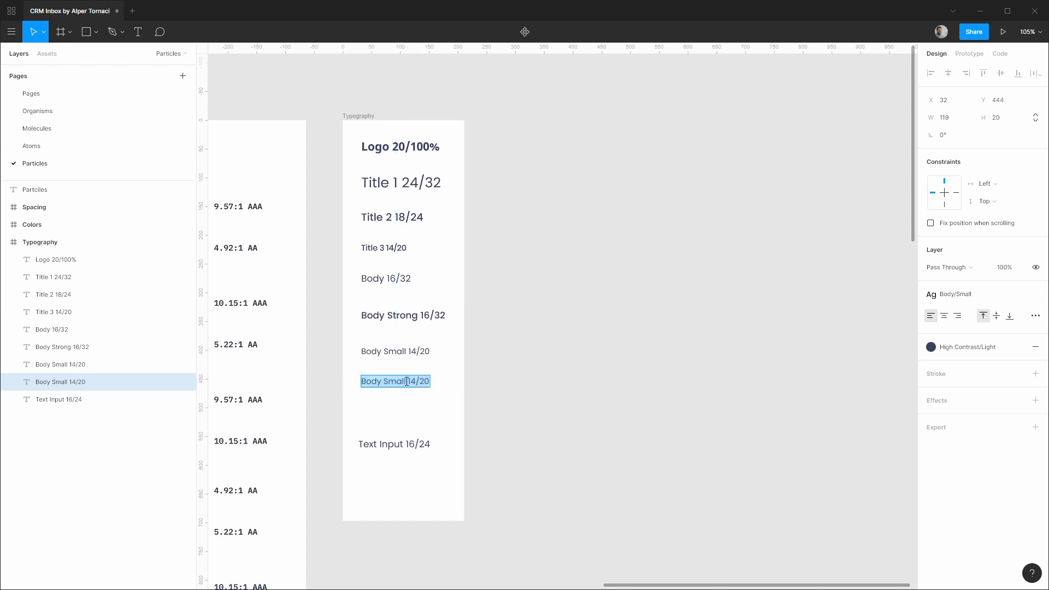
pyautogui.click(382, 381)
pyautogui.moveTo(384, 381); pyautogui.dragTo(405, 381)
pyautogui.write('Micro')
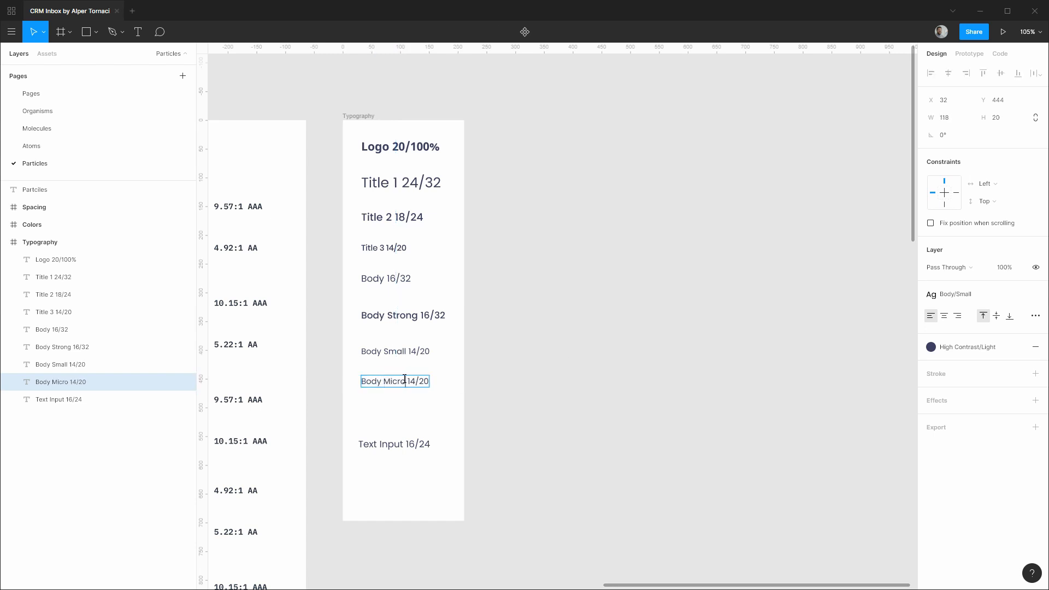
pyautogui.press('BackSpace')
pyautogui.write('2')
pyautogui.press('Delete')
pyautogui.write('16')
pyautogui.press('Escape')
# Step: Apply the Body/Micro text style to the Body Micro 12/16 sample
pyautogui.click(996, 293)
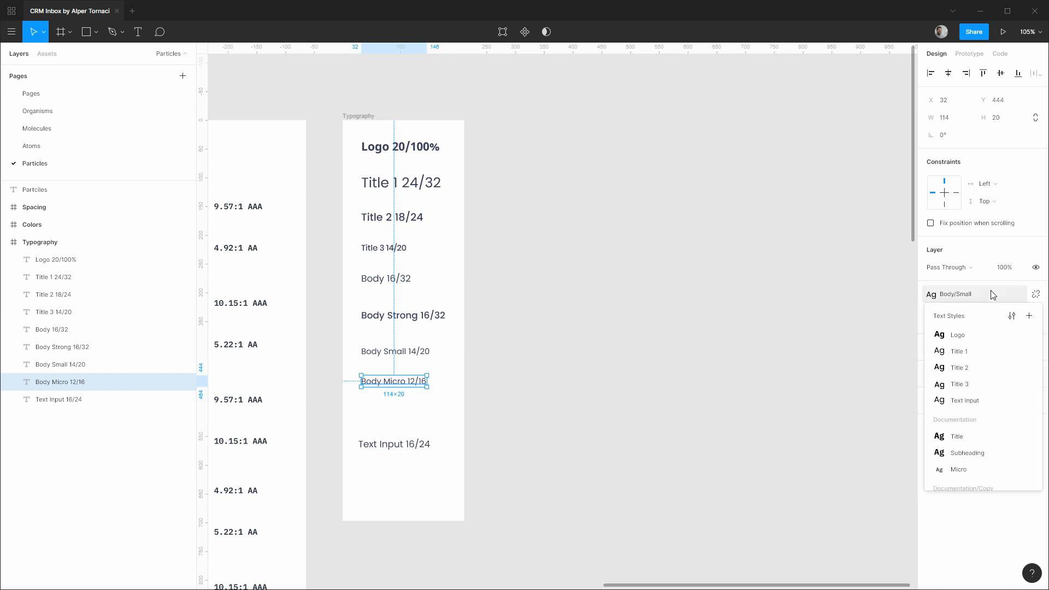
pyautogui.scroll(-3, 997, 391)
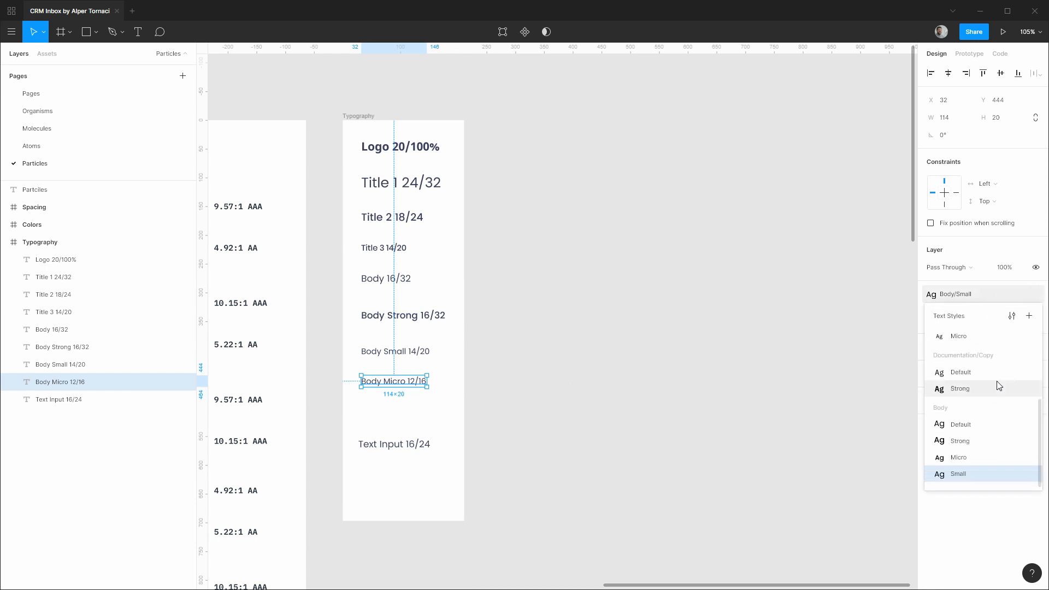
pyautogui.click(972, 462)
pyautogui.press('Escape')
# Step: Move the Text Input 16/24 sample up beneath Body Micro and shorten the Typography frame to a height of 548
pyautogui.moveTo(406, 445); pyautogui.dragTo(409, 411)
pyautogui.click(361, 116)
pyautogui.moveTo(405, 521); pyautogui.dragTo(405, 416)
pyautogui.hotkey('ctrl', 'shift', 'Down')
pyautogui.hotkey('ctrl', 'shift', 'Down')
pyautogui.hotkey('ctrl', 'shift', 'Down')
pyautogui.hotkey('ctrl', 'shift', 'Down')
pyautogui.click(7, 242)
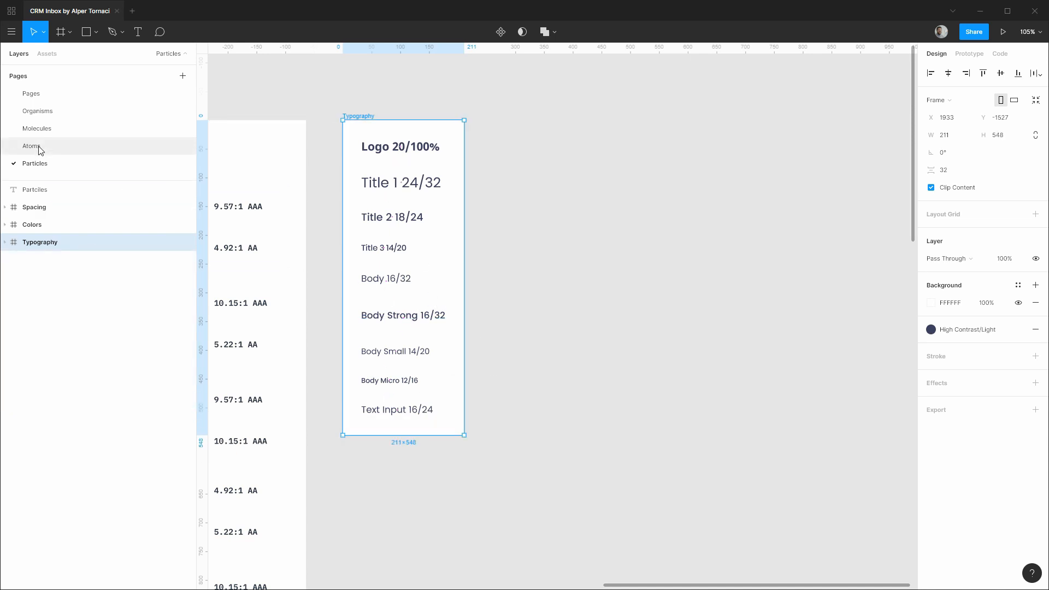
# Step: On the Molecules page, apply the Medium Contrast/Dark color style to the 3:30 PM timestamp text
pyautogui.click(52, 128)
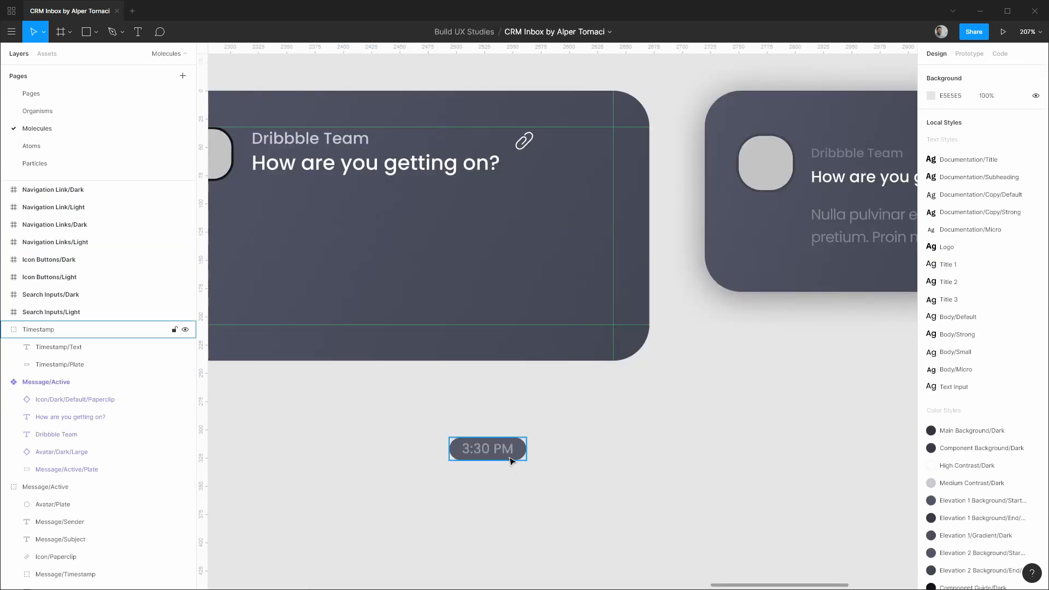
pyautogui.click(495, 450)
pyautogui.doubleClick(493, 452)
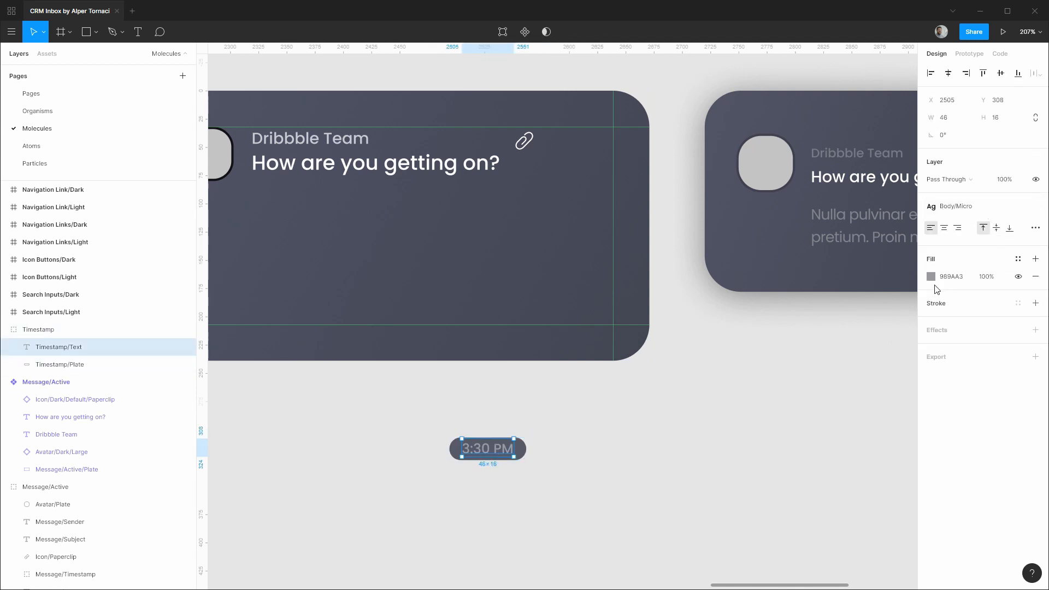
pyautogui.click(931, 277)
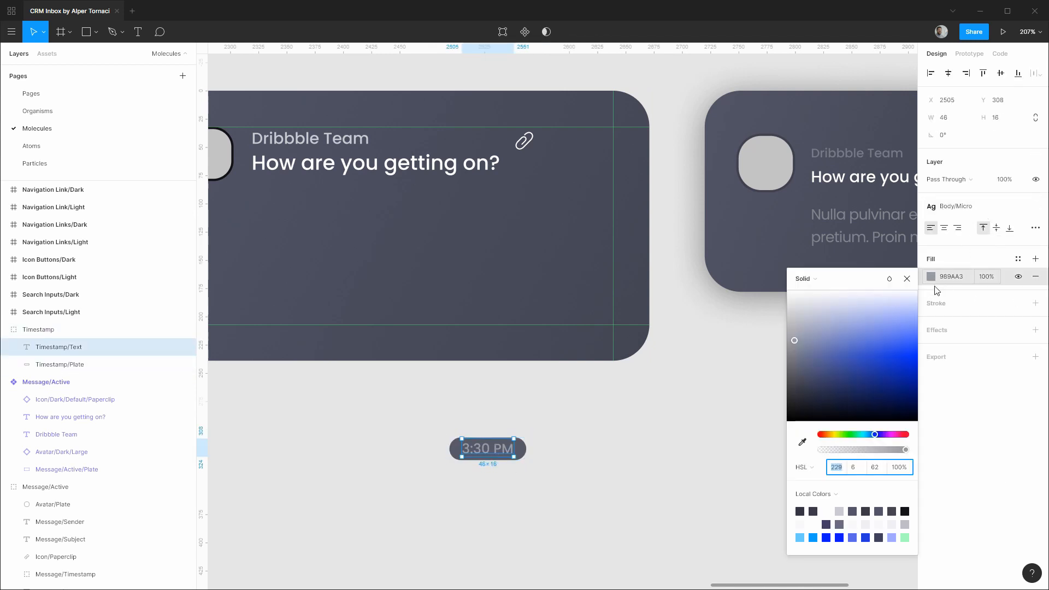
pyautogui.click(1017, 258)
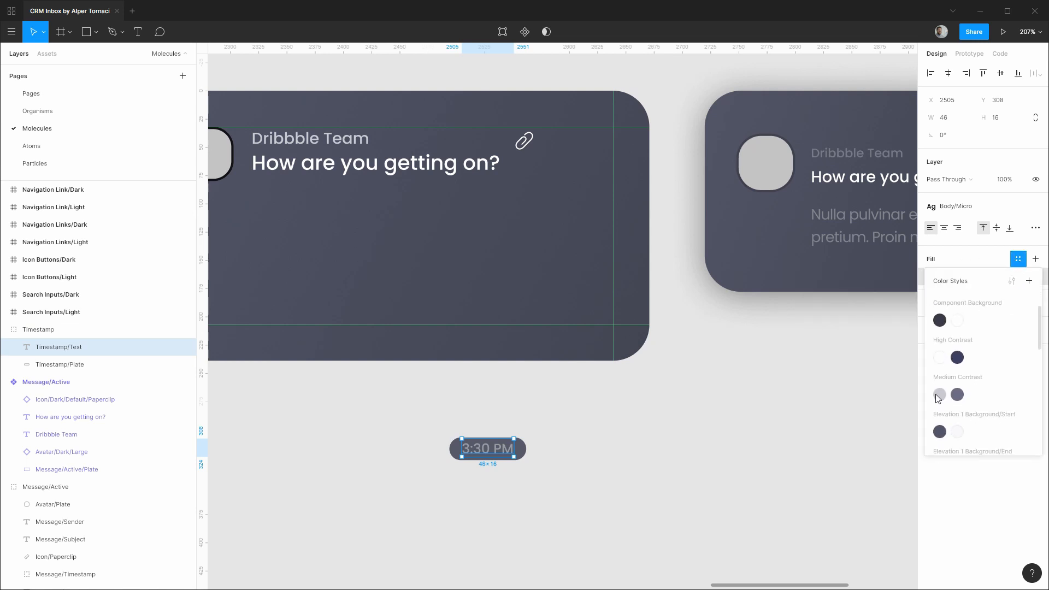
pyautogui.click(939, 395)
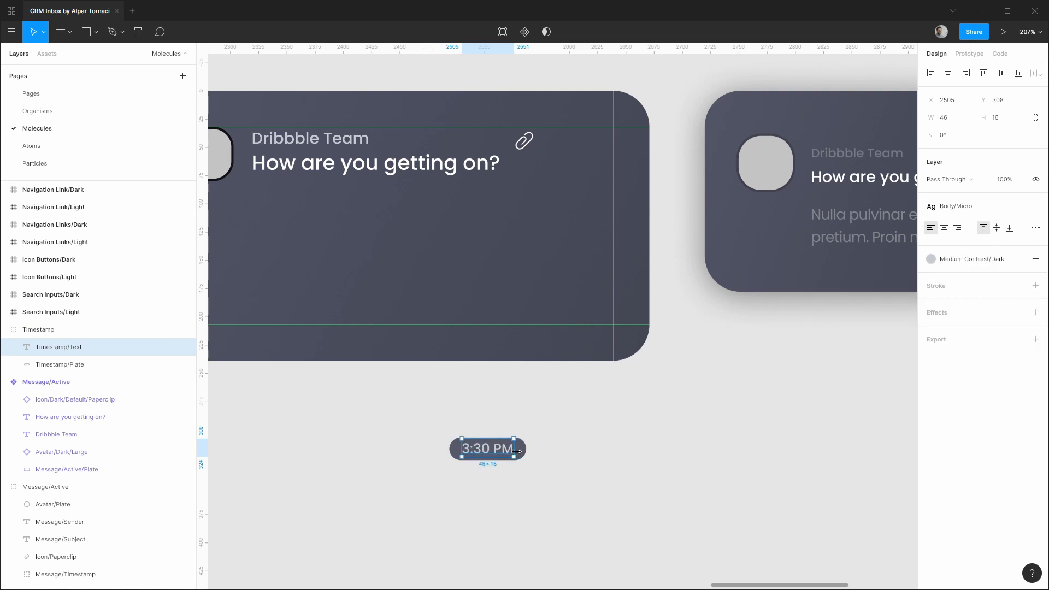
# Step: Apply the dark Elevation 2 Background/Start color style to the Timestamp/Plate shape
pyautogui.click(522, 449)
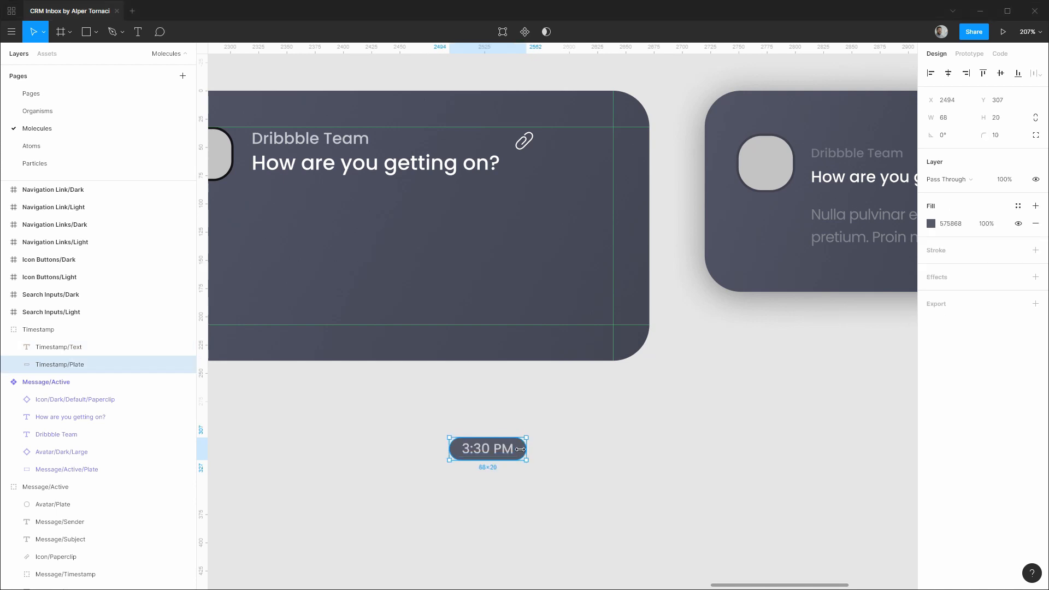
pyautogui.click(1021, 211)
pyautogui.scroll(-3, 1005, 322)
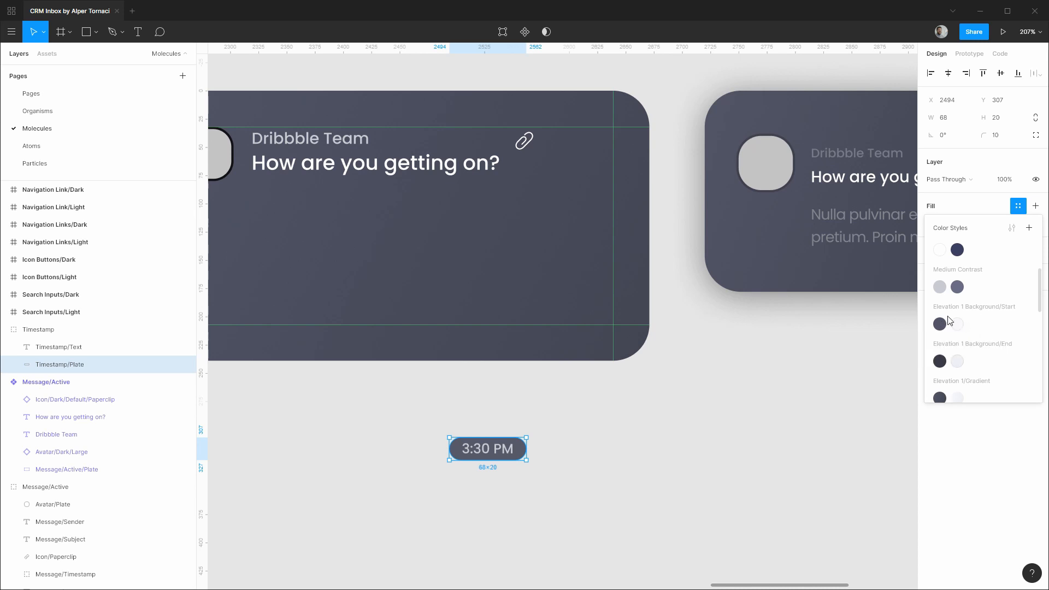
pyautogui.scroll(-3, 964, 314)
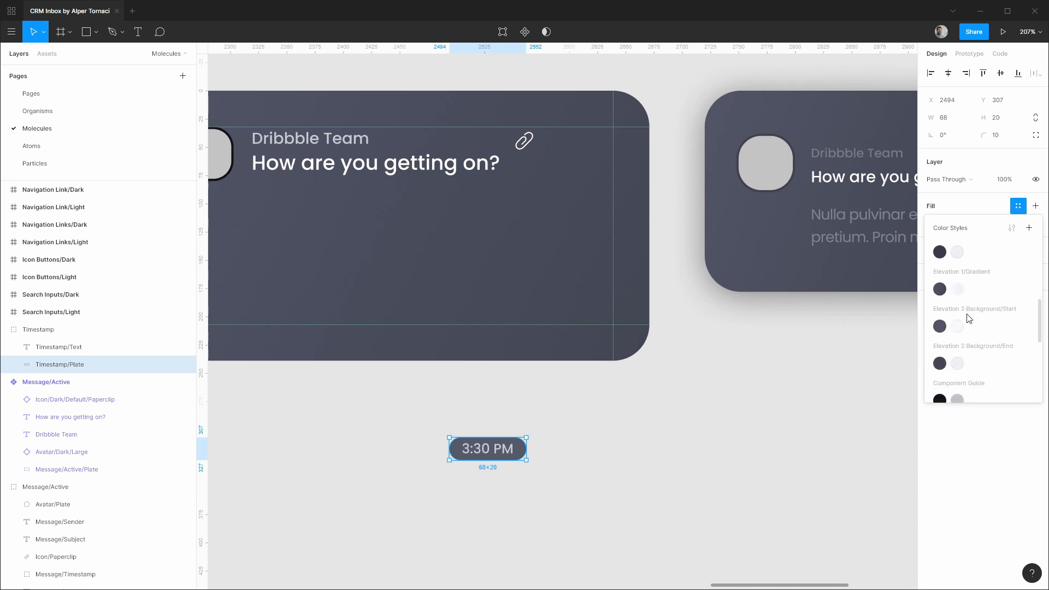
pyautogui.click(941, 327)
pyautogui.click(608, 427)
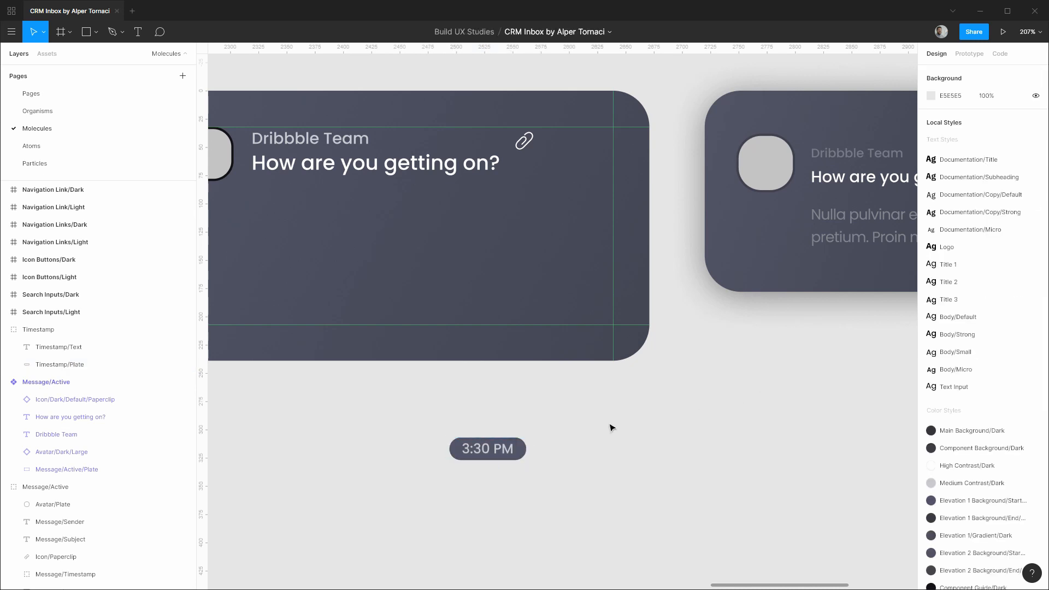
# Step: Turn the Timestamp group into a component and give it a layout grid with 1 column
pyautogui.click(507, 449)
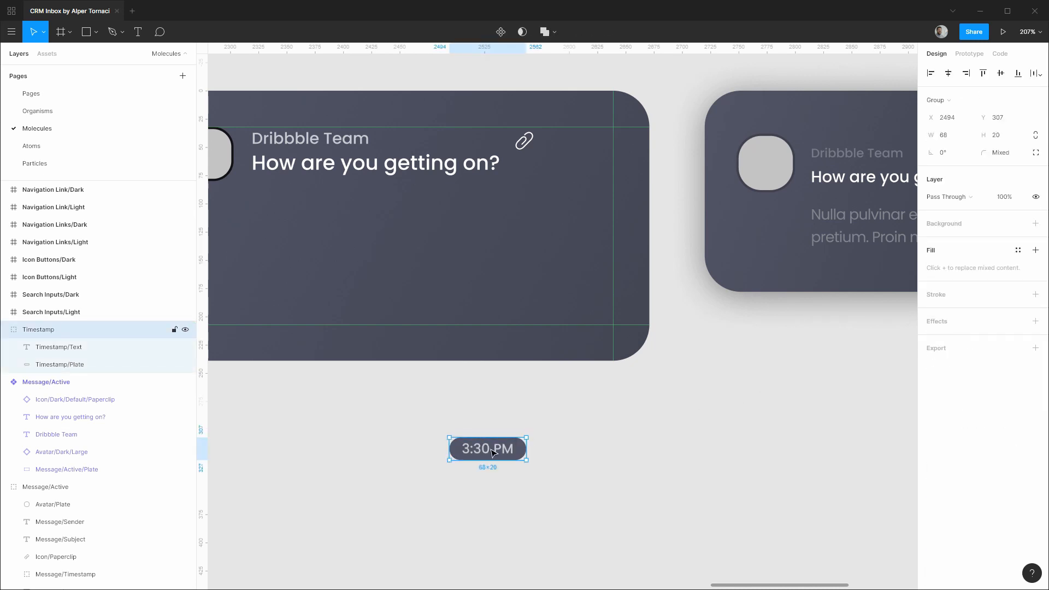
pyautogui.hotkey('ctrl', 'alt', 'k')
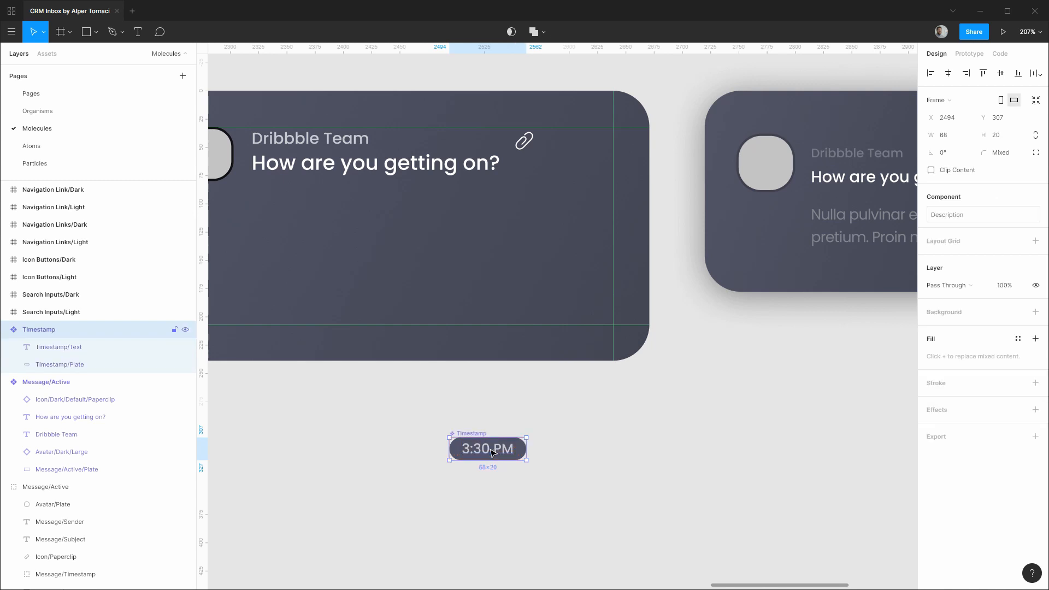
pyautogui.click(1035, 241)
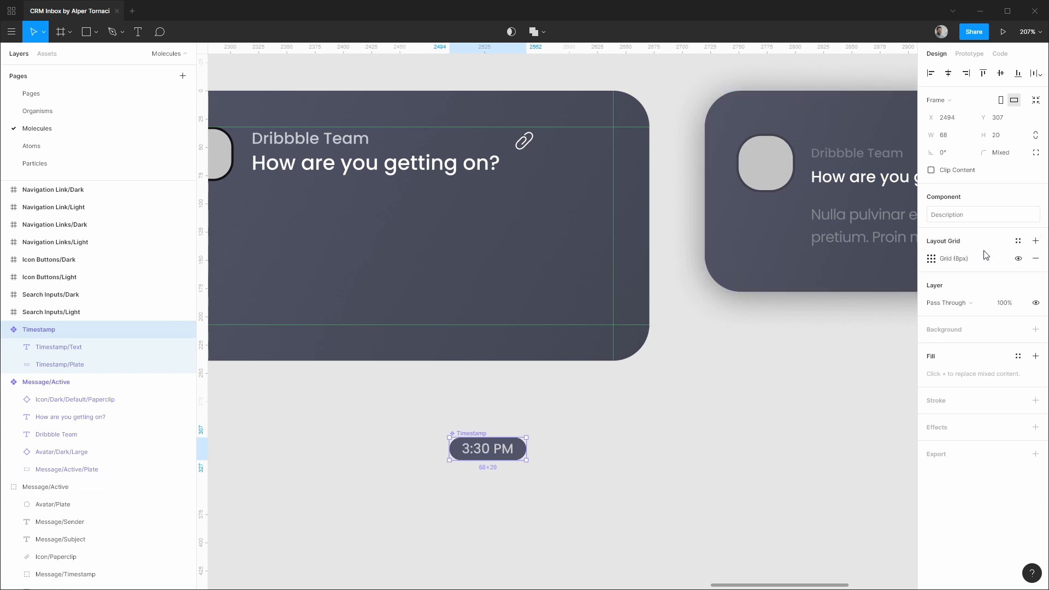
pyautogui.click(931, 259)
pyautogui.click(809, 263)
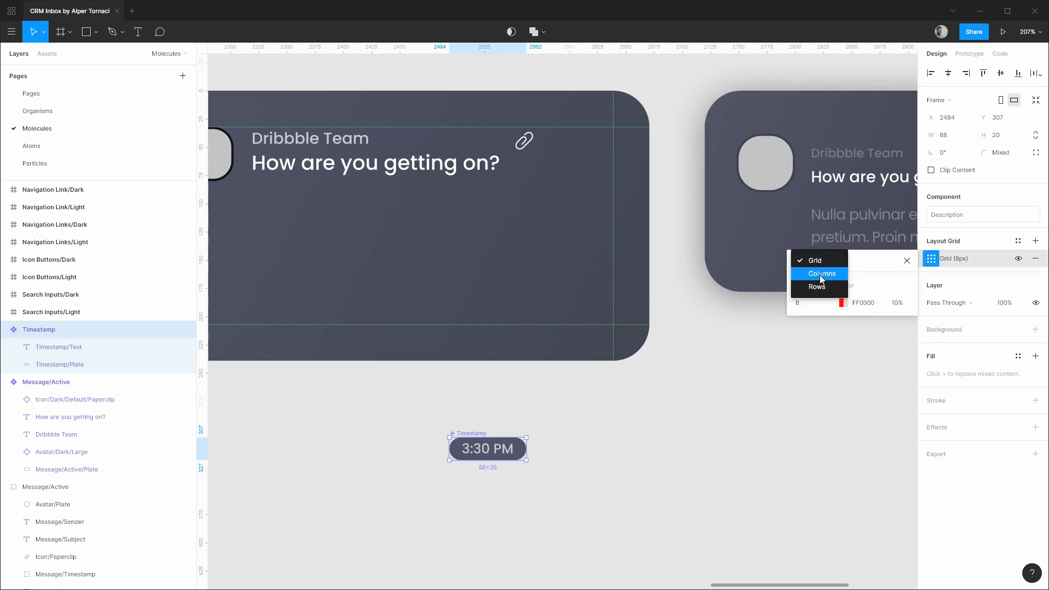
pyautogui.click(821, 277)
pyautogui.write('1')
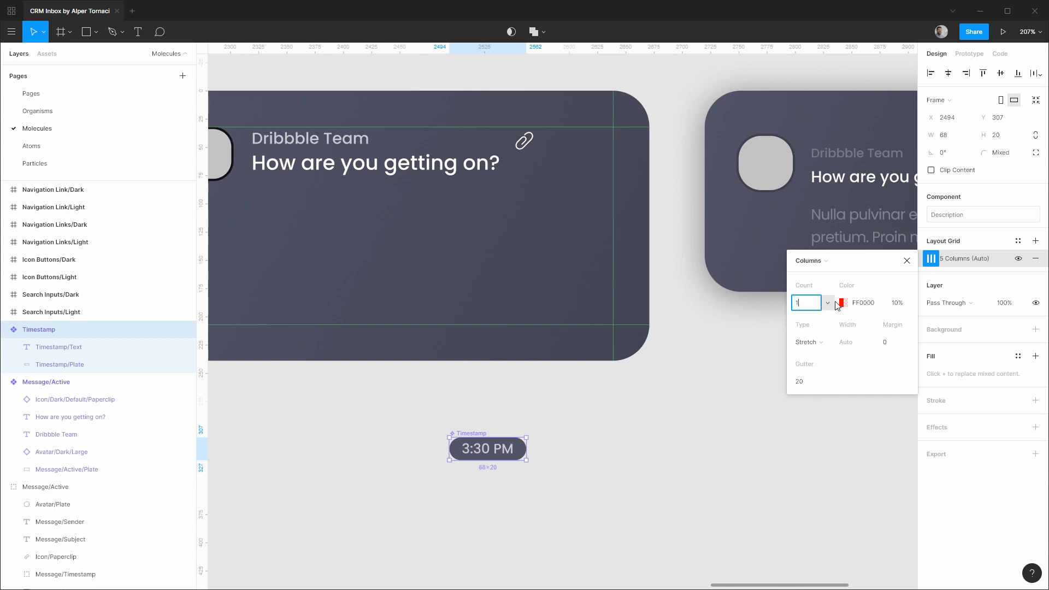
# Step: Set the Timestamp column grid's color to 4AFE7D at 50%, its margin to 8 and its gutter to 0
pyautogui.click(843, 303)
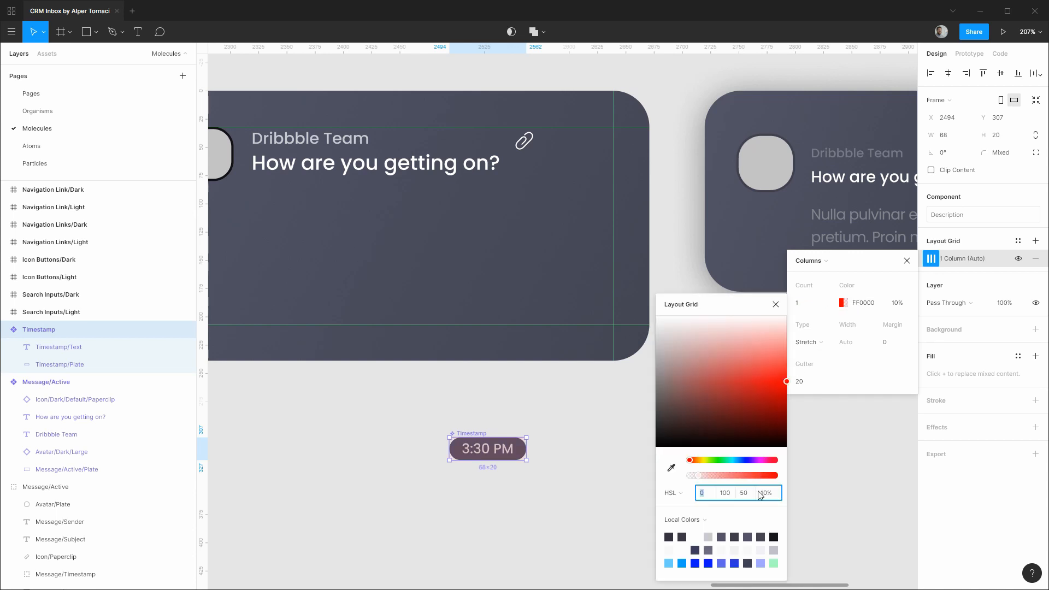
pyautogui.click(774, 563)
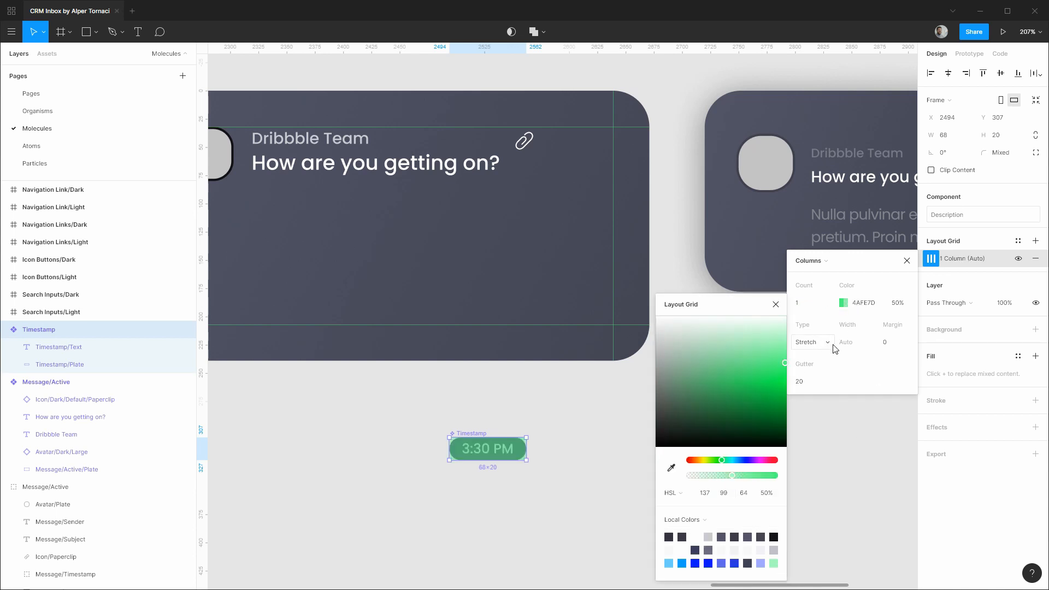
pyautogui.click(889, 345)
pyautogui.click(820, 382)
pyautogui.write('0')
pyautogui.press('Return')
pyautogui.click(776, 304)
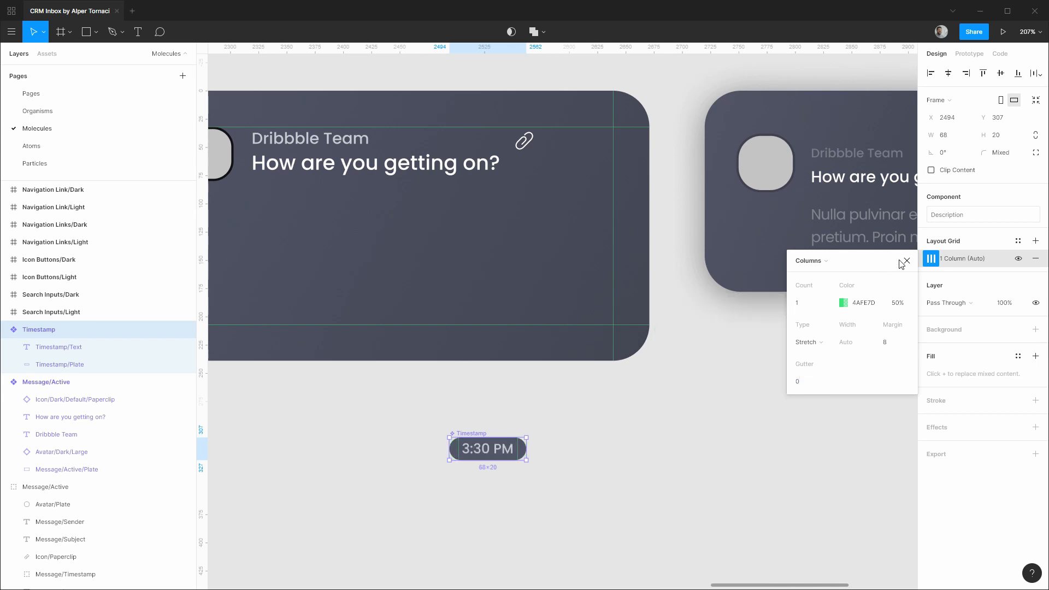
pyautogui.click(903, 263)
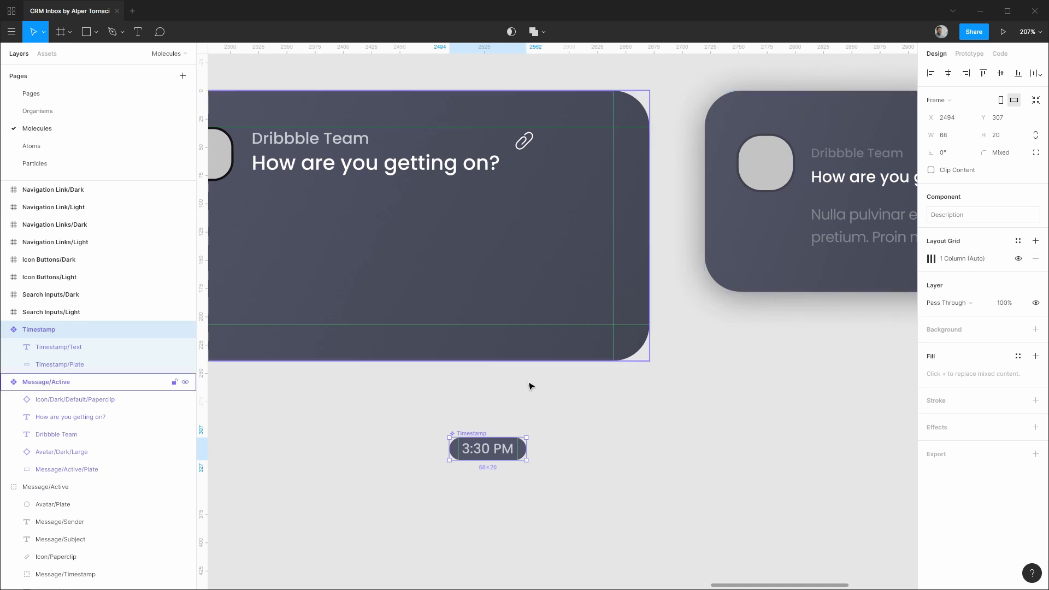
# Step: Set the Timestamp/Text constraints to Left & Right horizontally and Center vertically
pyautogui.click(96, 350)
pyautogui.click(1008, 185)
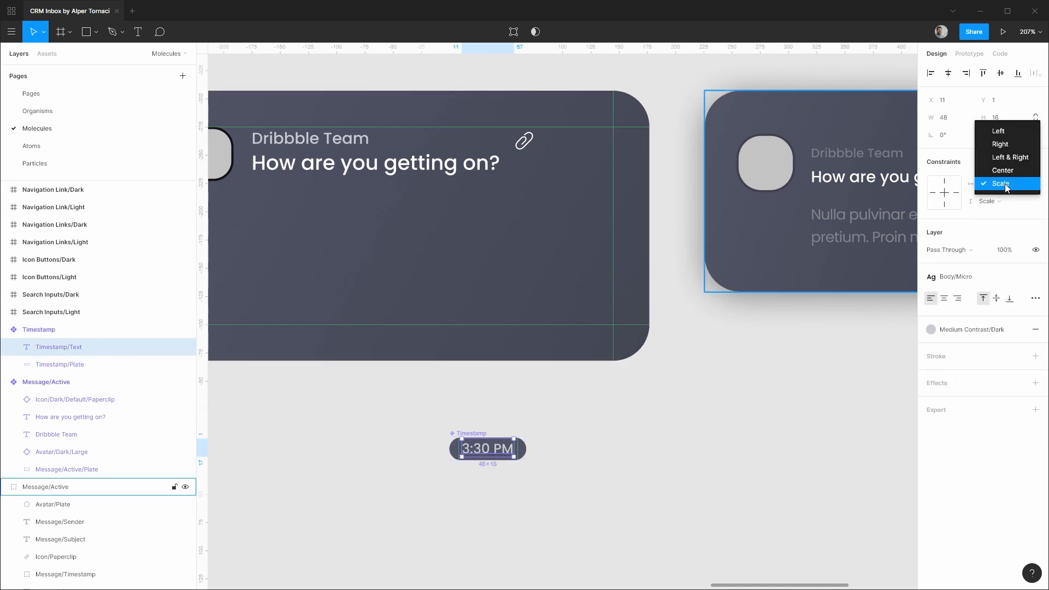
pyautogui.click(1010, 157)
pyautogui.click(999, 202)
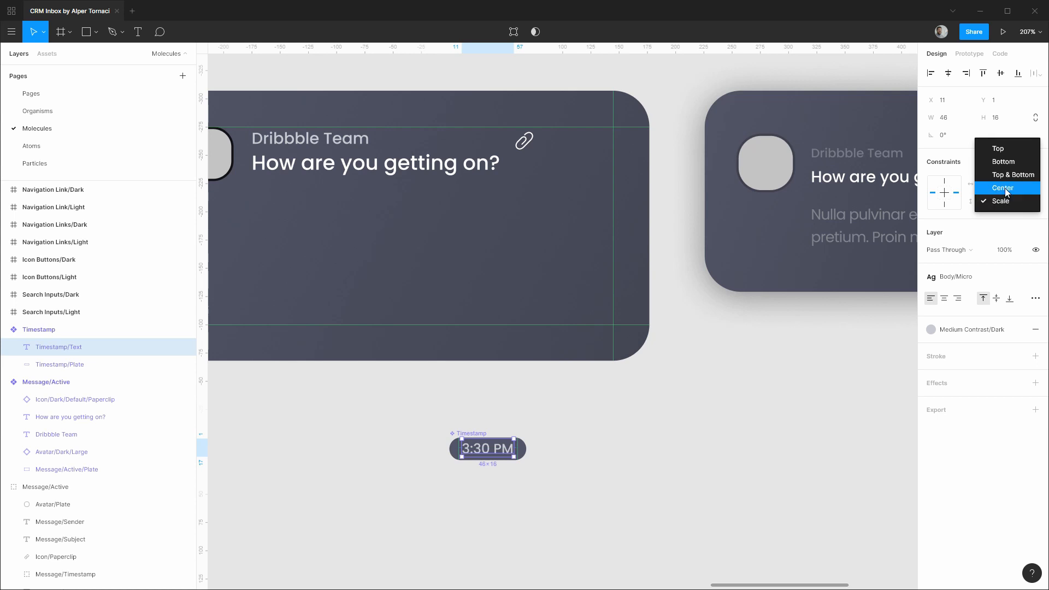
pyautogui.click(1003, 188)
# Step: Set the Timestamp/Plate constraints to Left & Right horizontally and Center vertically
pyautogui.keyDown('ctrl'); pyautogui.scroll(10, 506, 454); pyautogui.keyUp('ctrl')
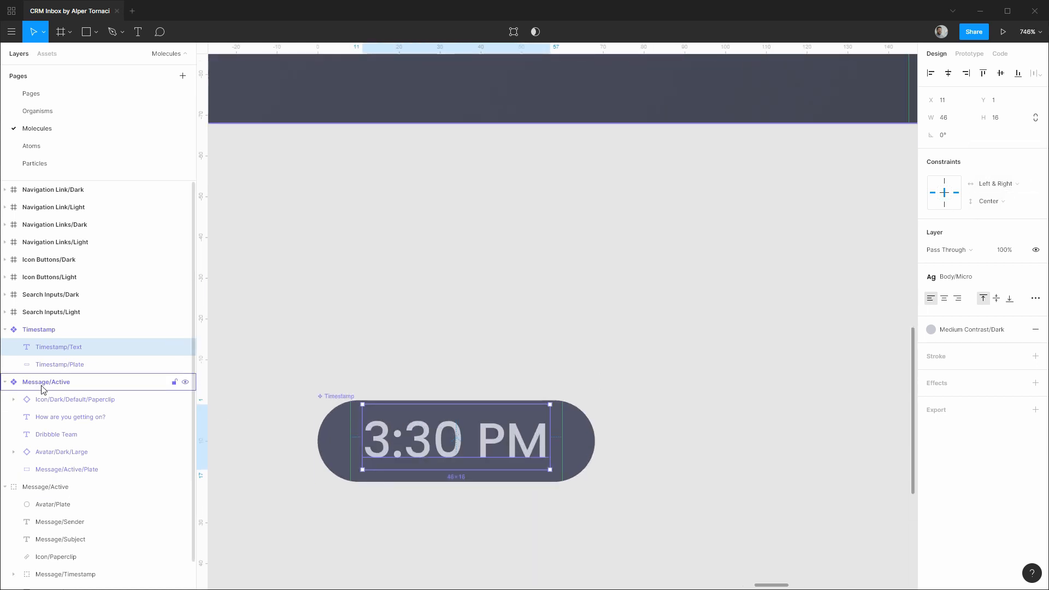
pyautogui.click(59, 364)
pyautogui.click(990, 183)
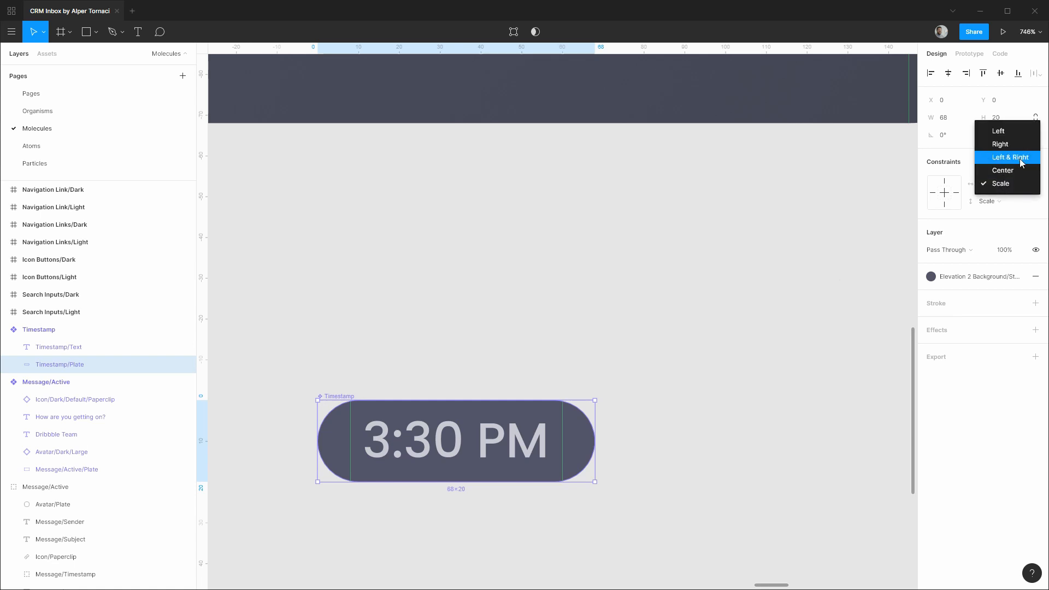
pyautogui.click(1008, 158)
pyautogui.click(1005, 200)
pyautogui.click(1012, 187)
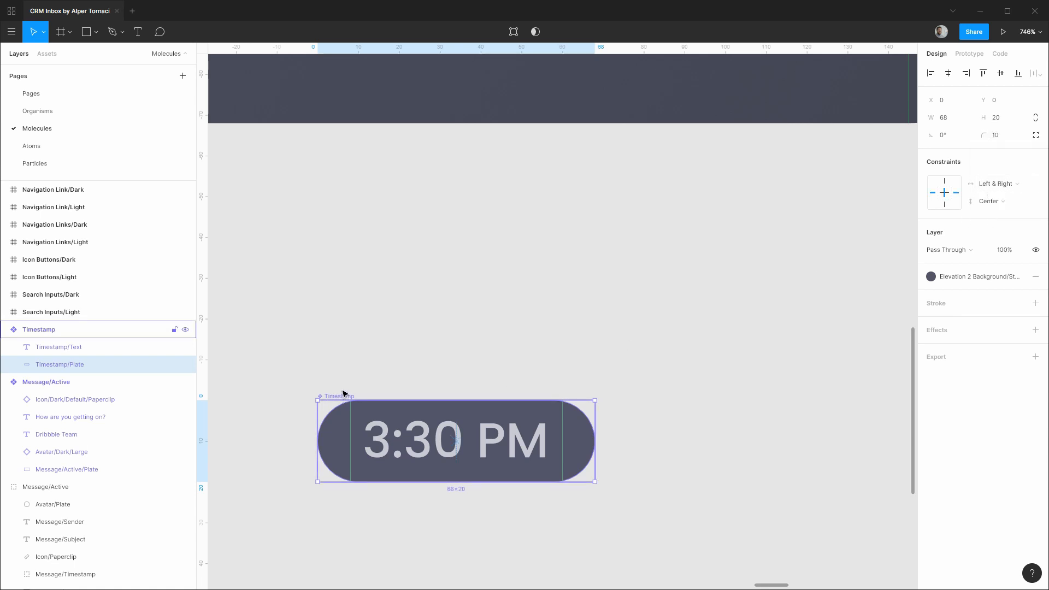
# Step: Narrow the Timestamp component by 2 px to test how its text and plate resize
pyautogui.click(105, 332)
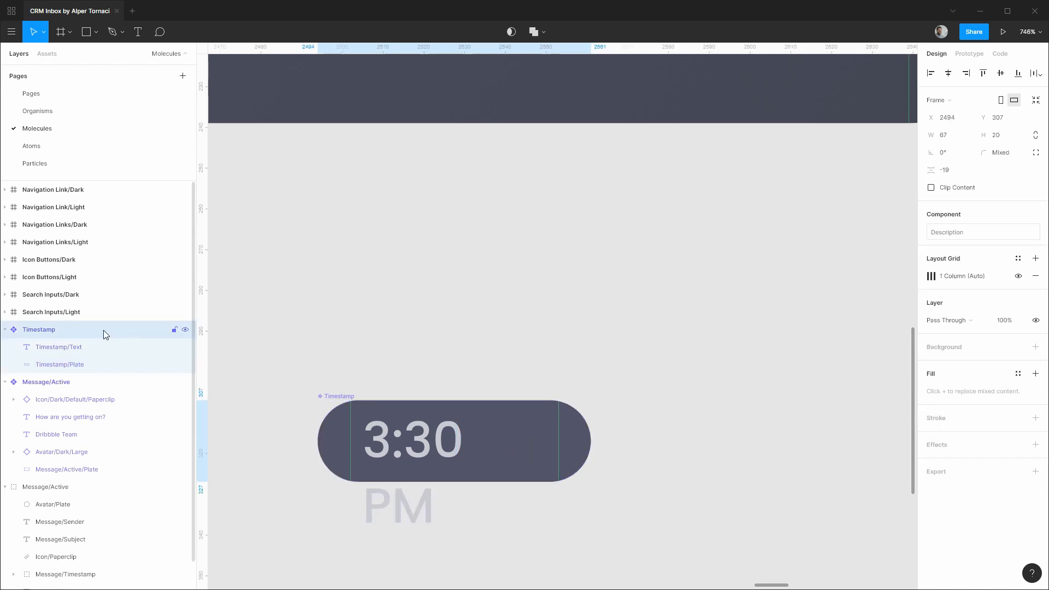
pyautogui.hotkey('ctrl', 'Right')
pyautogui.hotkey('ctrl', 'Left')
pyautogui.hotkey('ctrl', 'Left')
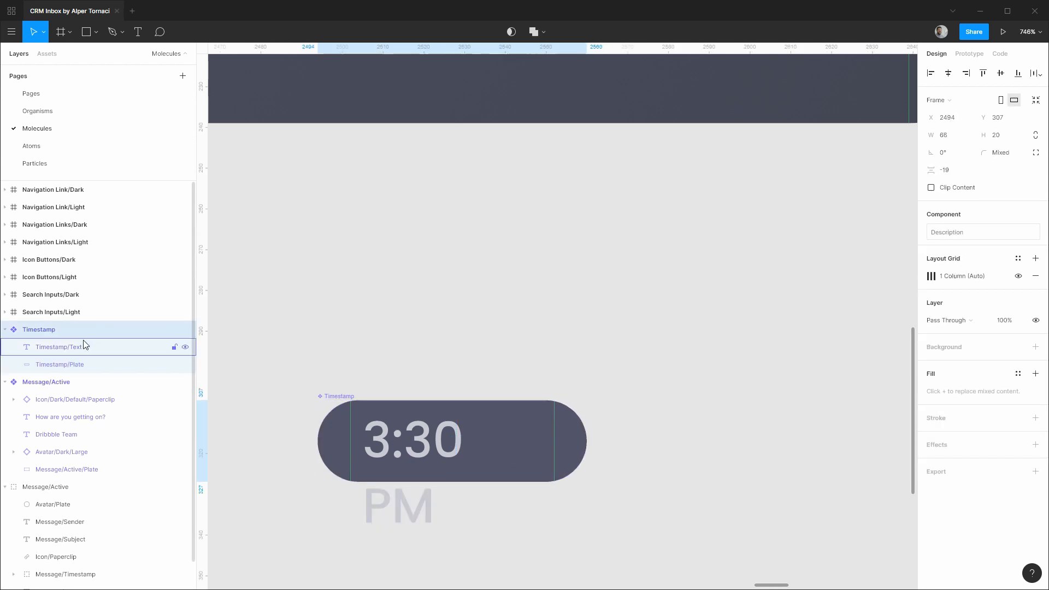
# Step: Center-align the Timestamp/Text layer and refit its box to the 3:30 PM text on one line
pyautogui.click(83, 346)
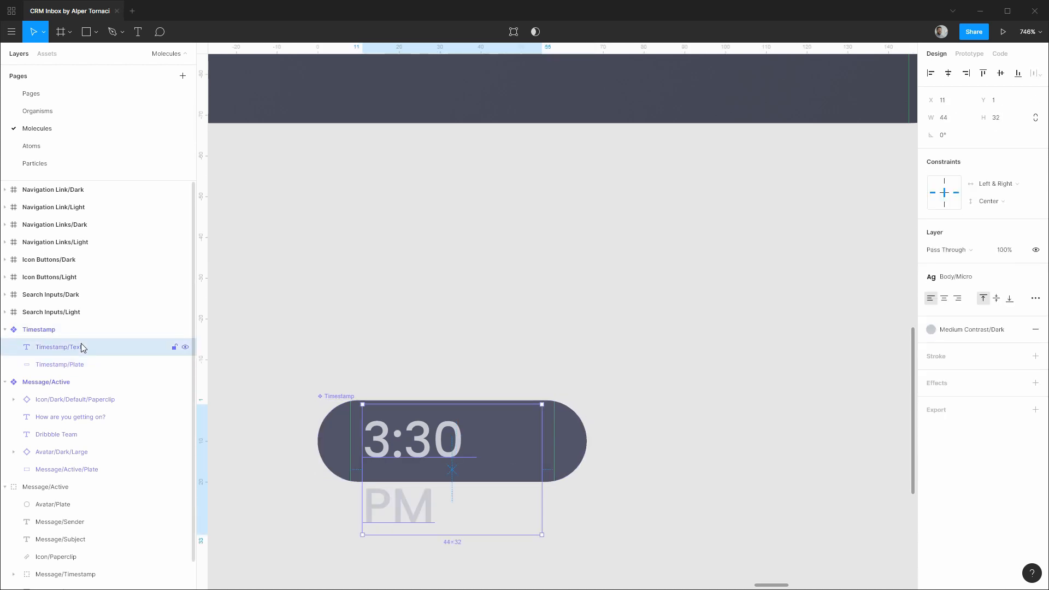
pyautogui.click(947, 301)
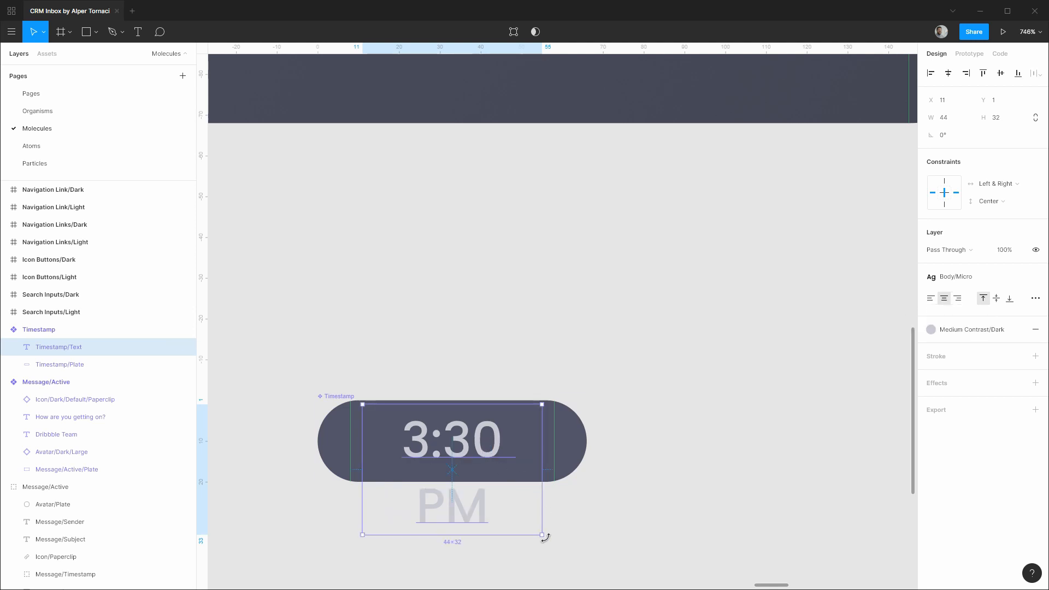
pyautogui.doubleClick(543, 535)
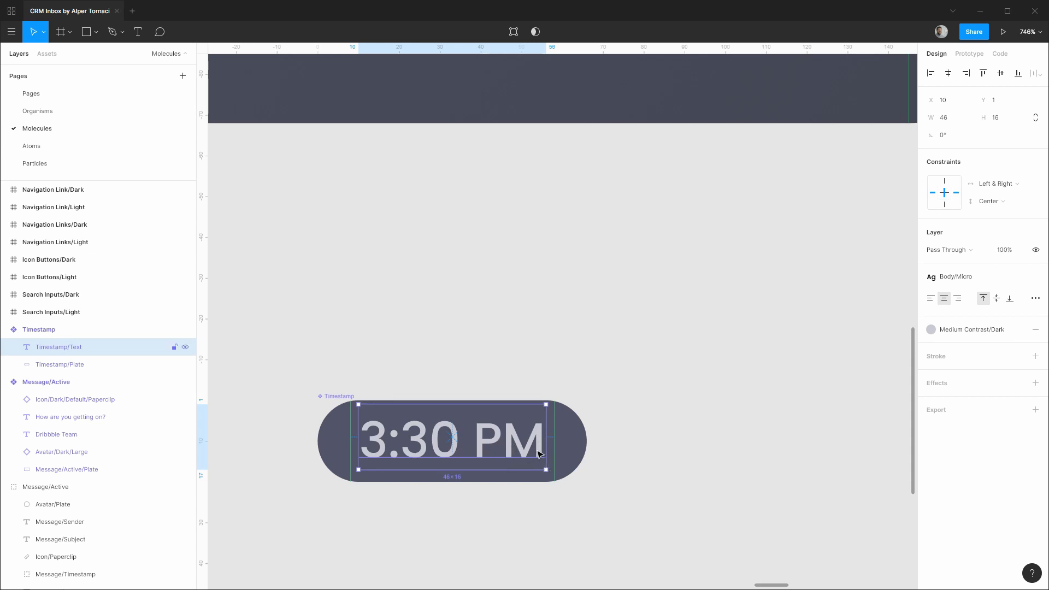
# Step: Set the Timestamp/Text layer's resizing to Fixed Size
pyautogui.click(1036, 298)
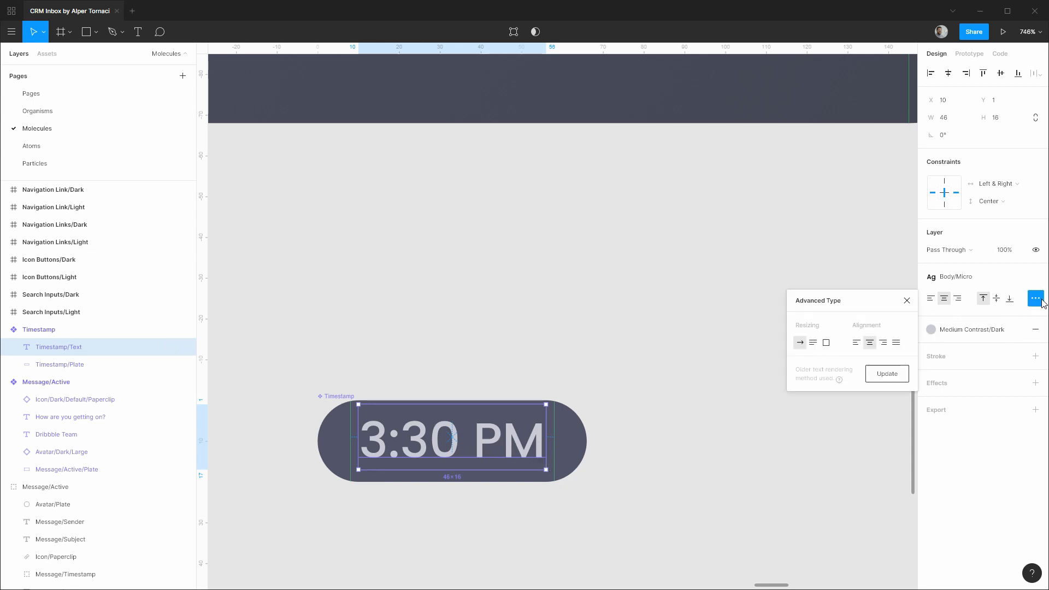
pyautogui.click(826, 343)
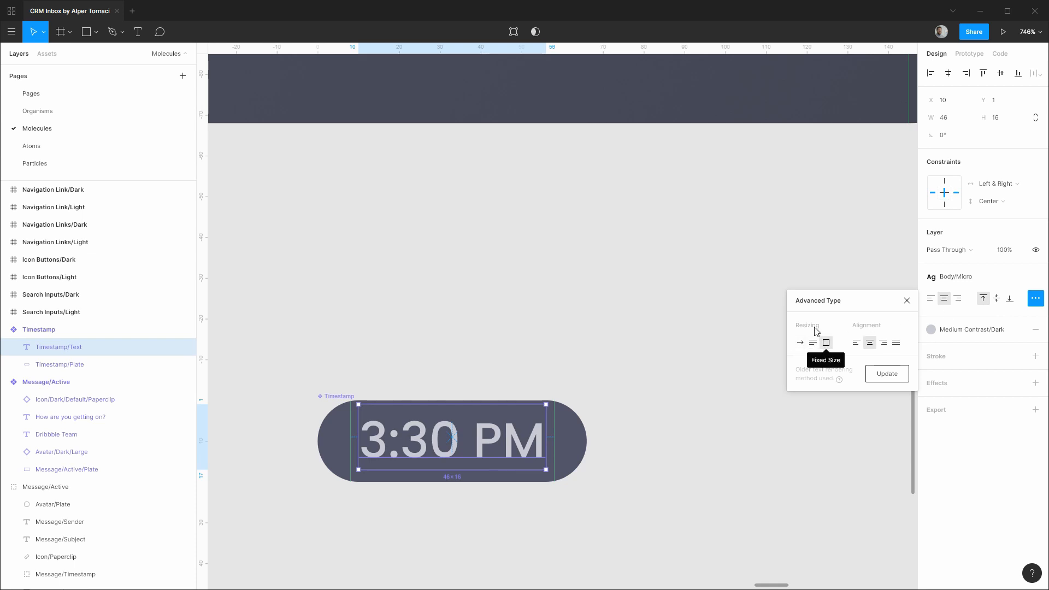
pyautogui.click(907, 300)
# Step: Narrow the Timestamp component by another 2 px and select its text layer
pyautogui.click(112, 329)
pyautogui.hotkey('ctrl', 'Left')
pyautogui.hotkey('ctrl', 'Left')
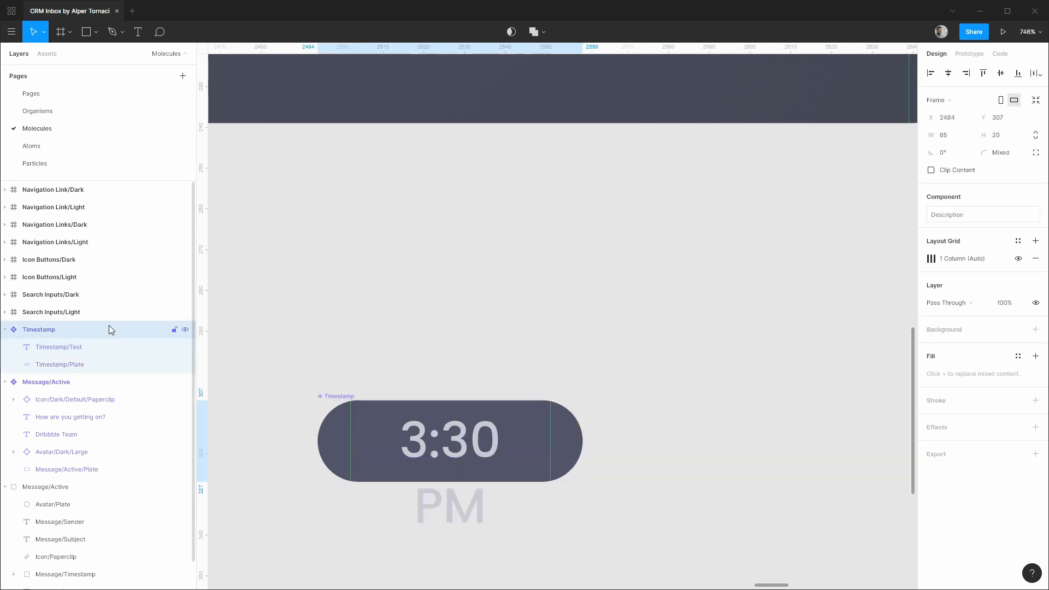
pyautogui.click(90, 354)
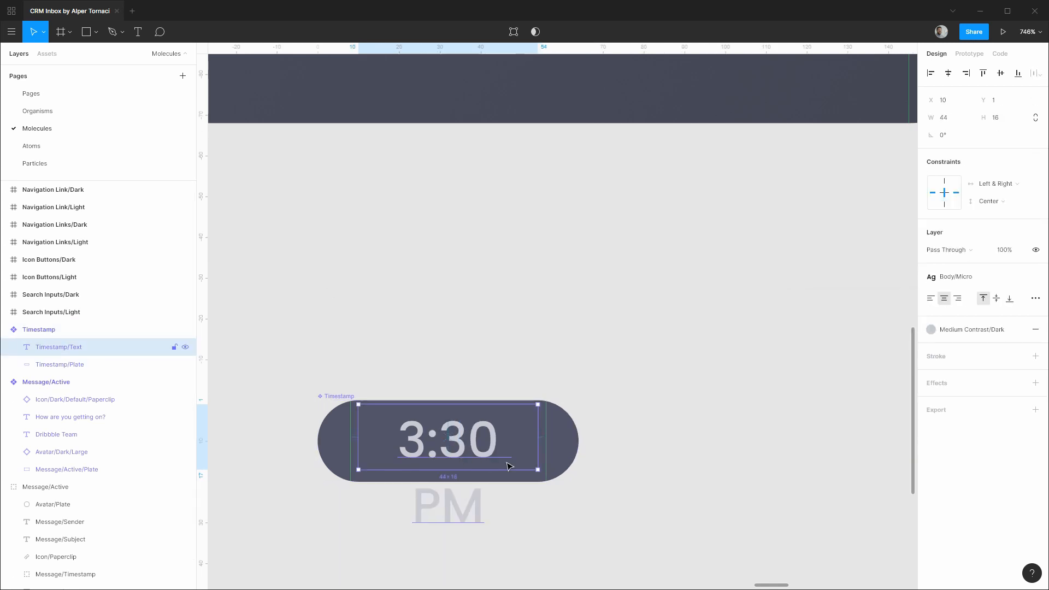
# Step: Narrow the Timestamp component to 62 px wide and refit the Timestamp/Text box to its text on one line
pyautogui.doubleClick(542, 470)
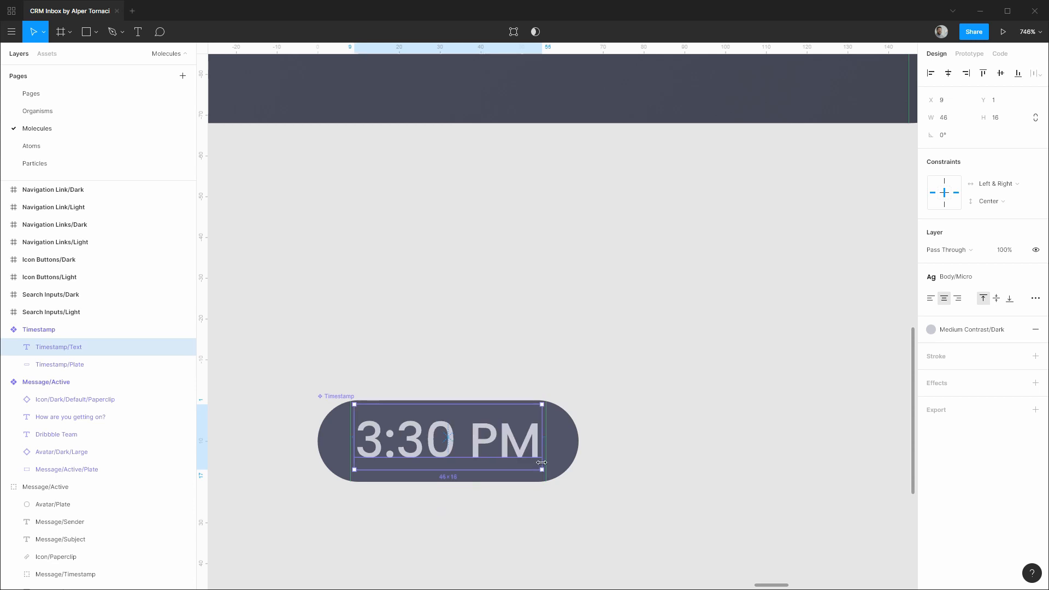
pyautogui.click(102, 327)
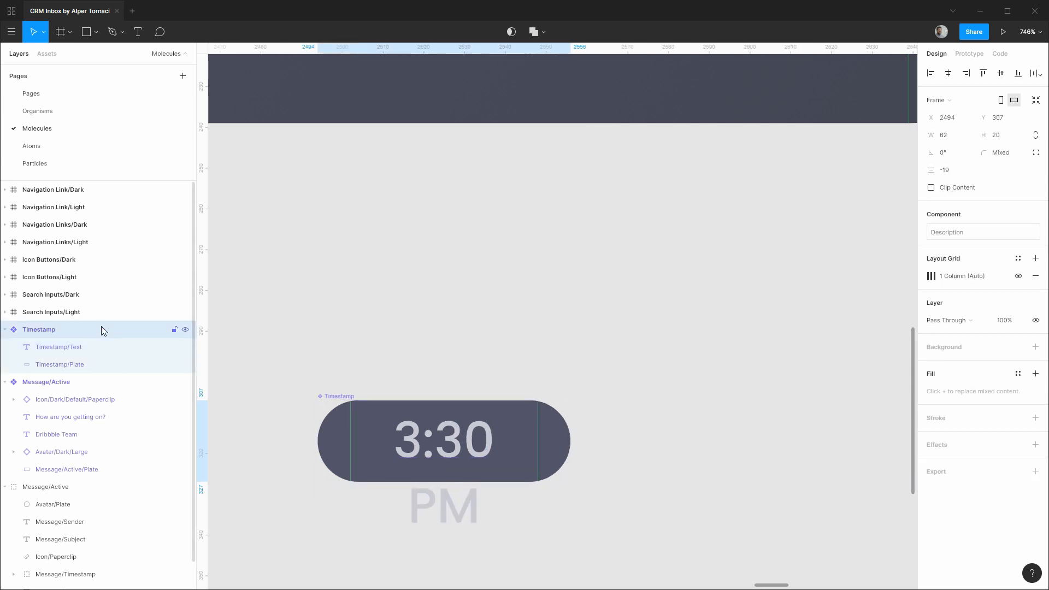
pyautogui.click(89, 346)
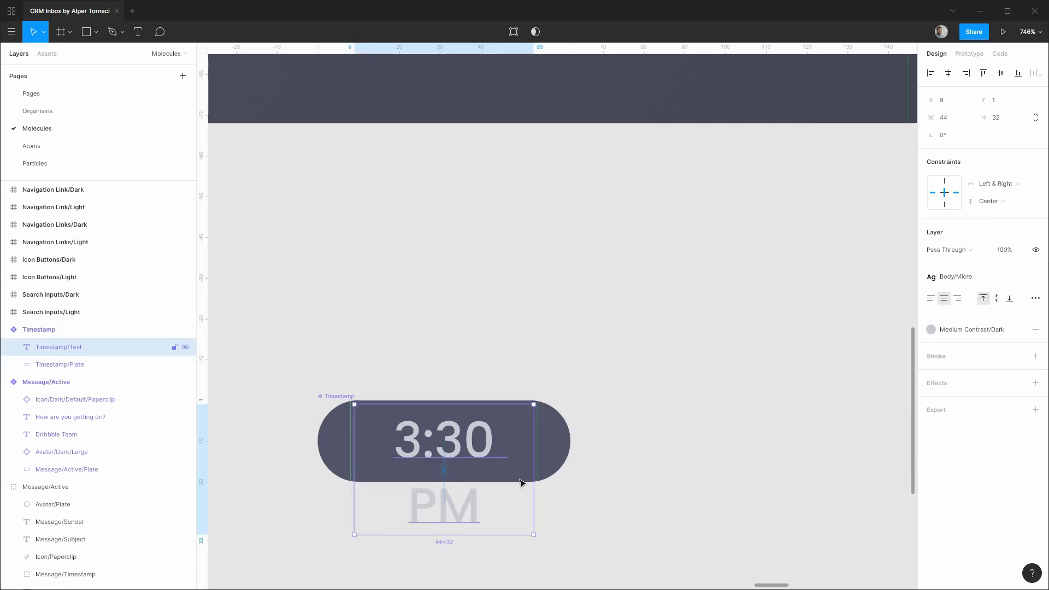
pyautogui.doubleClick(533, 535)
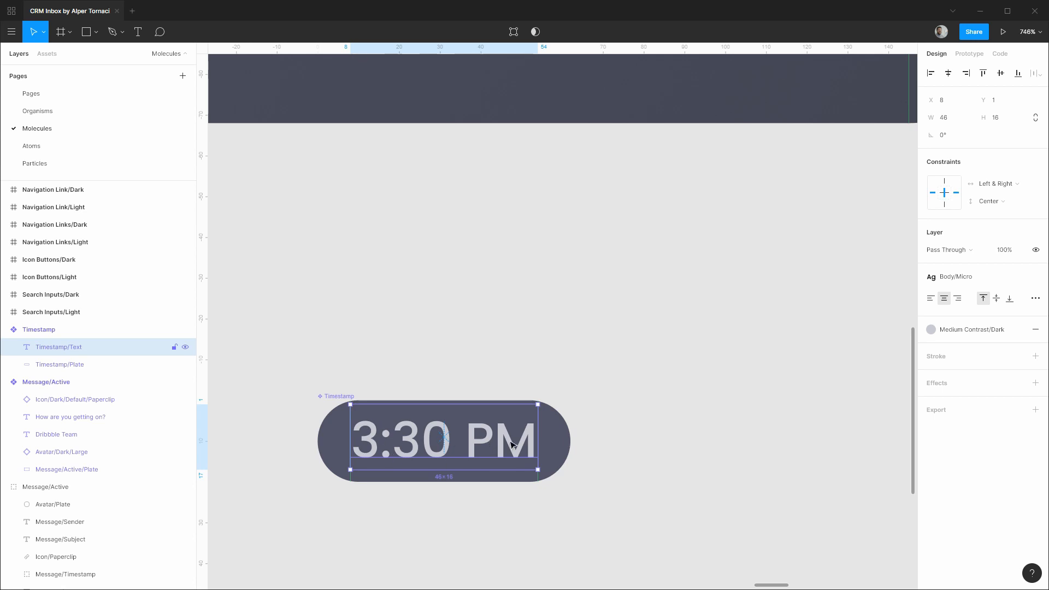
pyautogui.click(55, 331)
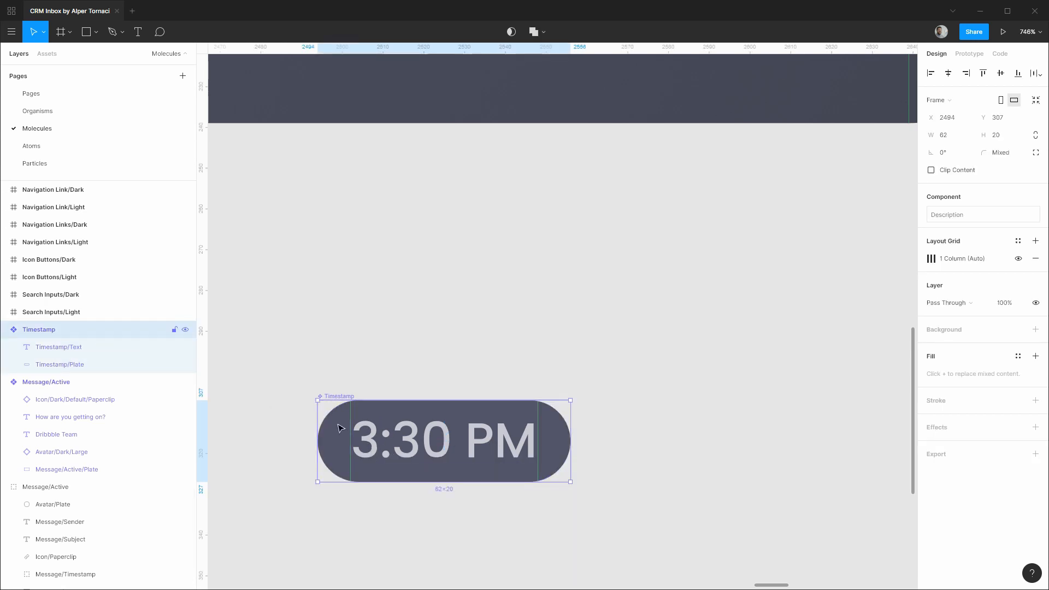
pyautogui.click(129, 348)
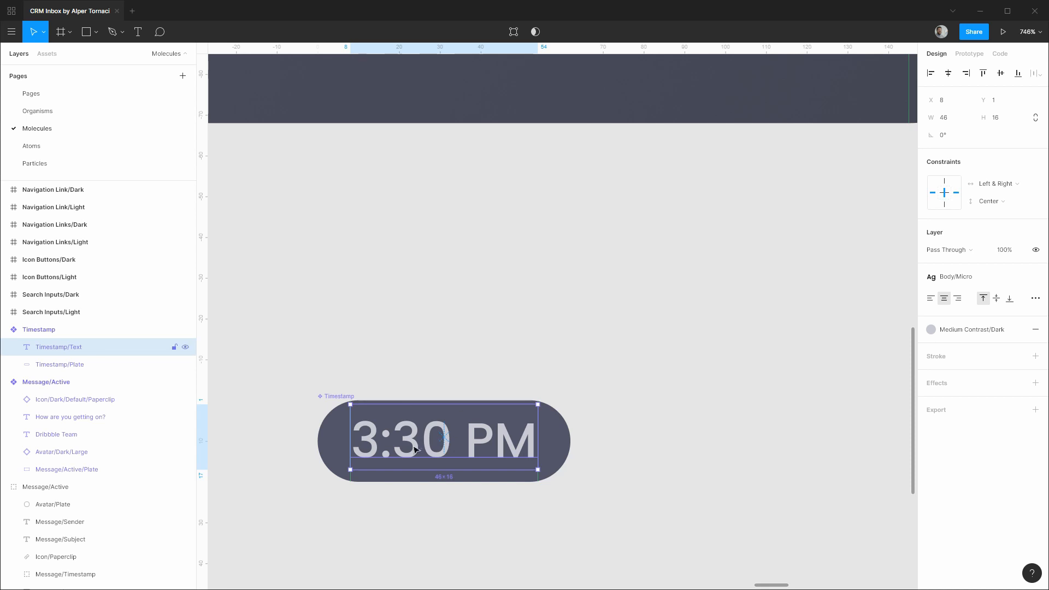
# Step: Set the font weight of the Body/Micro text style to Regular
pyautogui.click(626, 427)
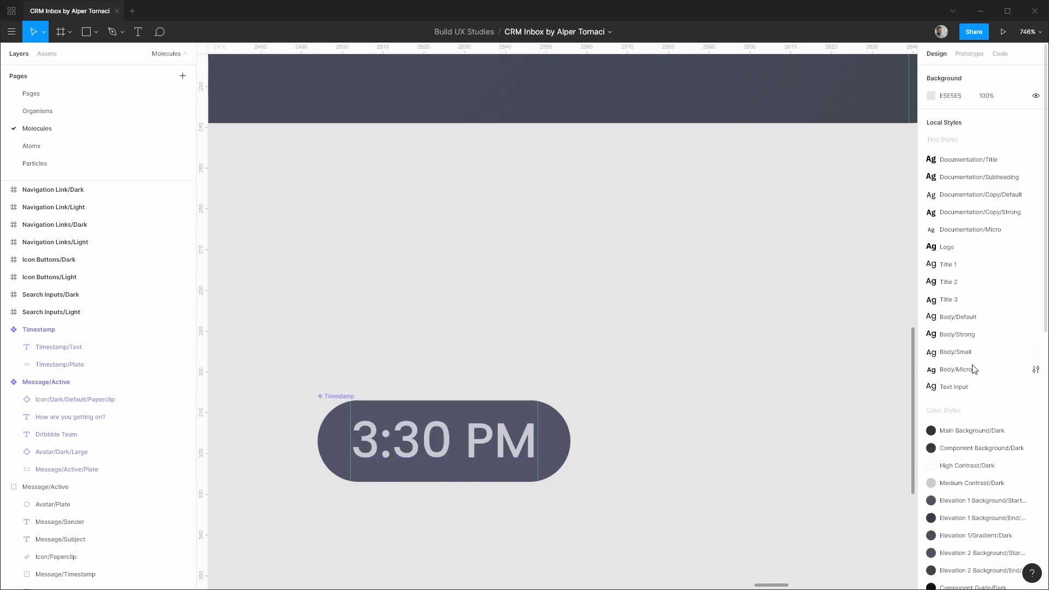
pyautogui.click(1036, 370)
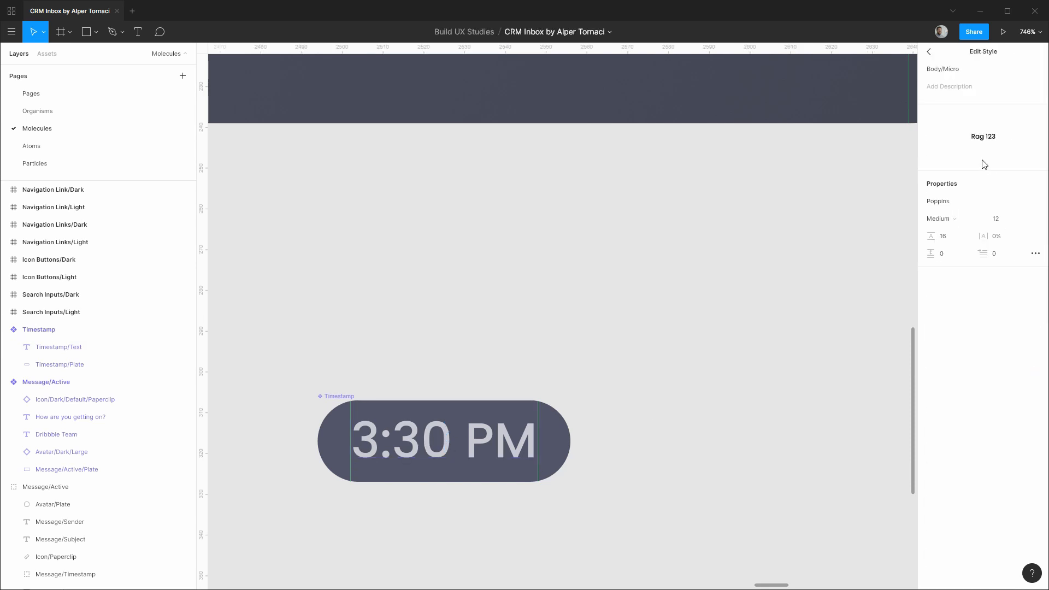
pyautogui.click(953, 219)
pyautogui.click(960, 204)
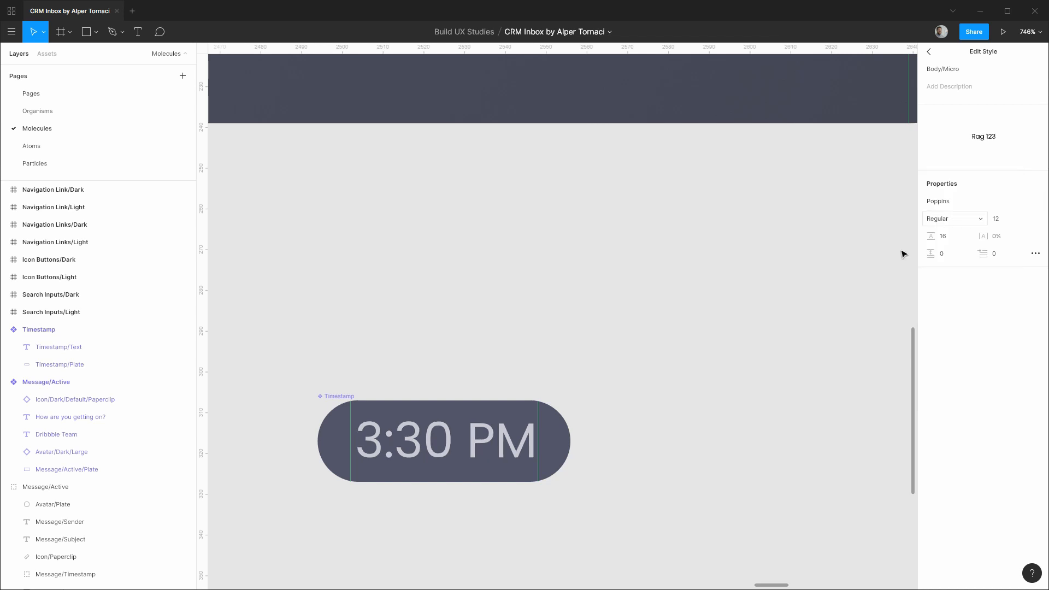
pyautogui.click(780, 334)
# Step: Narrow the Timestamp component to 61 px, then refit its text layer to one line and align it at X 8
pyautogui.click(82, 348)
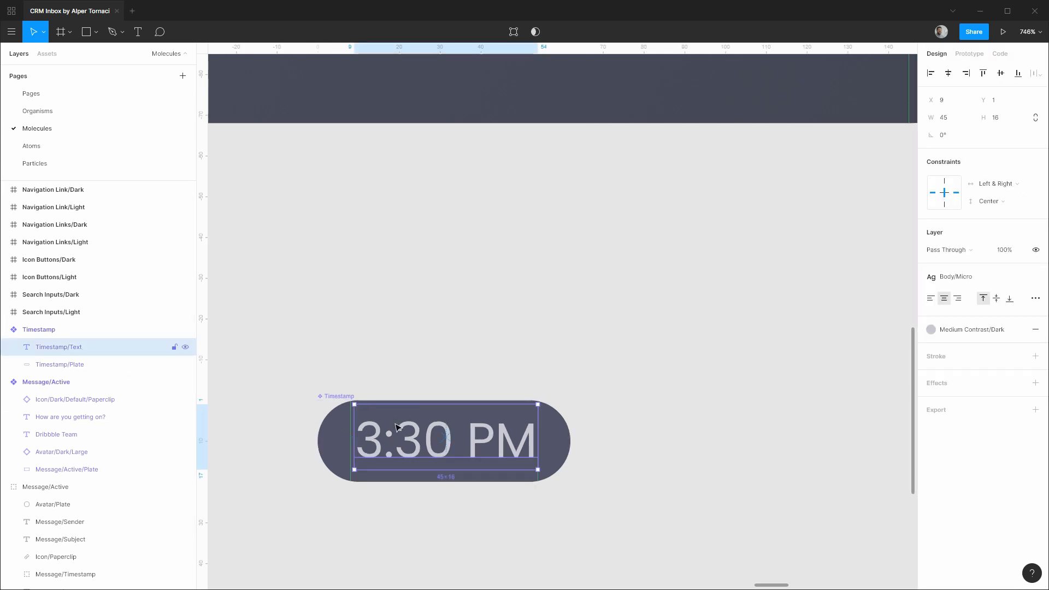
pyautogui.click(65, 333)
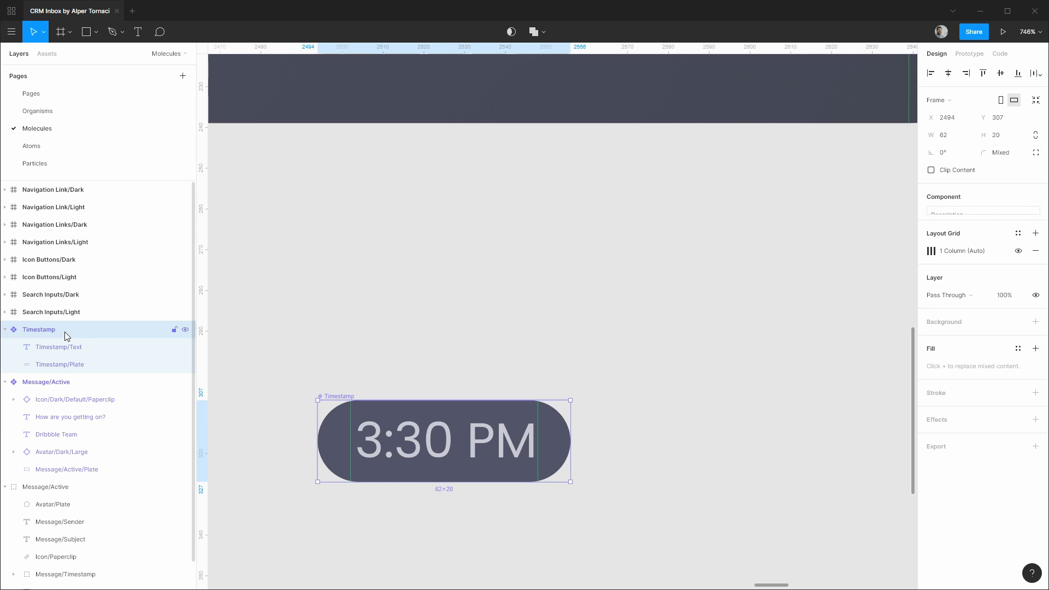
pyautogui.hotkey('shift', 'a')
pyautogui.click(70, 345)
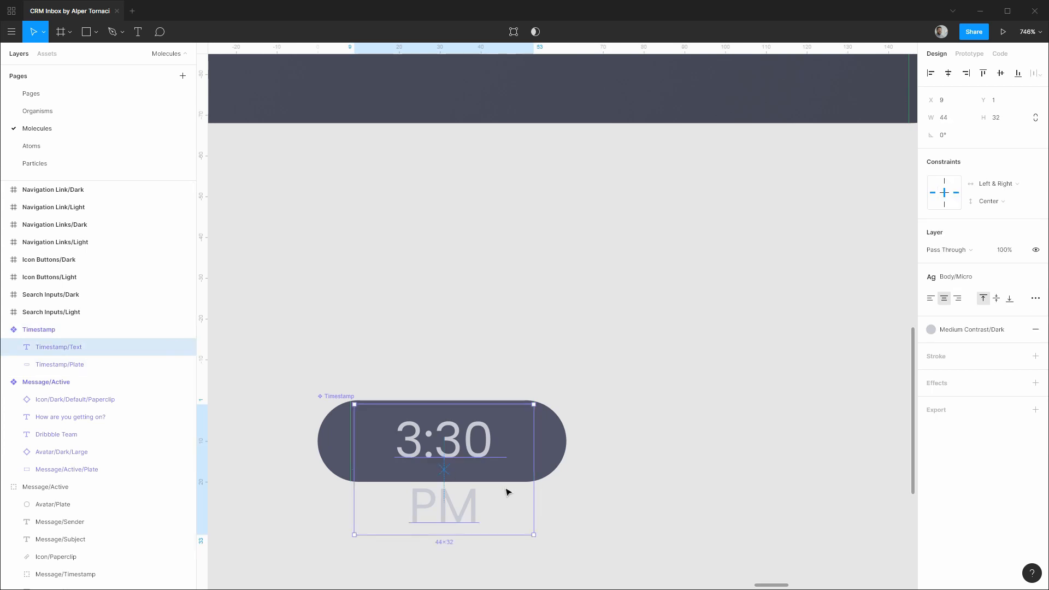
pyautogui.doubleClick(533, 534)
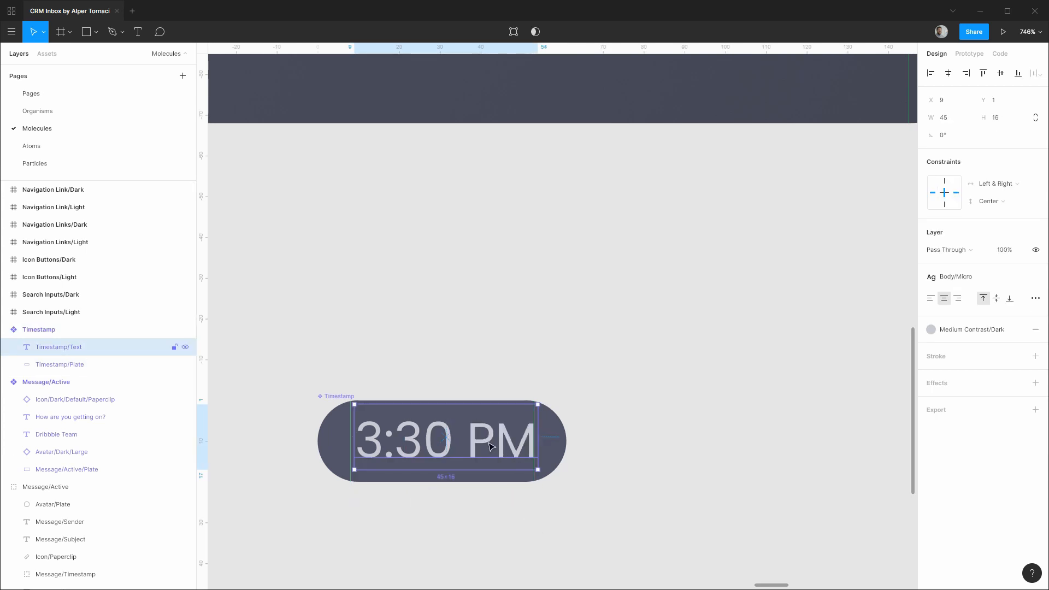
pyautogui.press('Left')
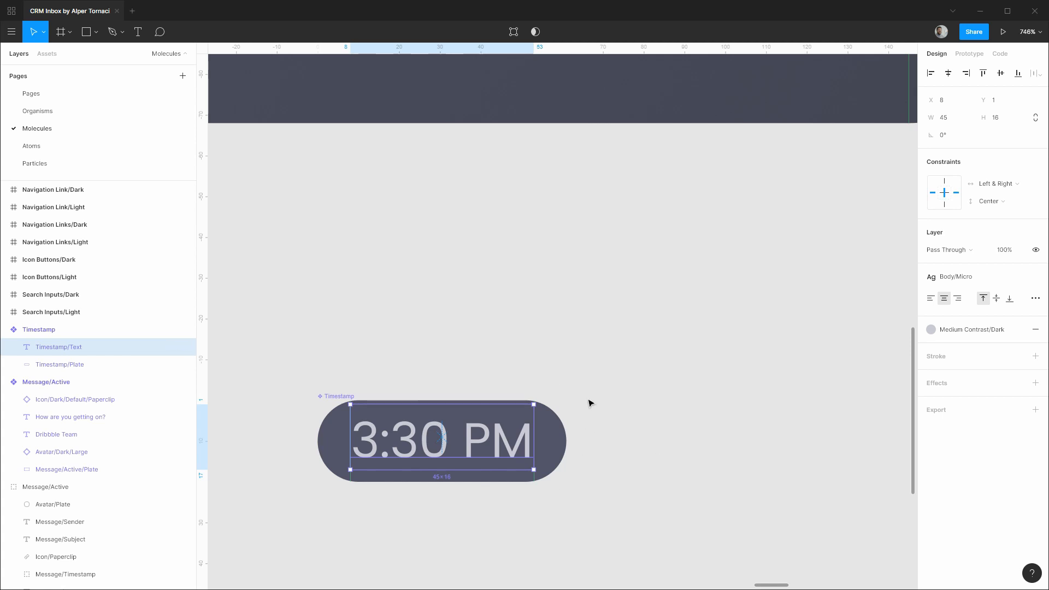
pyautogui.click(623, 370)
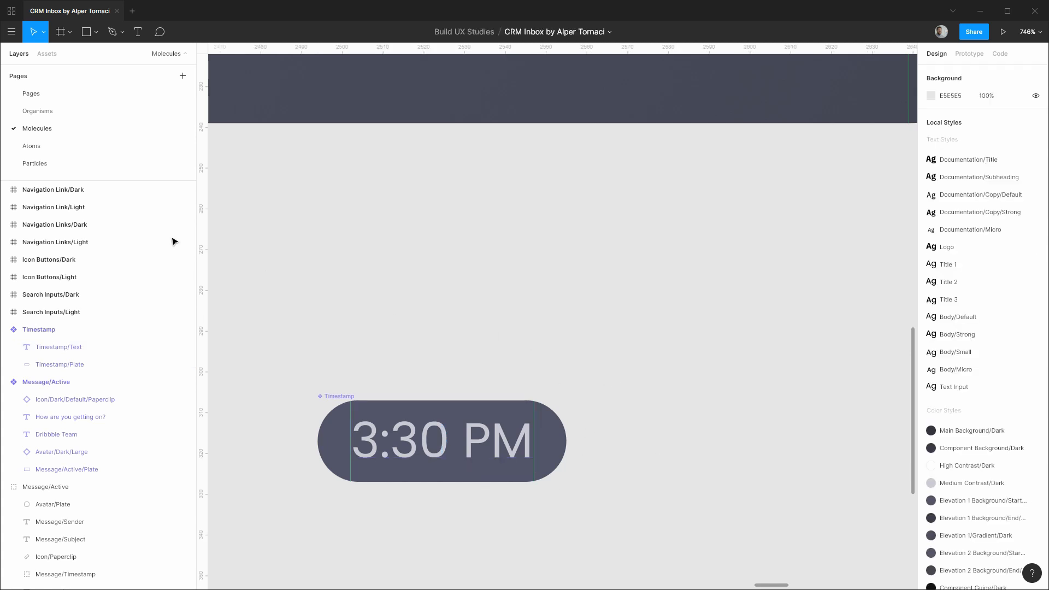
# Step: Check the Body Micro 12/16 sample in the Typography frame on the Particles page, then return to the Molecules page
pyautogui.click(82, 165)
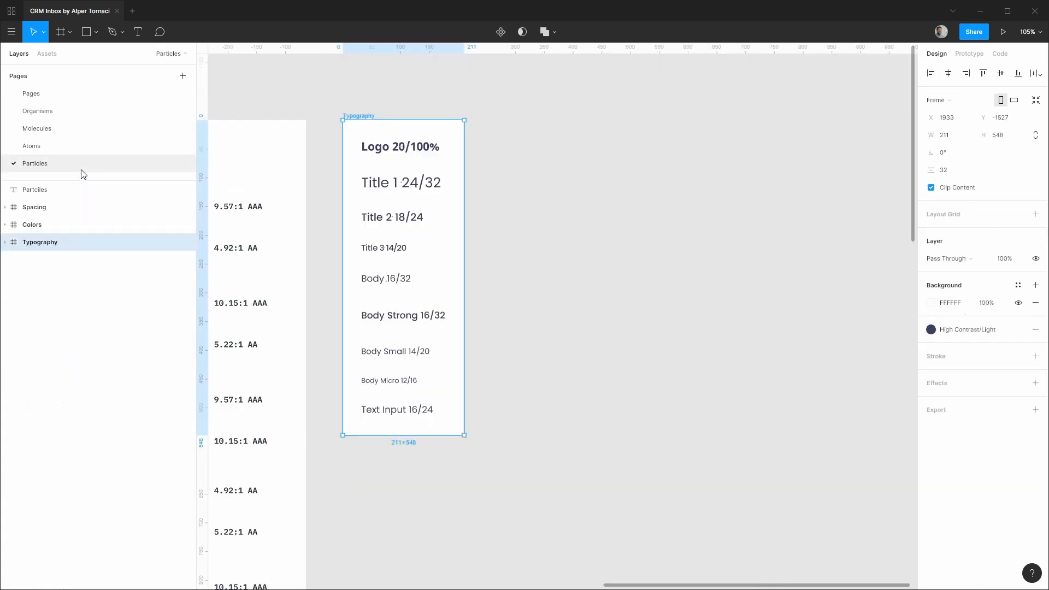
pyautogui.click(411, 383)
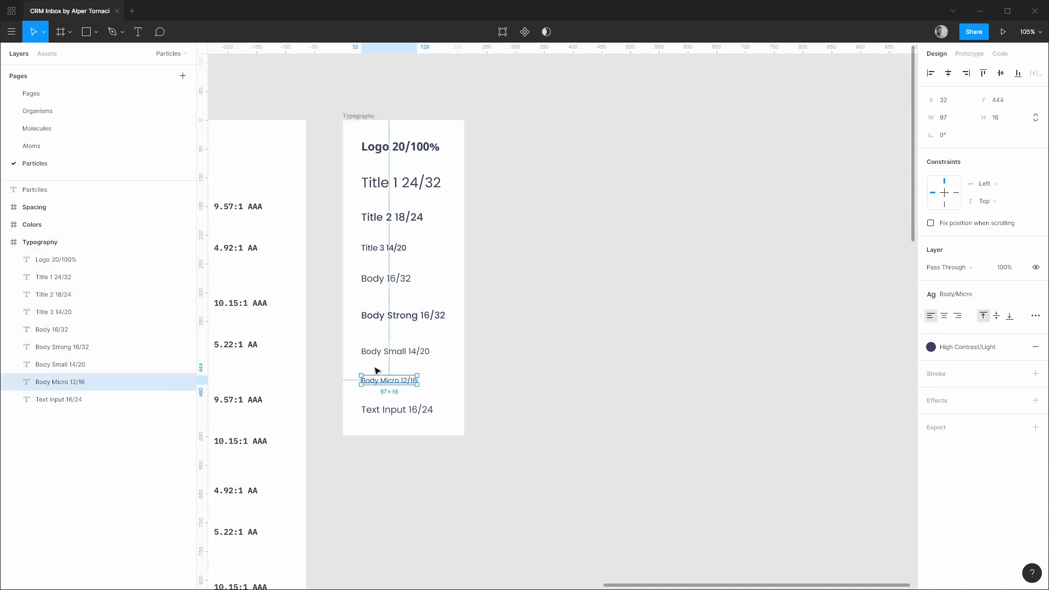
pyautogui.scroll(5, 393, 384)
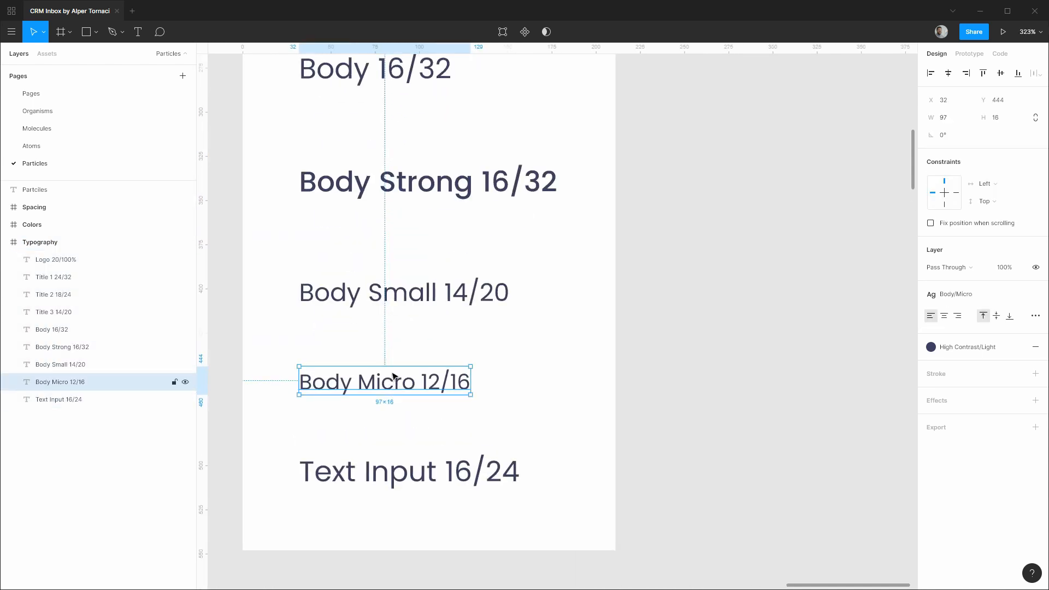
pyautogui.click(81, 130)
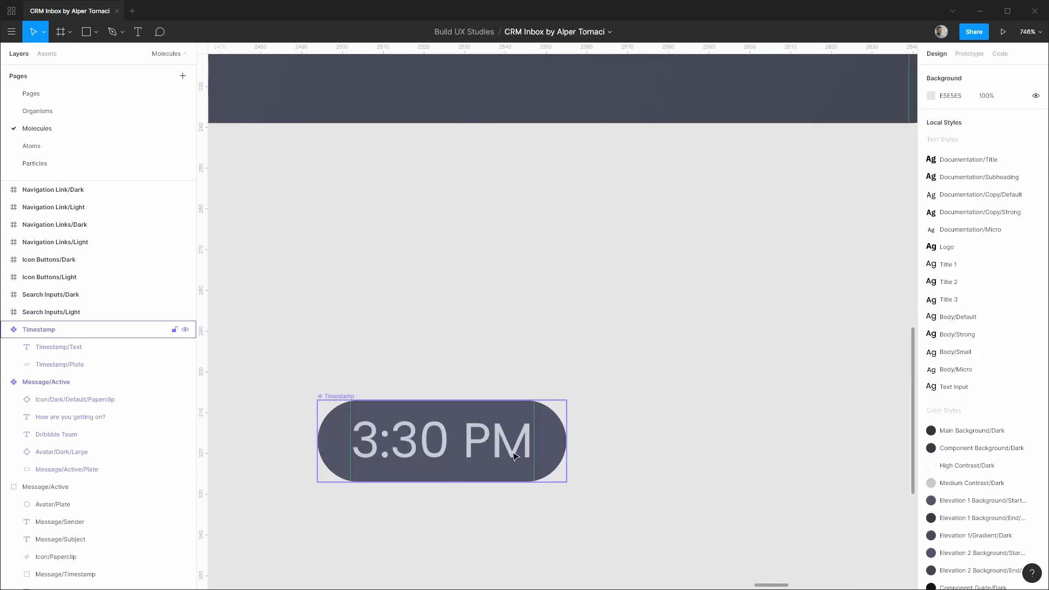
# Step: Rename the Timestamp component as Timestamp/Dark
pyautogui.click(331, 405)
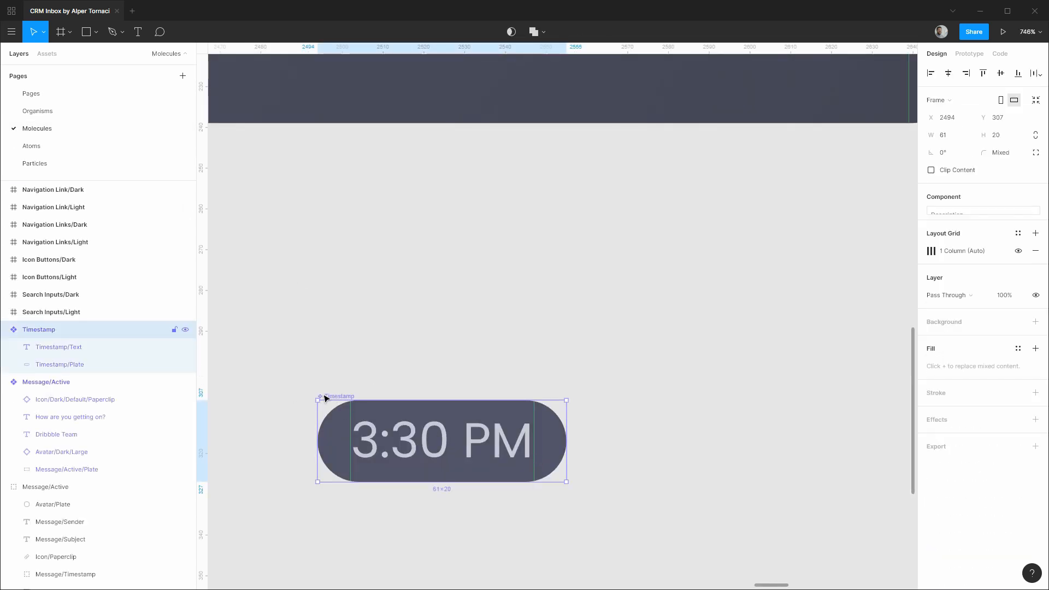
pyautogui.hotkey('ctrl', 'r')
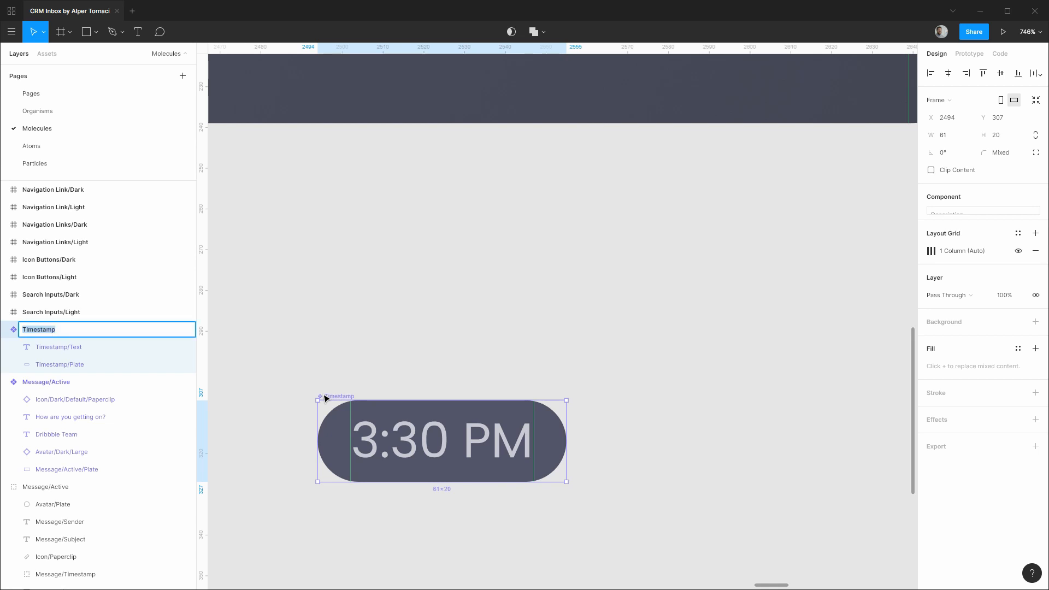
pyautogui.press('Right')
pyautogui.write('/Dark')
pyautogui.press('Return')
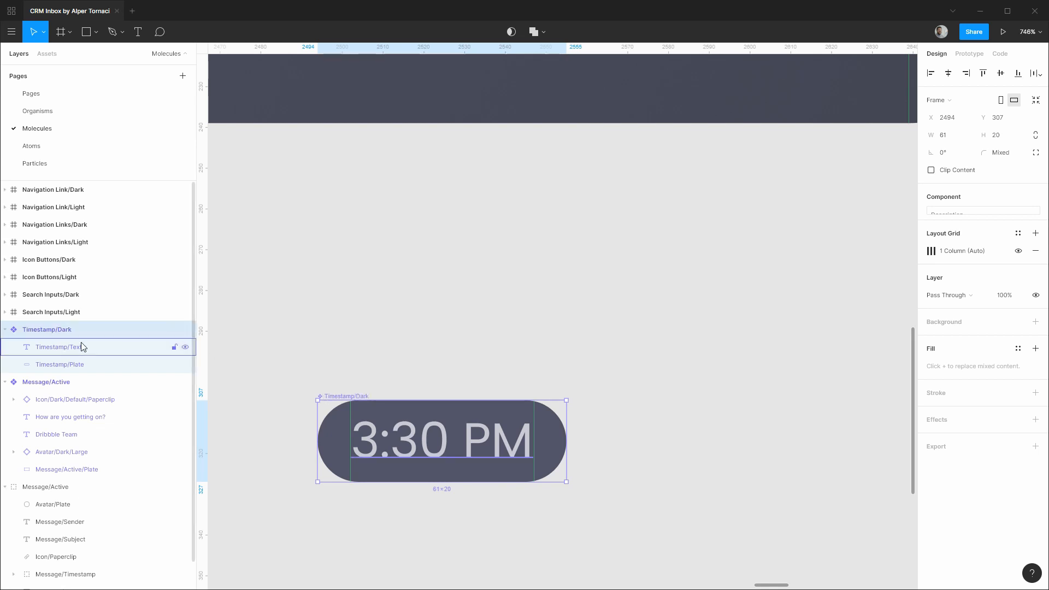
# Step: Draw a frame about 128 × 82 px around the Timestamp/Dark component
pyautogui.scroll(-5, 508, 363)
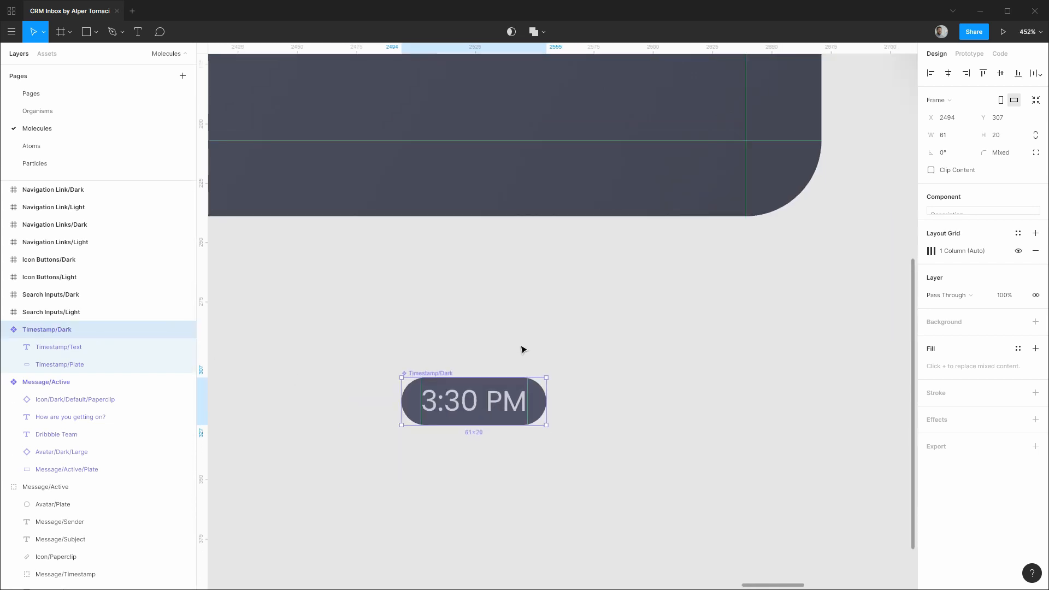
pyautogui.click(682, 379)
pyautogui.press('f')
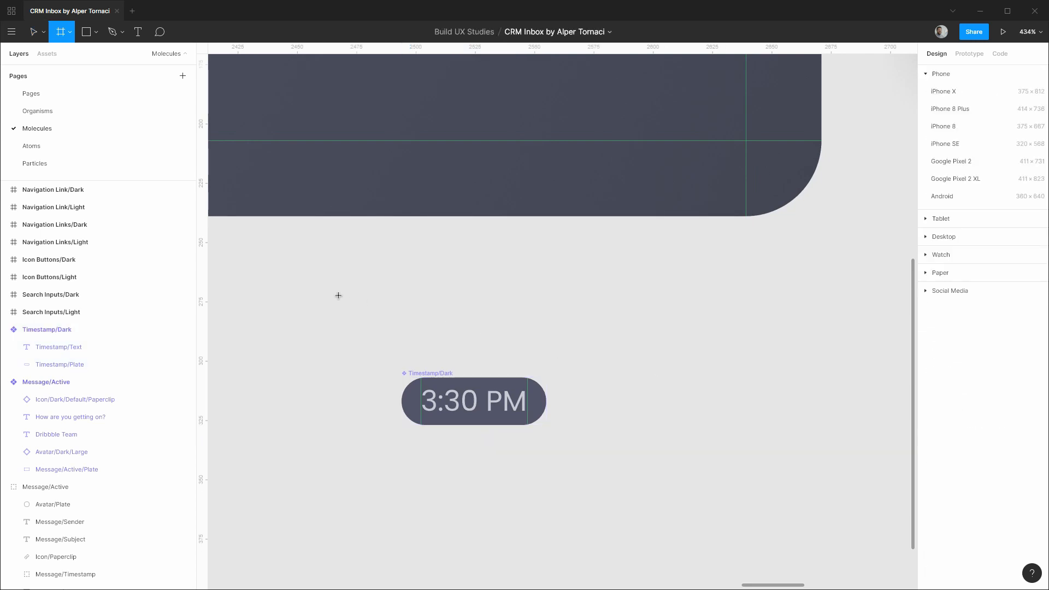
pyautogui.moveTo(338, 295); pyautogui.dragTo(638, 489)
# Step: Name the new frame Timestamps/Dark and apply the Main Background/Dark color style to its background
pyautogui.hotkey('ctrl', 'r')
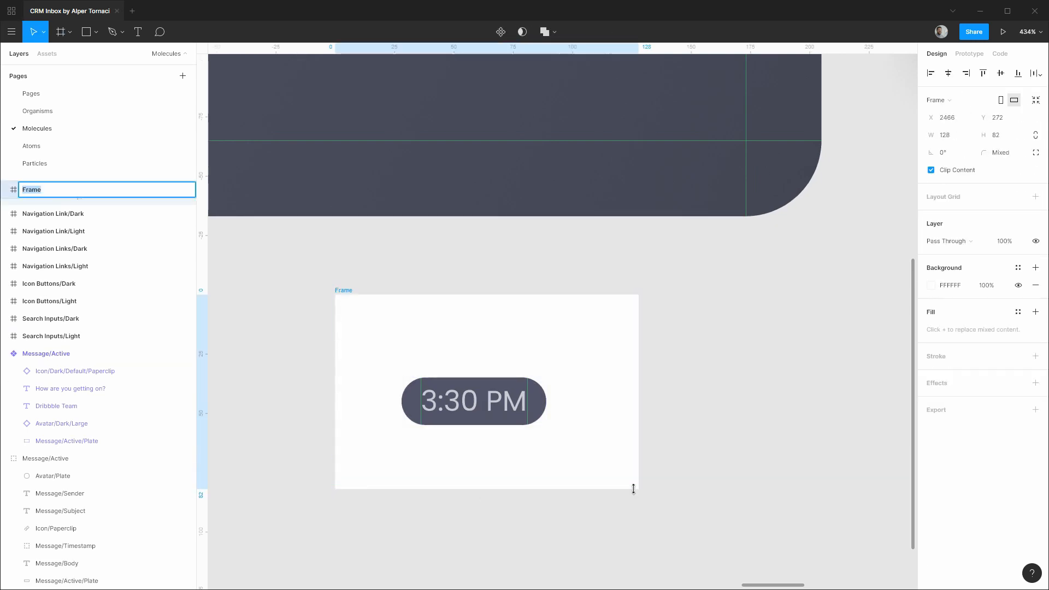
pyautogui.write('Timestamps/Dark')
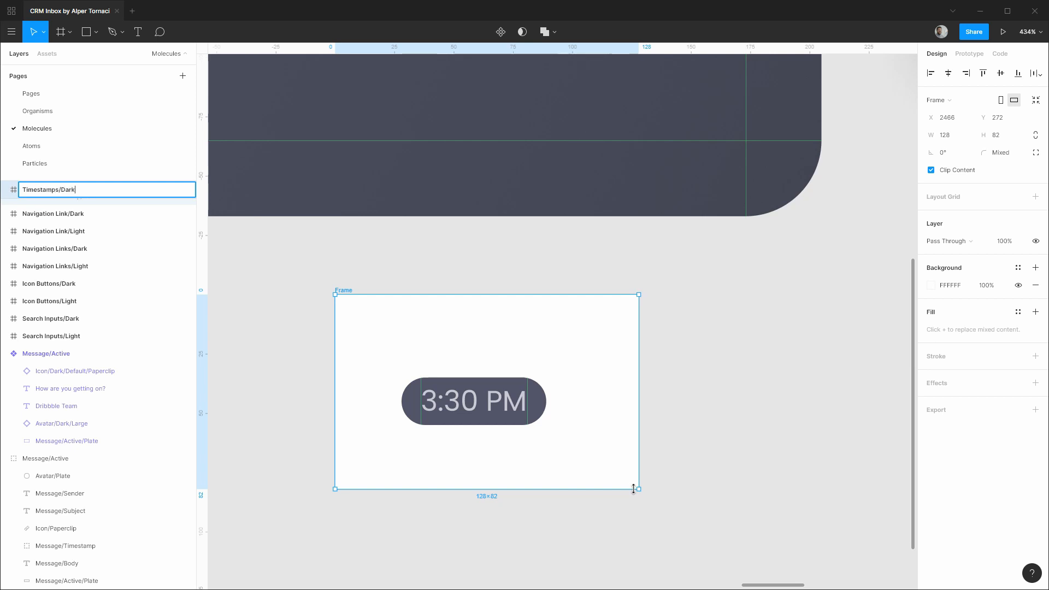
pyautogui.press('Return')
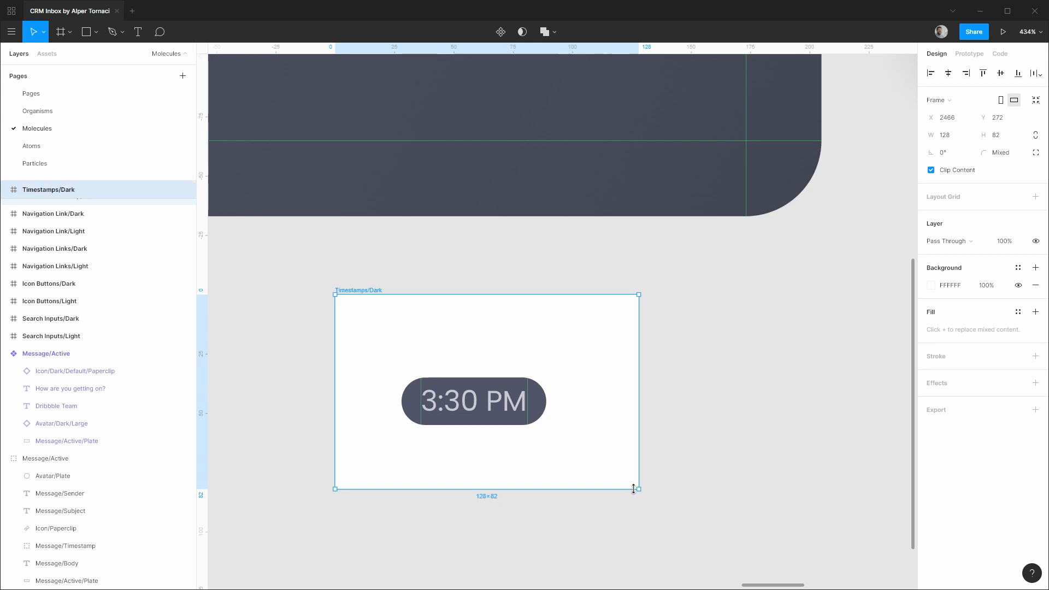
pyautogui.click(1018, 268)
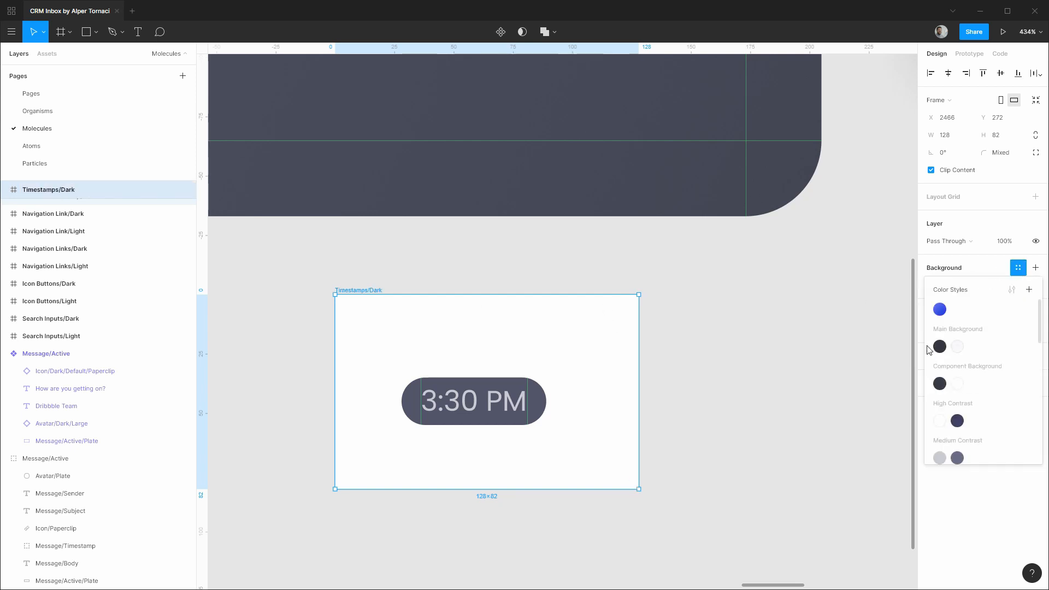
pyautogui.click(944, 349)
# Step: Position the Timestamp/Dark component at X 32, Y 32 inside the Timestamps/Dark frame
pyautogui.click(462, 401)
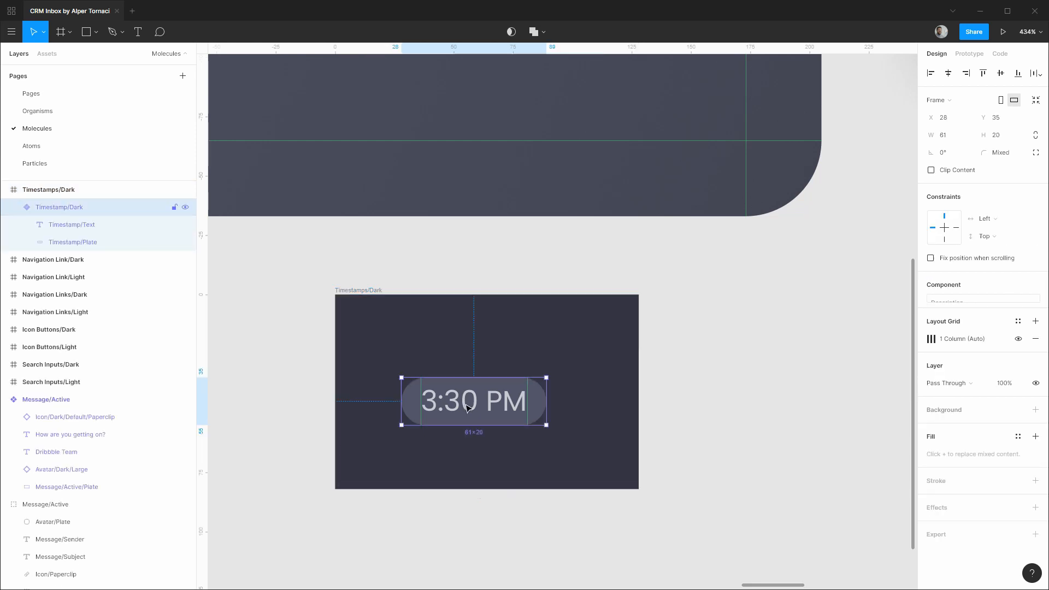
pyautogui.moveTo(489, 397); pyautogui.dragTo(479, 369)
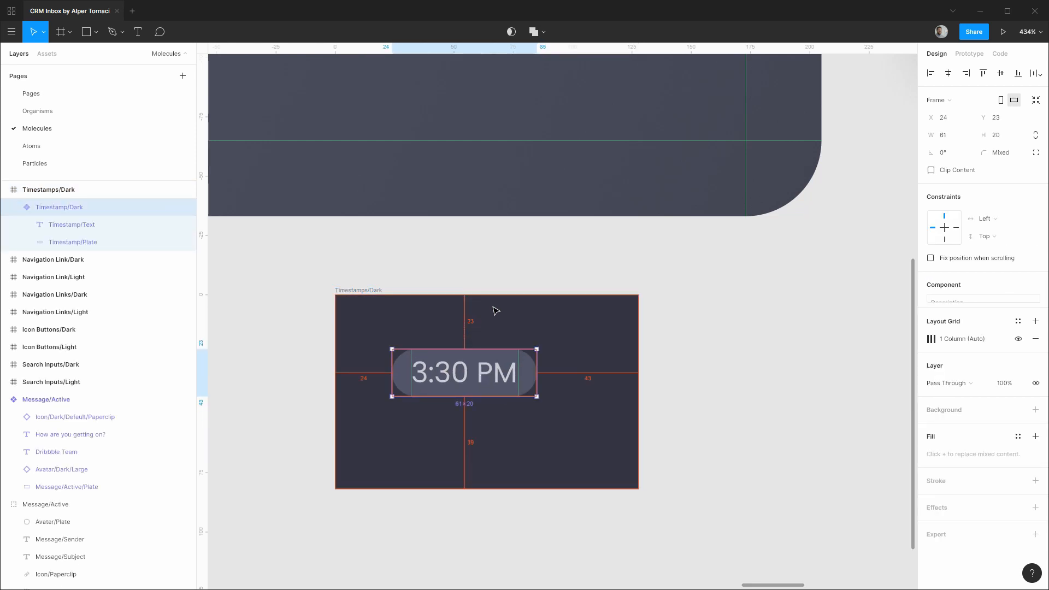
pyautogui.press('Right')
pyautogui.press('Right')
pyautogui.press('Right')
pyautogui.press('Right')
pyautogui.press('Right')
pyautogui.press('Right')
pyautogui.press('Right')
pyautogui.press('Right')
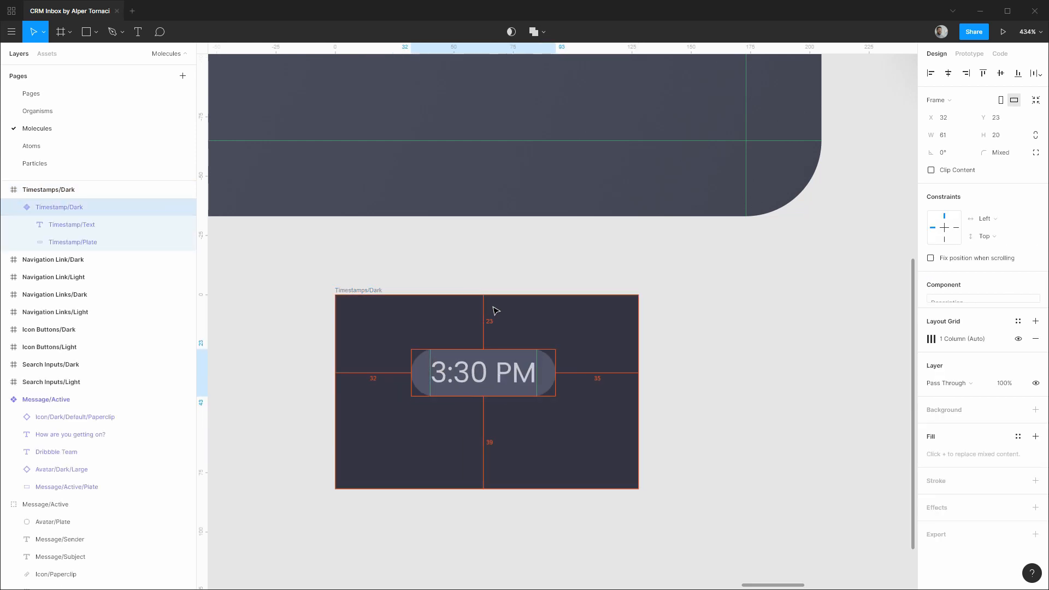
pyautogui.press('Down')
pyautogui.press('Down')
pyautogui.press('Down')
pyautogui.press('Down')
pyautogui.press('Down')
pyautogui.press('Down')
pyautogui.press('Down')
pyautogui.press('Down')
pyautogui.press('Down')
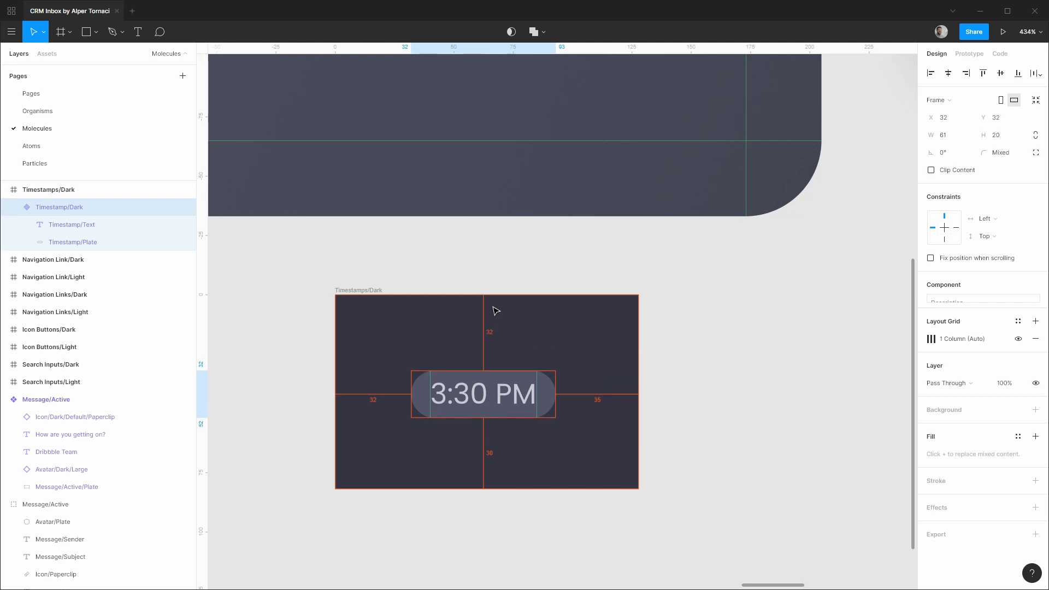
# Step: Resize the Timestamps/Dark frame to 125 × 84 px for 32 px of padding around the component, and collapse its layers
pyautogui.click(380, 290)
pyautogui.moveTo(639, 489); pyautogui.dragTo(556, 418)
pyautogui.hotkey('ctrl', 'shift', 'Right')
pyautogui.hotkey('ctrl', 'shift', 'Right')
pyautogui.hotkey('ctrl', 'shift', 'Right')
pyautogui.hotkey('ctrl', 'shift', 'Right')
pyautogui.hotkey('ctrl', 'shift', 'Down')
pyautogui.hotkey('ctrl', 'shift', 'Down')
pyautogui.hotkey('ctrl', 'shift', 'Down')
pyautogui.hotkey('ctrl', 'shift', 'Down')
pyautogui.moveTo(1, 190); pyautogui.dragTo(1, 190)
pyautogui.click(5, 190)
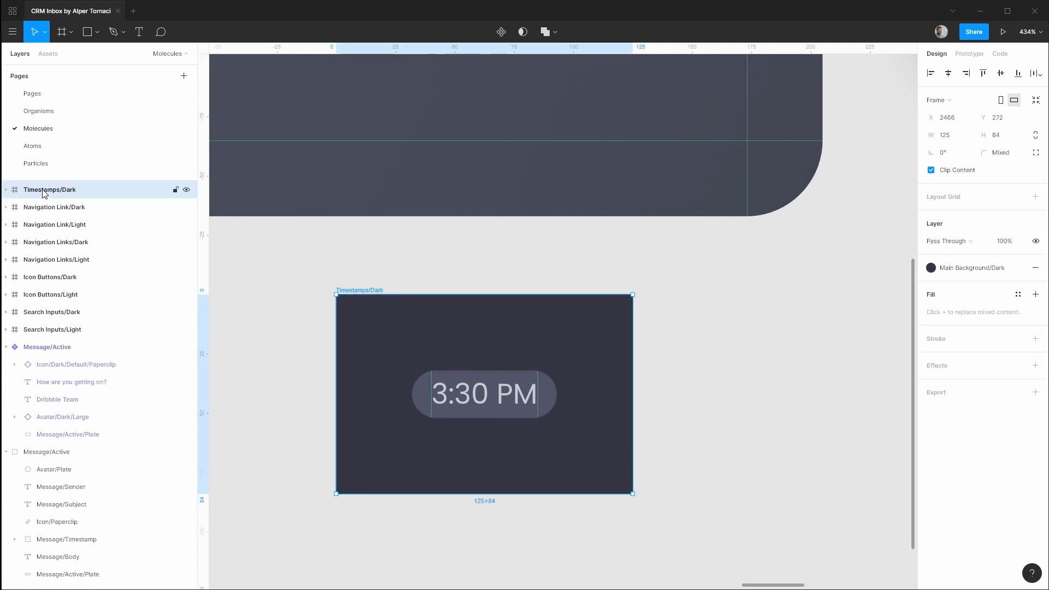
# Step: Duplicate the Timestamps/Dark frame 32 px to its right at X 2623 and apply the Main Background/Light color style to the copy
pyautogui.moveTo(374, 290); pyautogui.dragTo(747, 296)
pyautogui.moveTo(869, 263); pyautogui.dragTo(494, 276)
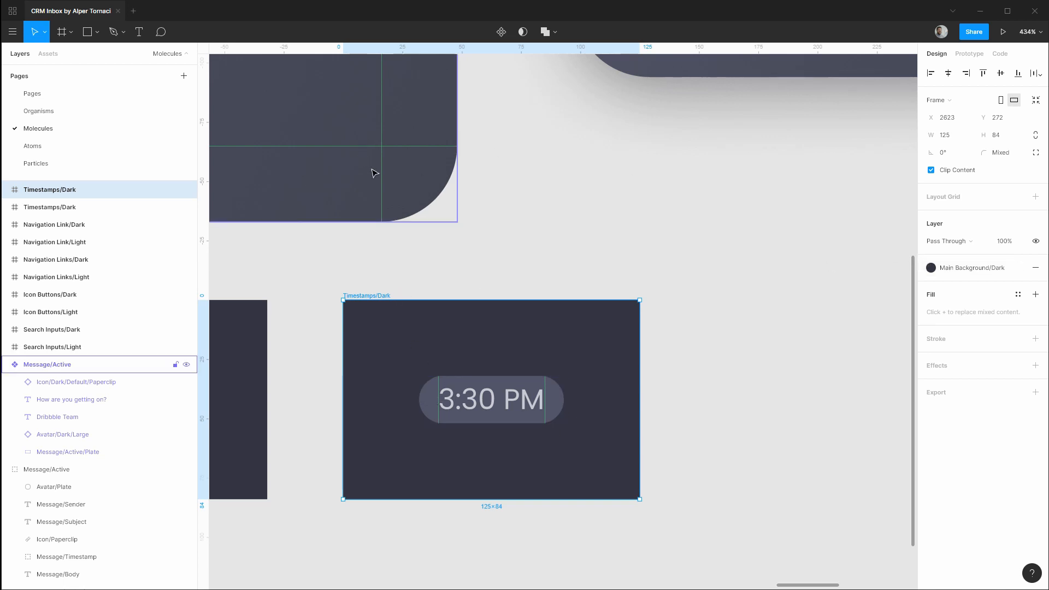
pyautogui.click(949, 273)
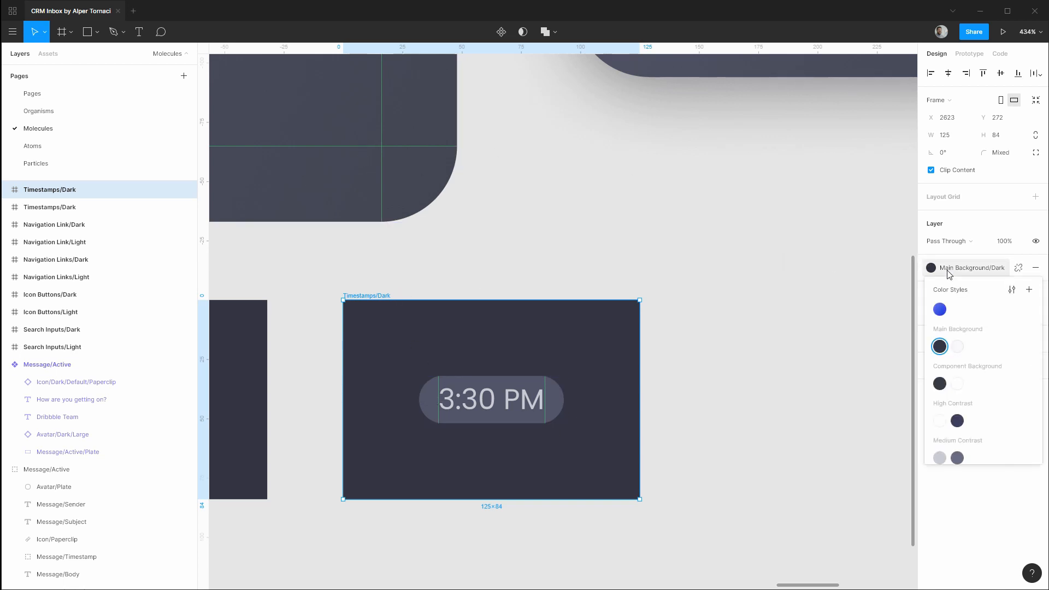
pyautogui.click(957, 347)
# Step: Rename the duplicated light-background frame Timestamps/Light
pyautogui.hotkey('ctrl', 'r')
pyautogui.press('End')
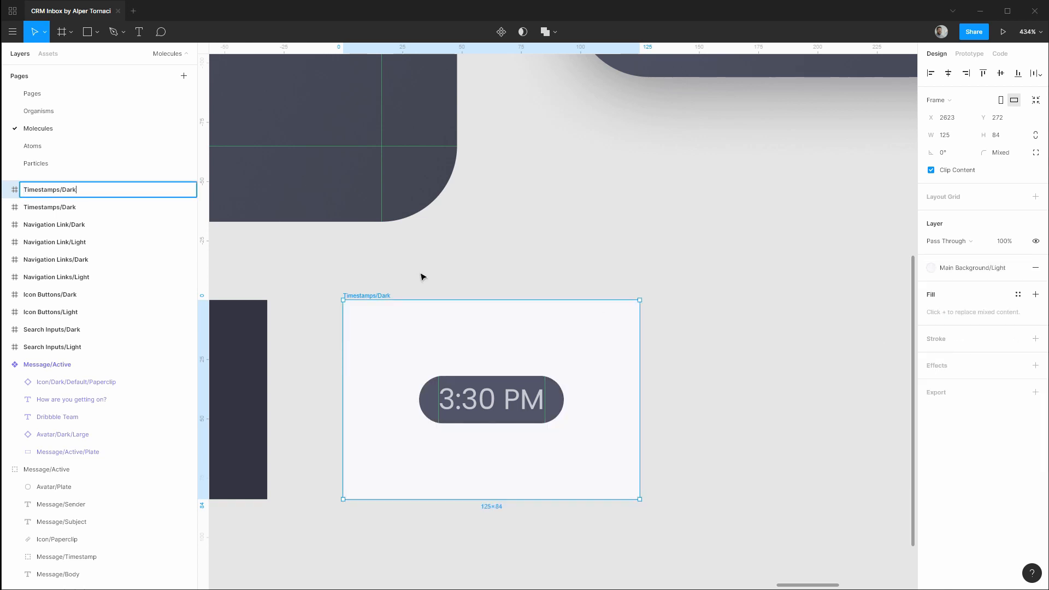
pyautogui.write('Light')
pyautogui.press('Return')
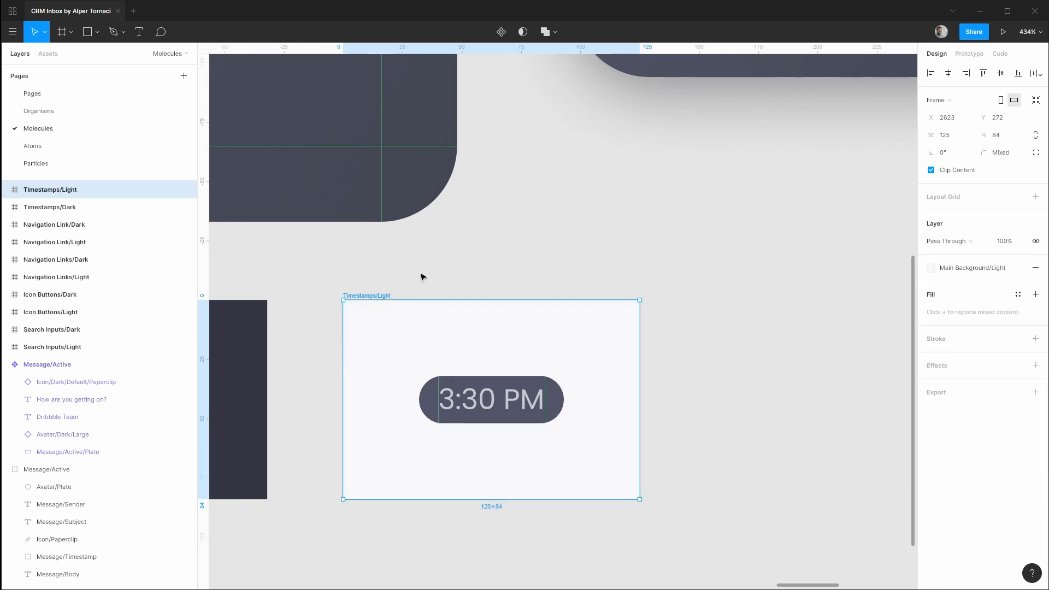
pyautogui.scroll(-1, 71, 224)
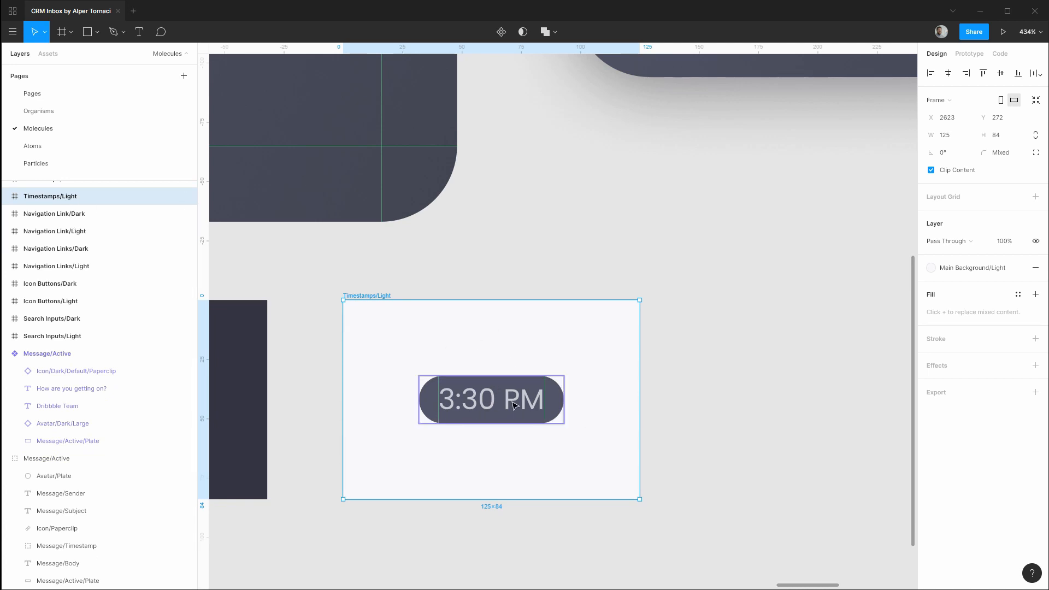
# Step: Examine the light CRM dashboard reference on the Pages page for how it styles small elements, and return to the Molecules page
pyautogui.click(34, 96)
pyautogui.scroll(-6, 530, 304)
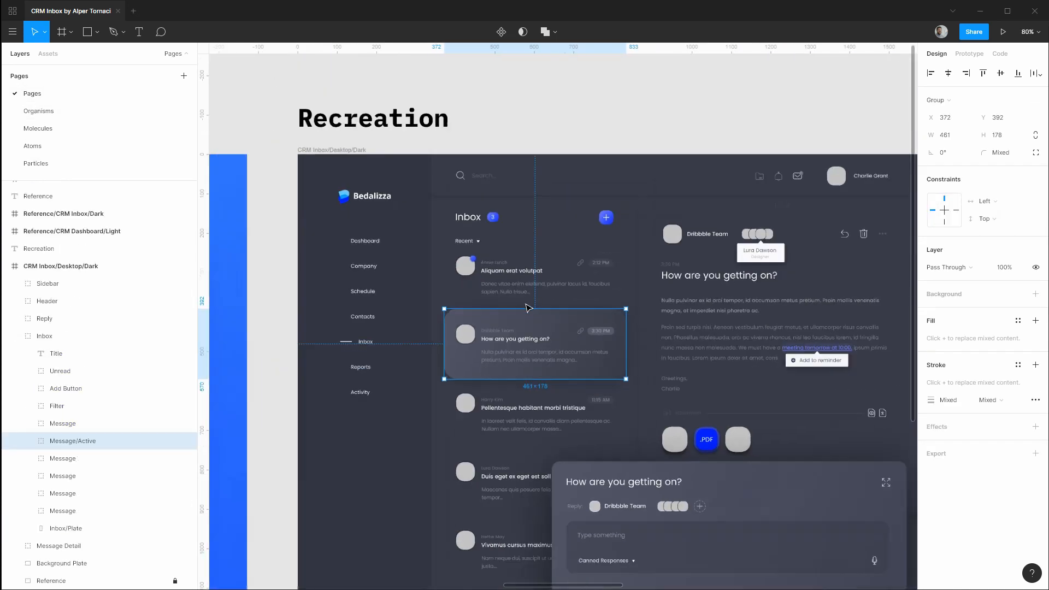
pyautogui.moveTo(319, 157); pyautogui.dragTo(662, 149)
pyautogui.scroll(4, 472, 386)
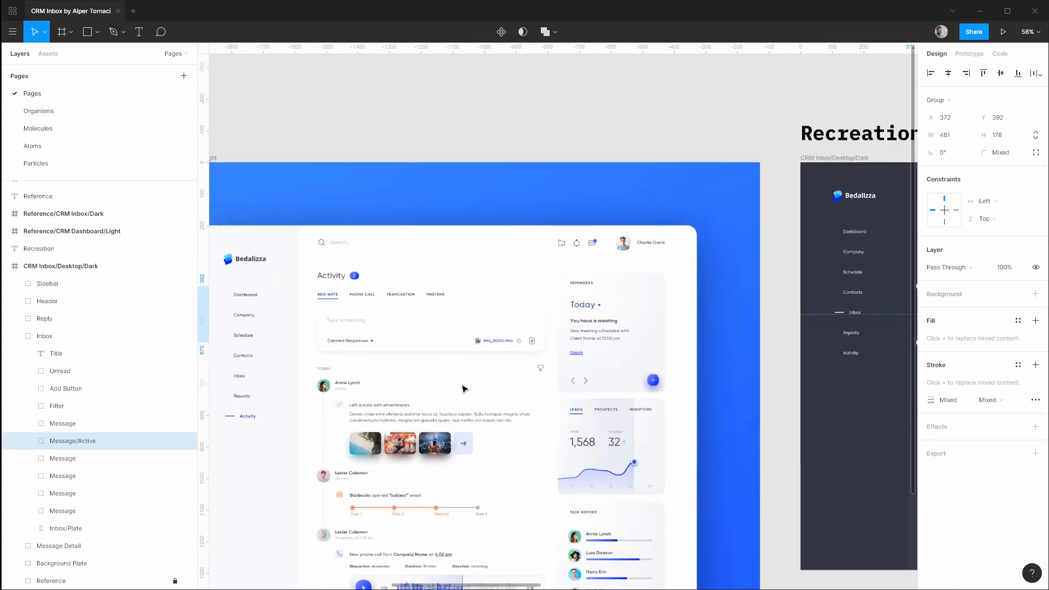
pyautogui.moveTo(474, 403); pyautogui.dragTo(520, 337)
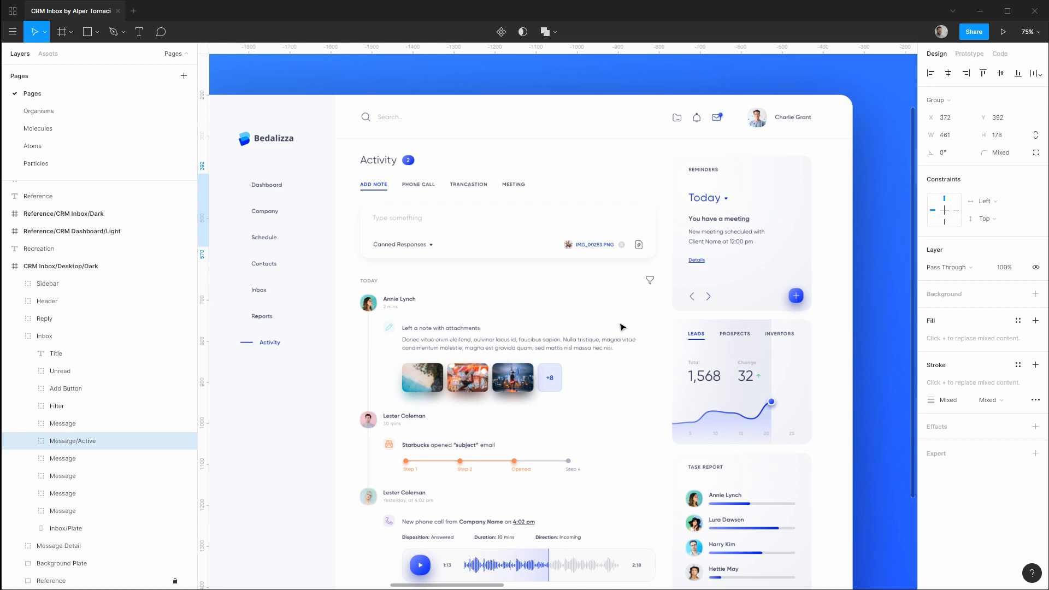
pyautogui.moveTo(321, 304); pyautogui.dragTo(438, 286)
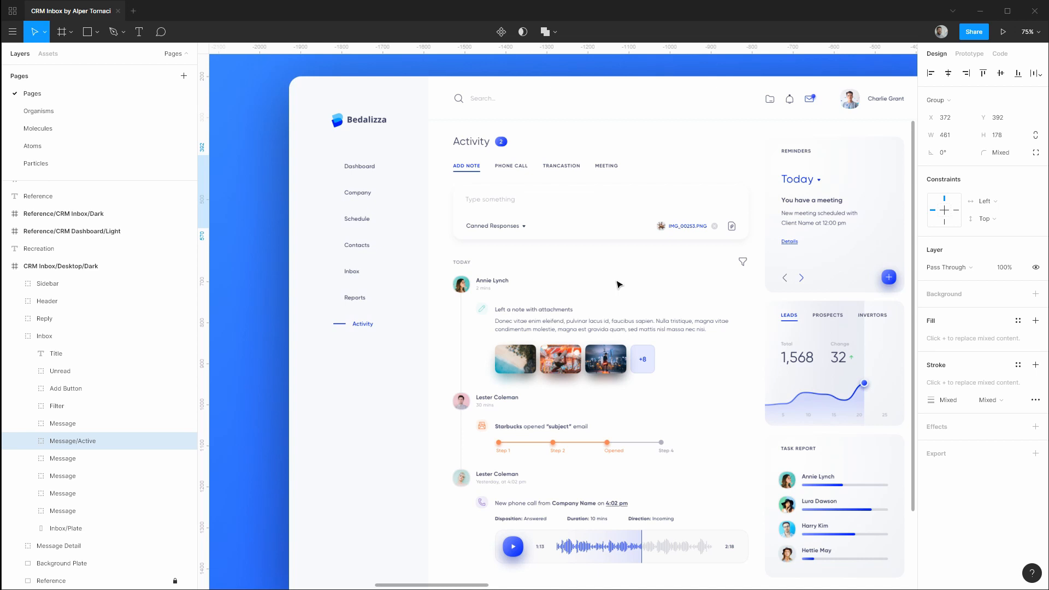
pyautogui.click(87, 129)
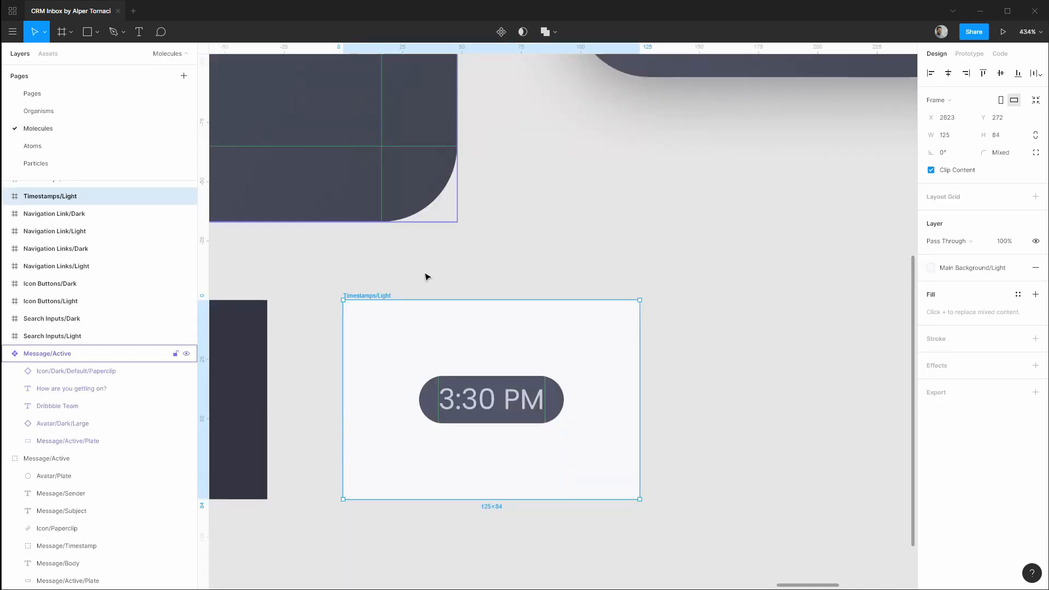
# Step: Apply the Medium Contrast/Light color style to the Timestamp/Text layer of the instance in the Timestamps/Light frame
pyautogui.click(579, 343)
pyautogui.click(506, 383)
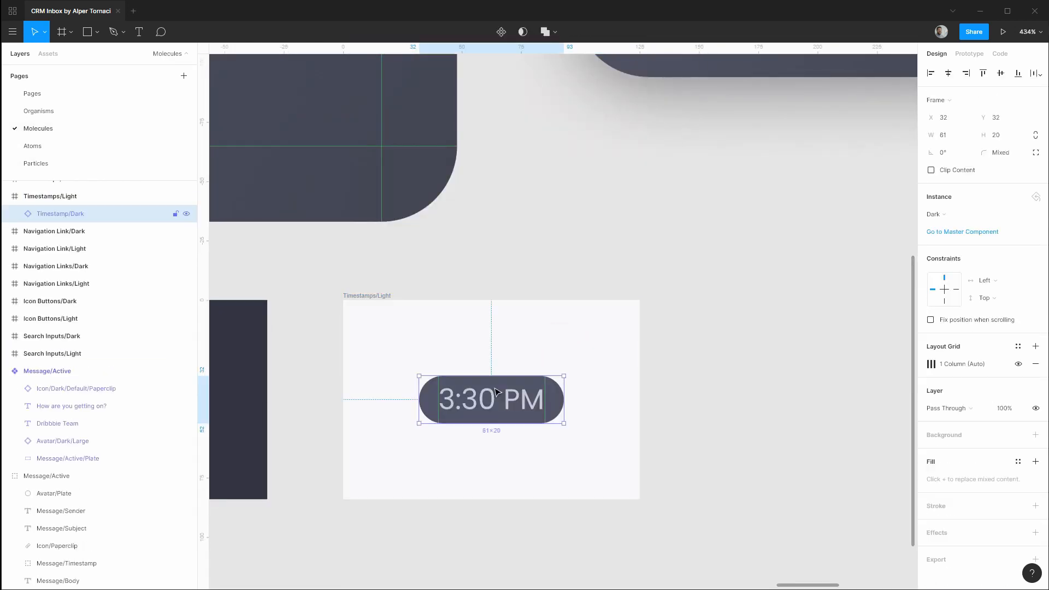
pyautogui.click(14, 214)
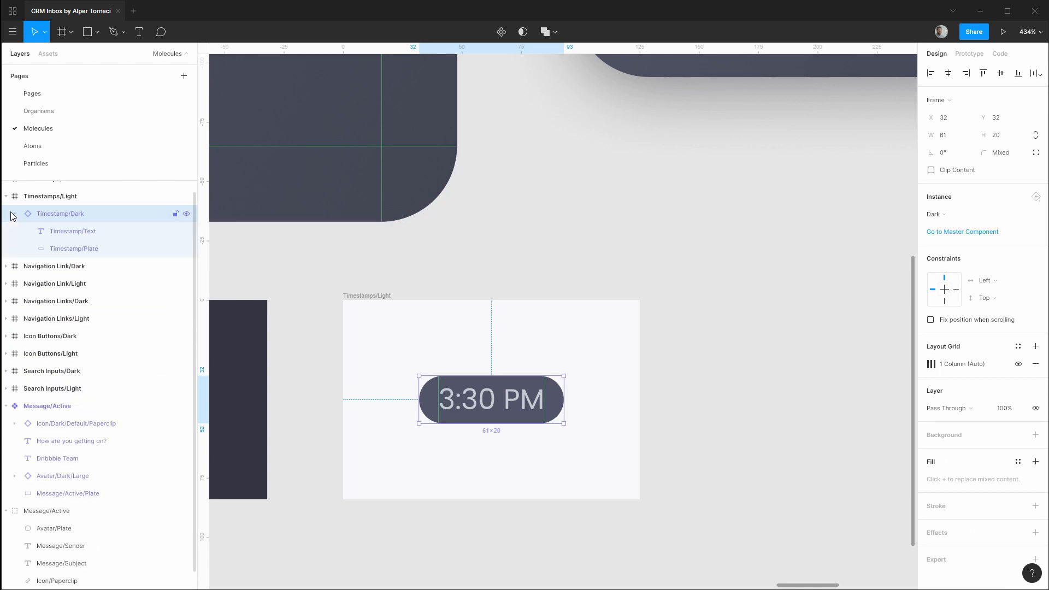
pyautogui.click(70, 233)
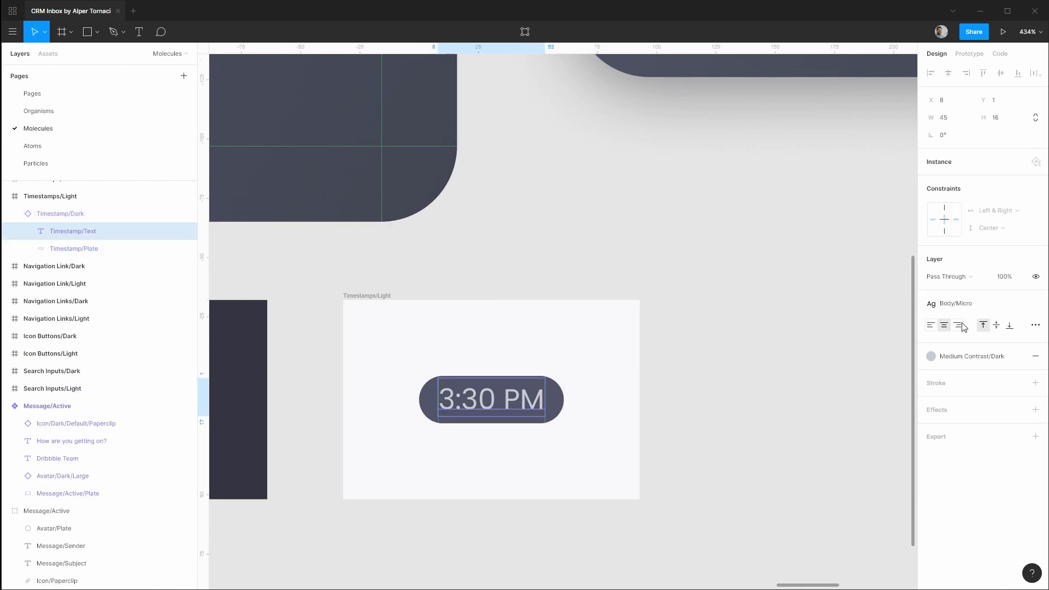
pyautogui.click(971, 357)
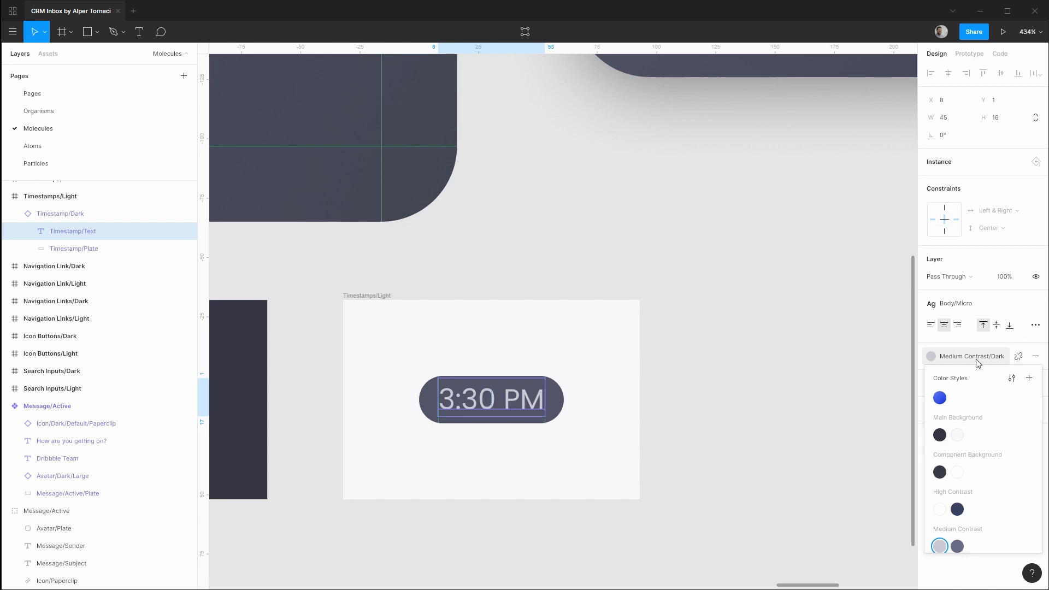
pyautogui.click(958, 546)
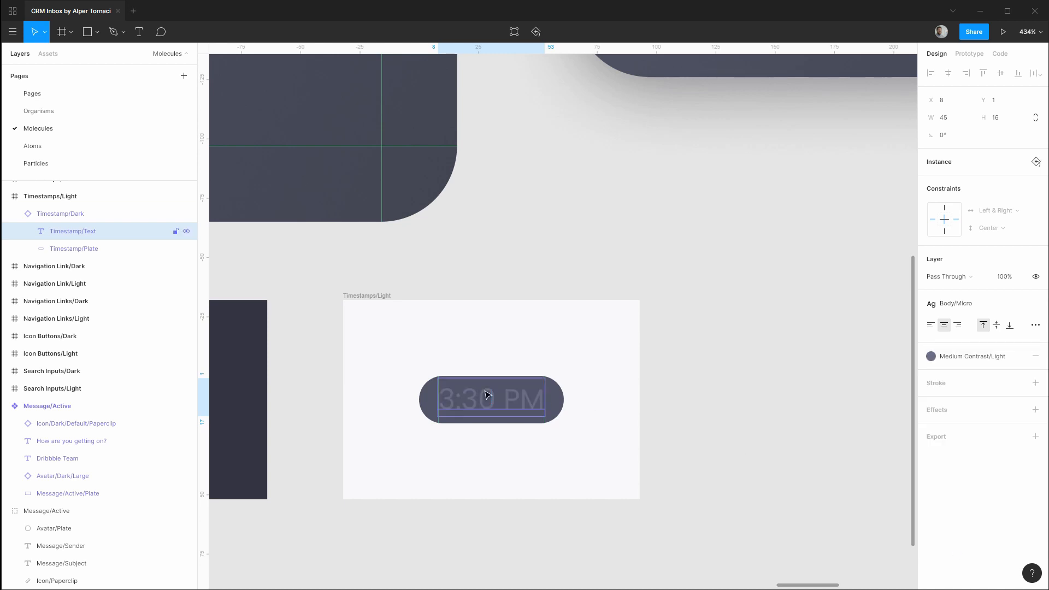
# Step: Change the fill of the instance's Timestamp/Plate layer to the light Elevation 2 Background/Start color style
pyautogui.click(80, 249)
pyautogui.click(958, 303)
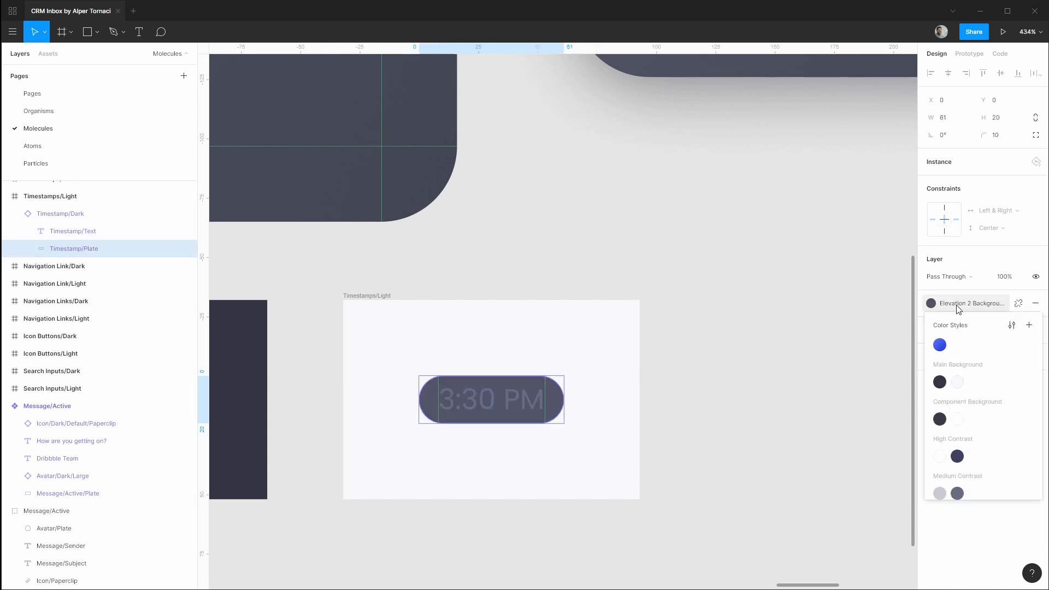
pyautogui.scroll(-6, 962, 422)
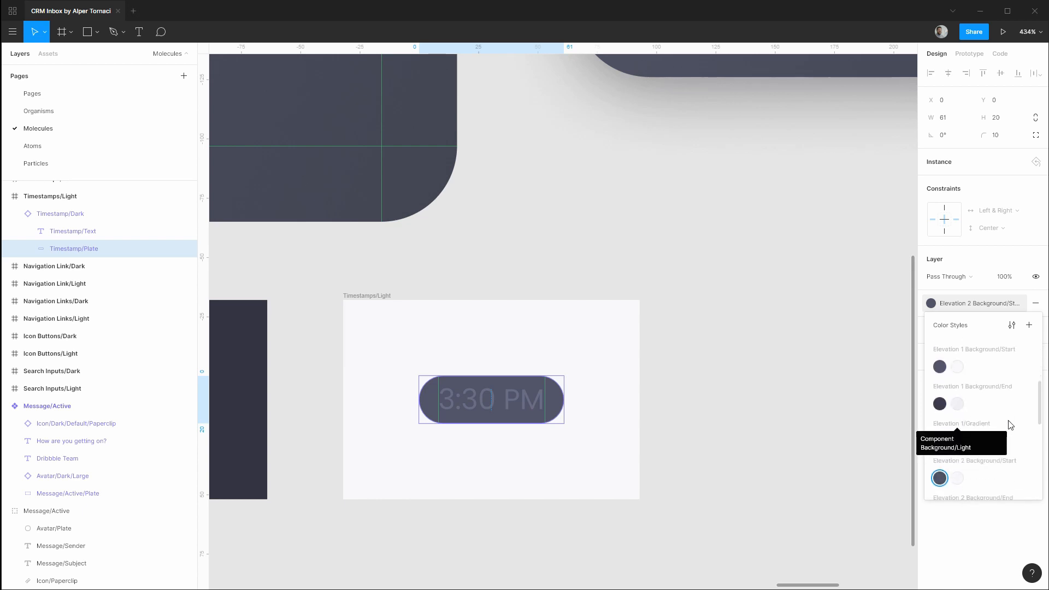
pyautogui.click(961, 427)
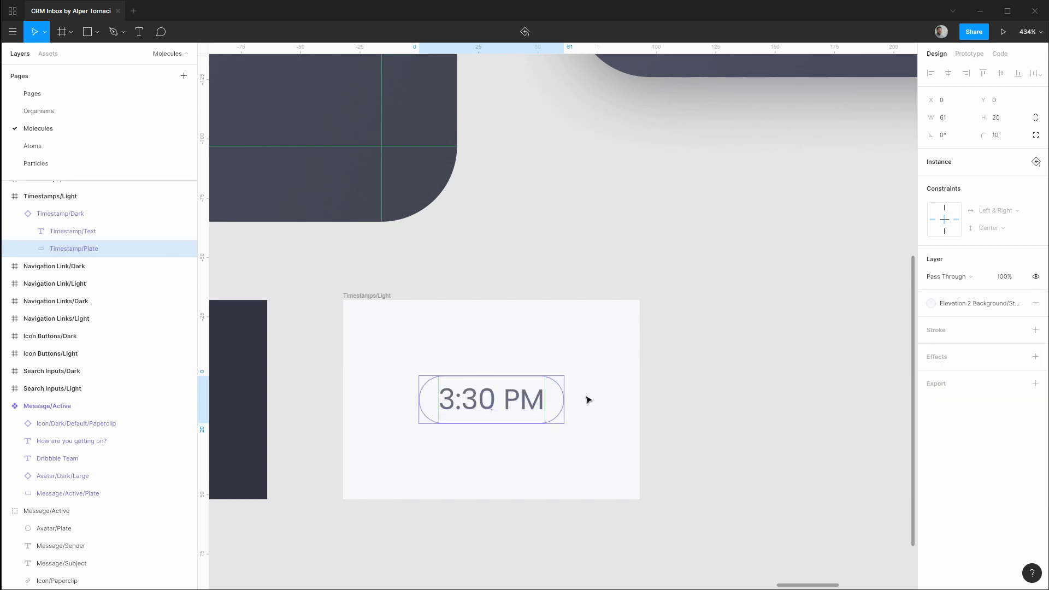
pyautogui.click(816, 386)
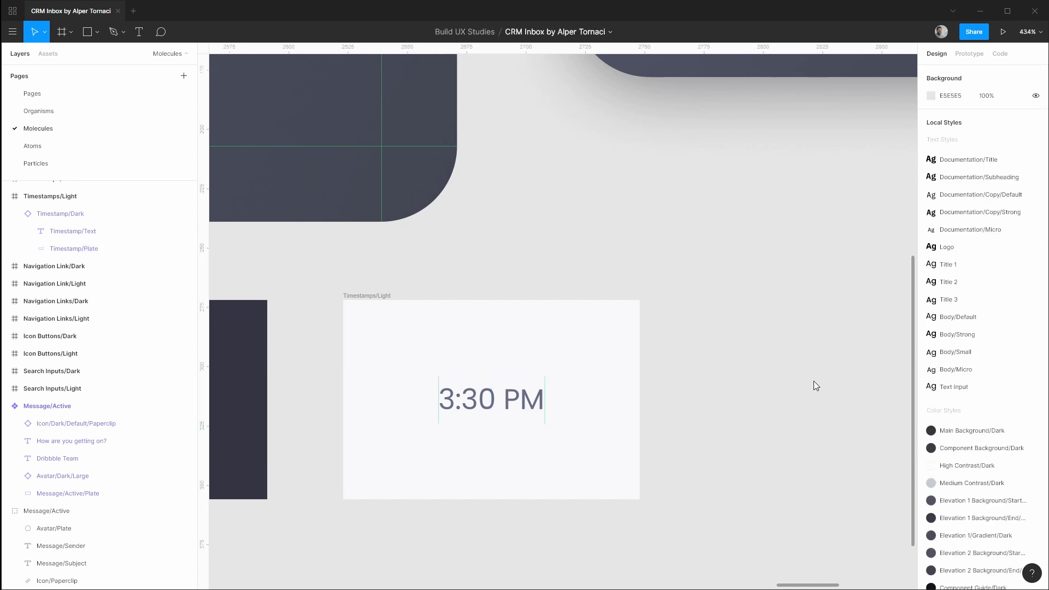
# Step: Add a 1 px inside stroke to the Timestamp/Plate layer in the Timestamps/Light frame, using the Component Guide/Light color style
pyautogui.click(498, 397)
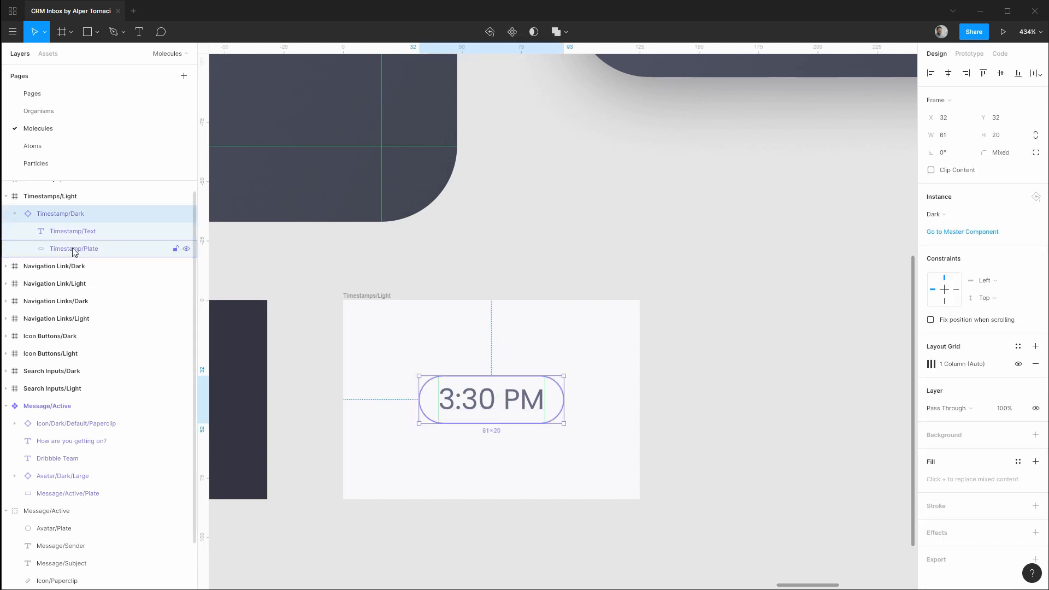
pyautogui.click(136, 249)
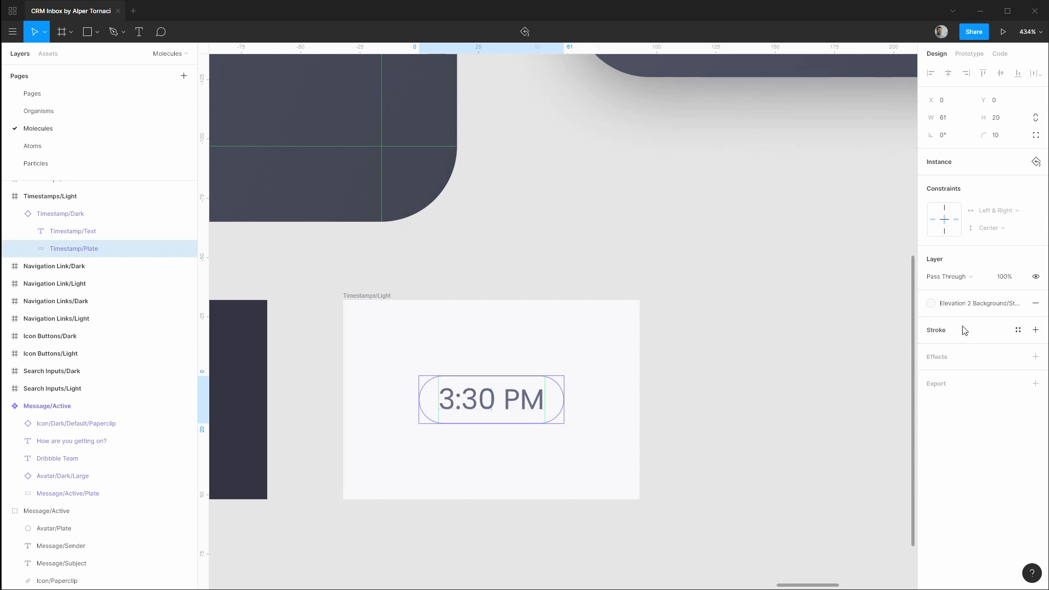
pyautogui.click(1036, 330)
pyautogui.click(1018, 330)
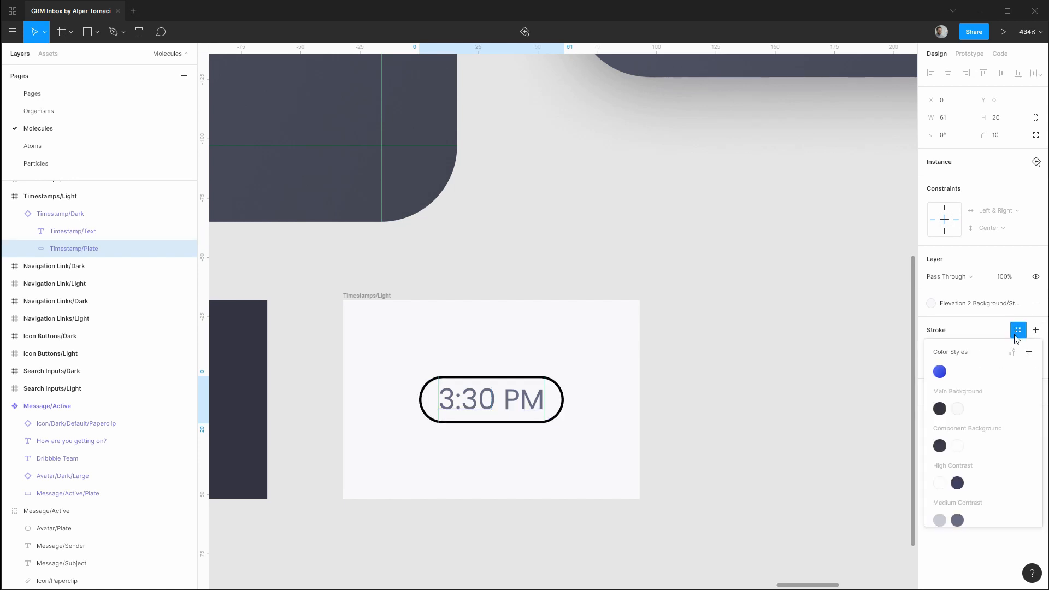
pyautogui.scroll(-3, 979, 434)
pyautogui.scroll(-3, 981, 437)
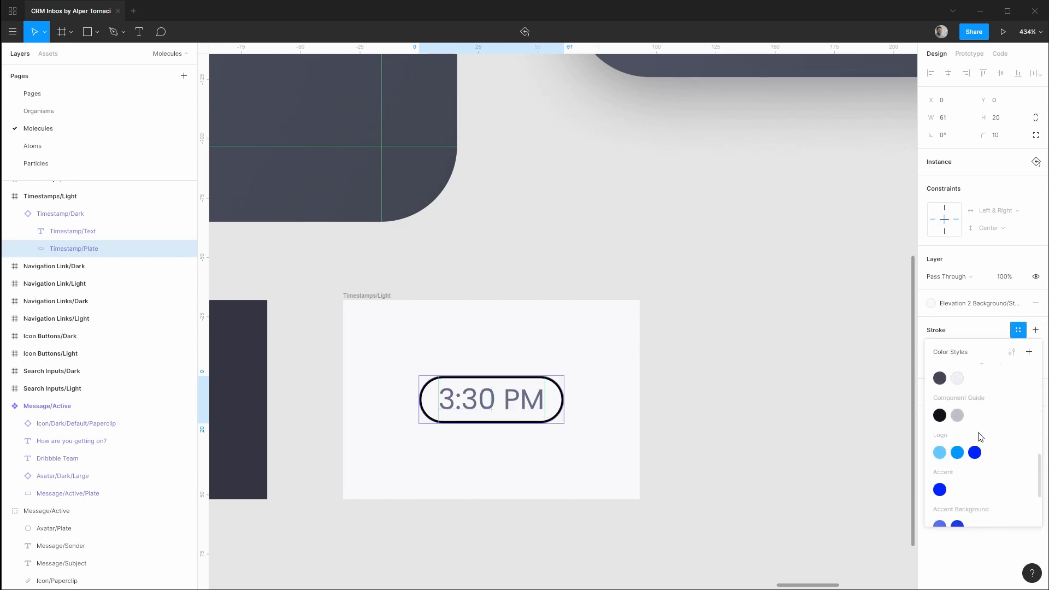
pyautogui.scroll(2, 978, 440)
pyautogui.click(958, 472)
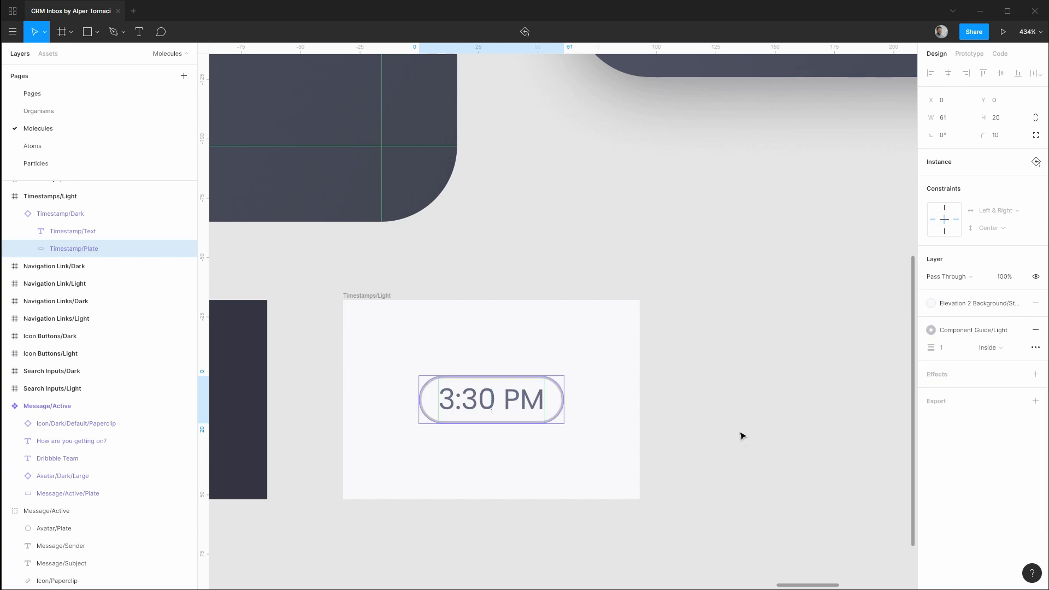
pyautogui.click(735, 421)
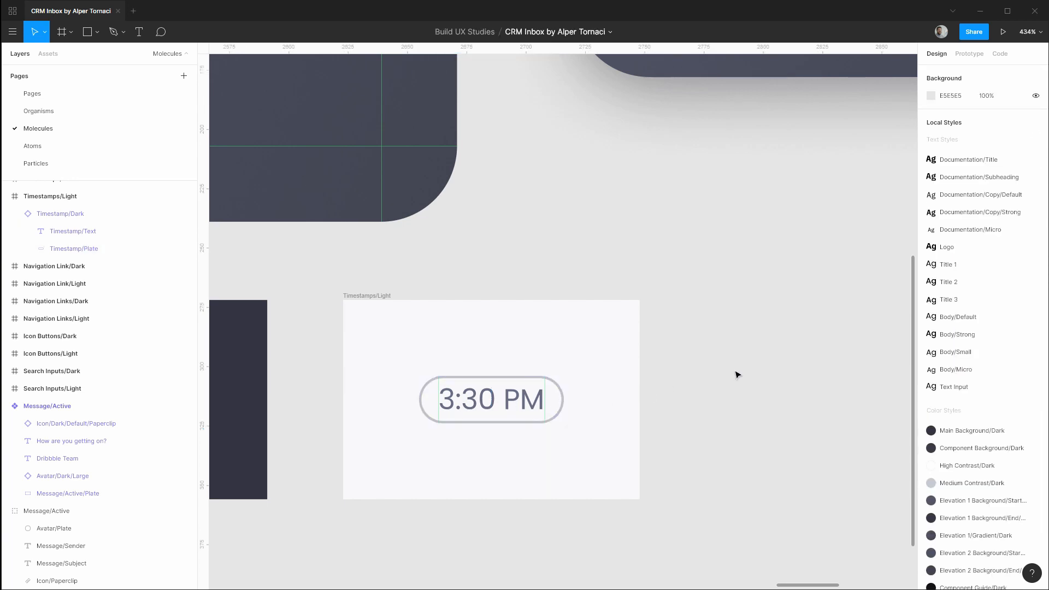
pyautogui.scroll(-4, 482, 410)
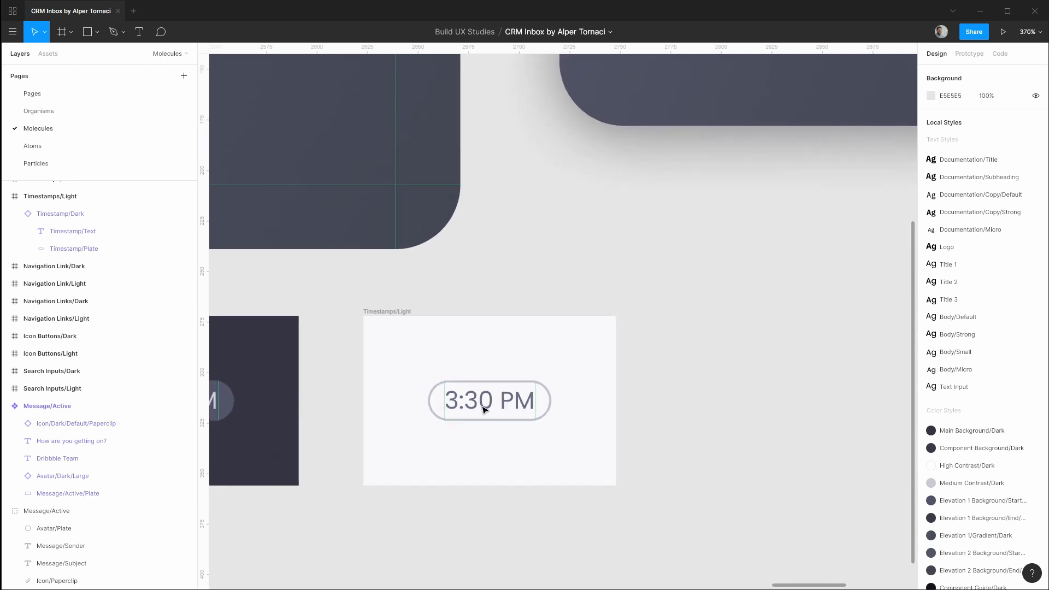
pyautogui.moveTo(482, 281); pyautogui.dragTo(657, 281)
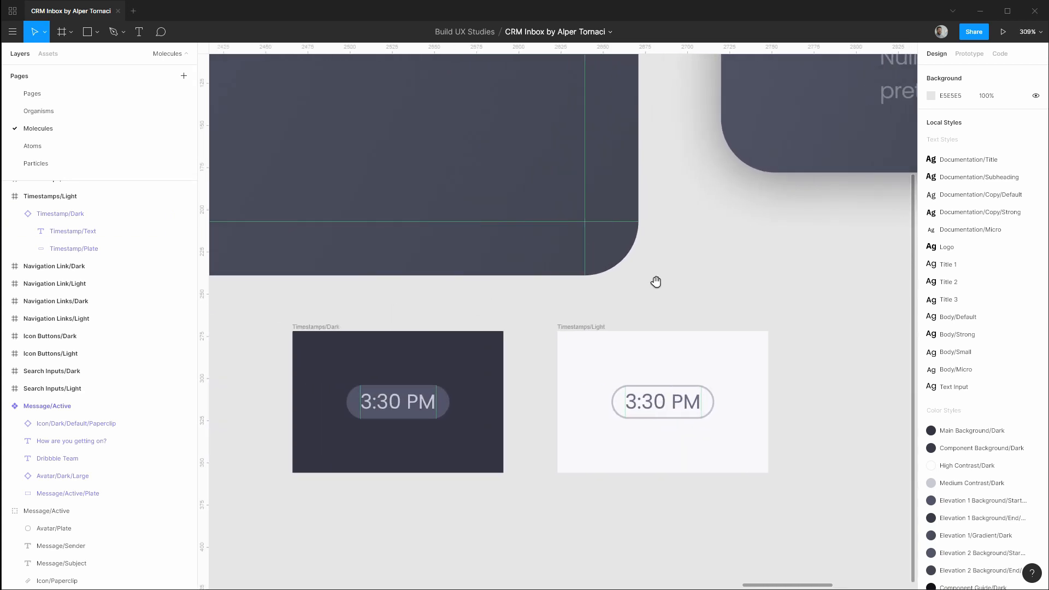
pyautogui.click(398, 409)
pyautogui.moveTo(398, 409); pyautogui.dragTo(669, 454)
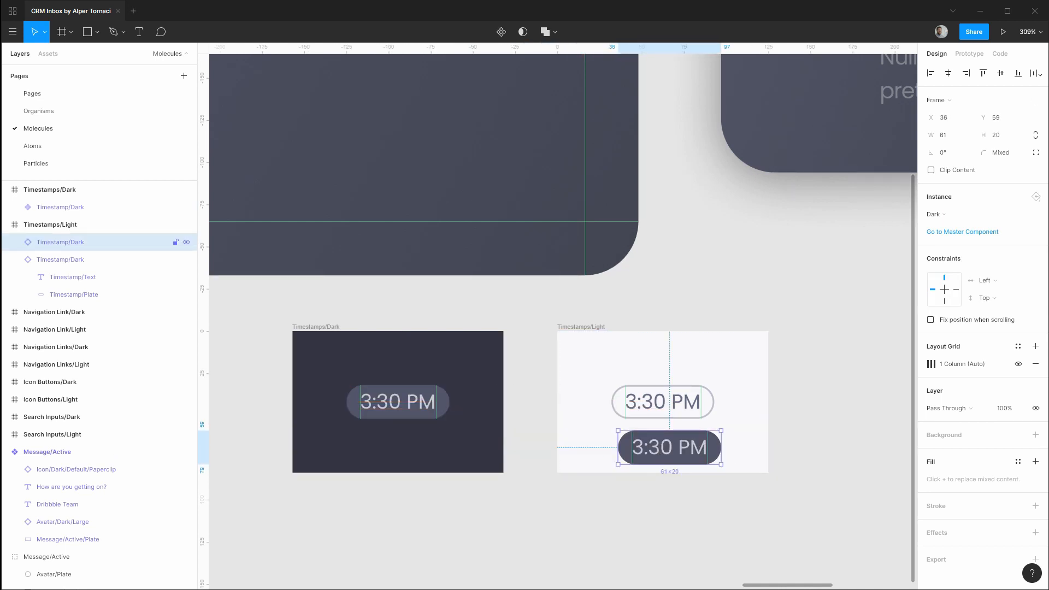
pyautogui.press('Escape')
pyautogui.click(684, 464)
pyautogui.press('Delete')
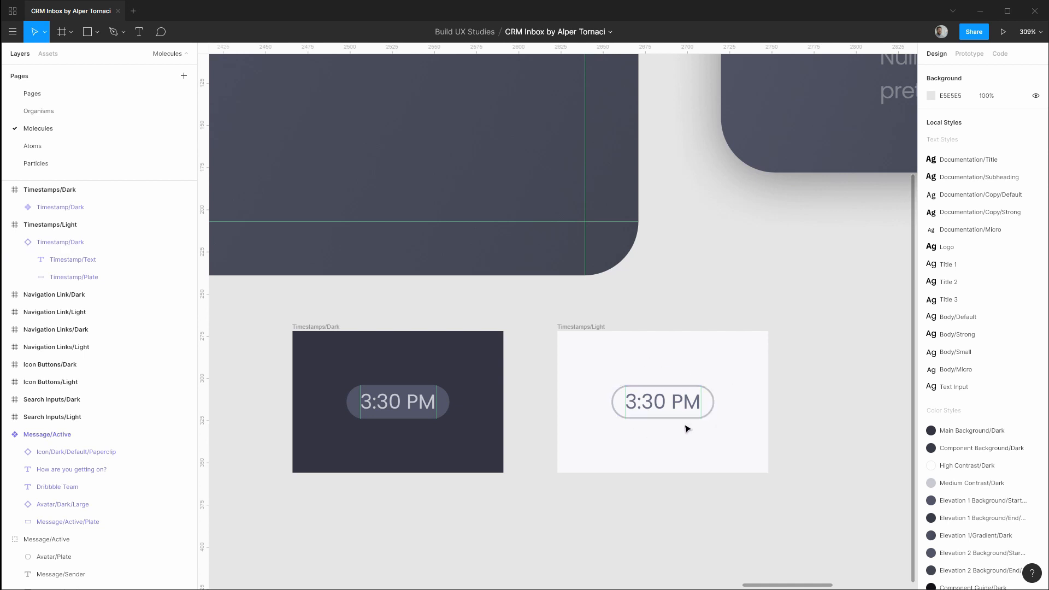
# Step: Turn the timestamp instance in the Timestamps/Light frame into its own component and rename it Timestamp/Light
pyautogui.click(68, 242)
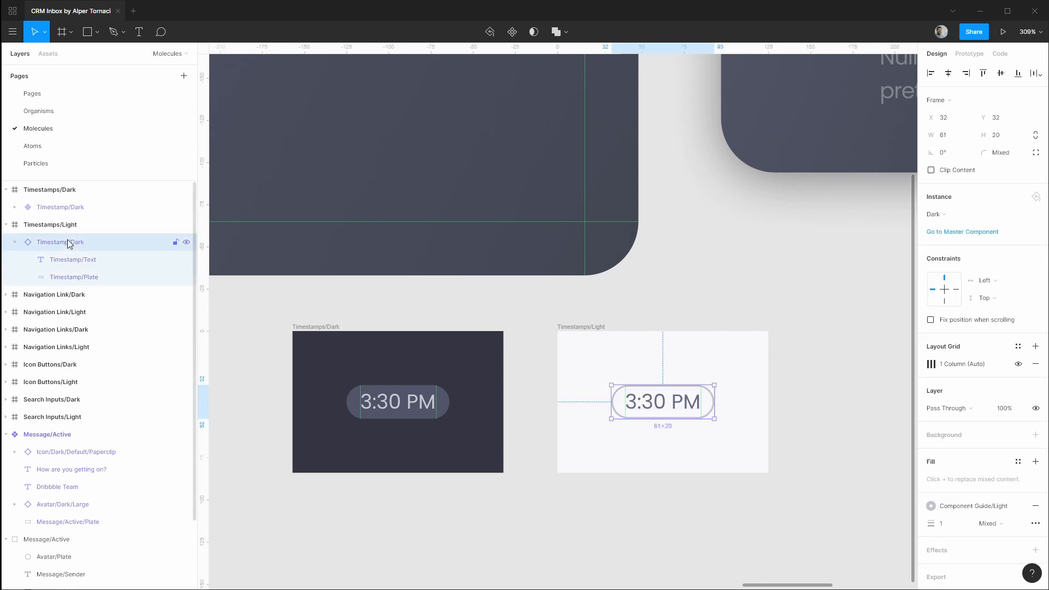
pyautogui.hotkey('ctrl', 'alt', 'k')
pyautogui.doubleClick(69, 242)
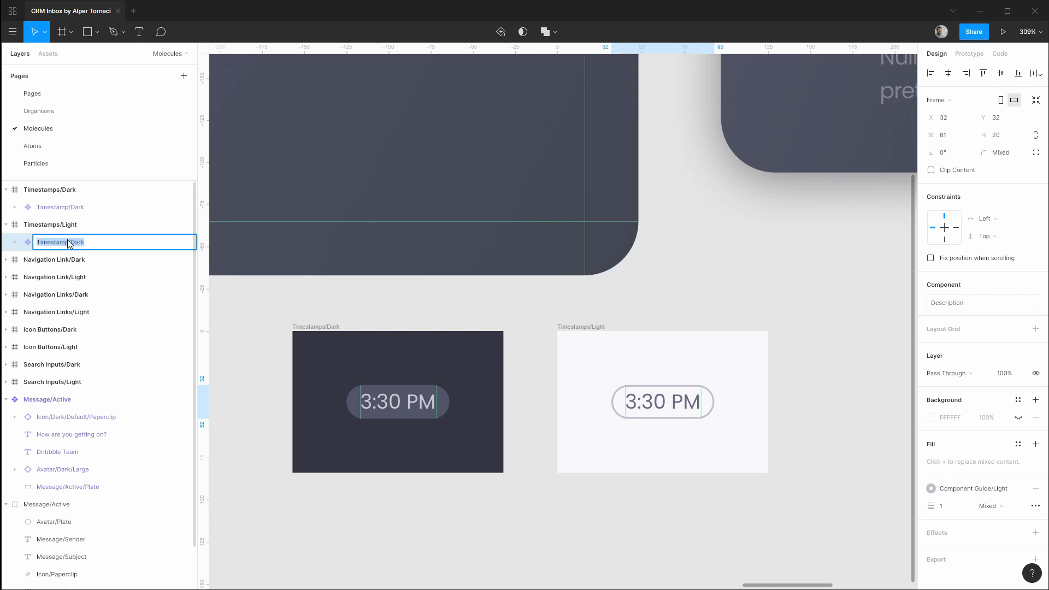
pyautogui.press('Right')
pyautogui.press('BackSpace')
pyautogui.write('Light')
pyautogui.press('Return')
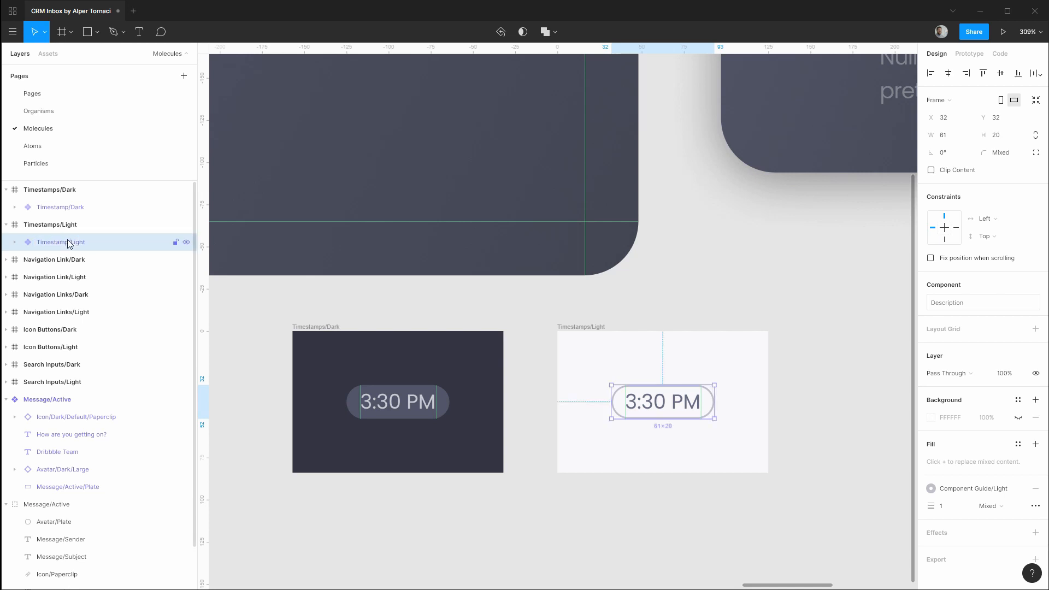
# Step: Move the Timestamps/Dark and Timestamps/Light frames together to the Atoms page
pyautogui.click(6, 224)
pyautogui.click(34, 224)
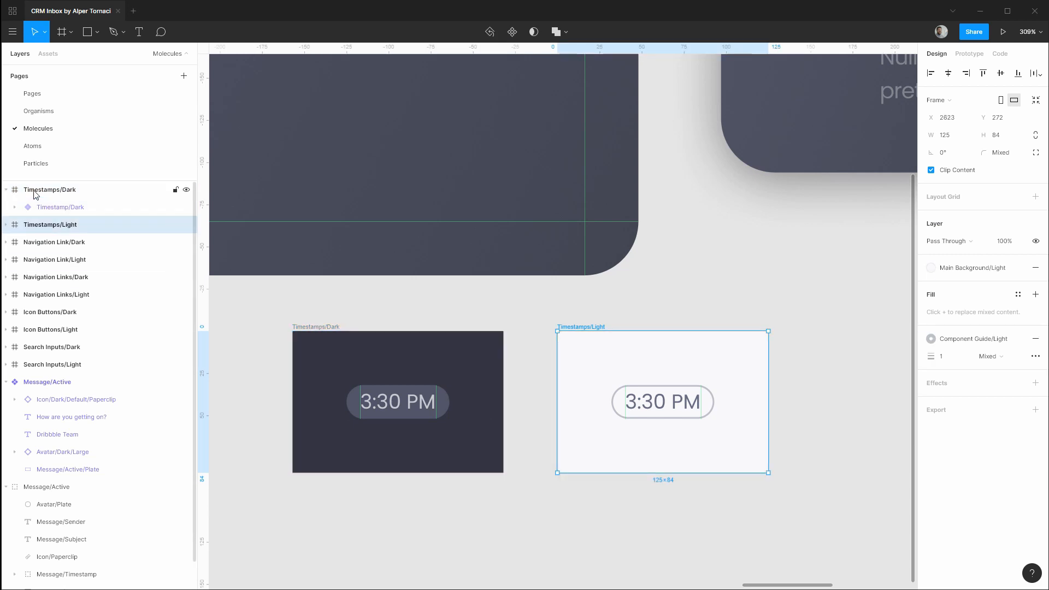
pyautogui.keyDown('shift'); pyautogui.click(351, 334); pyautogui.keyUp('shift')
pyautogui.rightClick(324, 329)
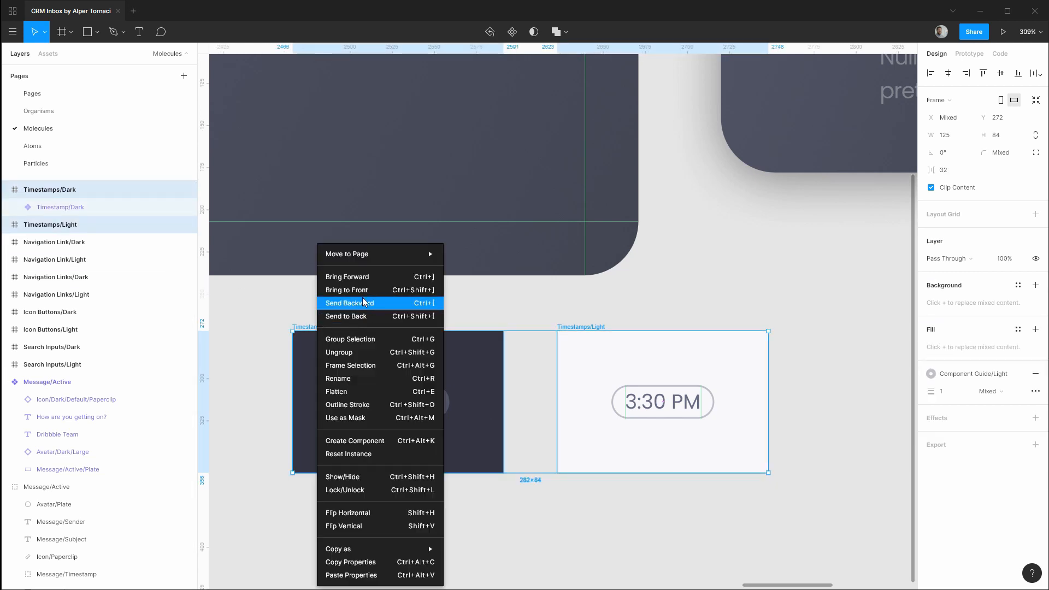
pyautogui.moveTo(380, 256)
pyautogui.click(469, 282)
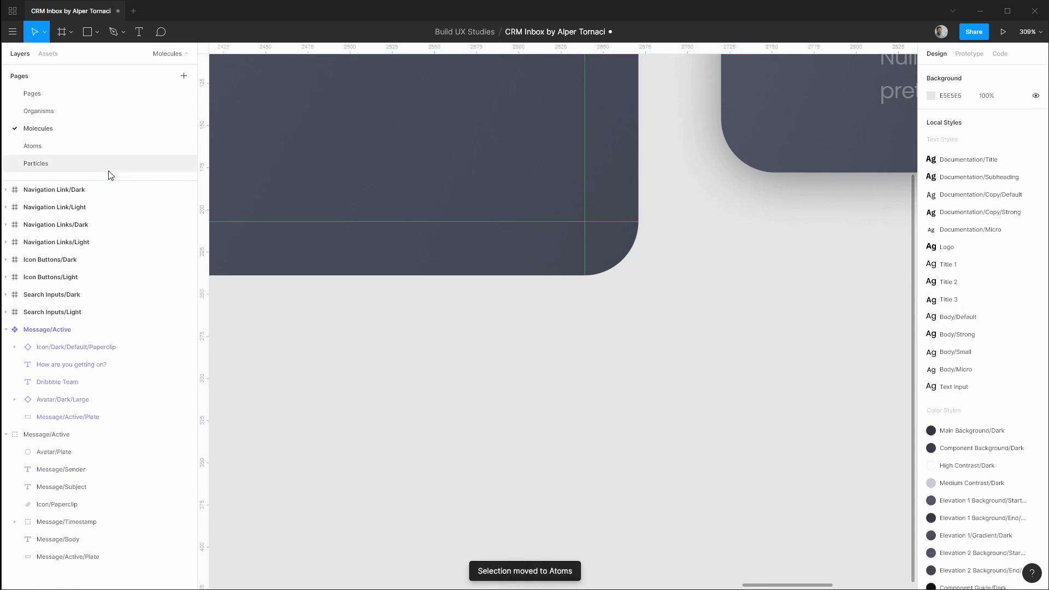
# Step: On the Atoms page, place both timestamp frames in the row at Y 0, 32 px to the right of Avatars/Light
pyautogui.click(100, 150)
pyautogui.scroll(-3, 673, 372)
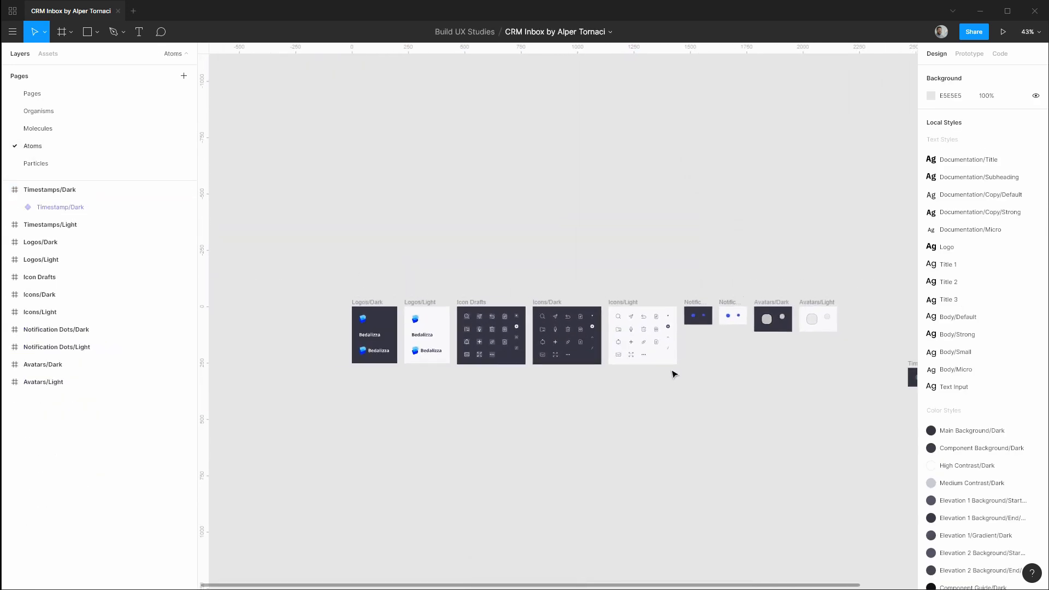
pyautogui.moveTo(816, 290); pyautogui.dragTo(420, 272)
pyautogui.scroll(4, 468, 355)
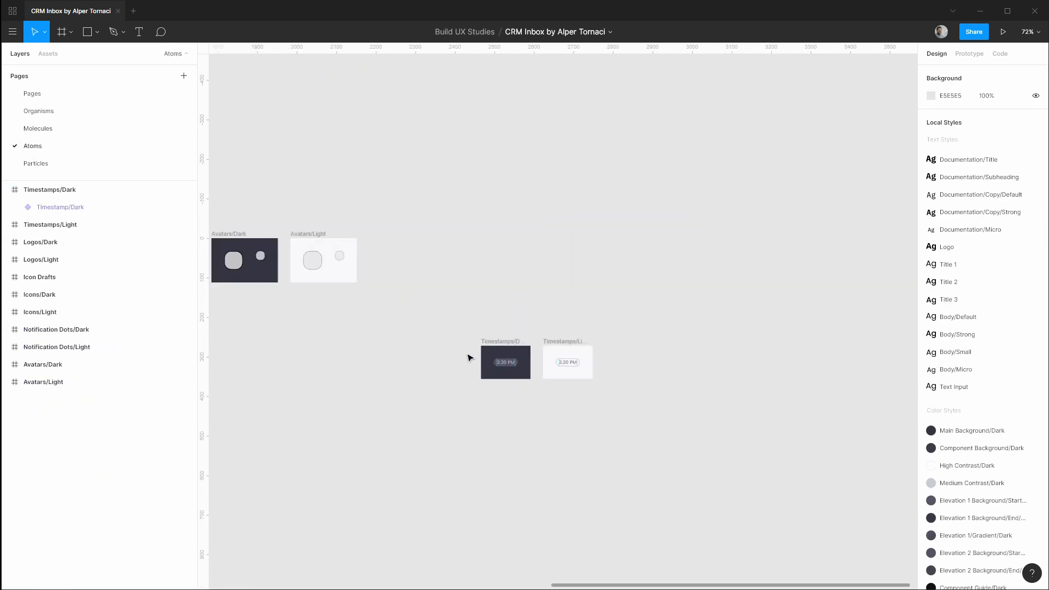
pyautogui.moveTo(455, 307); pyautogui.dragTo(584, 370)
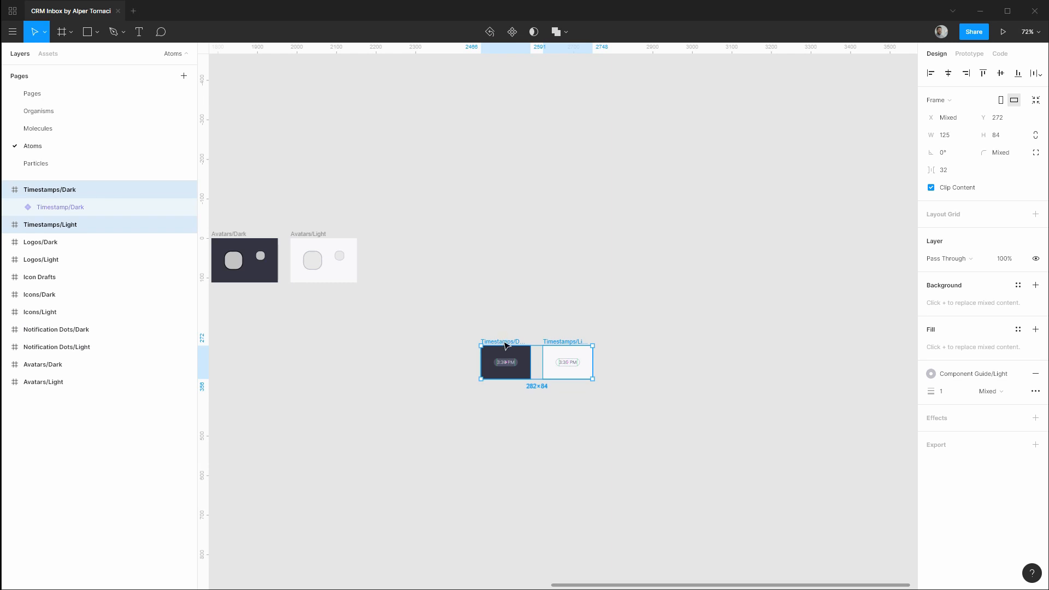
pyautogui.moveTo(506, 344); pyautogui.dragTo(394, 237)
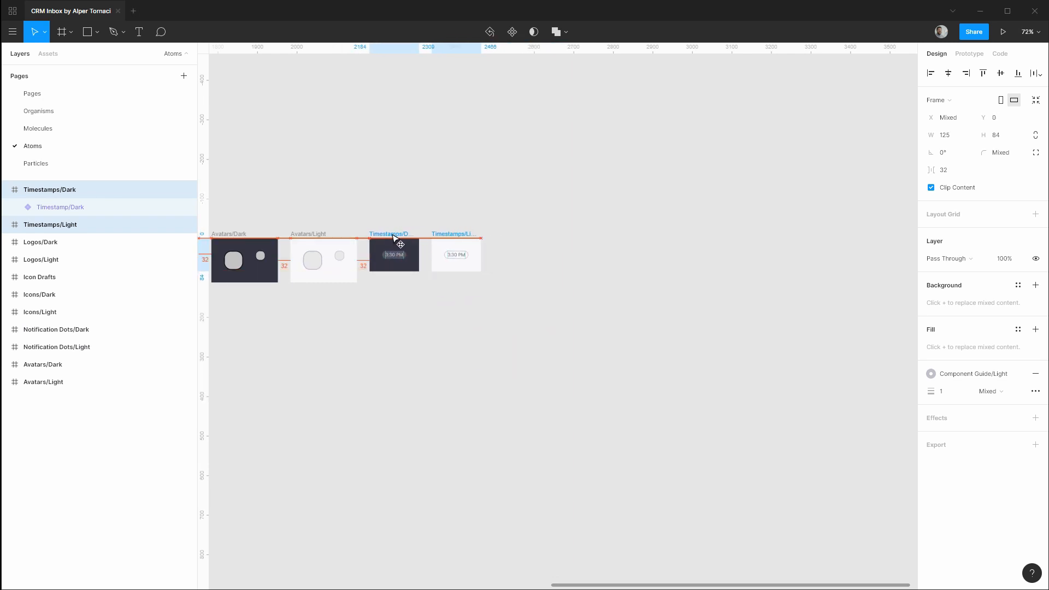
pyautogui.click(241, 164)
# Step: On the Molecules page, insert a Timestamp/Dark instance into the Message/Active component, beside the paperclip icon at X 355, Y 36
pyautogui.click(39, 129)
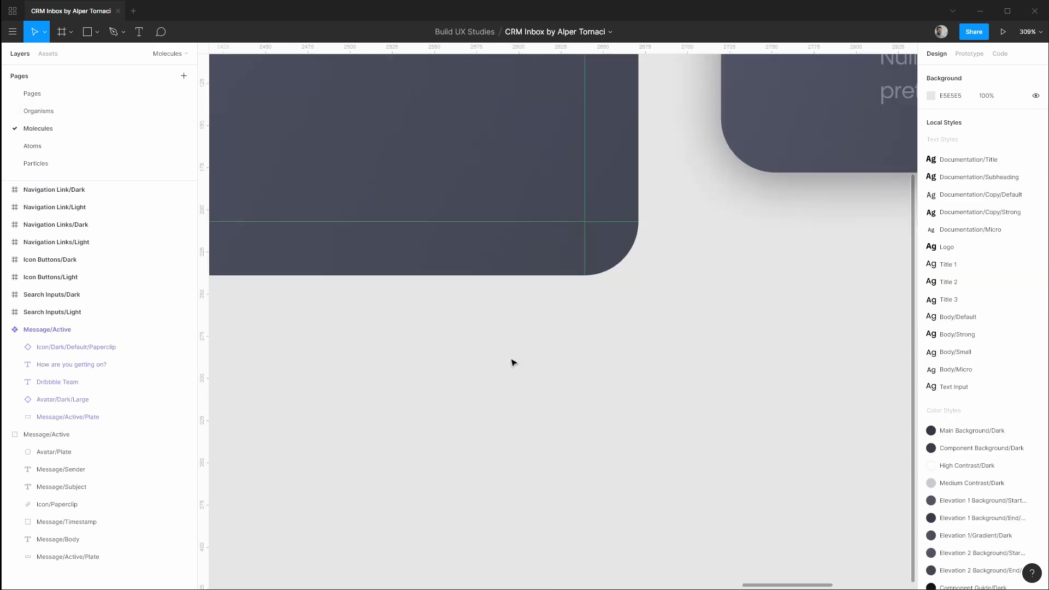
pyautogui.scroll(3, 437, 273)
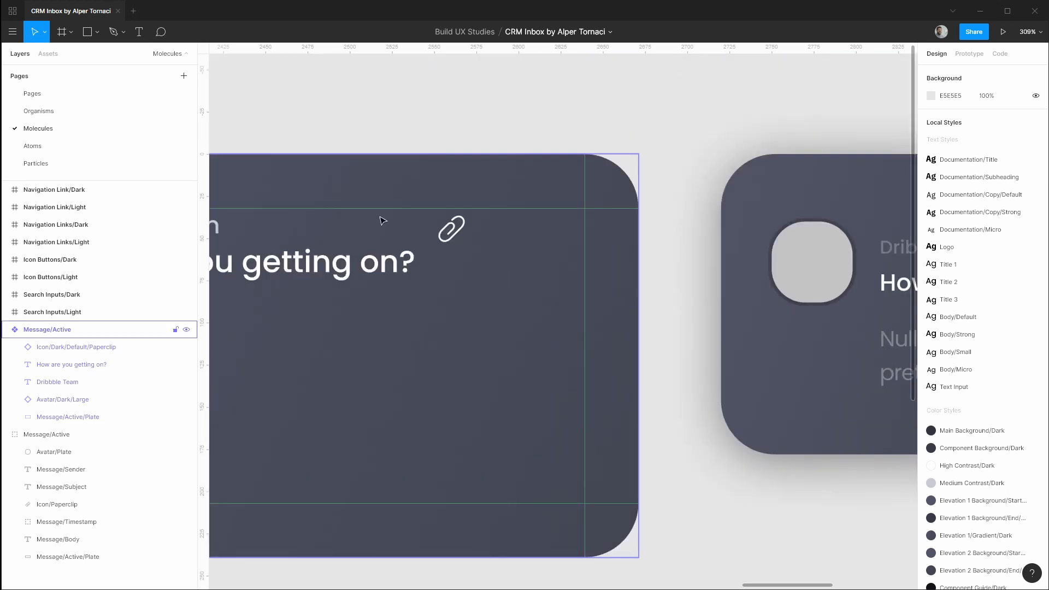
pyautogui.click(488, 263)
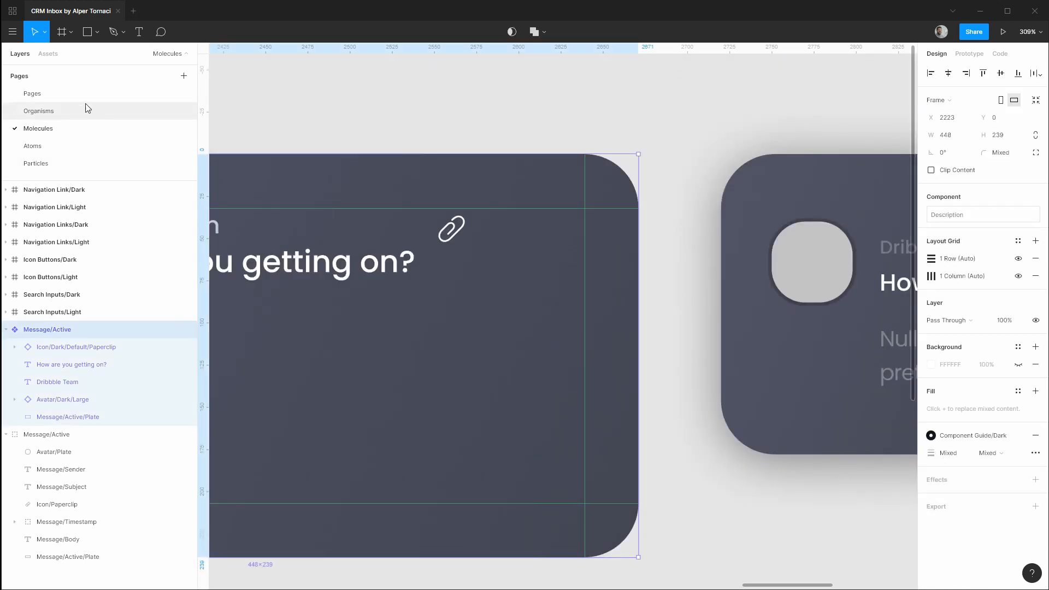
pyautogui.click(48, 53)
pyautogui.click(6, 146)
pyautogui.press('Escape')
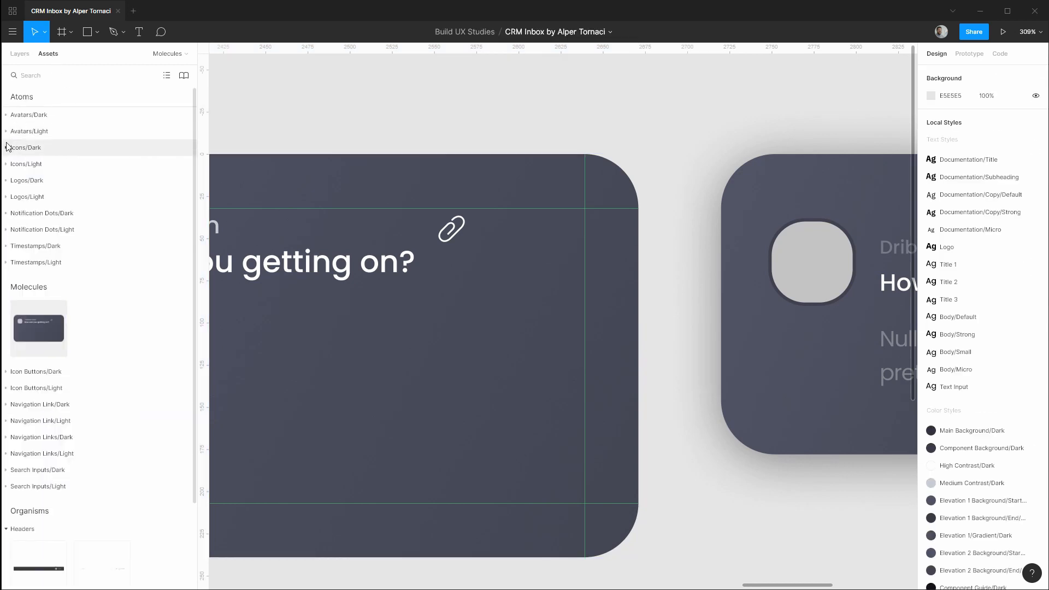
pyautogui.click(6, 247)
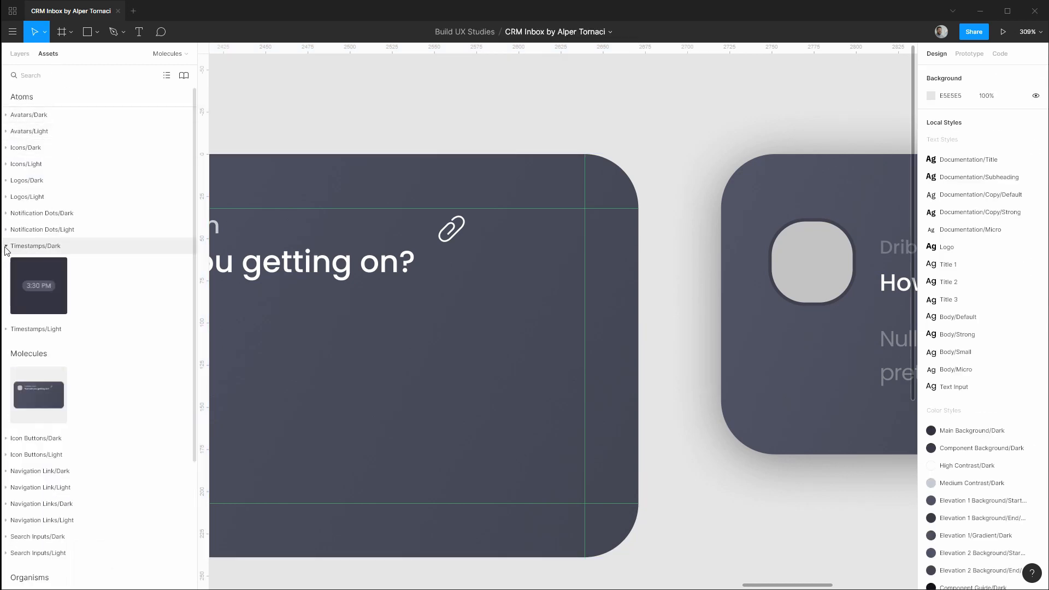
pyautogui.moveTo(39, 285); pyautogui.dragTo(536, 238)
pyautogui.click(20, 54)
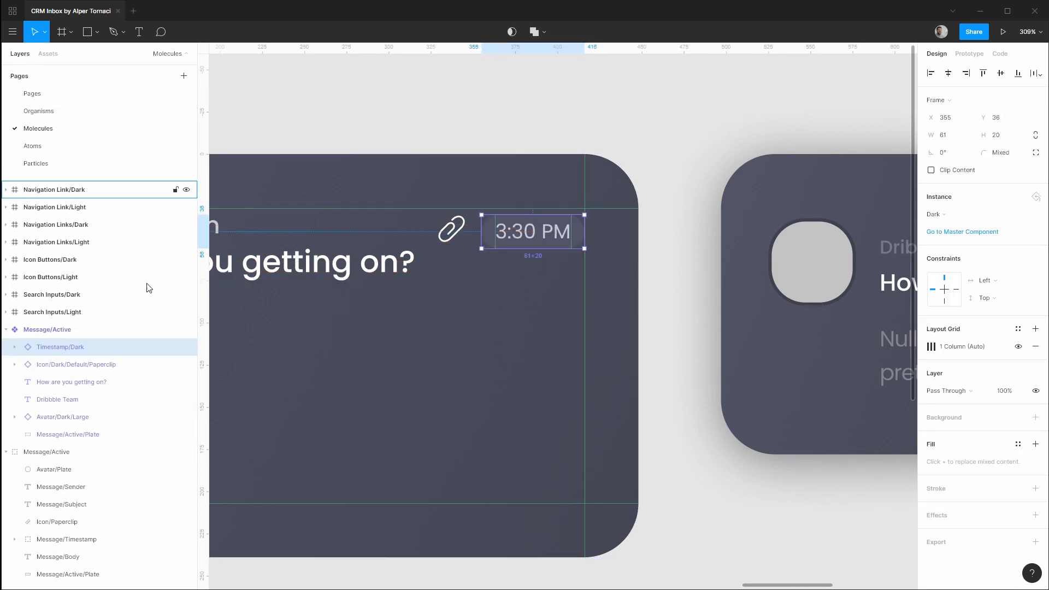
# Step: Reorder the Message/Active component's layers to avatar, sender text, subject text, paperclip icon and timestamp, above the plate
pyautogui.moveTo(65, 417); pyautogui.dragTo(68, 344)
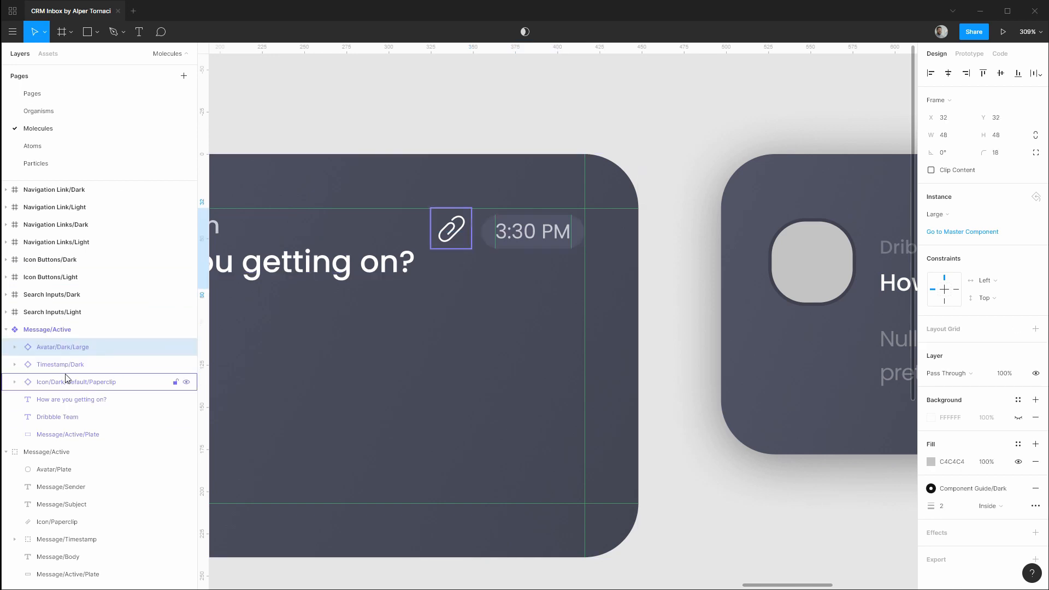
pyautogui.moveTo(67, 365)
pyautogui.mouseDown()
pyautogui.moveTo(70, 390)
pyautogui.moveTo(65, 375)
pyautogui.mouseUp()
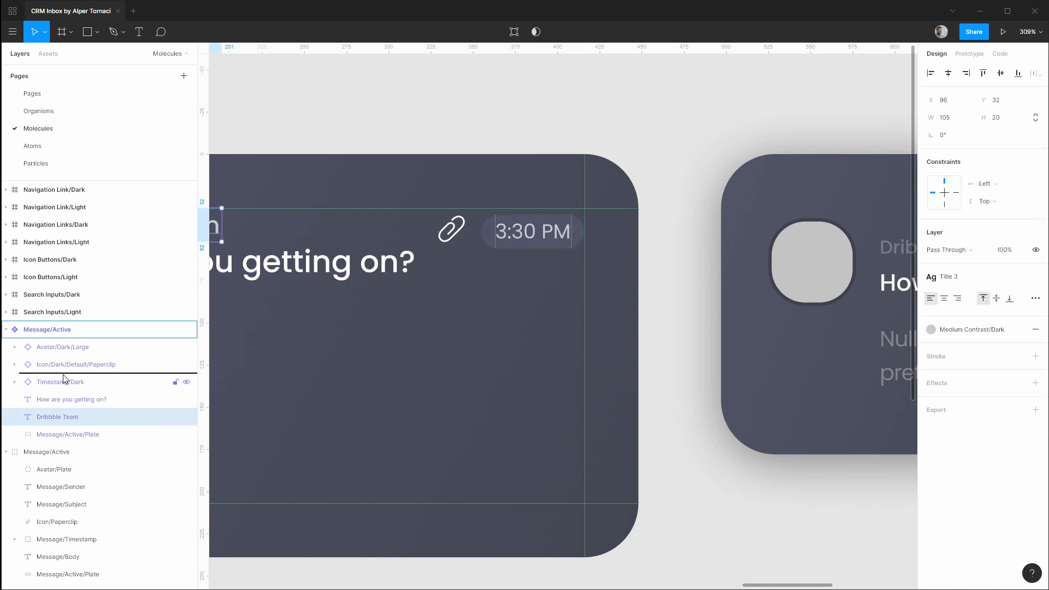
pyautogui.moveTo(65, 375); pyautogui.dragTo(65, 359)
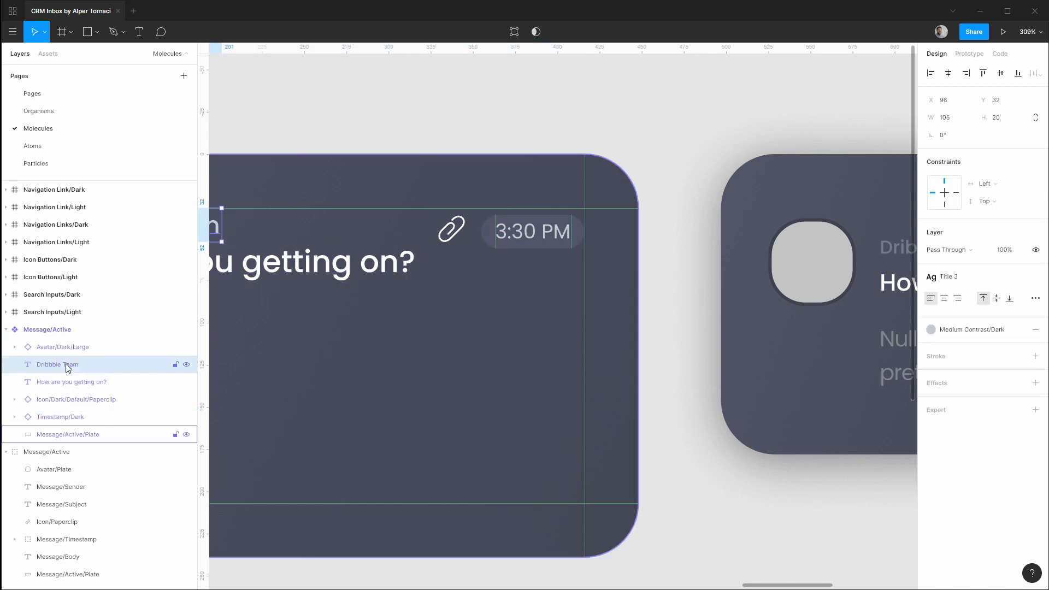
# Step: Rename the "Dribbble Team" text layer to Message/Sender and the "How are you getting on?" layer to Message/Subject
pyautogui.doubleClick(67, 365)
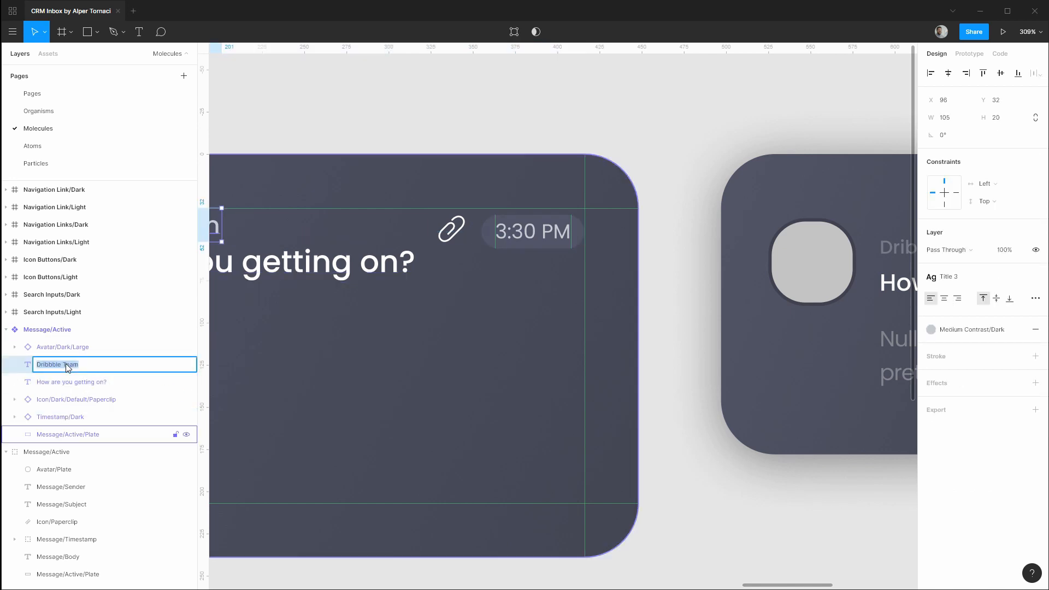
pyautogui.write('Message/Sender')
pyautogui.press('Return')
pyautogui.doubleClick(94, 383)
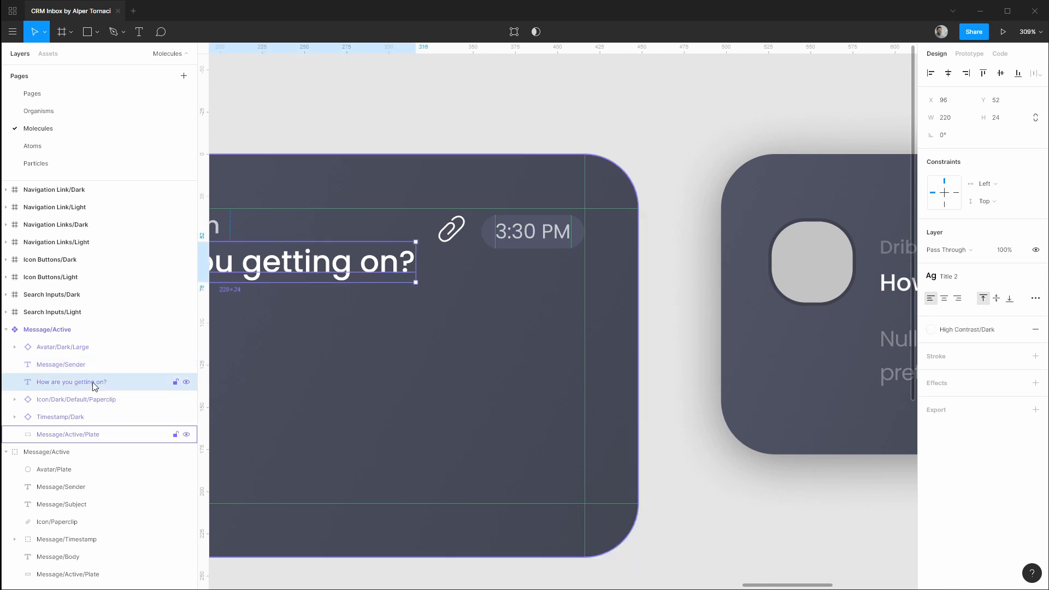
pyautogui.write('Message/Subjec')
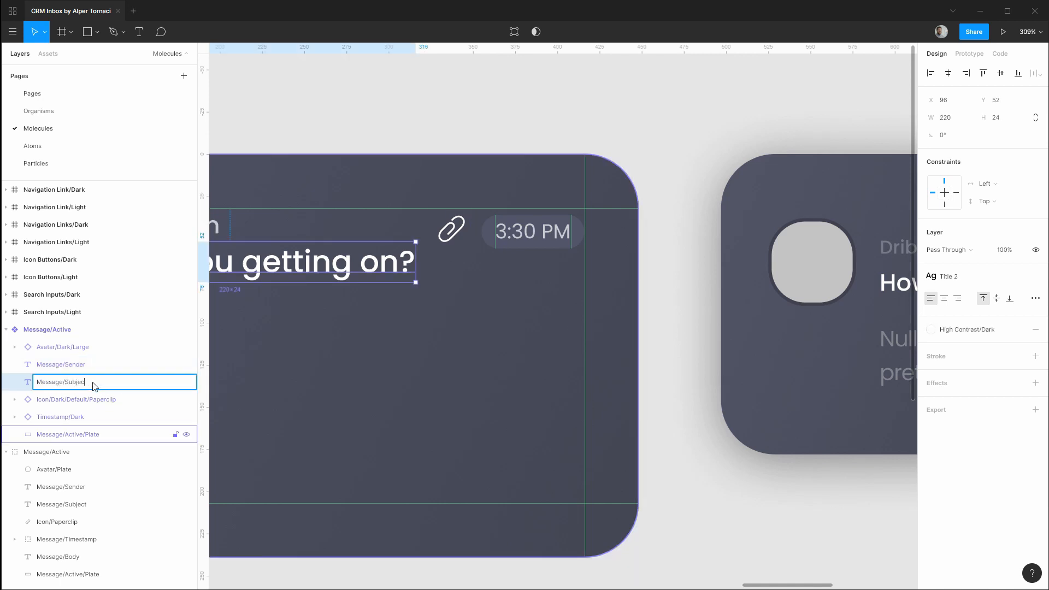
pyautogui.write('t')
pyautogui.press('Return')
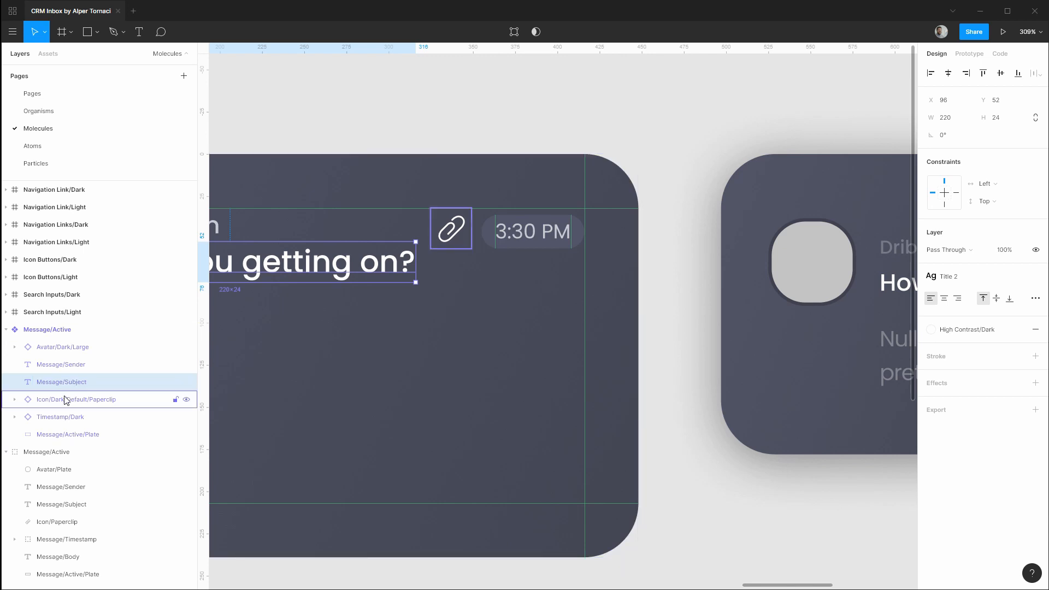
# Step: Align the vertical centers of the paperclip icon and the timestamp in the Message/Active component
pyautogui.click(33, 418)
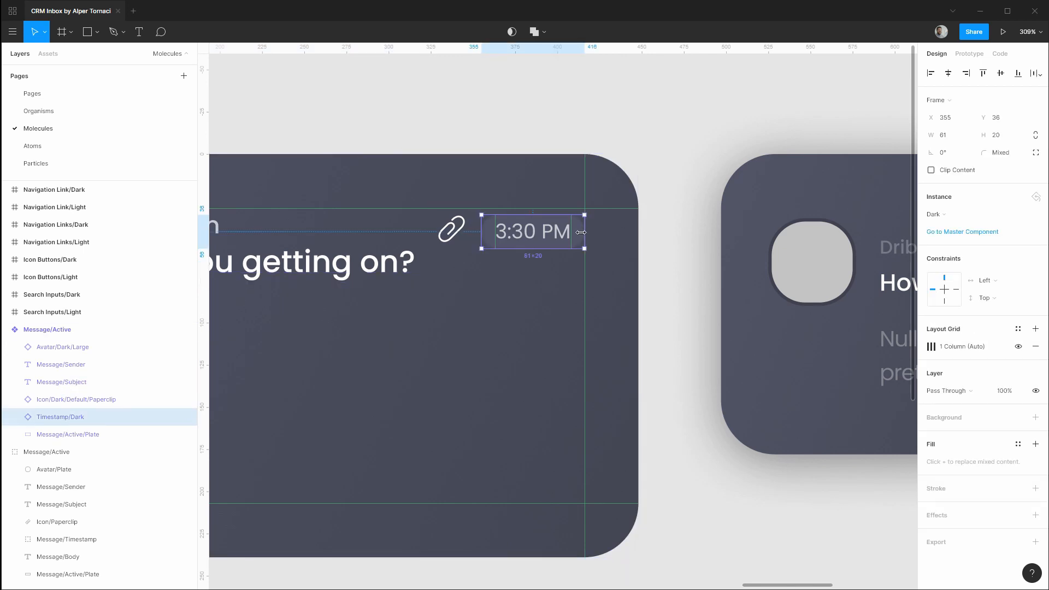
pyautogui.scroll(5, 581, 232)
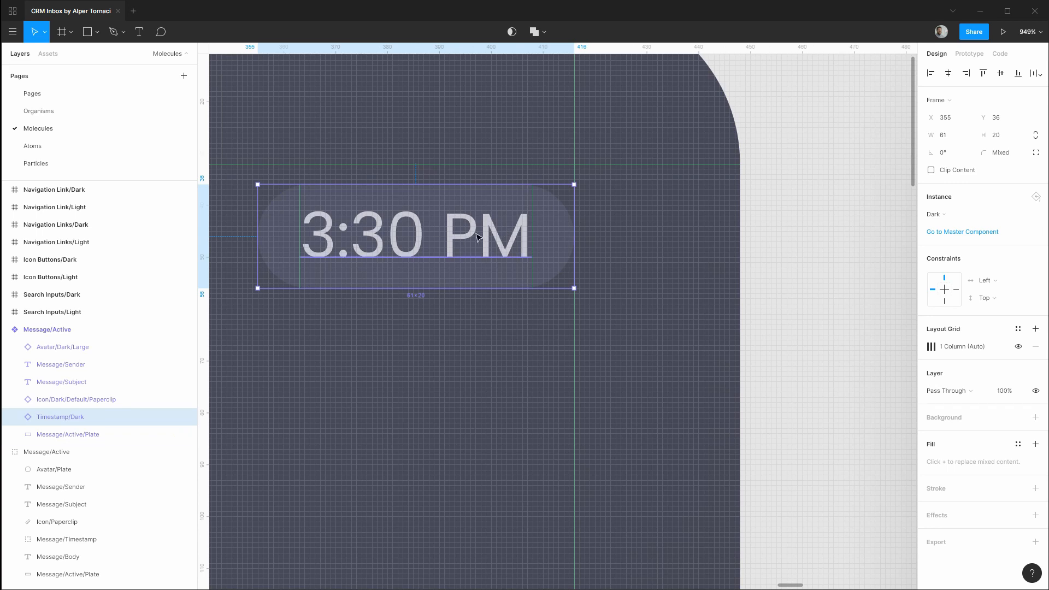
pyautogui.scroll(-4, 476, 238)
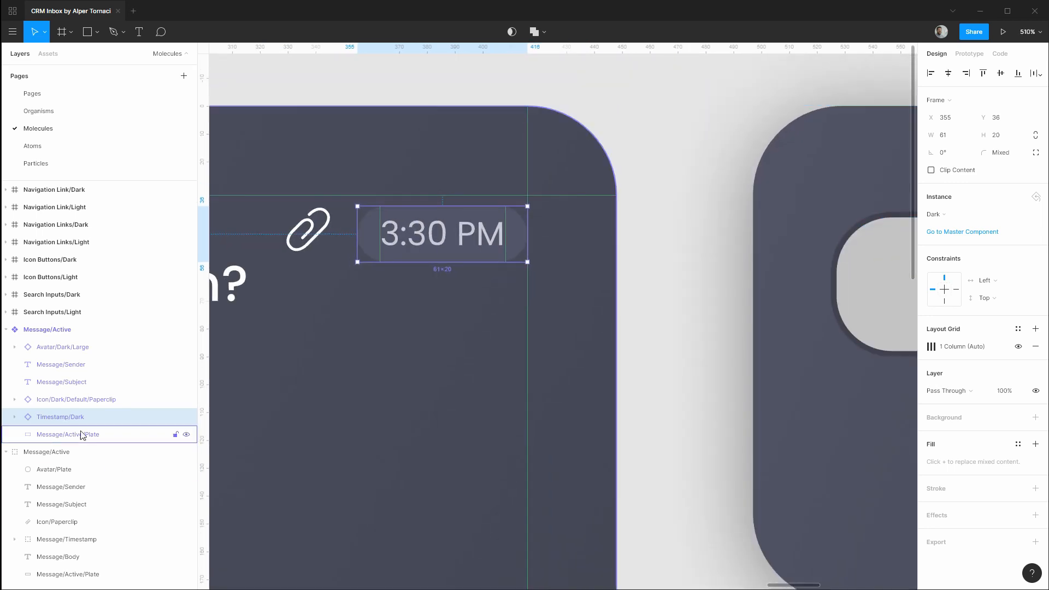
pyautogui.keyDown('shift'); pyautogui.click(70, 401); pyautogui.keyUp('shift')
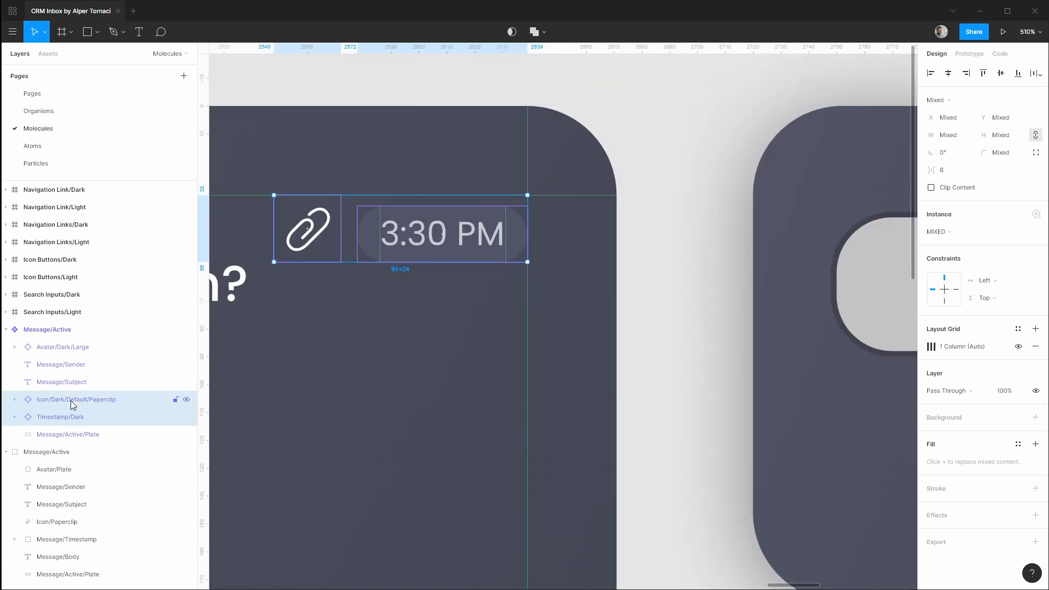
pyautogui.click(1005, 75)
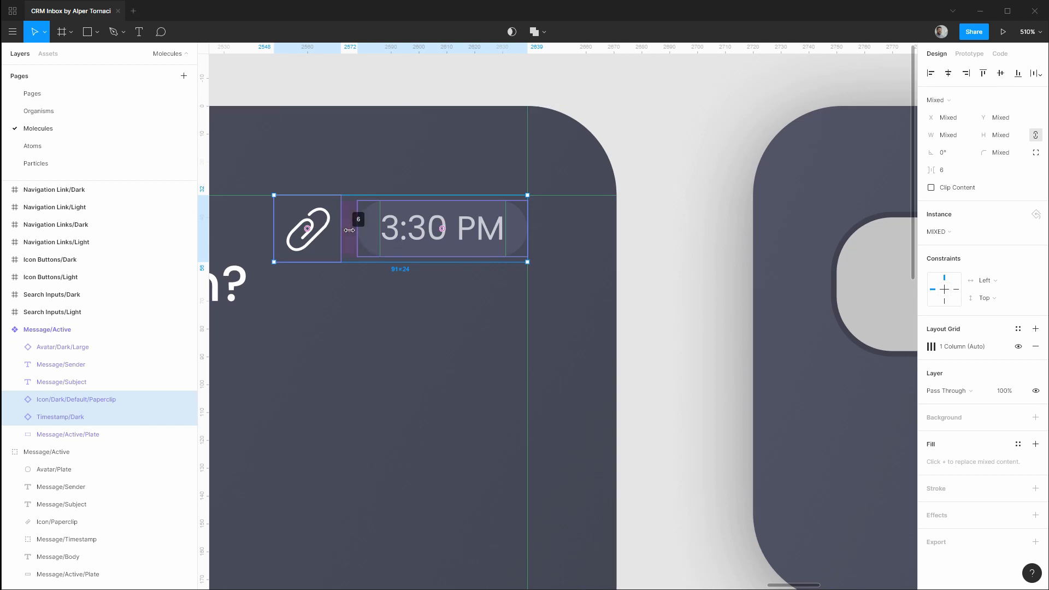
# Step: Widen the gap between the paperclip icon and timestamp to 8 and nudge the pair so its right edge meets the column guide
pyautogui.moveTo(348, 230); pyautogui.dragTo(353, 229)
pyautogui.press('Left')
pyautogui.press('Left')
pyautogui.press('Left')
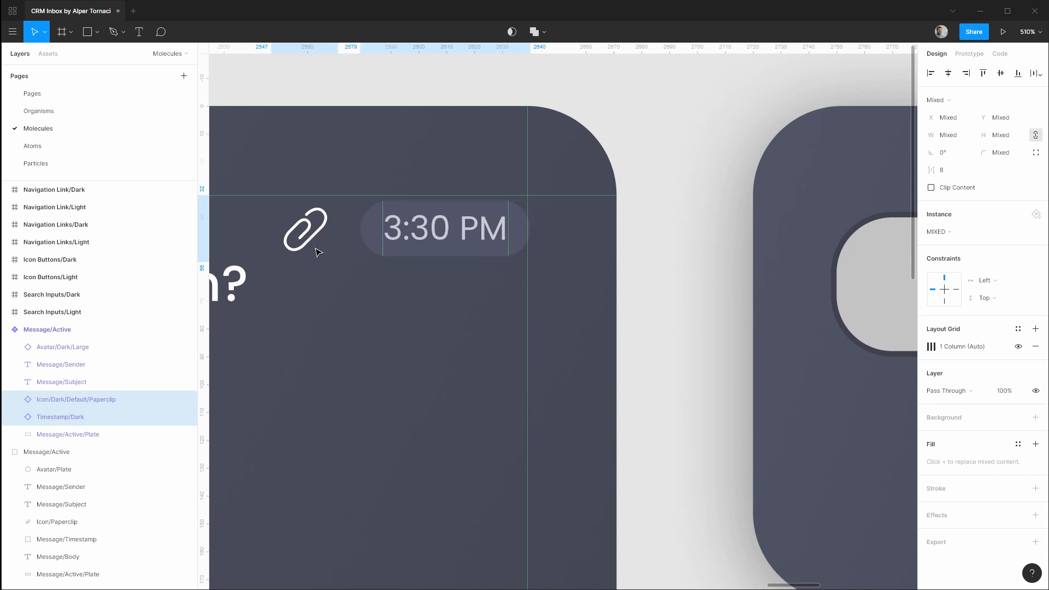
pyautogui.press('Right')
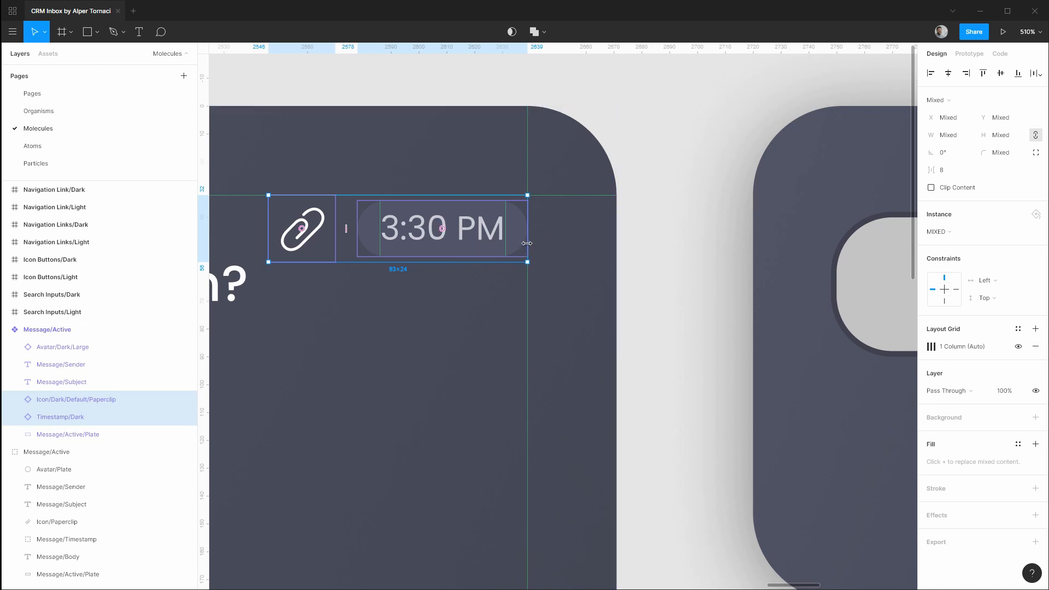
# Step: Set the horizontal constraint of the paperclip icon and timestamp in the Message/Active component to Right
pyautogui.click(96, 417)
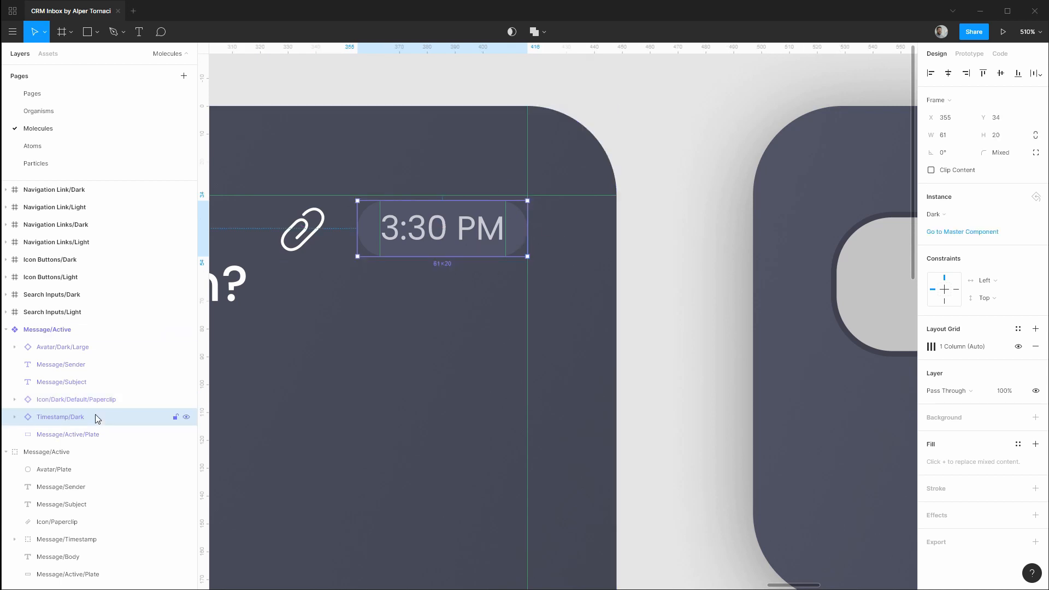
pyautogui.keyDown('shift'); pyautogui.click(100, 399); pyautogui.keyUp('shift')
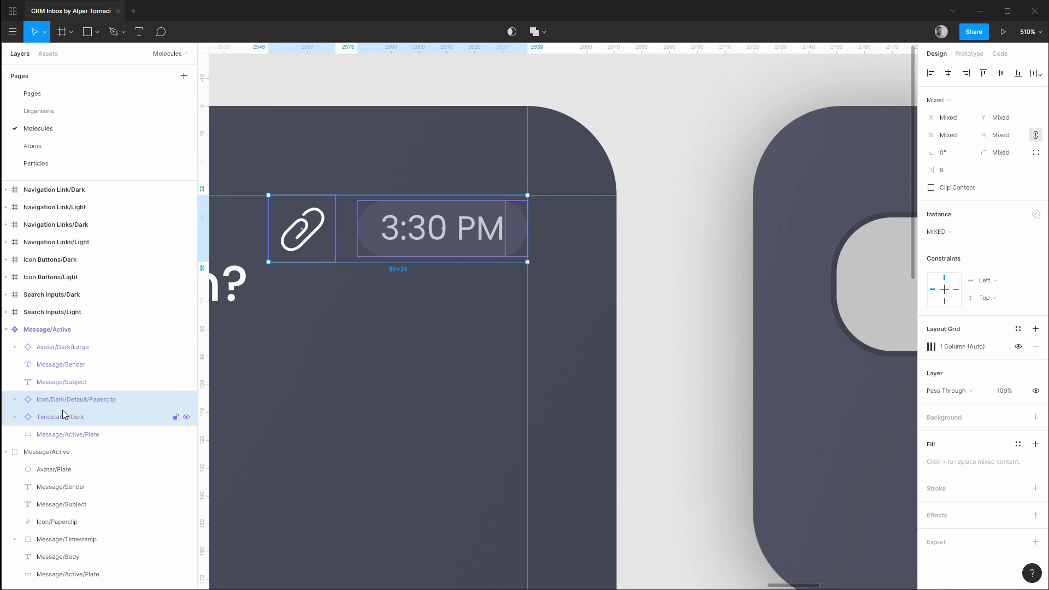
pyautogui.click(993, 285)
pyautogui.click(1004, 294)
pyautogui.click(1006, 299)
pyautogui.click(1008, 298)
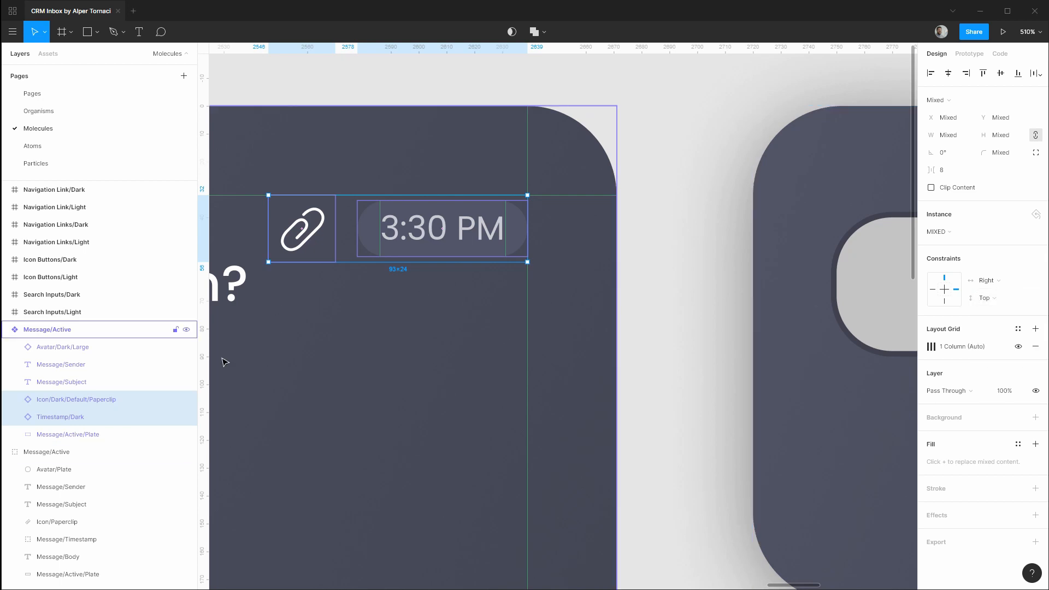
# Step: Compare the paperclip with the reference message and apply the Medium Contrast/Dark color style to the icon shape inside the paperclip instance
pyautogui.click(79, 403)
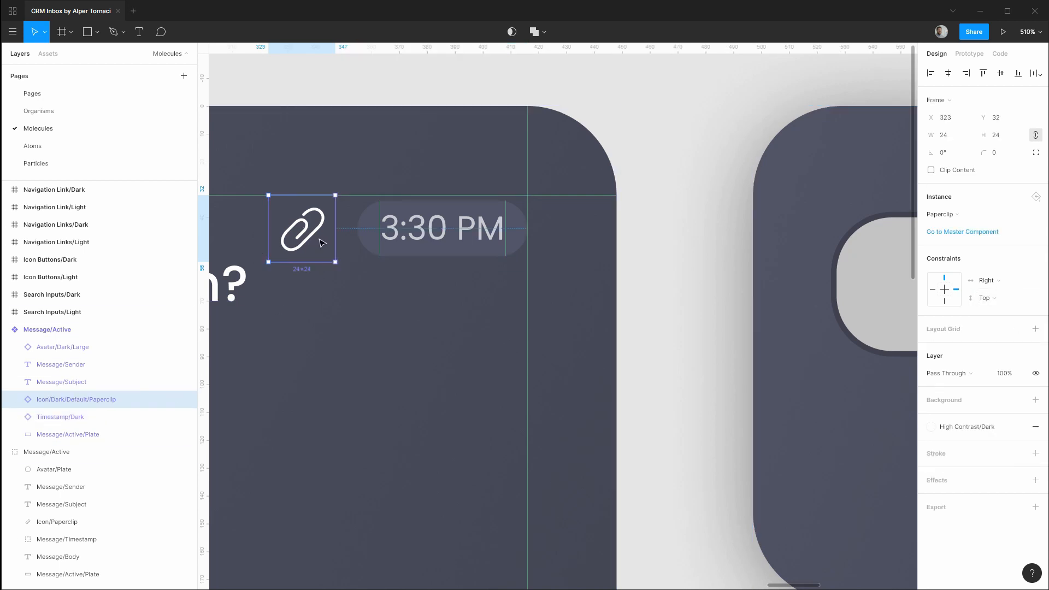
pyautogui.scroll(-5, 739, 313)
pyautogui.hscroll(10, 739, 312)
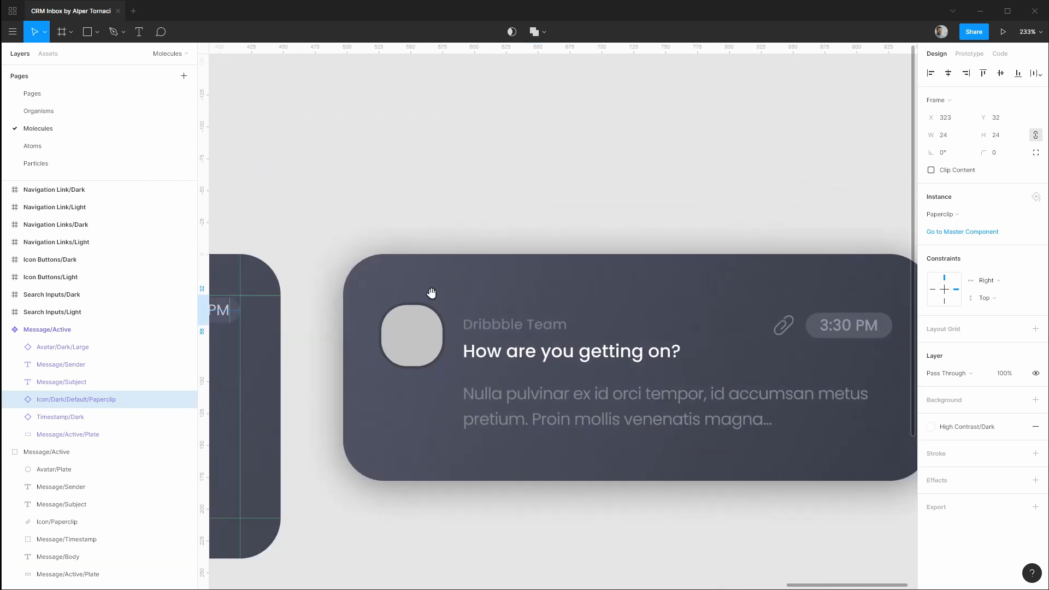
pyautogui.scroll(5, 631, 343)
pyautogui.scroll(-5, 631, 343)
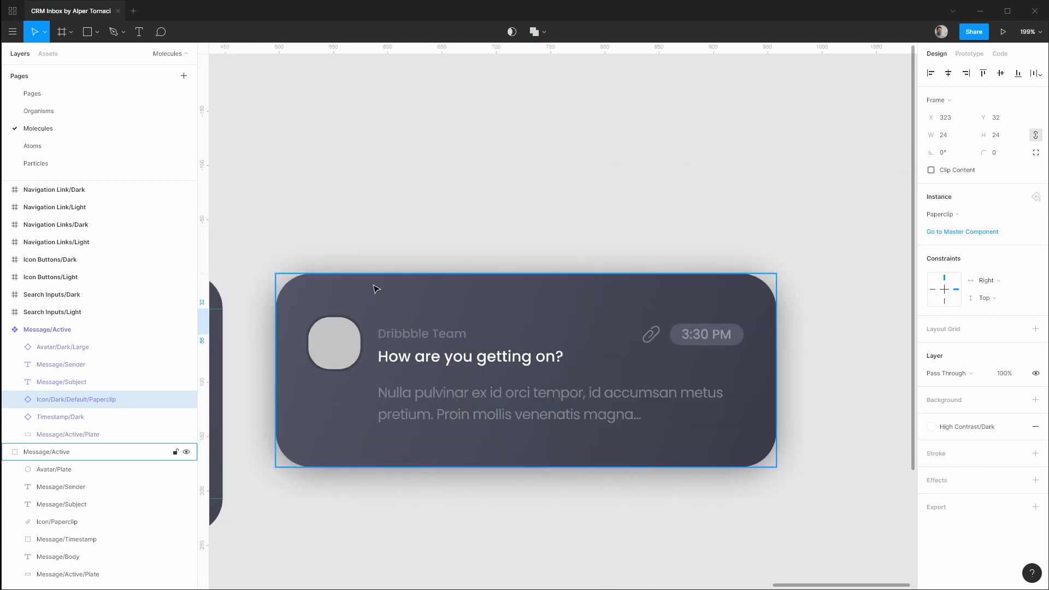
pyautogui.hscroll(-8, 635, 277)
pyautogui.scroll(8, 485, 305)
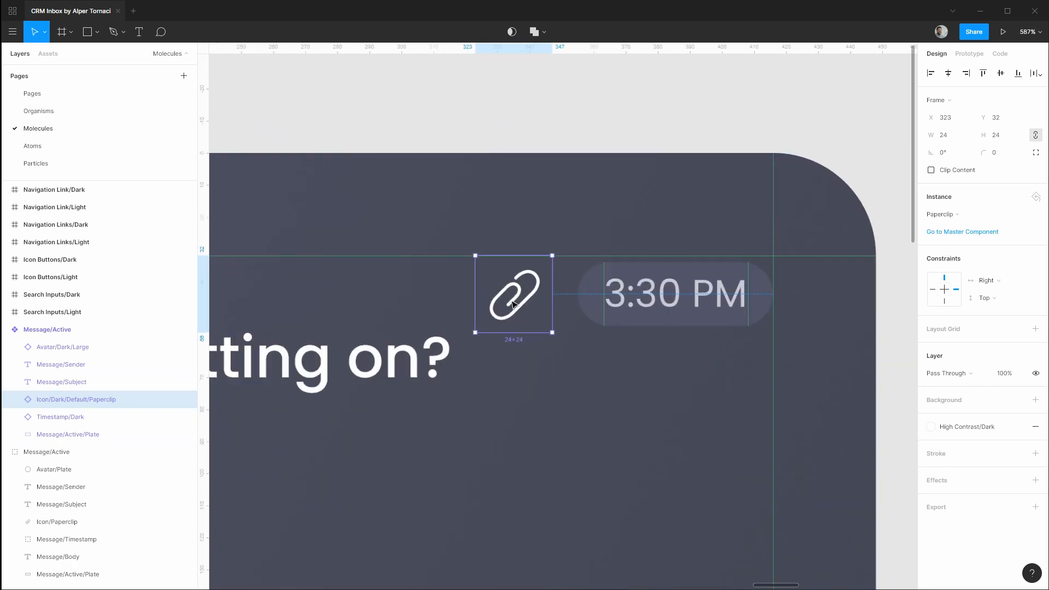
pyautogui.click(15, 399)
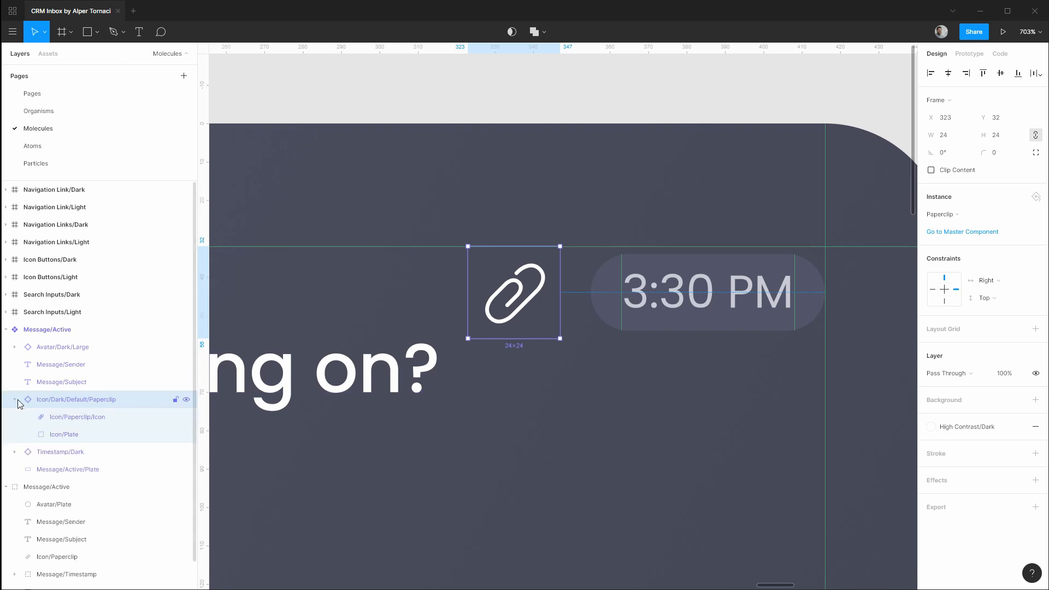
pyautogui.click(55, 420)
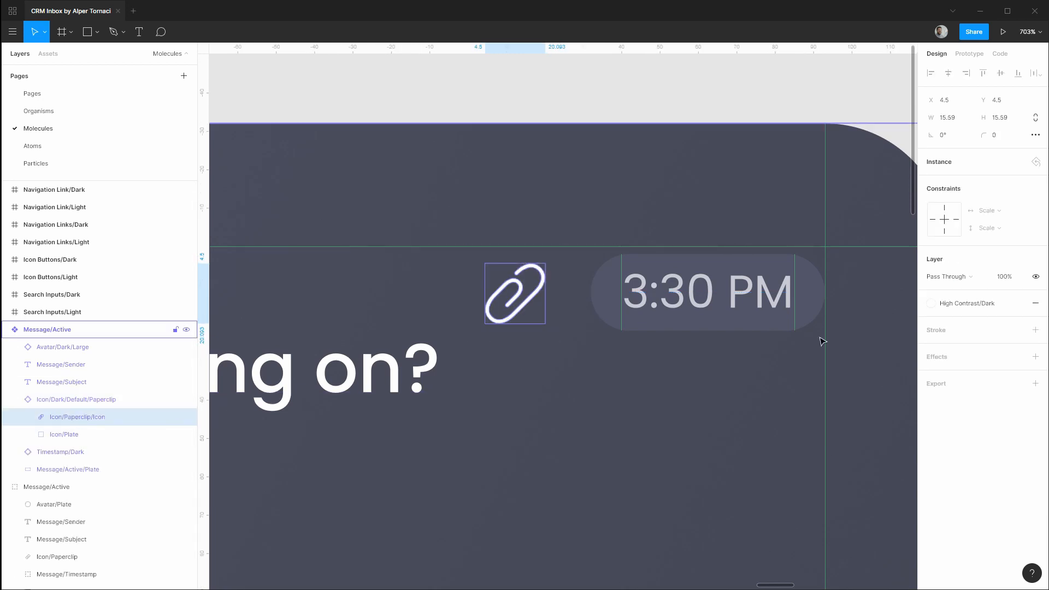
pyautogui.click(963, 306)
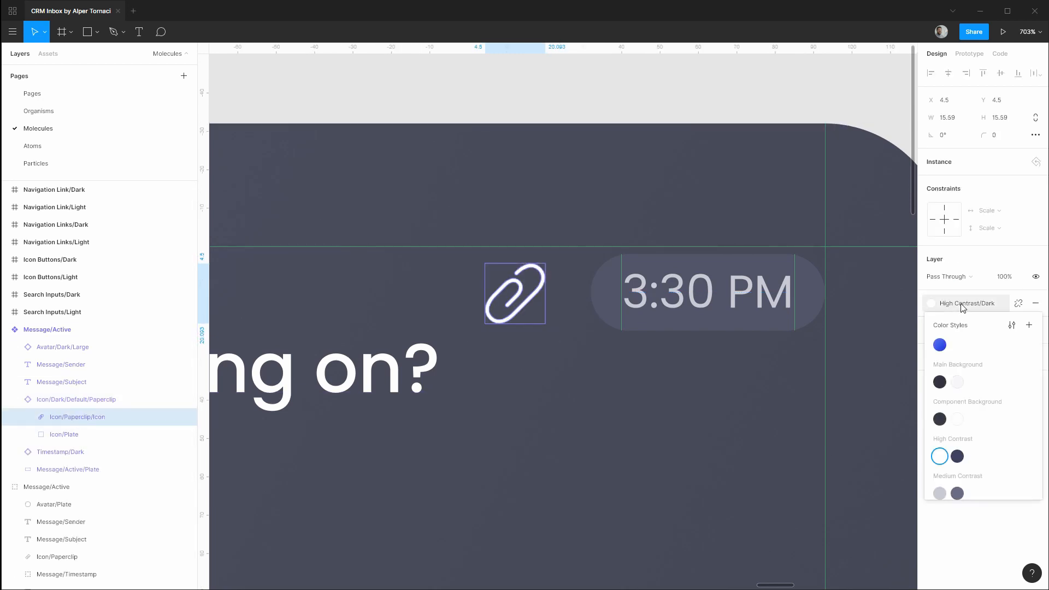
pyautogui.click(940, 494)
pyautogui.press('Escape')
pyautogui.press('Escape')
pyautogui.scroll(-10, 621, 388)
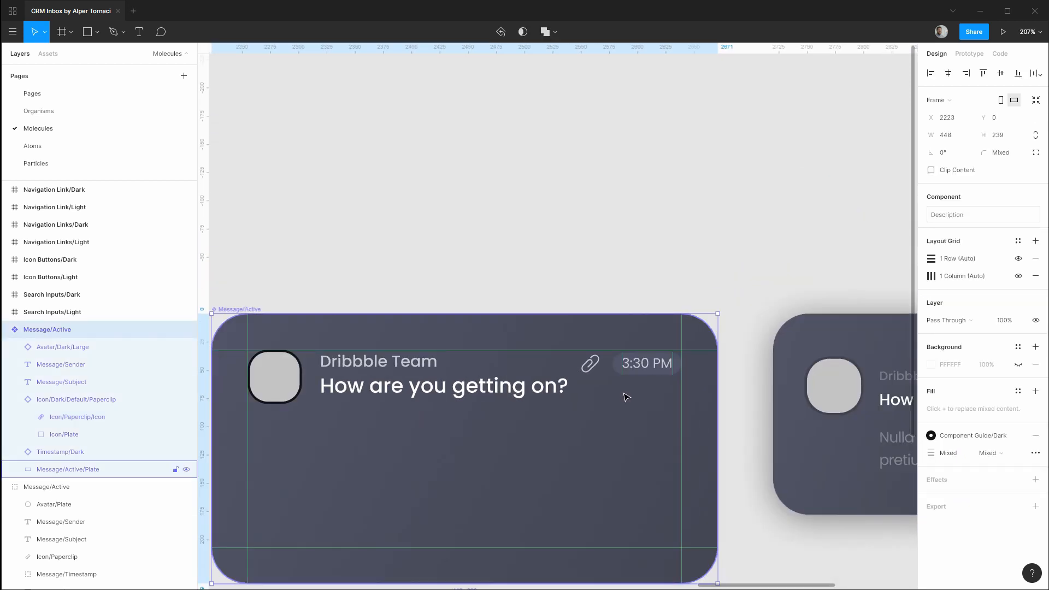
pyautogui.click(14, 399)
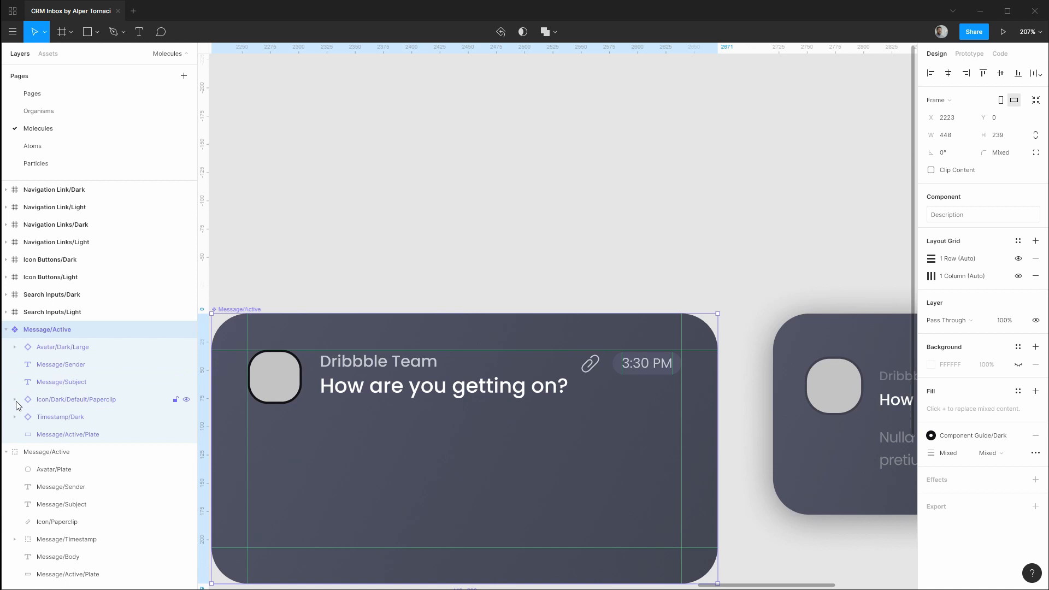
# Step: Temporarily group the sender and subject texts, align the group's vertical center with the avatar, and ungroup them
pyautogui.click(78, 386)
pyautogui.keyDown('shift'); pyautogui.click(91, 364); pyautogui.keyUp('shift')
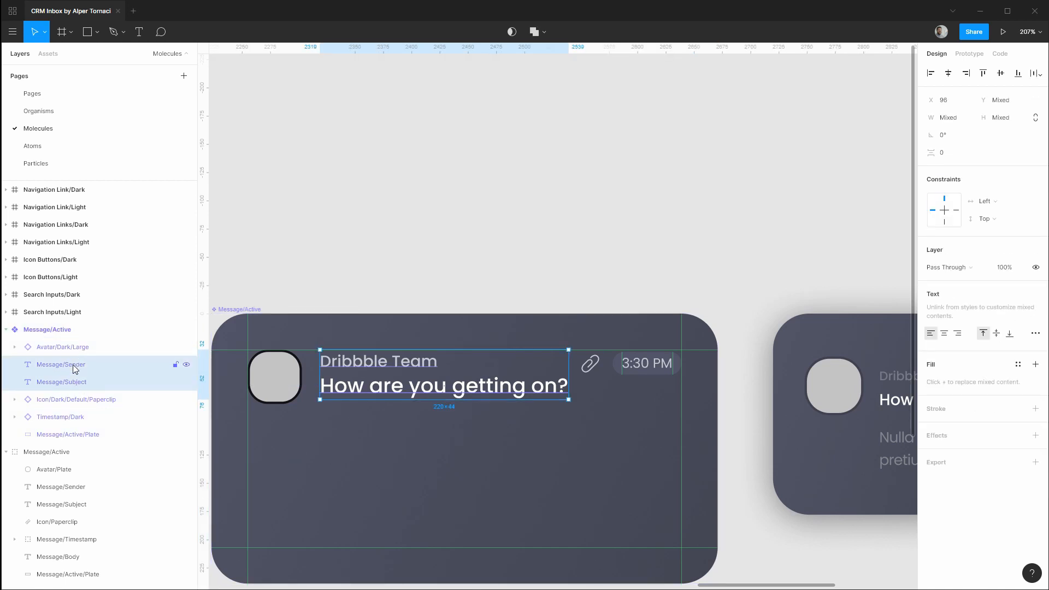
pyautogui.hotkey('ctrl', 'g')
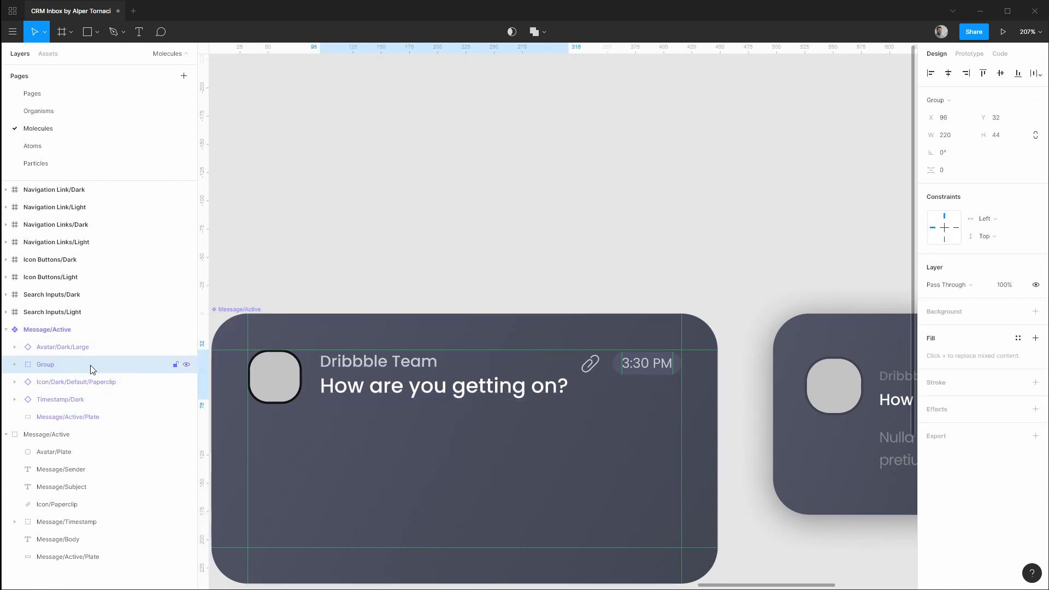
pyautogui.keyDown('shift'); pyautogui.click(75, 346); pyautogui.keyUp('shift')
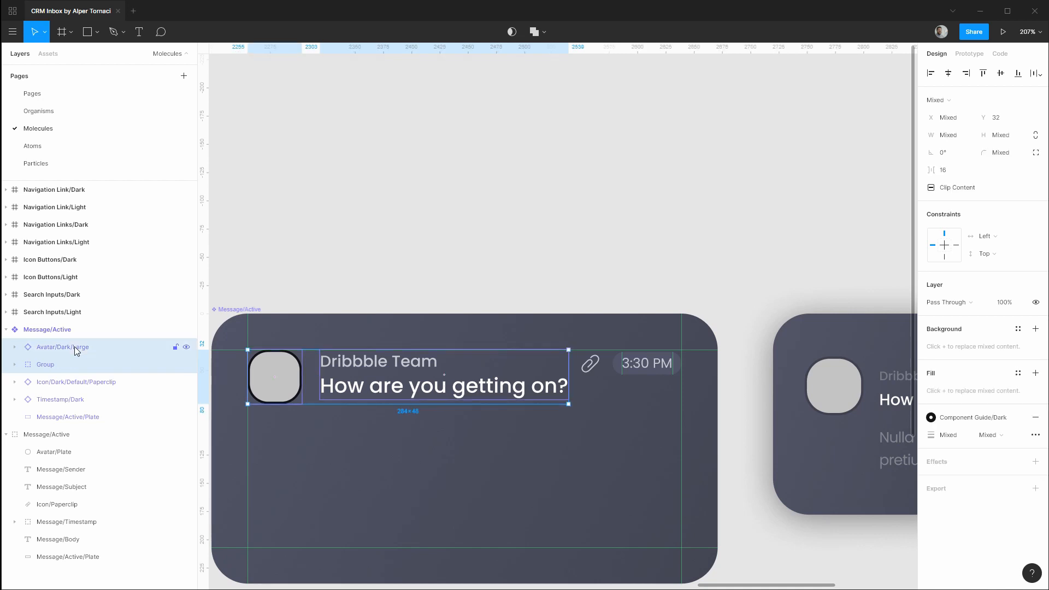
pyautogui.click(1002, 76)
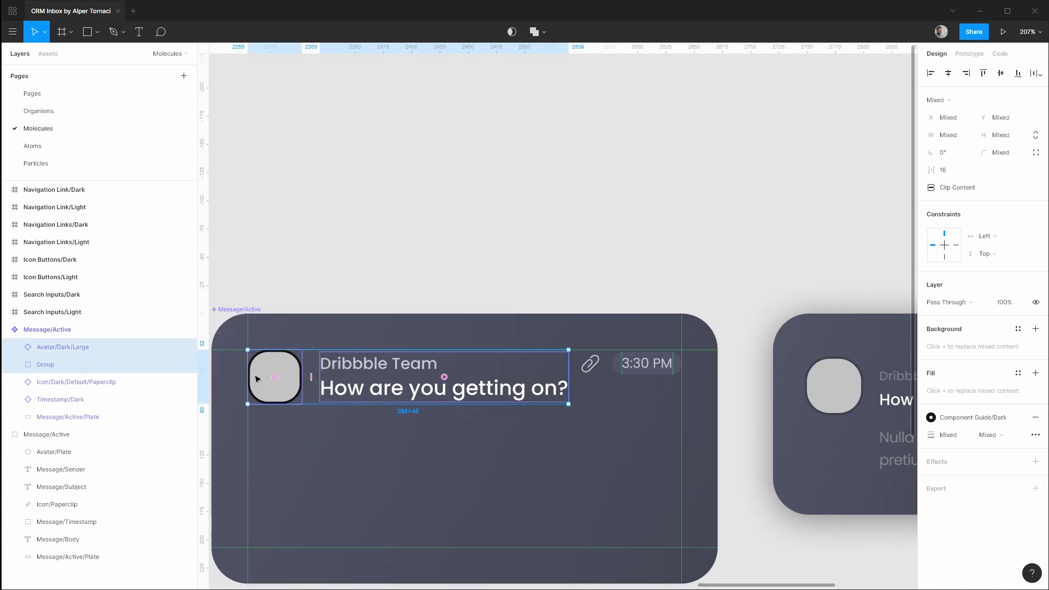
pyautogui.click(52, 365)
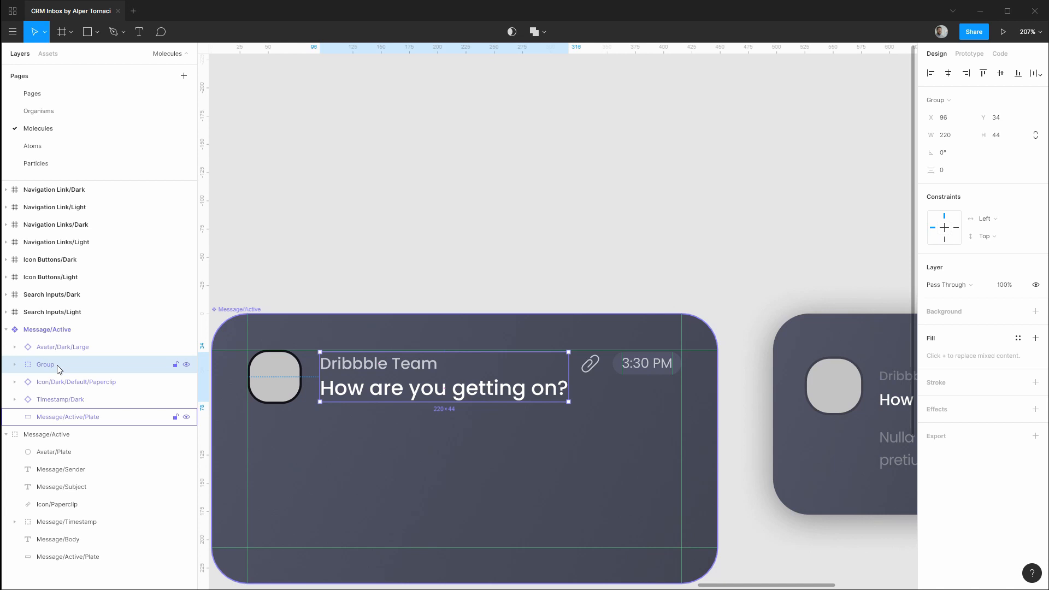
pyautogui.hotkey('ctrl', 'shift', 'g')
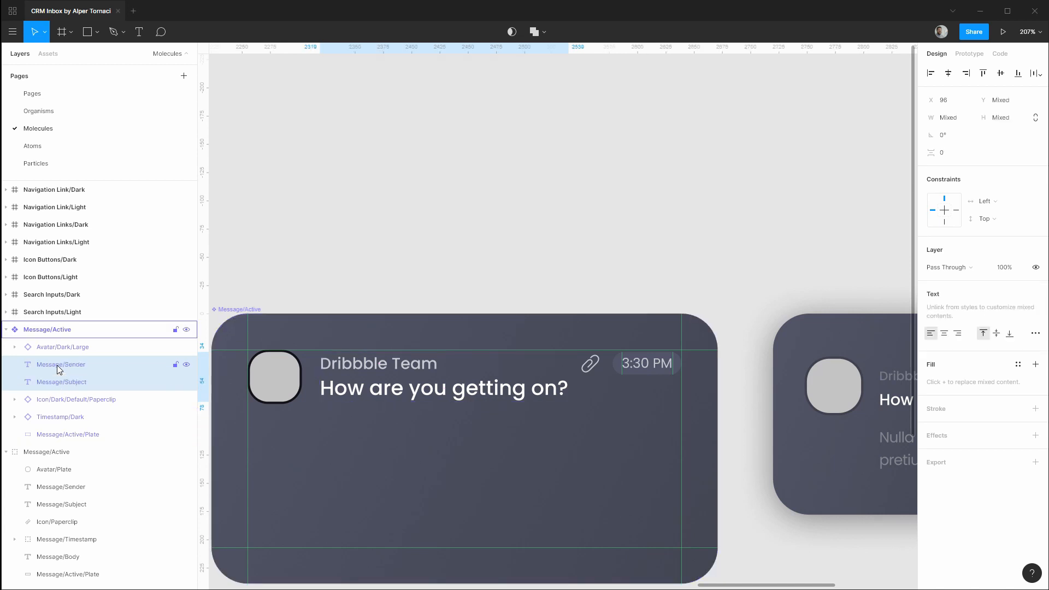
# Step: Group the avatar, sender, subject, paperclip and timestamp of the component and name the group Message/Header
pyautogui.click(65, 351)
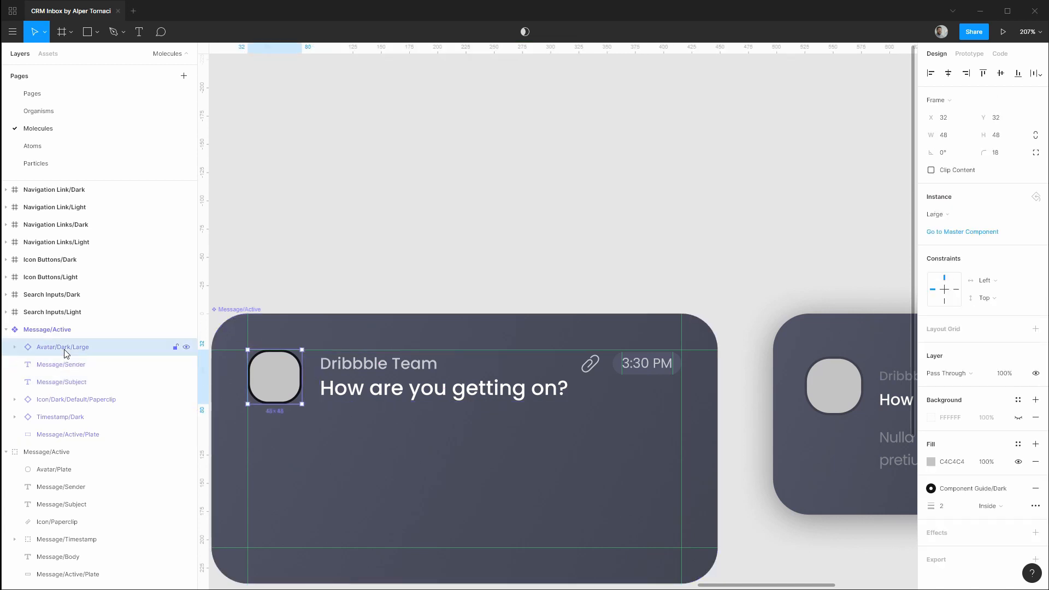
pyautogui.keyDown('shift'); pyautogui.click(64, 417); pyautogui.keyUp('shift')
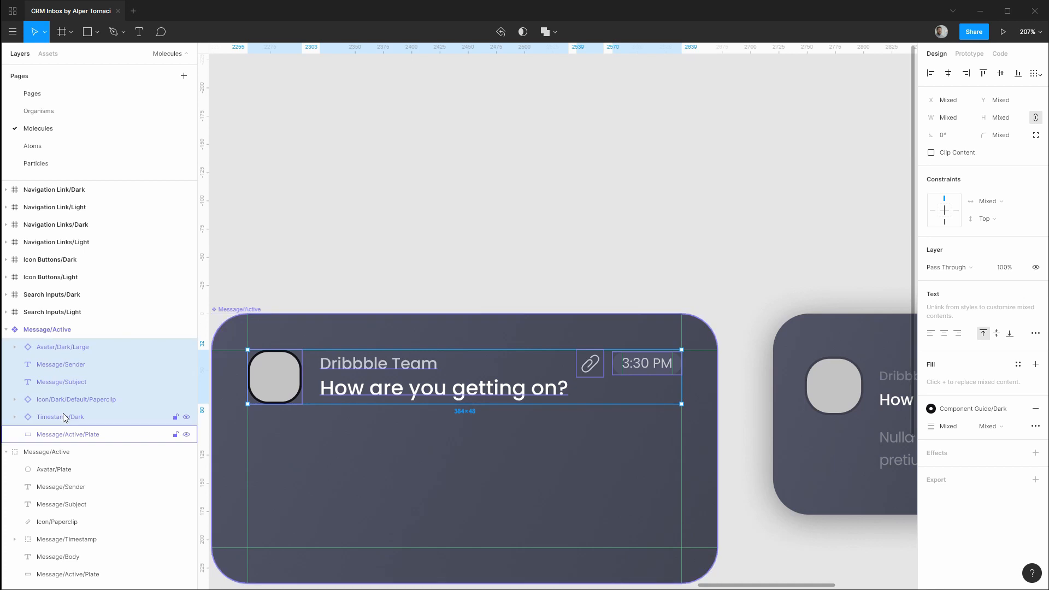
pyautogui.hotkey('ctrl', 'g')
pyautogui.hotkey('ctrl', 'r')
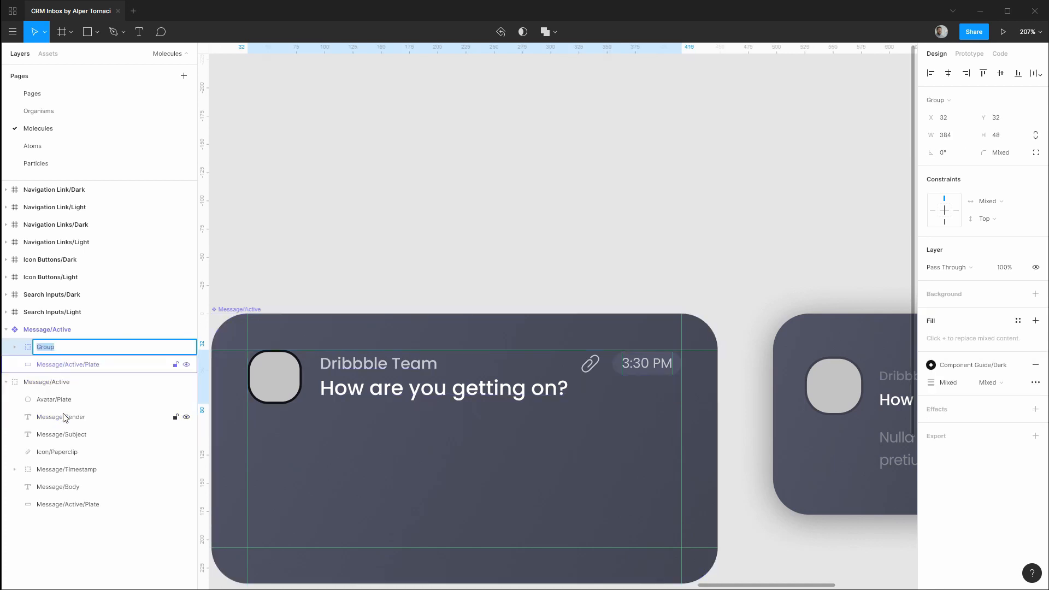
pyautogui.write('ME')
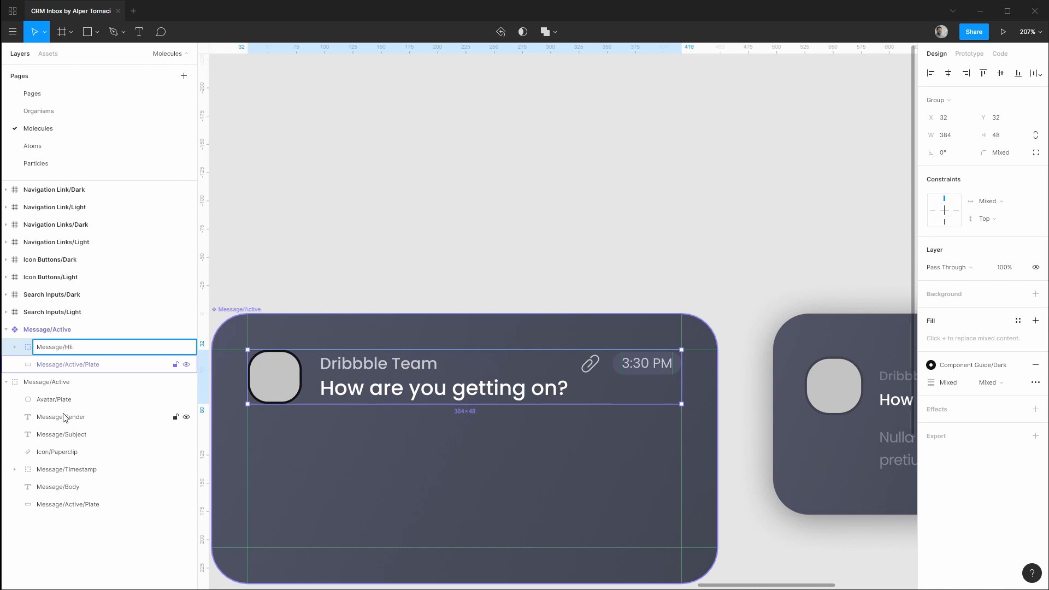
pyautogui.press('Return')
pyautogui.click(405, 262)
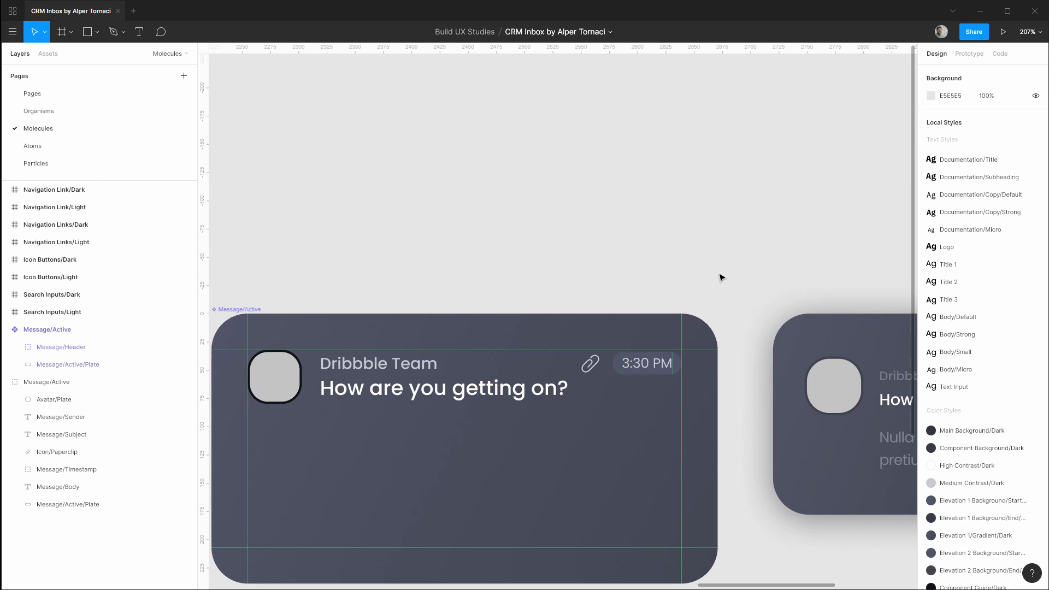
# Step: Copy the two-line body text starting "Nulla pulvinar ex id" from the reference message card
pyautogui.moveTo(718, 272); pyautogui.dragTo(423, 239)
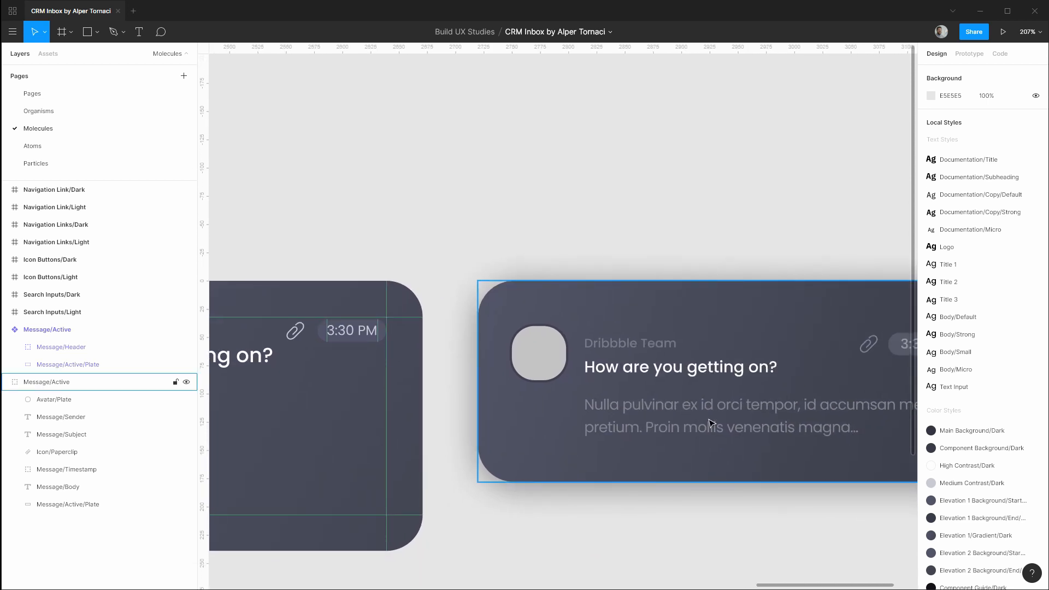
pyautogui.moveTo(755, 246); pyautogui.dragTo(639, 253)
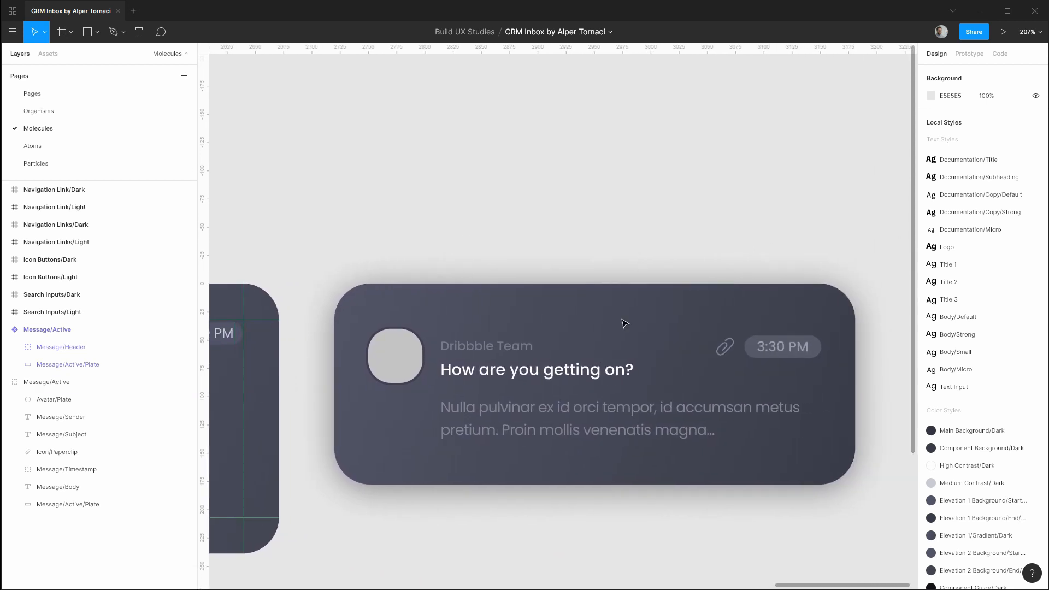
pyautogui.click(618, 414)
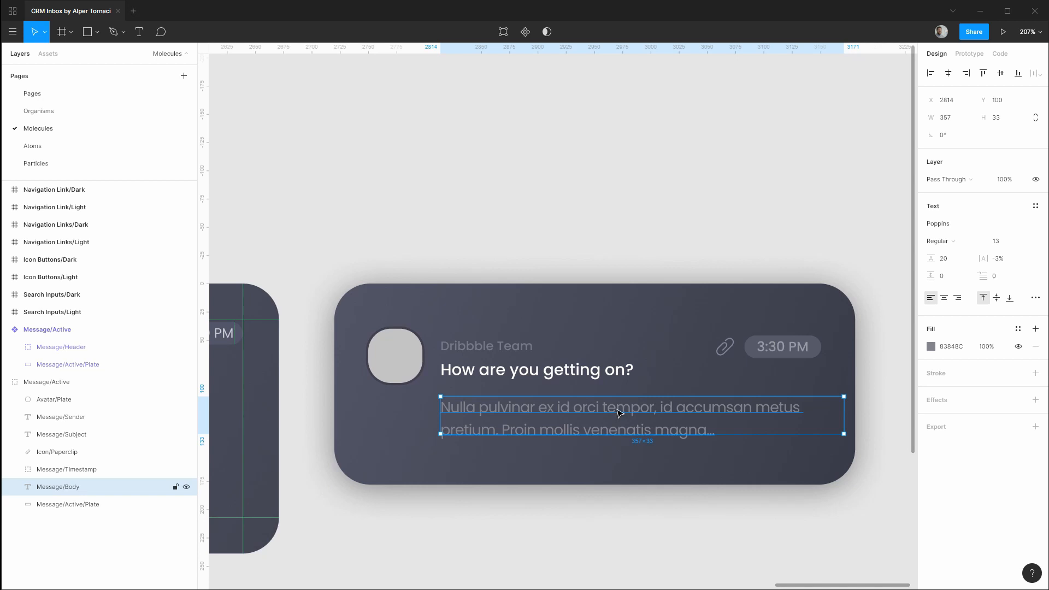
pyautogui.doubleClick(619, 410)
pyautogui.hotkey('ctrl', 'c')
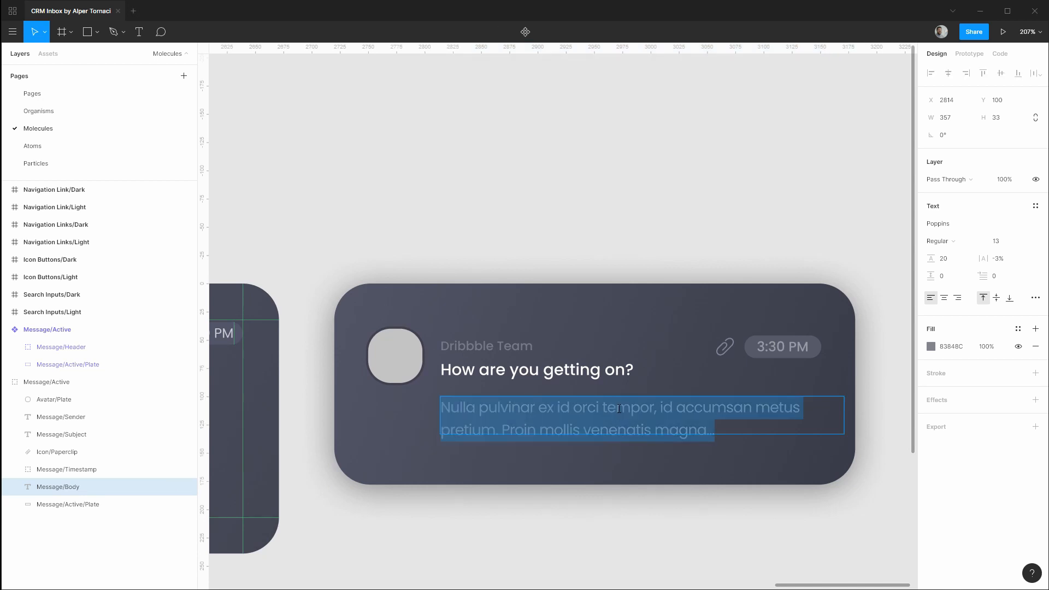
pyautogui.click(379, 227)
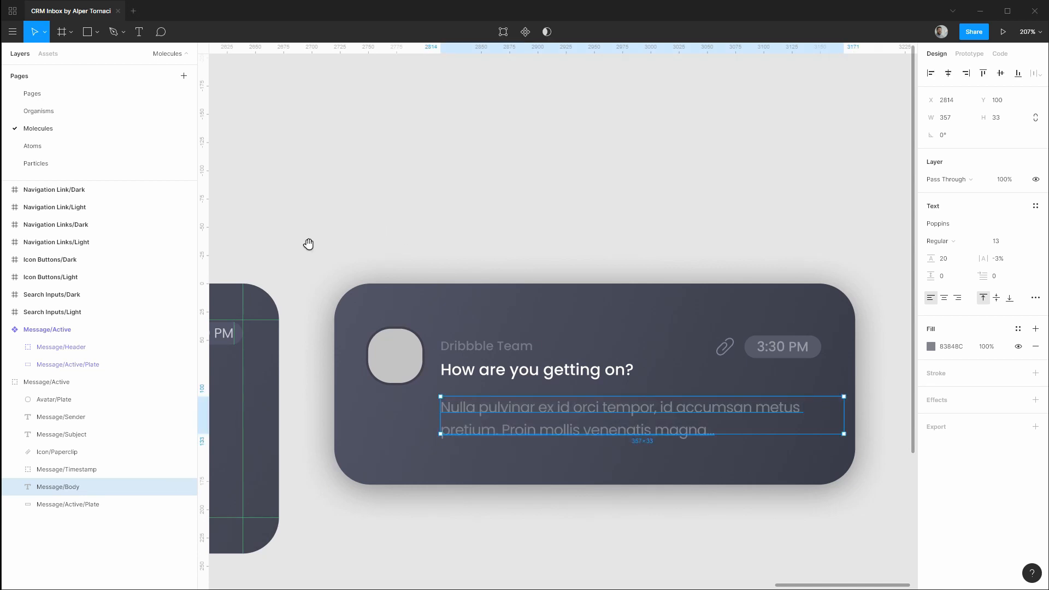
# Step: Add a text box of about 320 by 95 below the subject in the Message/Active component and paste the copied body text
pyautogui.moveTo(257, 296); pyautogui.dragTo(700, 222)
pyautogui.click(517, 377)
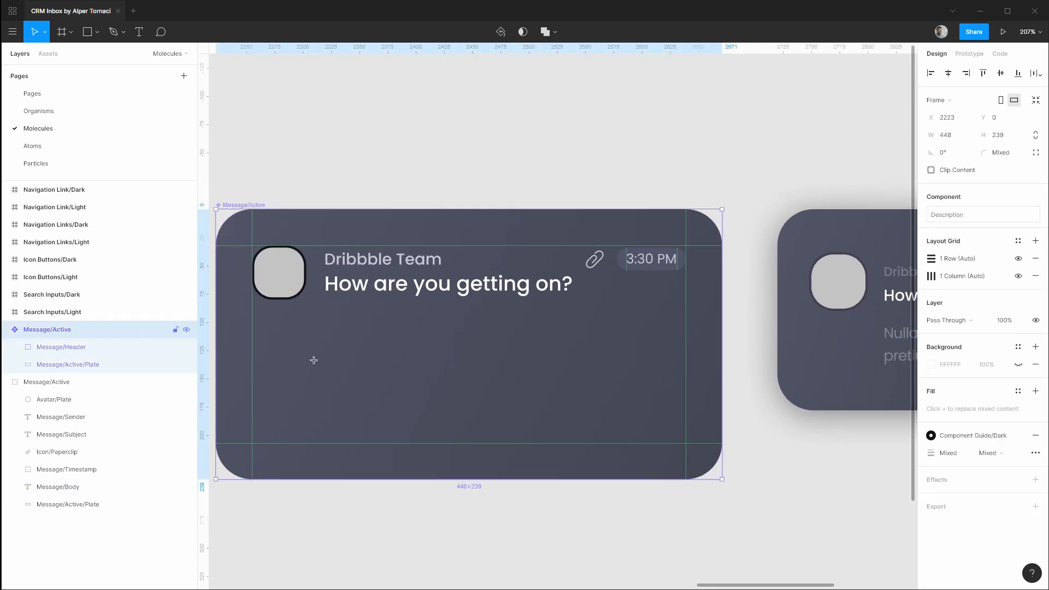
pyautogui.press('t')
pyautogui.moveTo(325, 323); pyautogui.dragTo(687, 432)
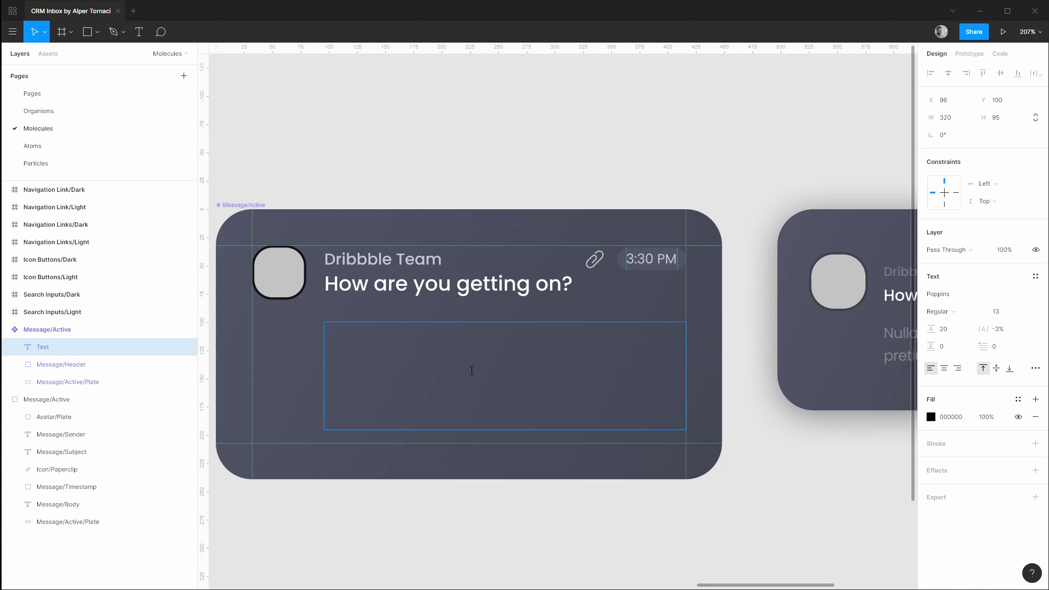
pyautogui.hotkey('ctrl', 'v')
# Step: Apply the Medium Contrast/Dark color style to all of the pasted body text
pyautogui.hotkey('ctrl', 'a')
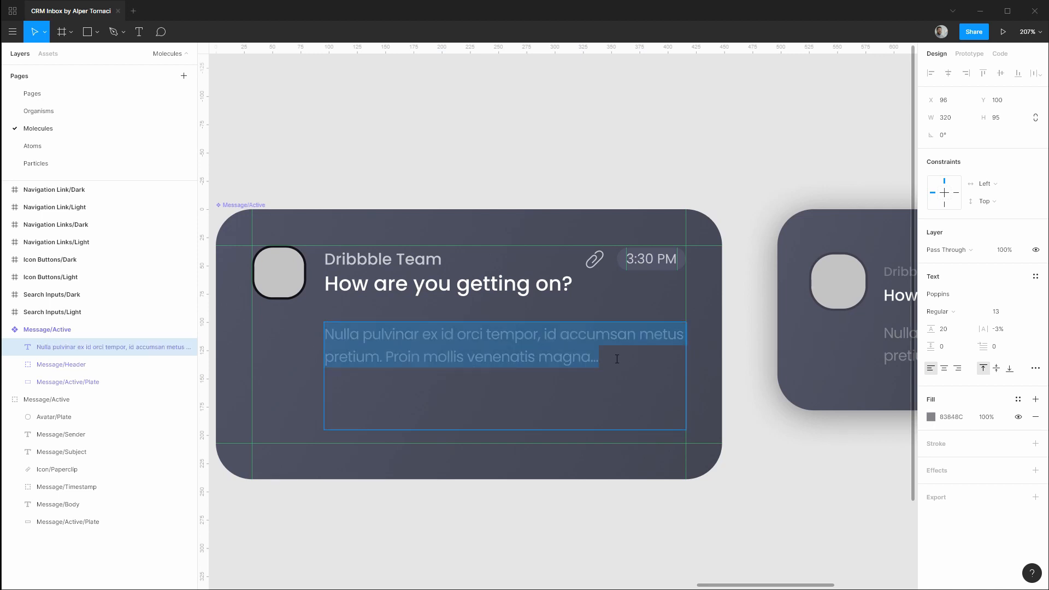
pyautogui.click(1014, 400)
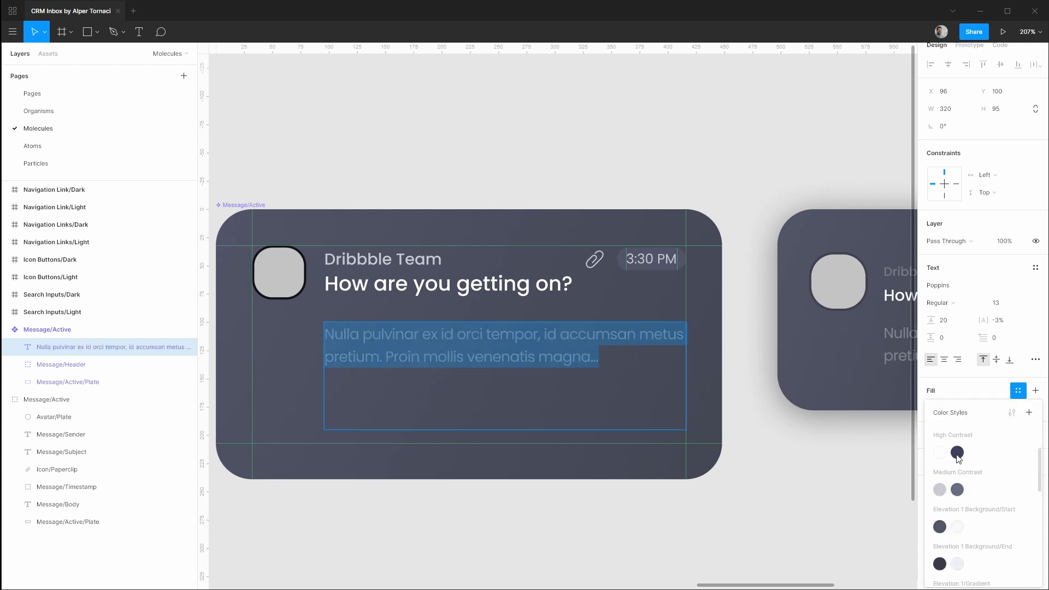
pyautogui.click(946, 474)
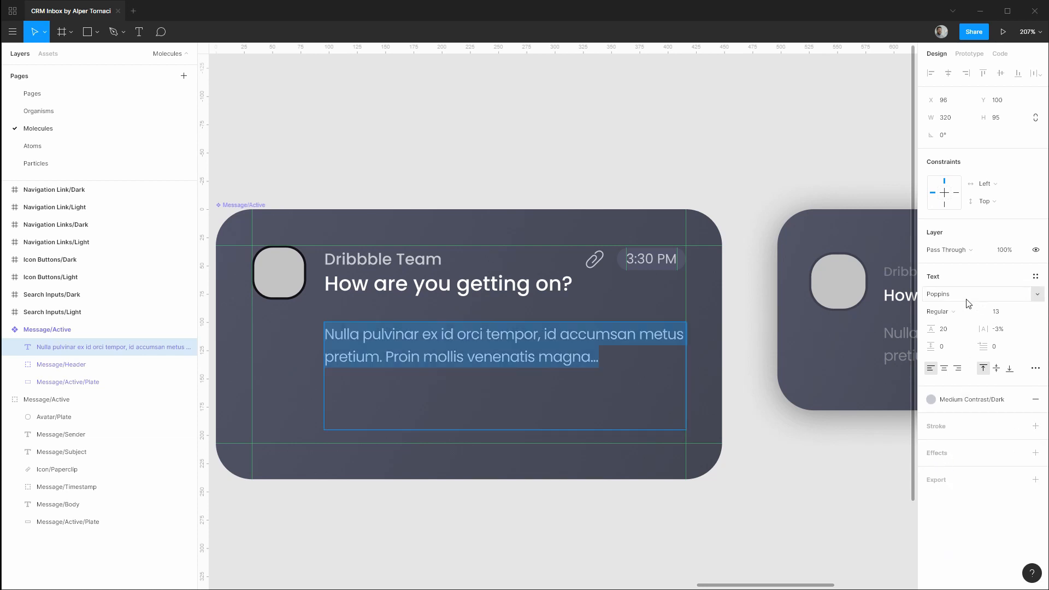
# Step: Try the Body/Default text style on the pasted body text in the Message/Active component
pyautogui.click(1036, 277)
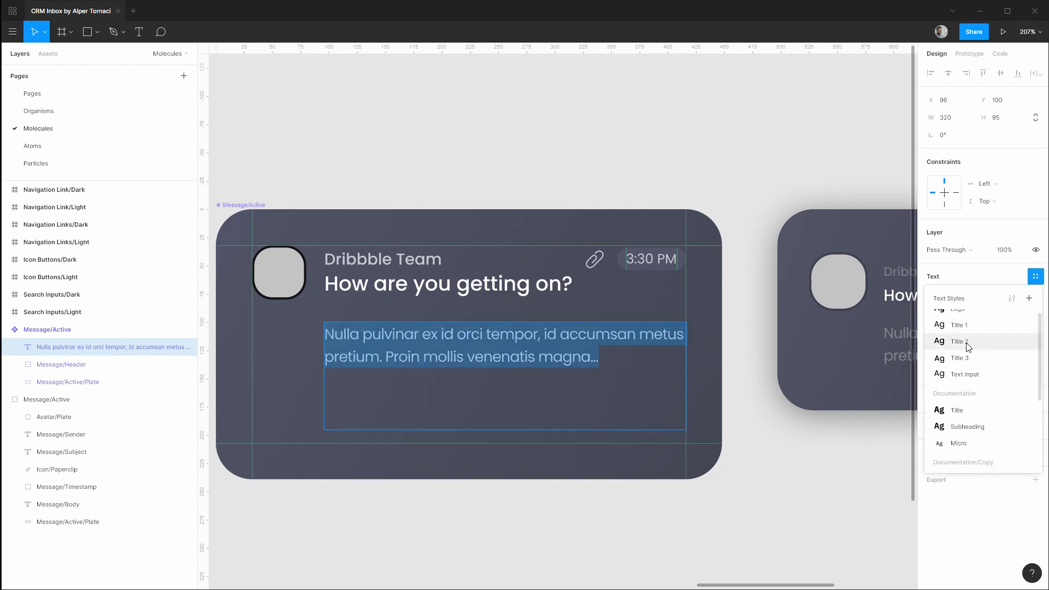
pyautogui.scroll(-3, 967, 347)
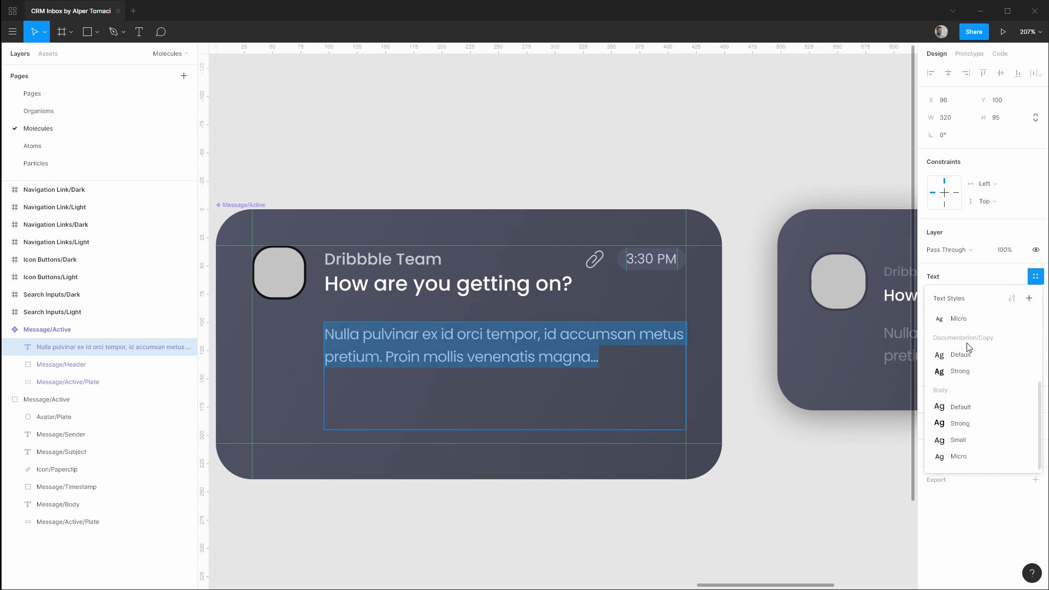
pyautogui.click(967, 408)
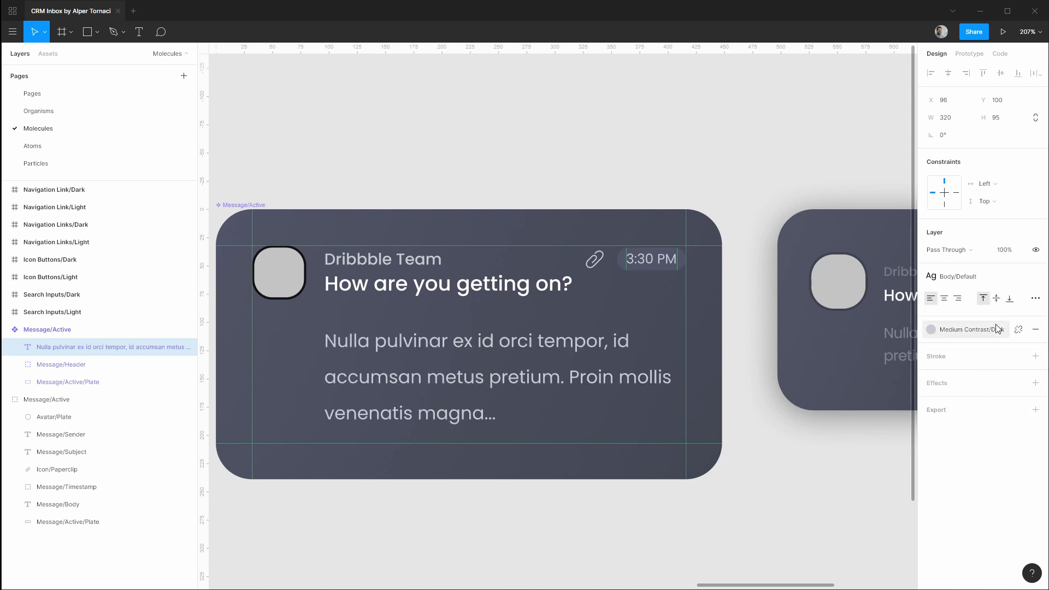
# Step: Apply the Body/Small text style to the body text of the Message/Active component
pyautogui.click(981, 281)
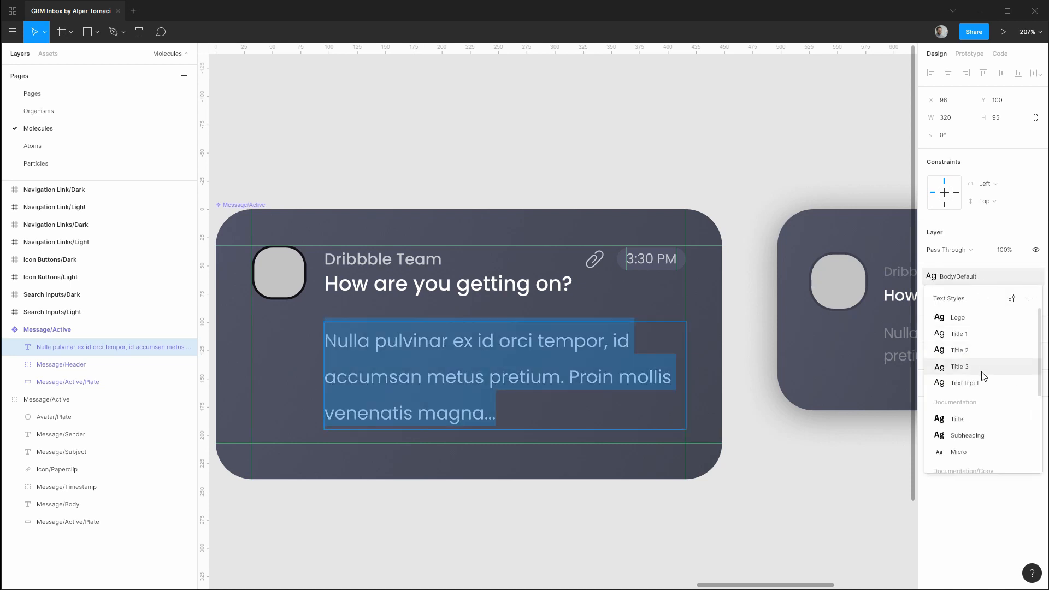
pyautogui.scroll(-3, 983, 375)
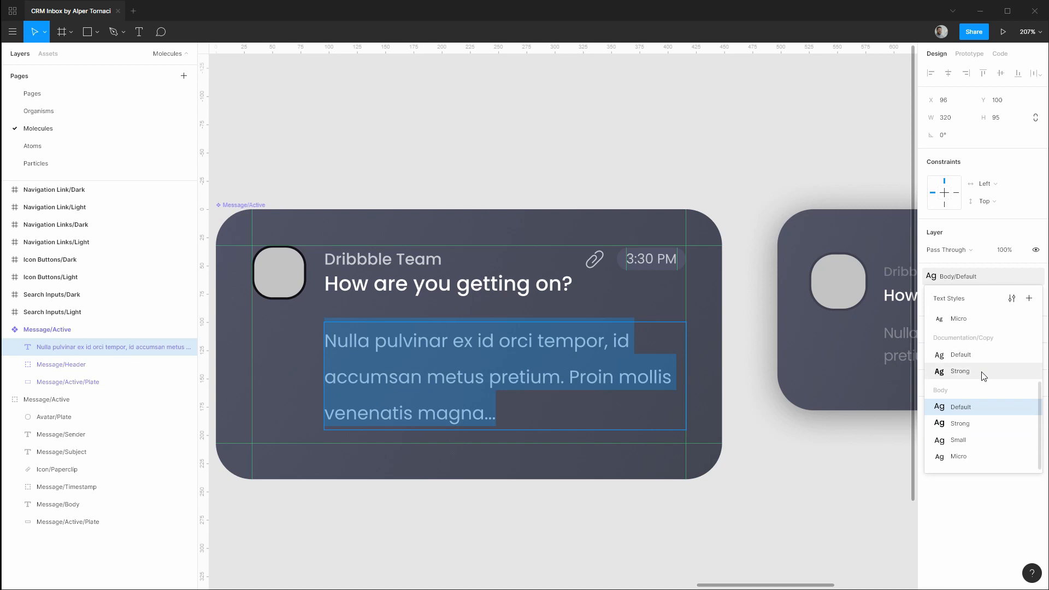
pyautogui.click(975, 443)
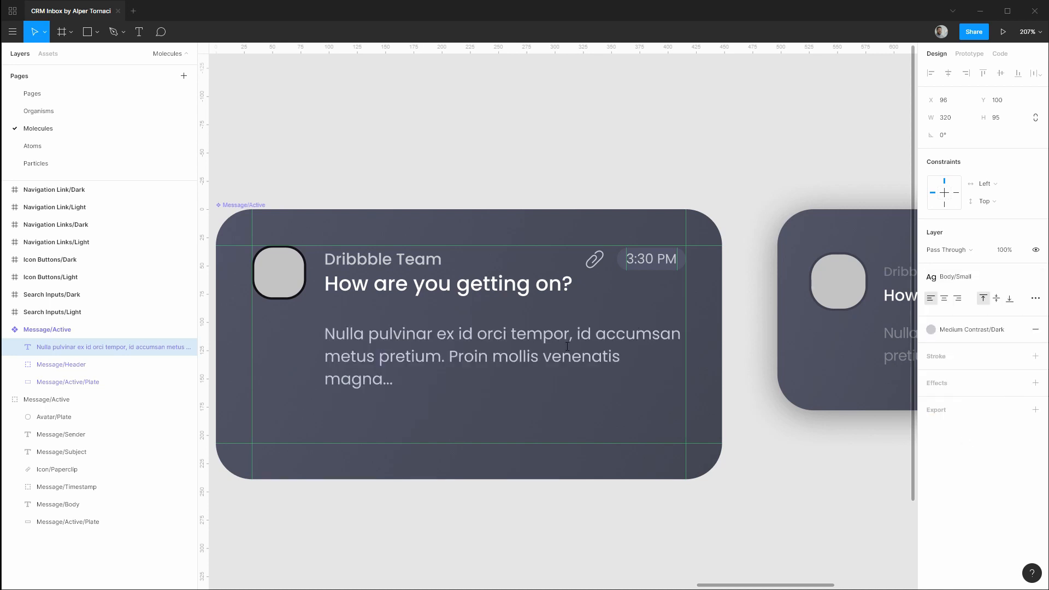
# Step: Compare the line wrapping of the component's body text with the body text in the reference message card
pyautogui.doubleClick(609, 348)
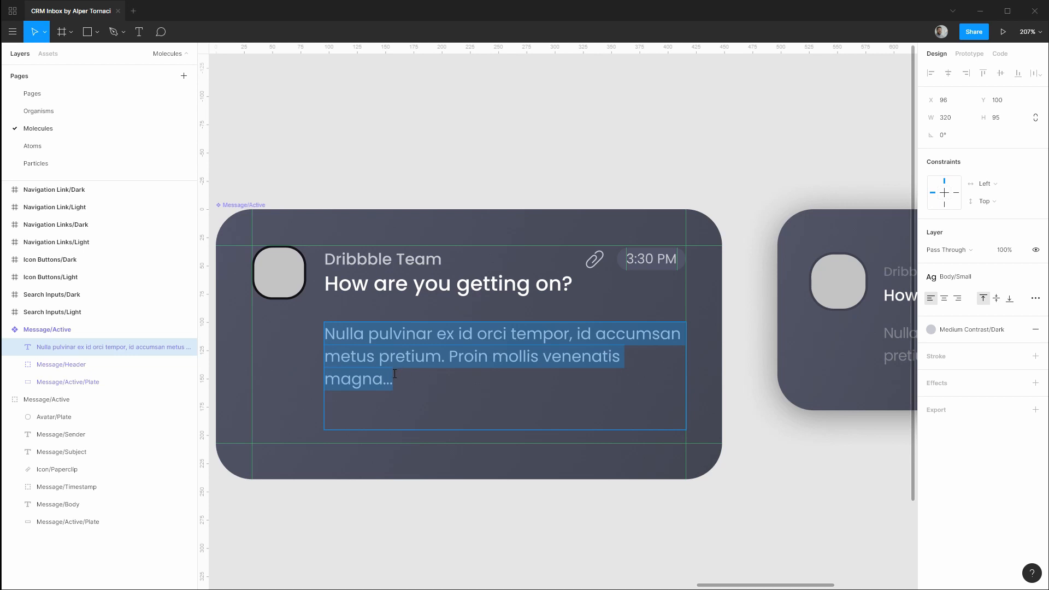
pyautogui.click(108, 346)
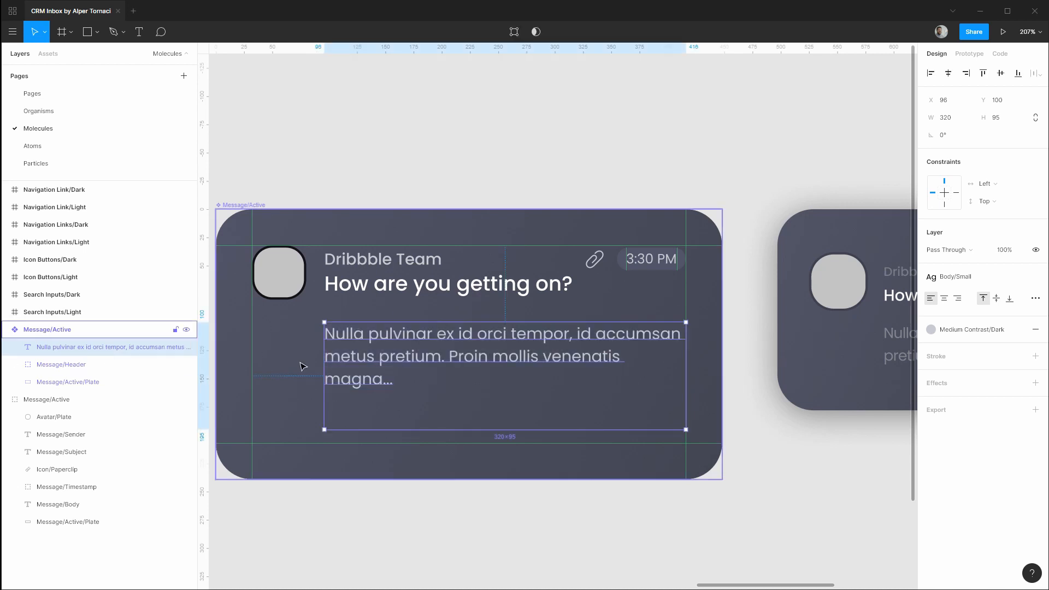
pyautogui.moveTo(324, 364); pyautogui.dragTo(324, 364)
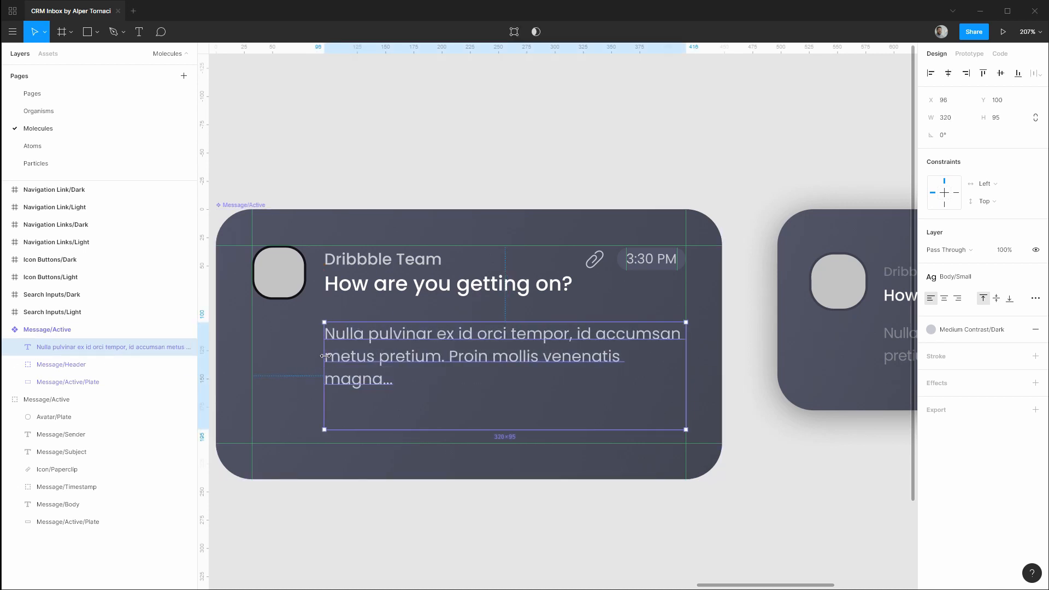
pyautogui.doubleClick(376, 381)
pyautogui.press('Escape')
pyautogui.click(886, 438)
pyautogui.moveTo(883, 438); pyautogui.dragTo(513, 431)
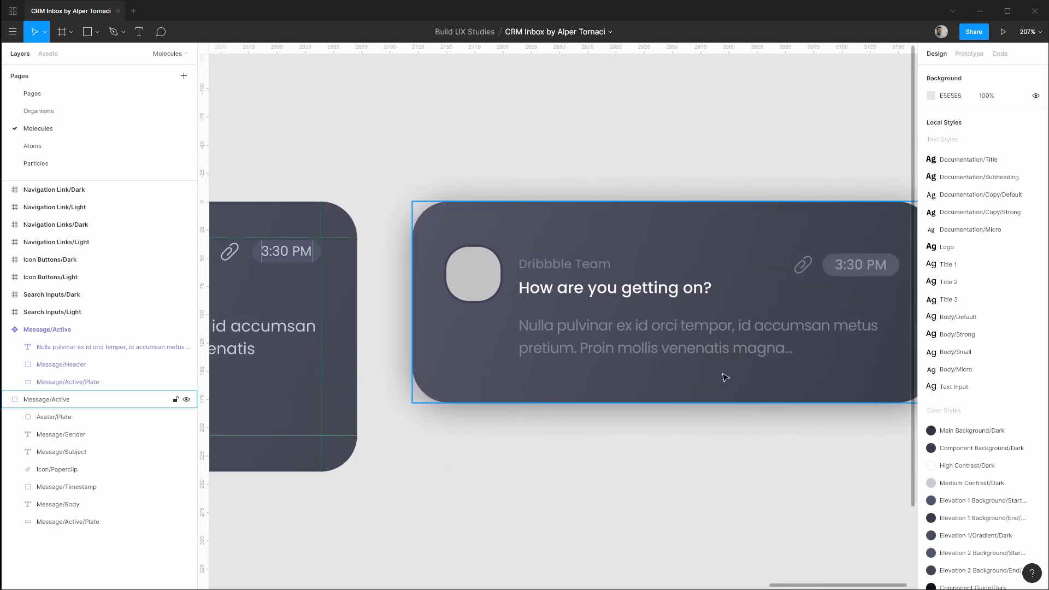
pyautogui.moveTo(401, 457); pyautogui.dragTo(765, 485)
# Step: Shorten the body text's last word to "magn..." and set its text box to auto height resizing
pyautogui.click(356, 406)
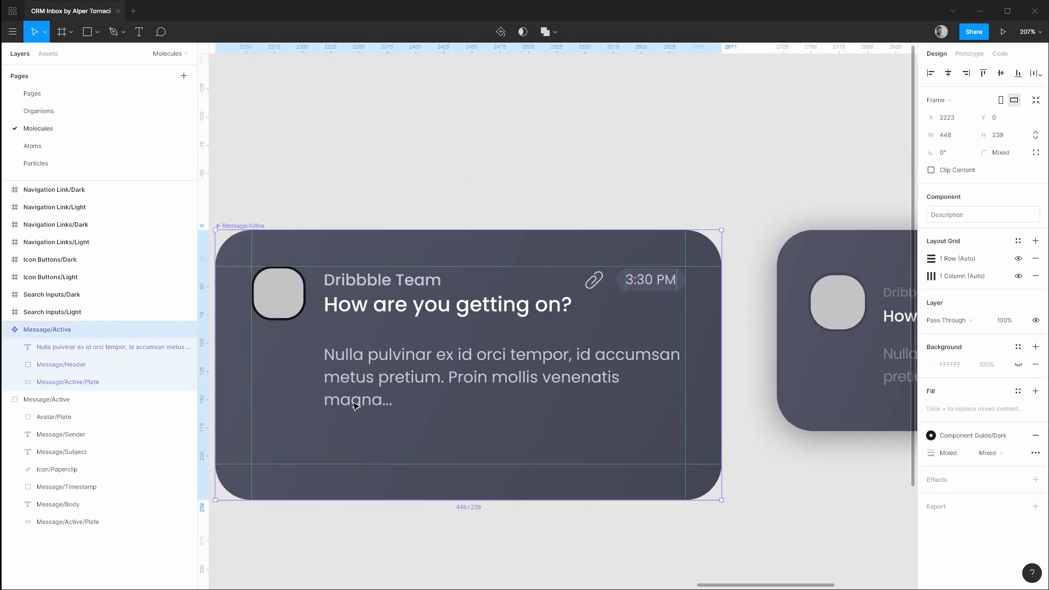
pyautogui.doubleClick(356, 406)
pyautogui.doubleClick(357, 406)
pyautogui.click(380, 400)
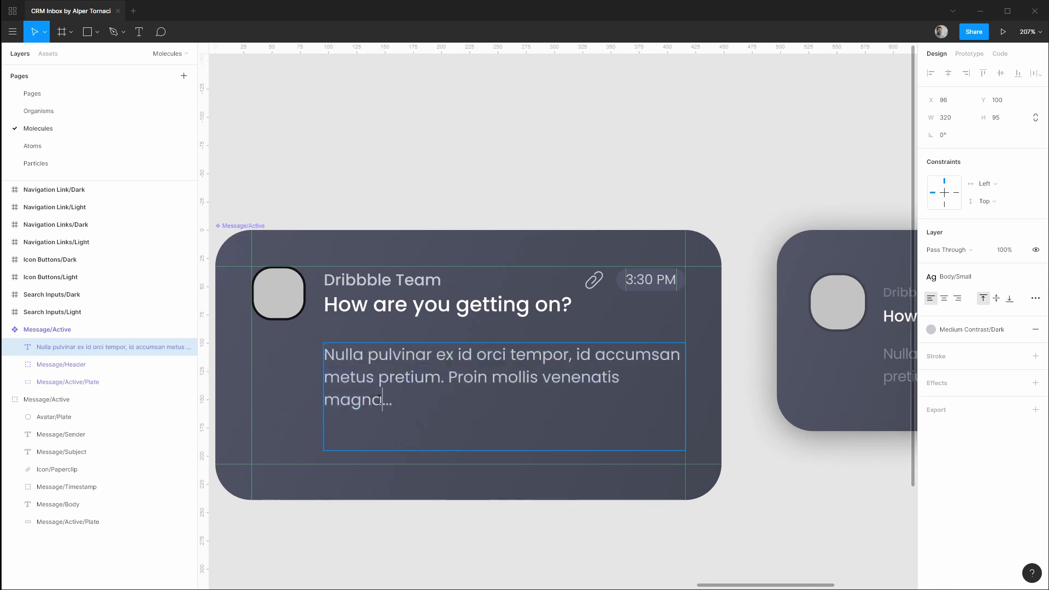
pyautogui.press('BackSpace')
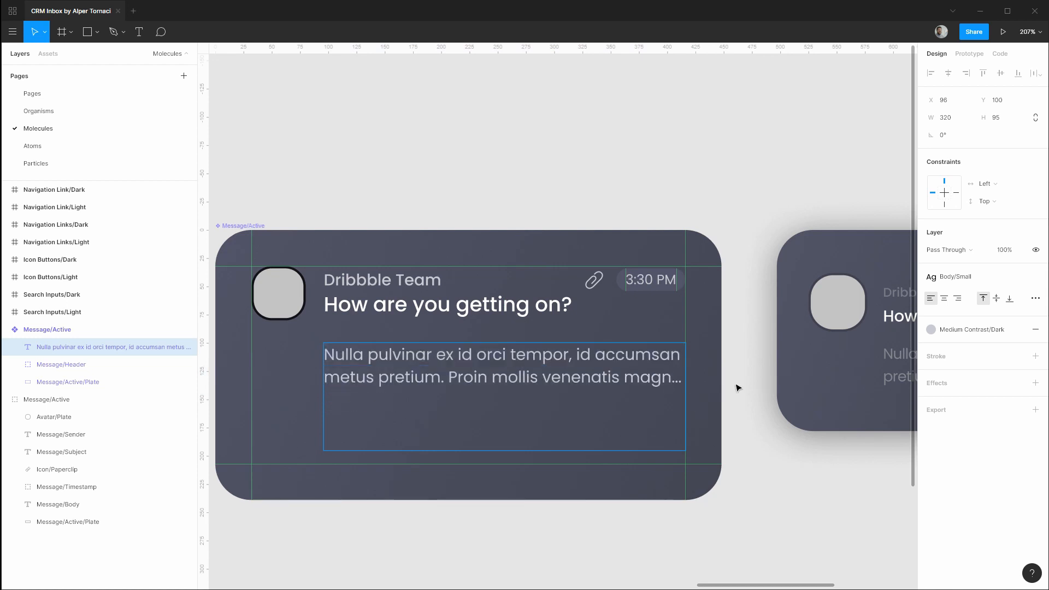
pyautogui.press('Escape')
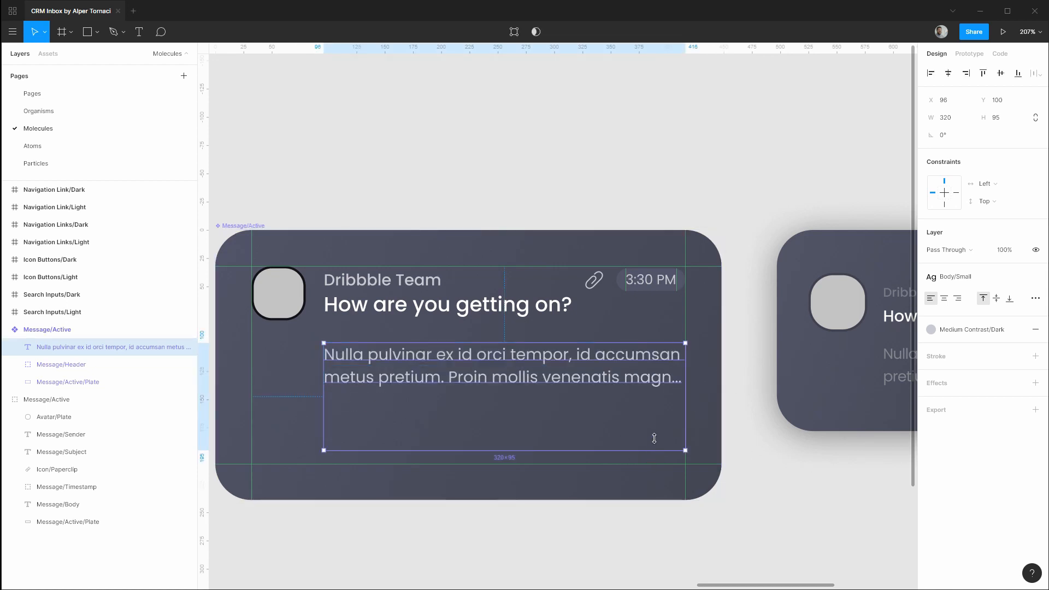
pyautogui.click(1036, 298)
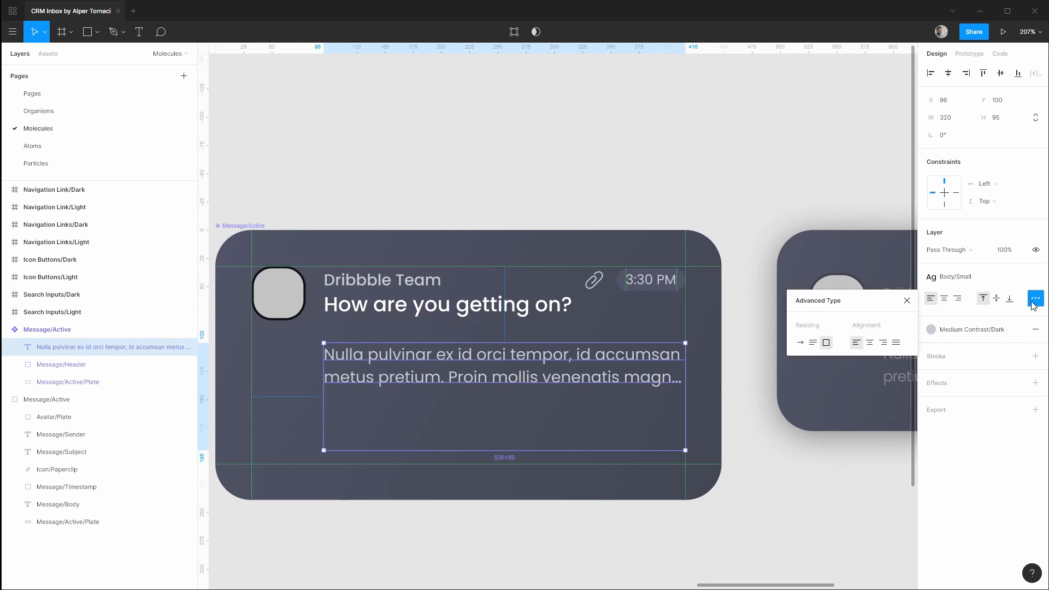
pyautogui.click(813, 347)
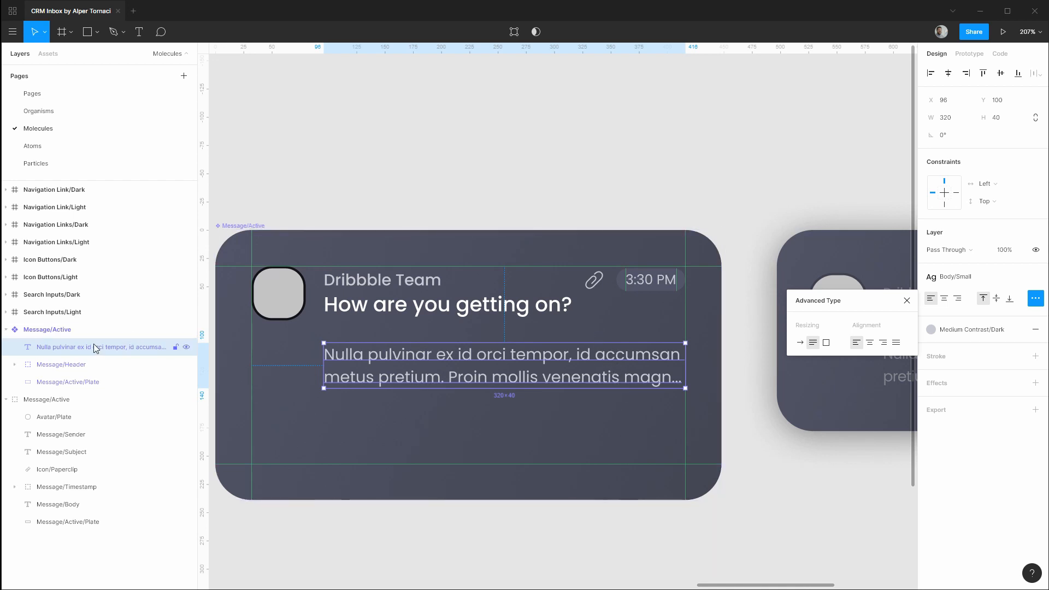
# Step: Move the body text layer below Message/Header in the layer order and rename it Message/Preview
pyautogui.moveTo(96, 347); pyautogui.dragTo(109, 373)
pyautogui.doubleClick(109, 372)
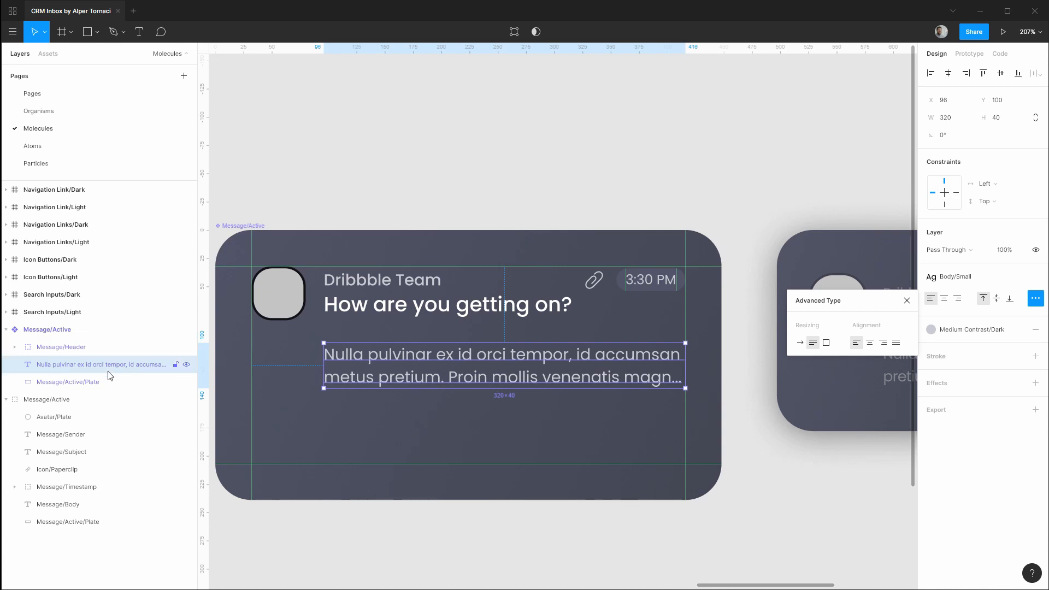
pyautogui.write('Mes')
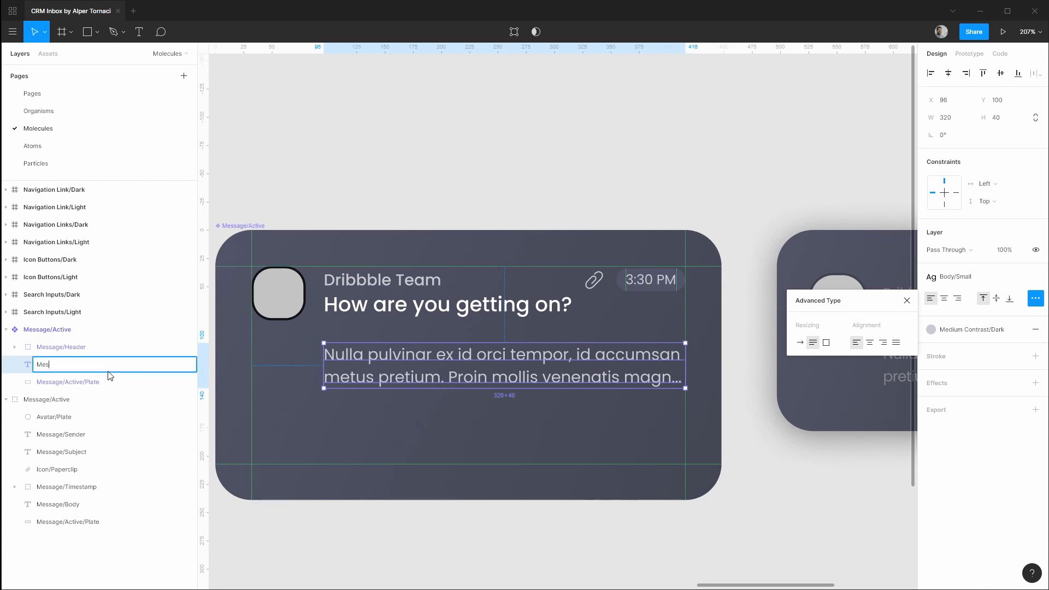
pyautogui.write('sage/Preview')
pyautogui.press('Return')
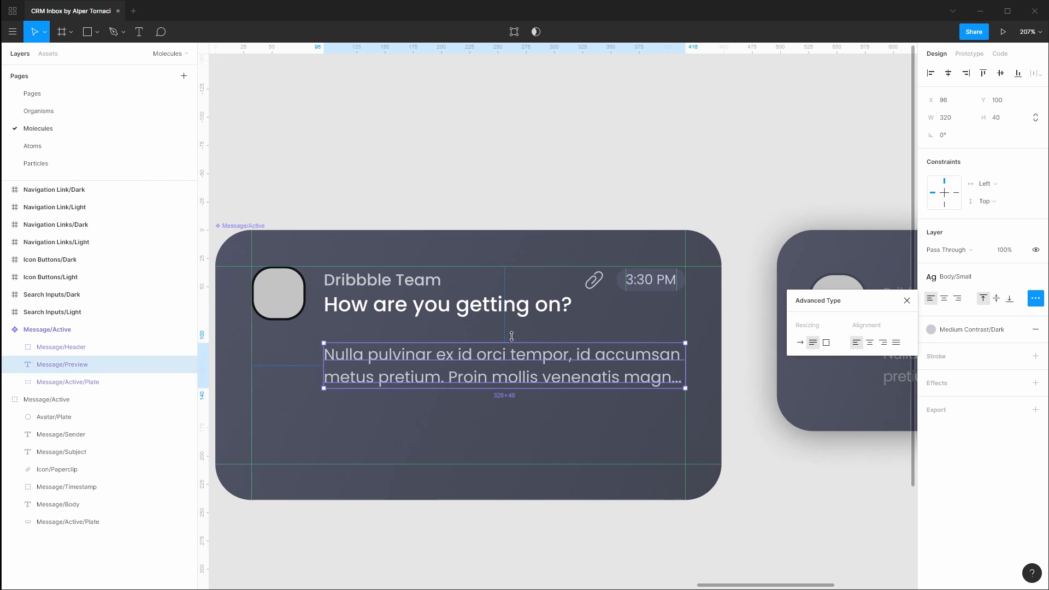
# Step: Nudge the Message/Preview text up 4 px, closer to the header, to Y 96
pyautogui.press('alt')
pyautogui.press('Up')
pyautogui.press('Up')
pyautogui.press('Up')
pyautogui.press('Up')
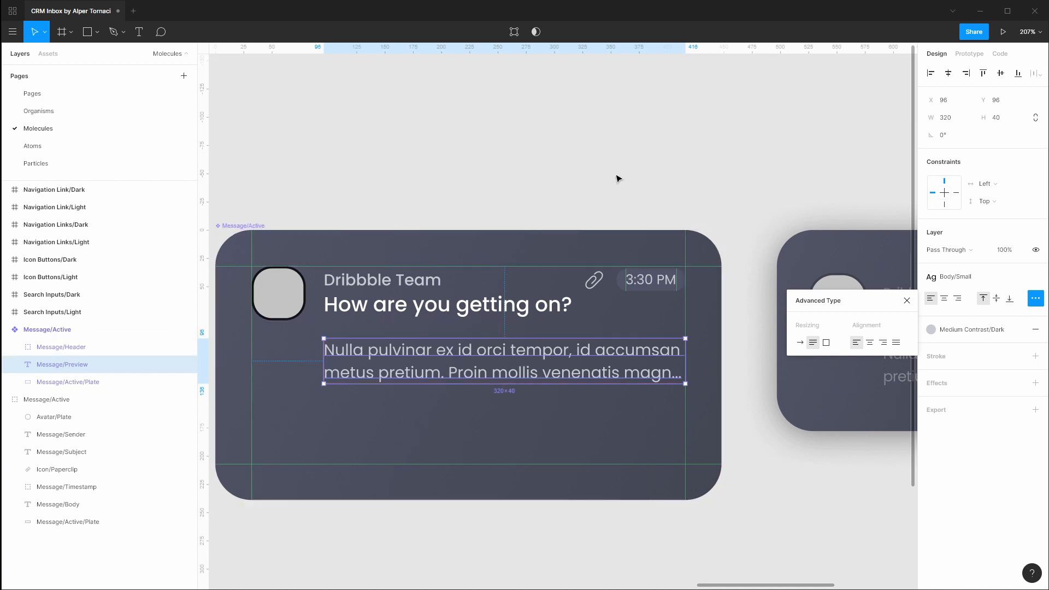
# Step: Set the horizontal constraint of Message/Preview to Left & Right, keeping the vertical constraint at Top
pyautogui.click(985, 184)
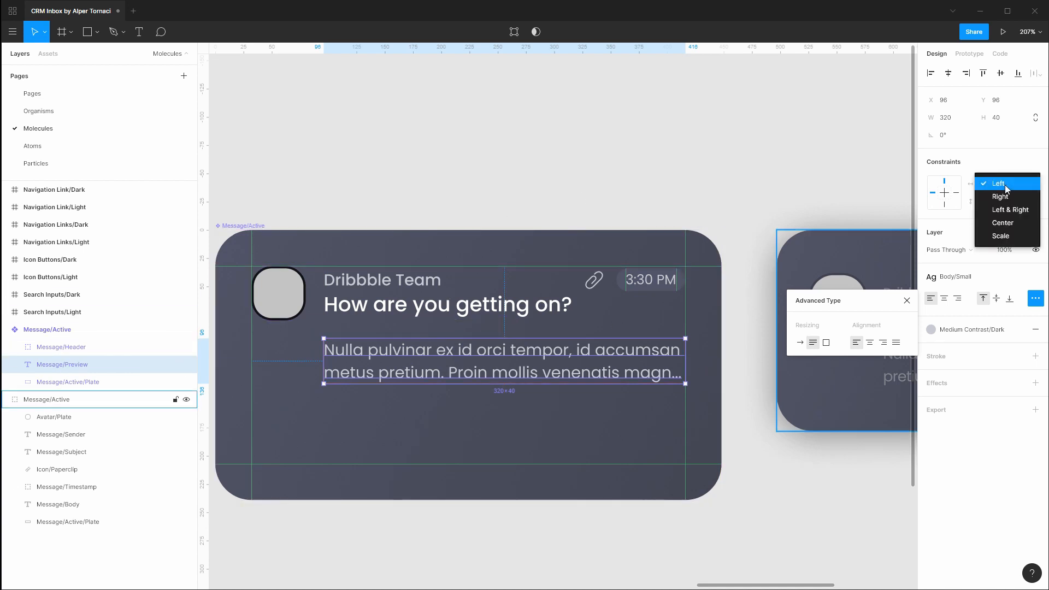
pyautogui.click(1013, 212)
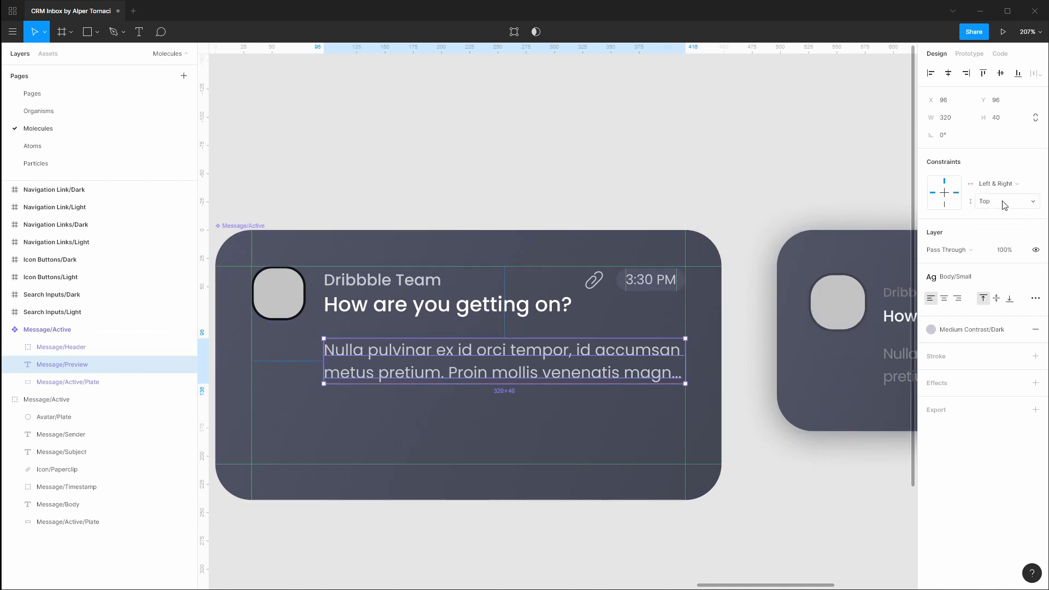
pyautogui.click(1000, 202)
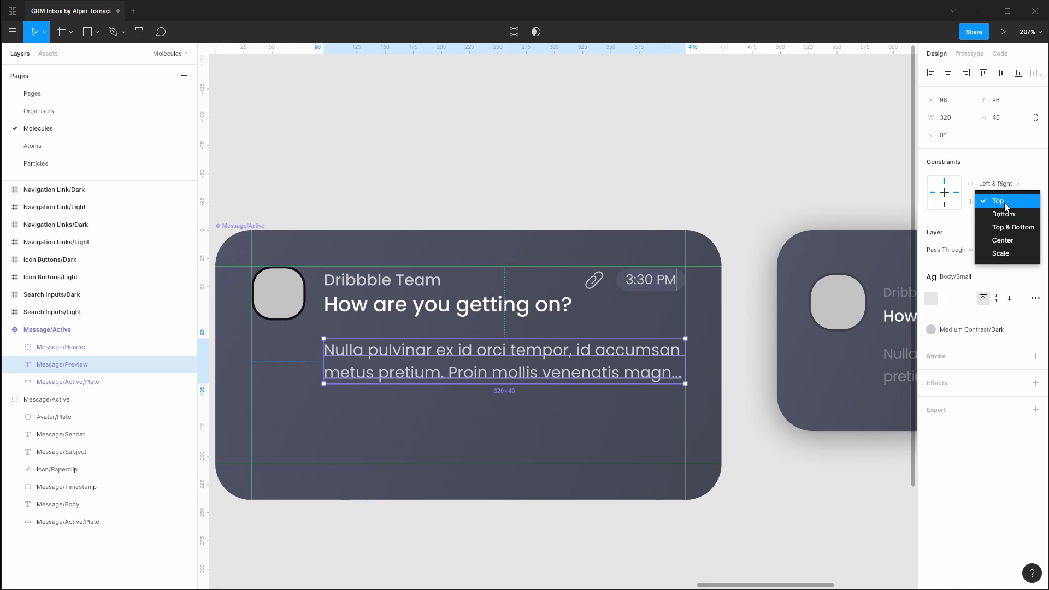
pyautogui.click(1009, 165)
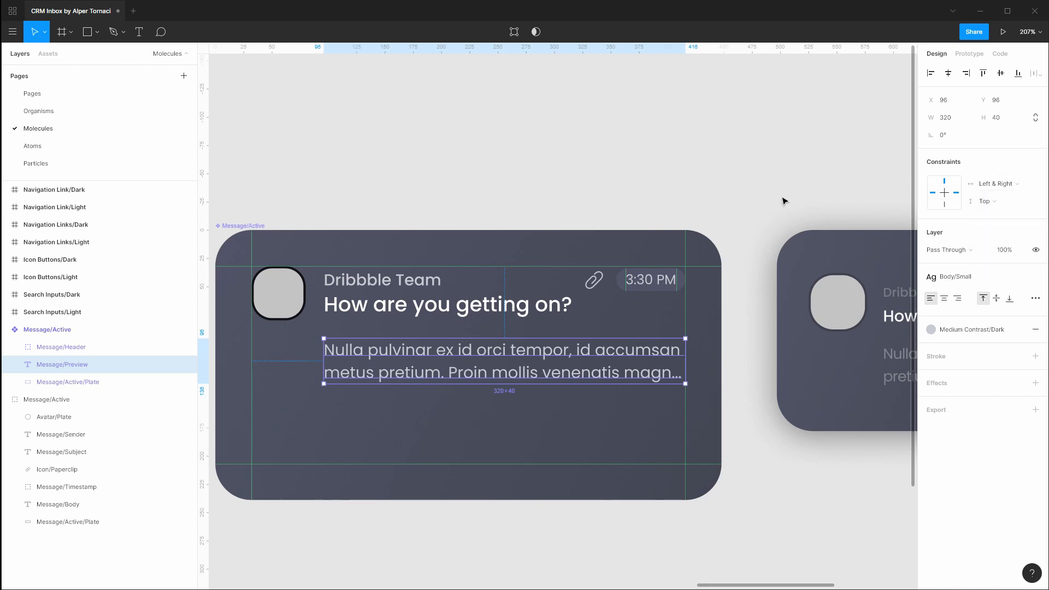
# Step: Reduce the Message/Active component's height to 168 so its lower margin guide meets the preview text's bottom edge
pyautogui.click(376, 206)
pyautogui.click(248, 226)
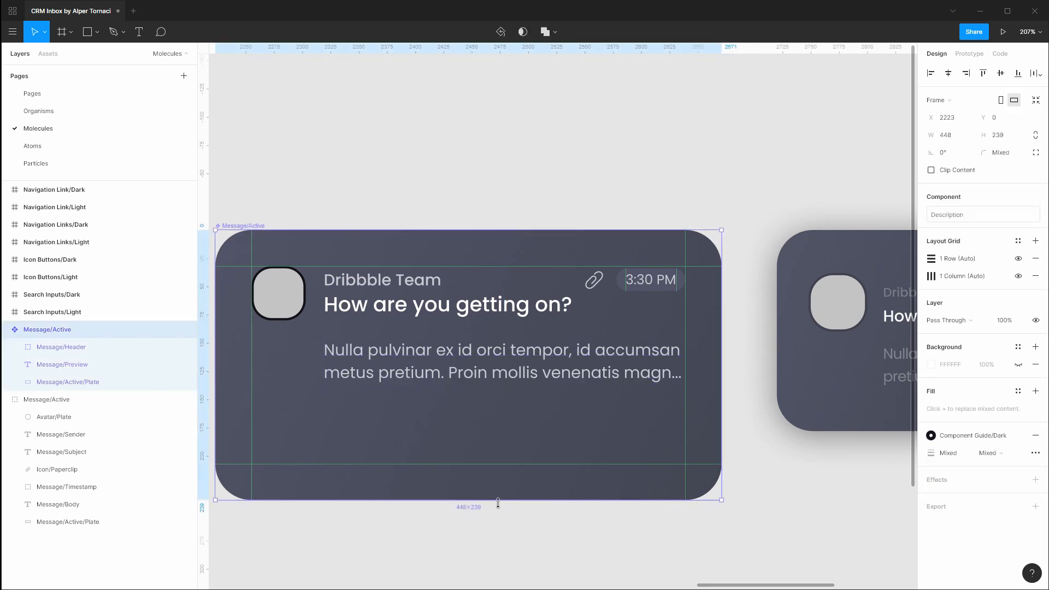
pyautogui.moveTo(499, 501); pyautogui.dragTo(503, 420)
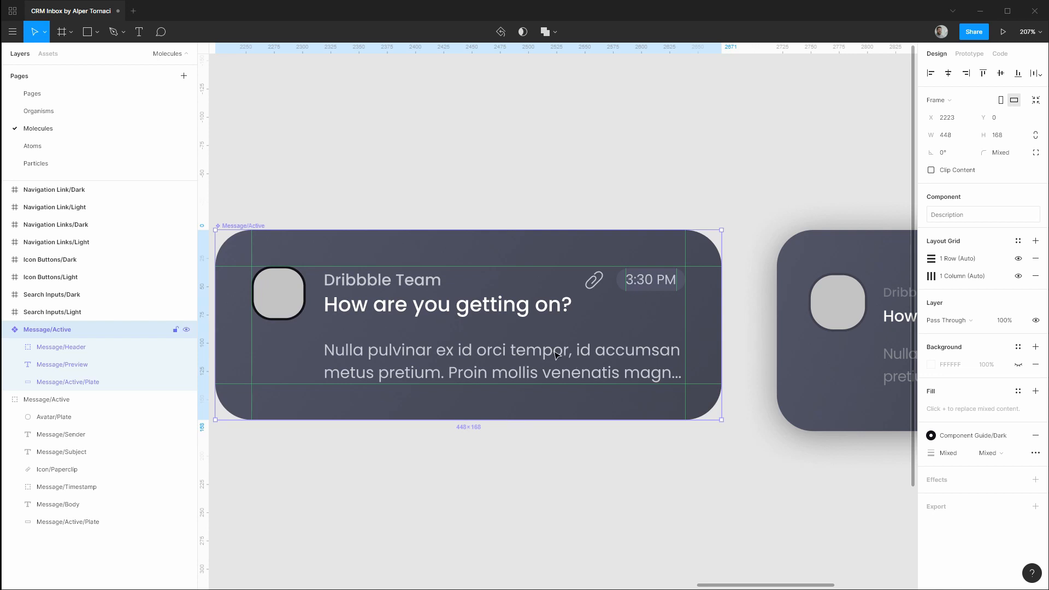
pyautogui.click(524, 373)
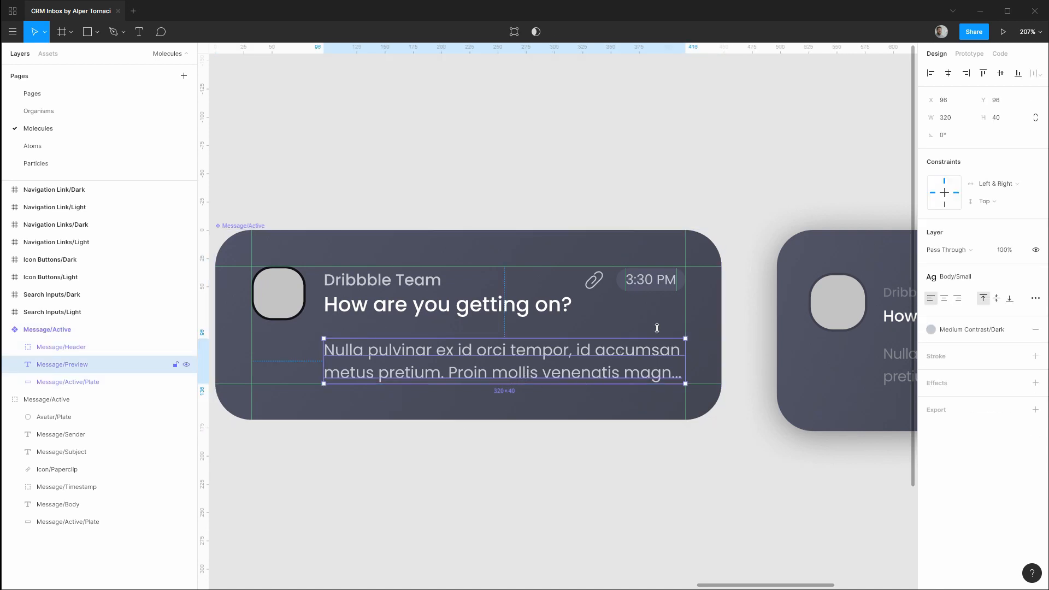
pyautogui.click(244, 226)
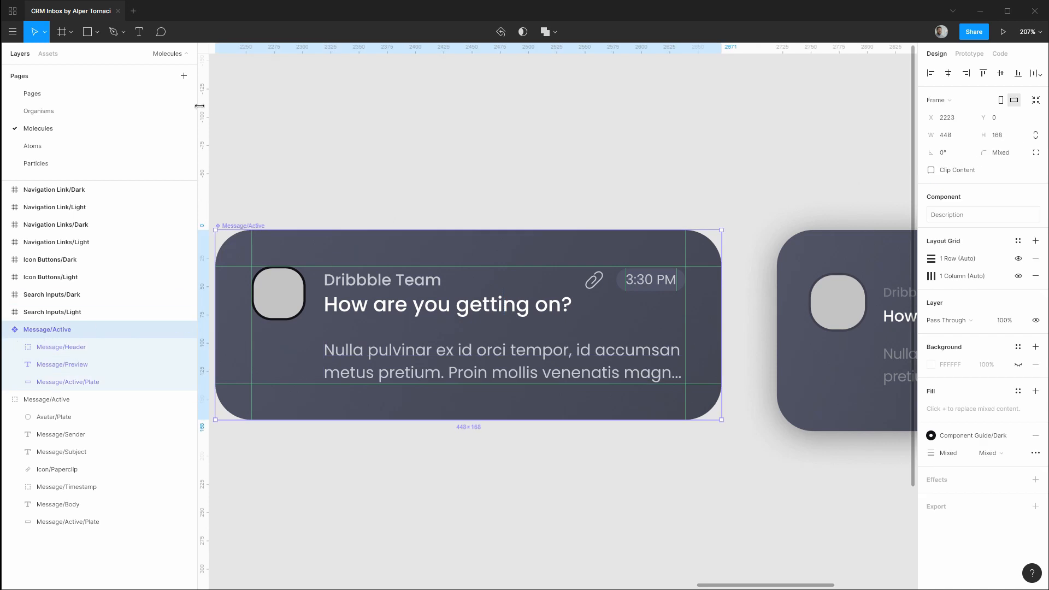
# Step: Delete the reference Message/Active group beside the component on the Molecules page
pyautogui.click(831, 192)
pyautogui.hscroll(10, 884, 189)
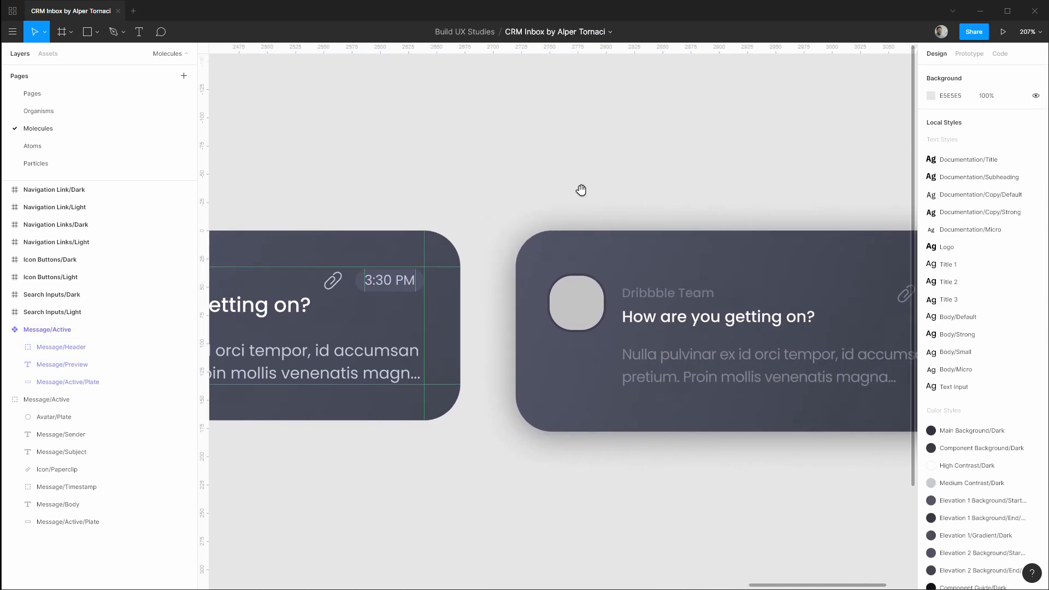
pyautogui.click(689, 272)
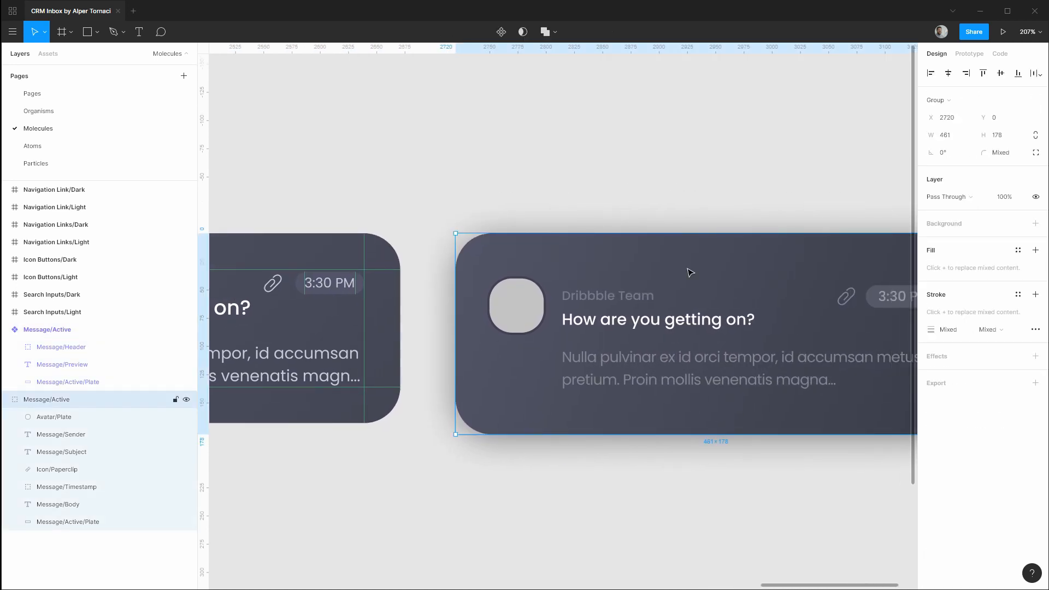
pyautogui.press('Delete')
pyautogui.moveTo(293, 192); pyautogui.dragTo(703, 162)
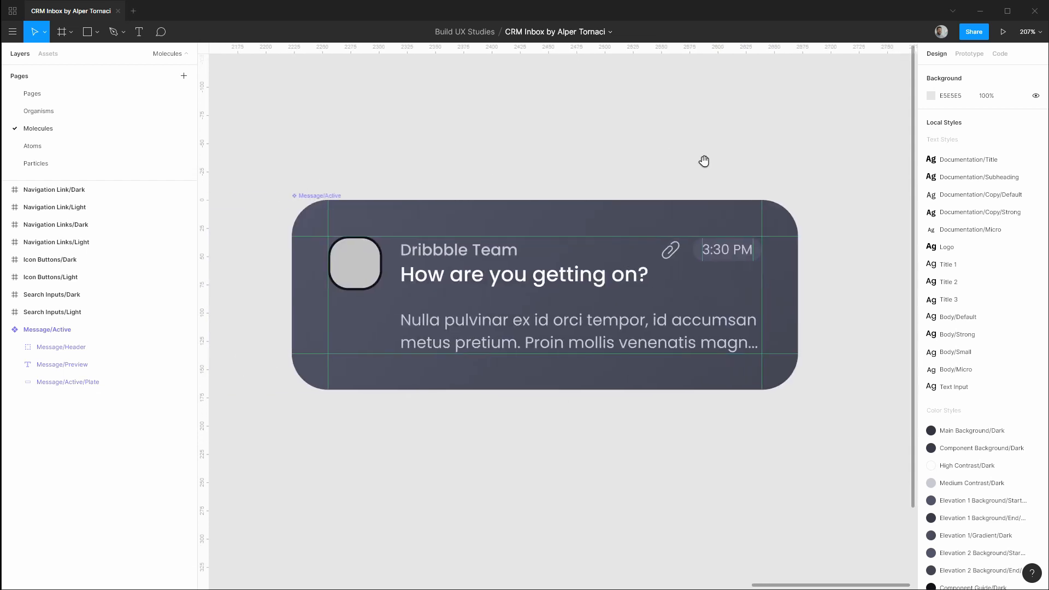
pyautogui.click(546, 268)
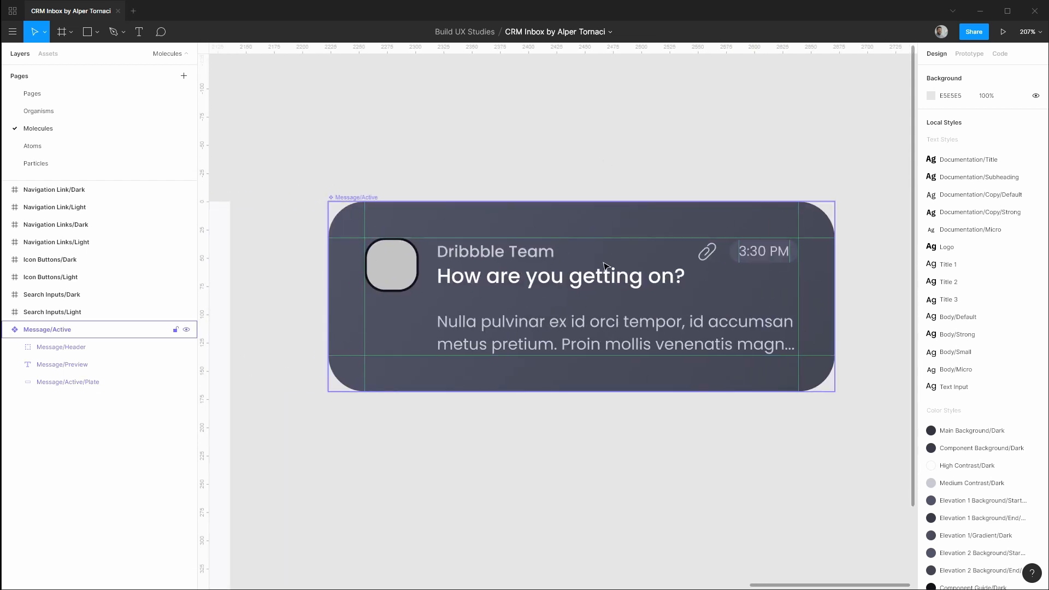
# Step: Go to the Pages page and select the Inbox group in the CRM Inbox/Desktop/Dark frame
pyautogui.click(83, 97)
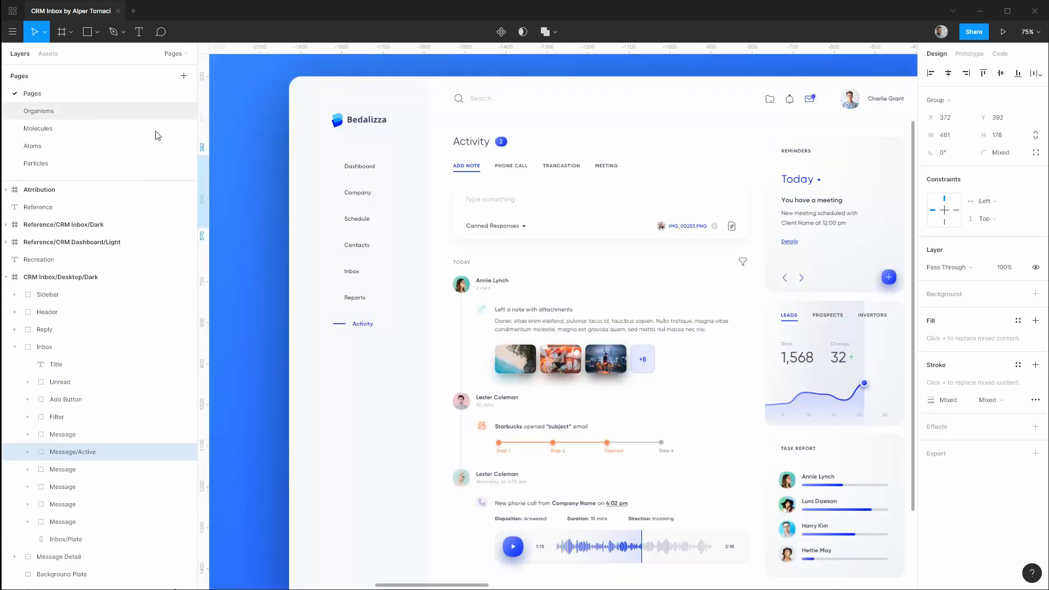
pyautogui.click(707, 241)
pyautogui.moveTo(803, 233); pyautogui.dragTo(218, 235)
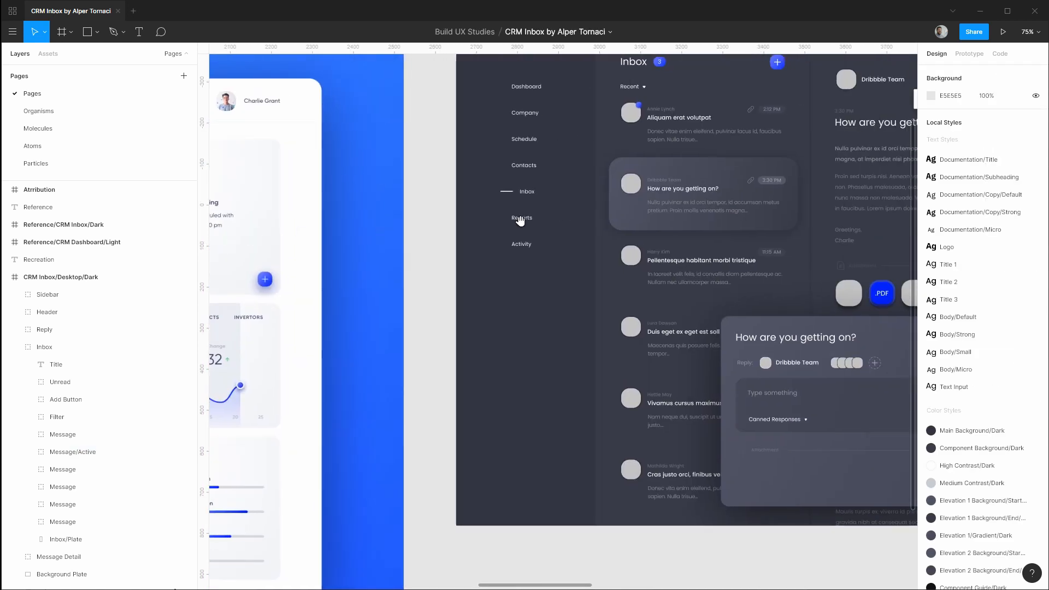
pyautogui.moveTo(596, 219); pyautogui.dragTo(386, 341)
pyautogui.click(471, 243)
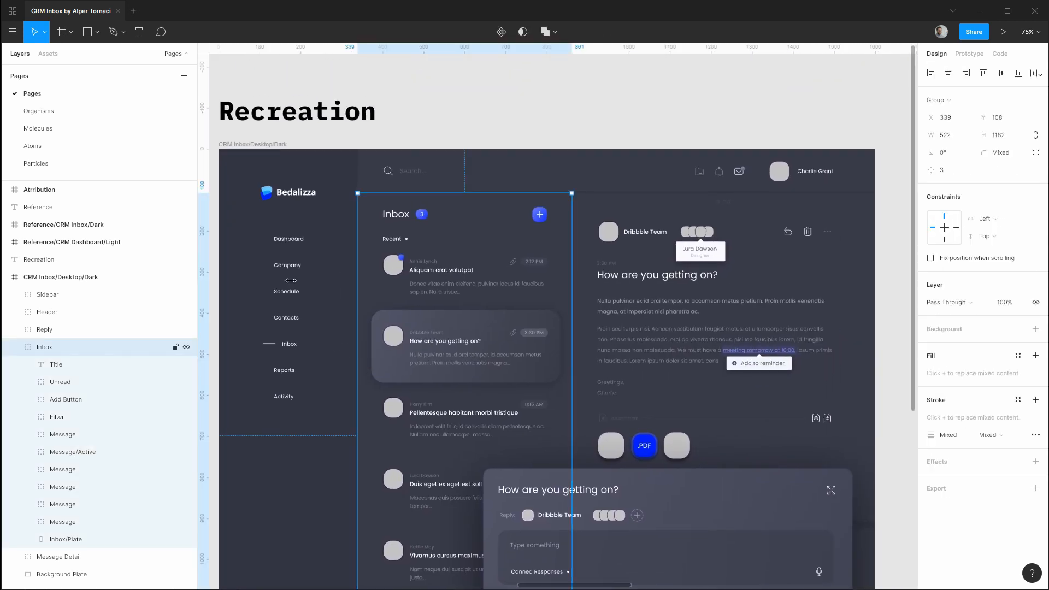
# Step: Return to the Molecules page after checking the inbox messages, and select the Message/Active component
pyautogui.scroll(-2, 80, 387)
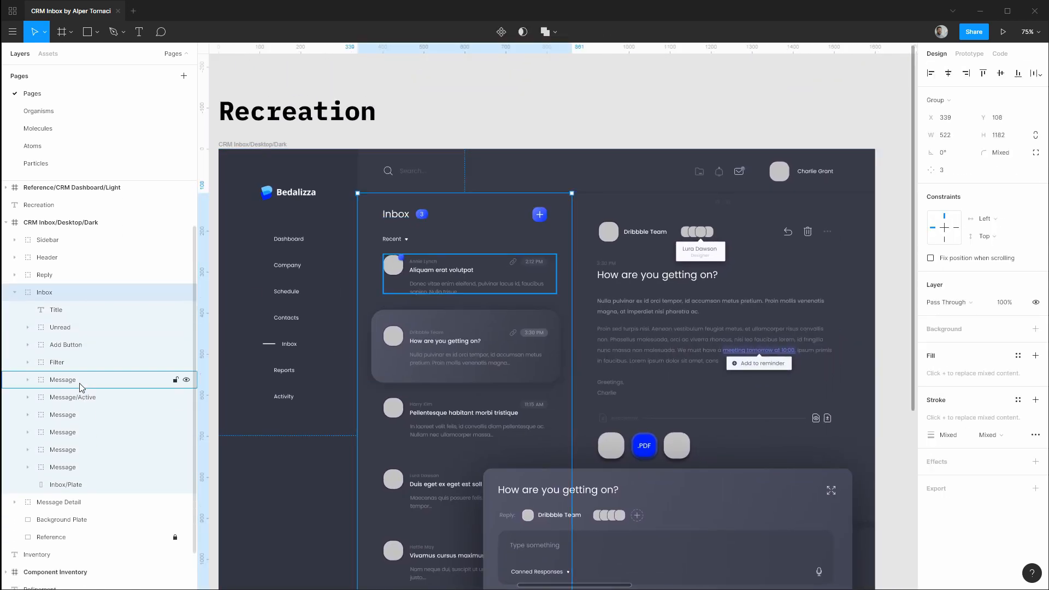
pyautogui.scroll(5, 496, 279)
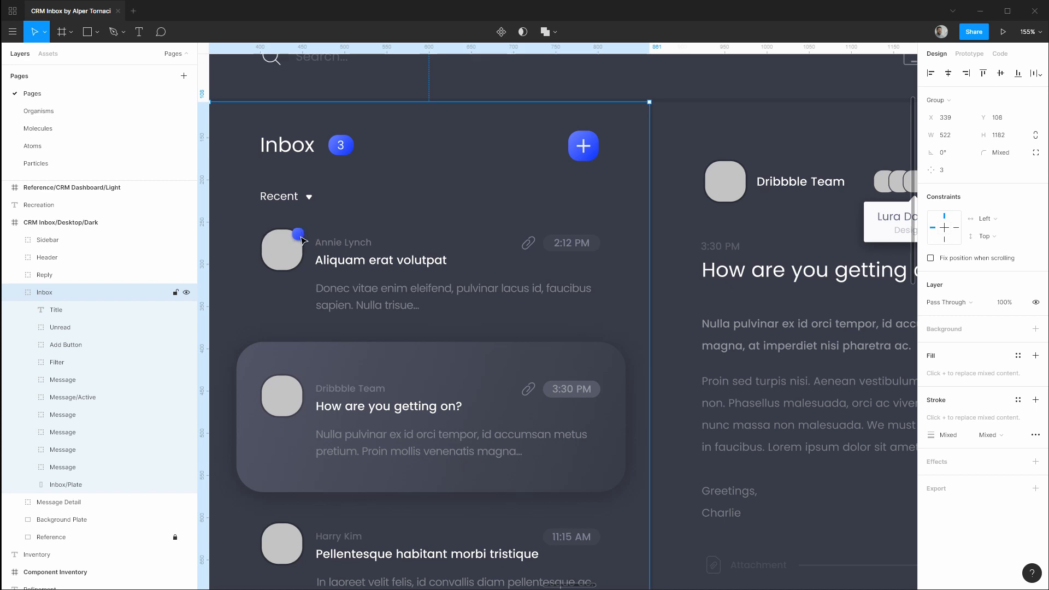
pyautogui.click(104, 129)
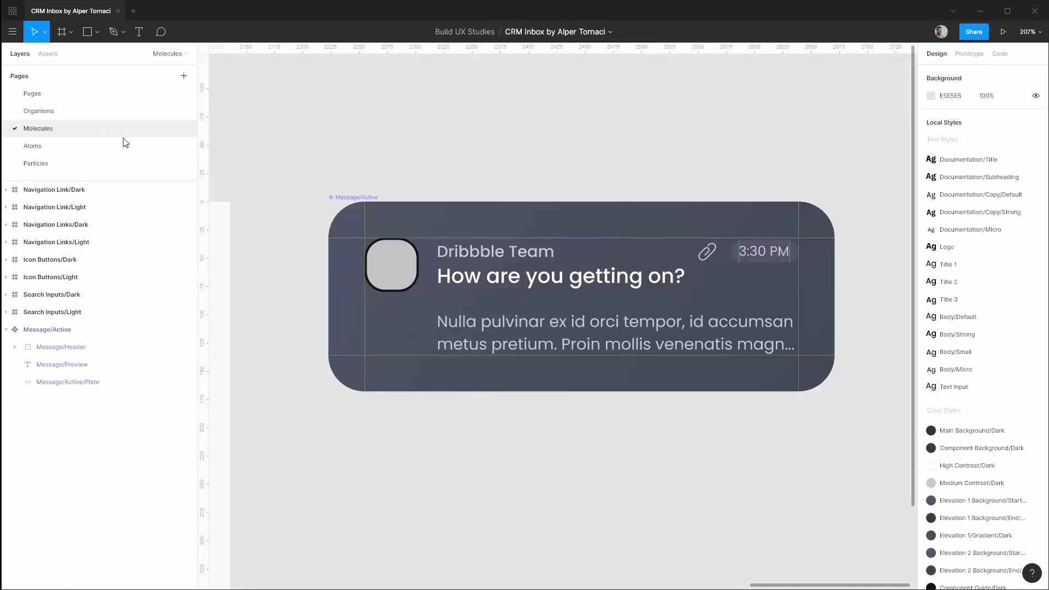
pyautogui.scroll(2, 415, 277)
pyautogui.click(370, 202)
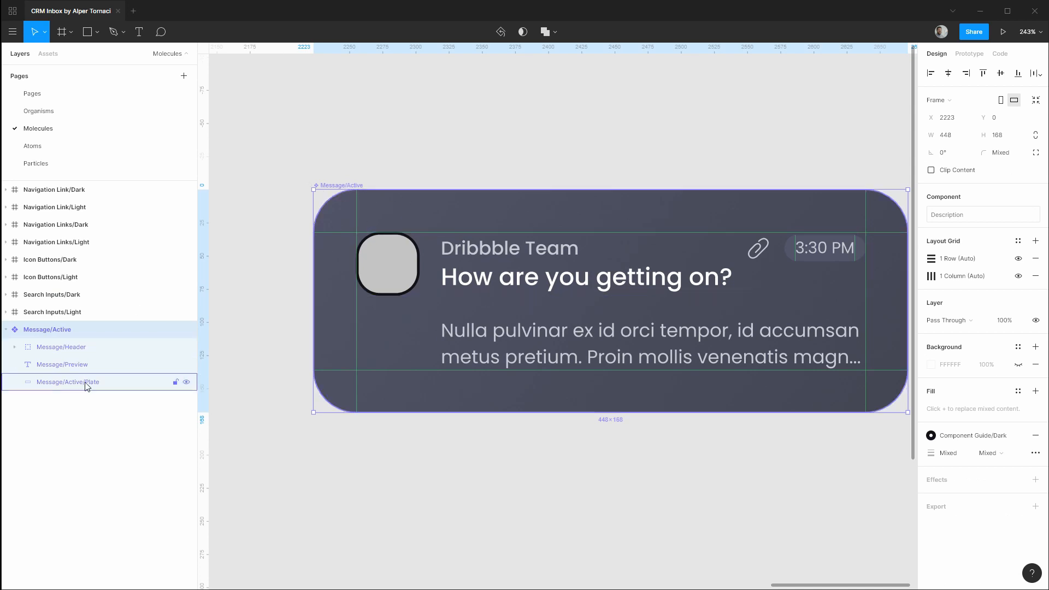
# Step: Hide the Message/Active/Plate layer to preview the message without its plate, and show it again
pyautogui.click(186, 382)
pyautogui.click(187, 383)
pyautogui.click(187, 382)
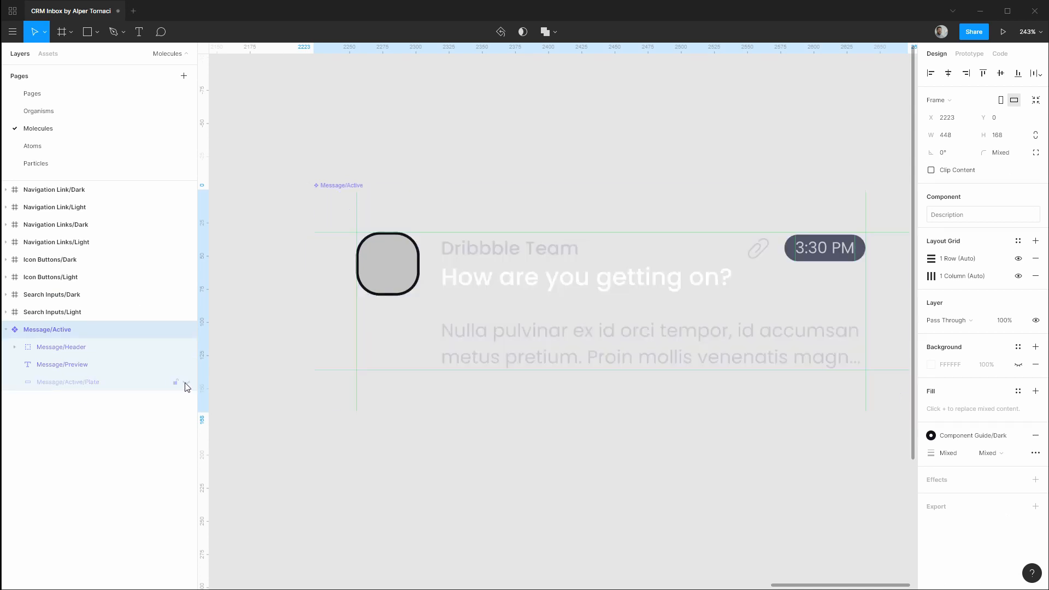
pyautogui.click(186, 383)
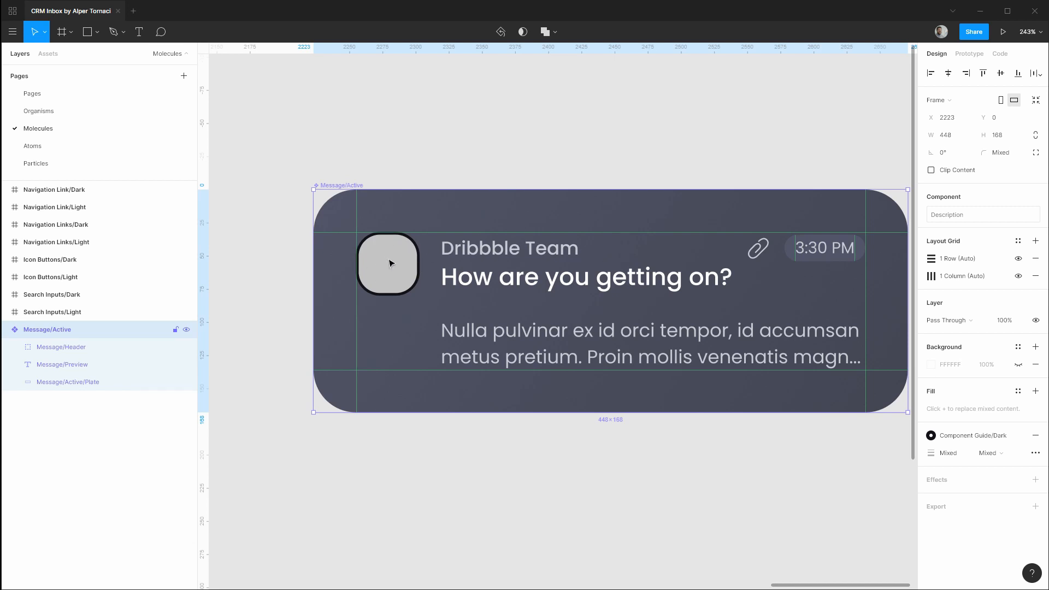
# Step: Add a large Notification Dots/Dark instance over the avatar in the Message/Active component
pyautogui.click(10, 349)
pyautogui.click(14, 349)
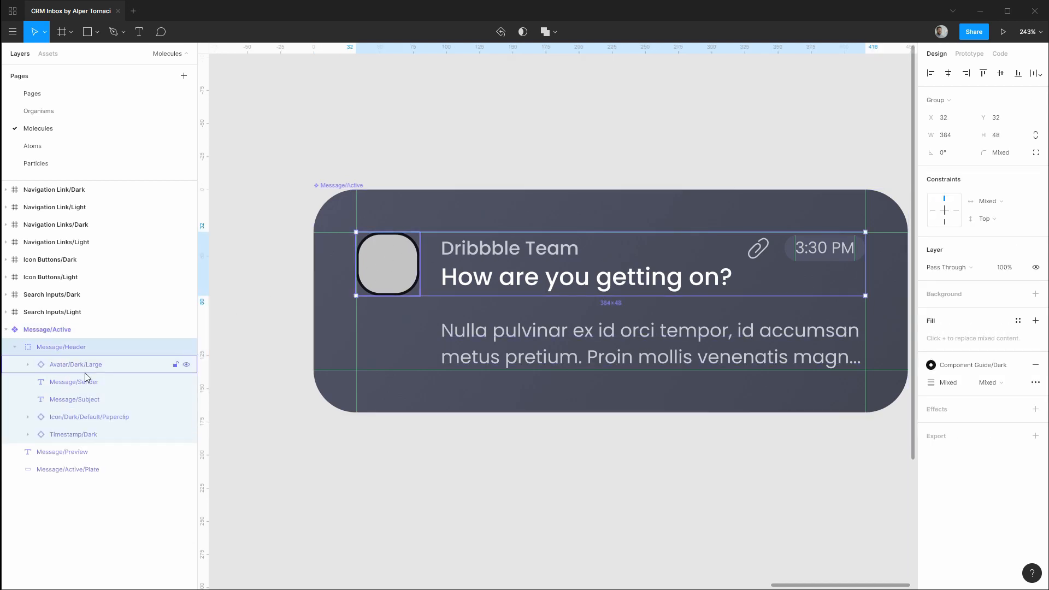
pyautogui.click(87, 366)
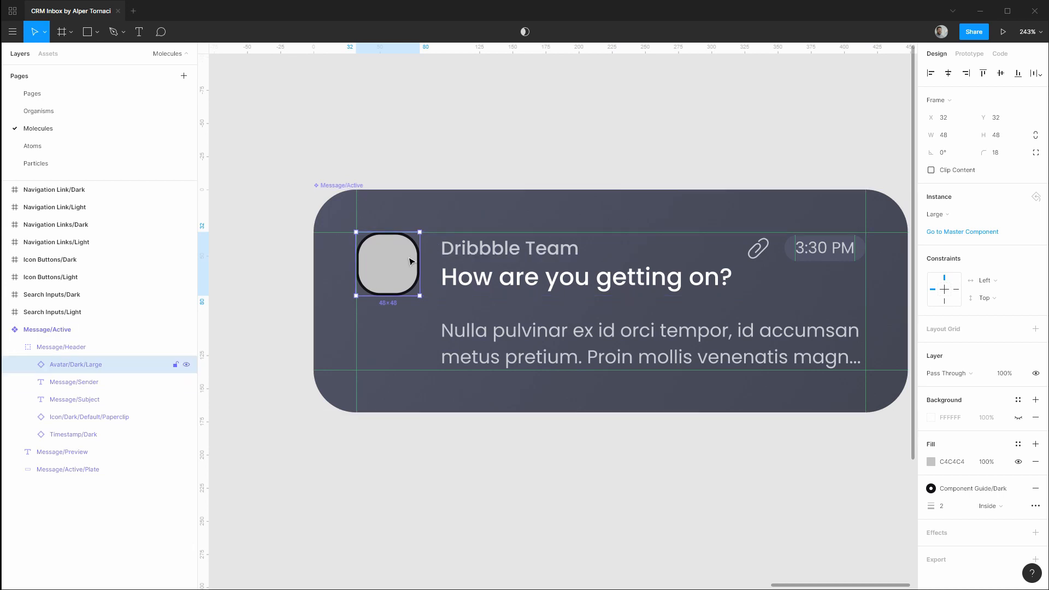
pyautogui.hotkey('alt', '2')
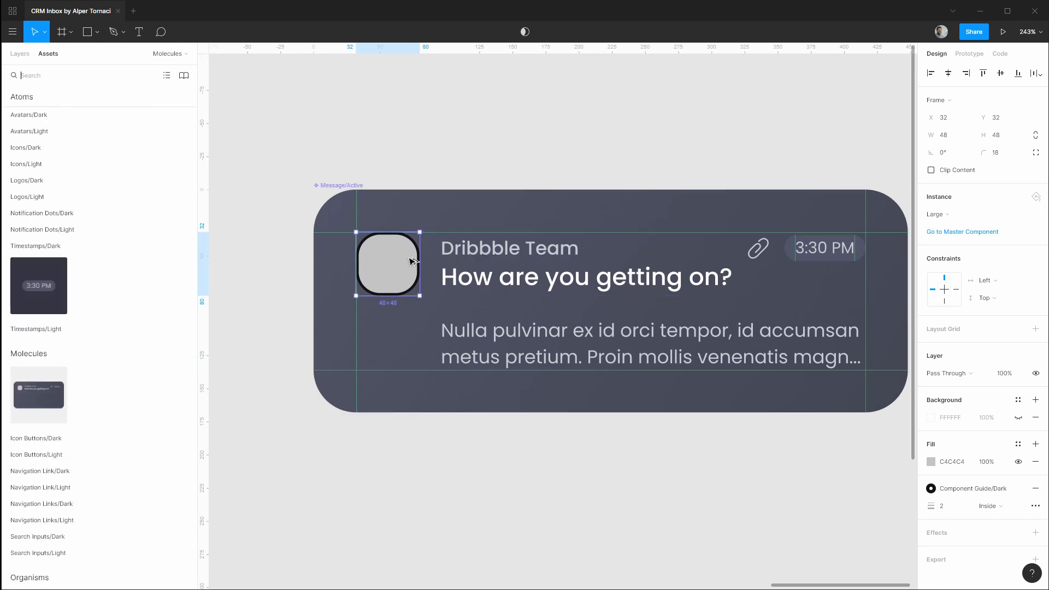
pyautogui.click(7, 246)
pyautogui.press('Escape')
pyautogui.click(45, 213)
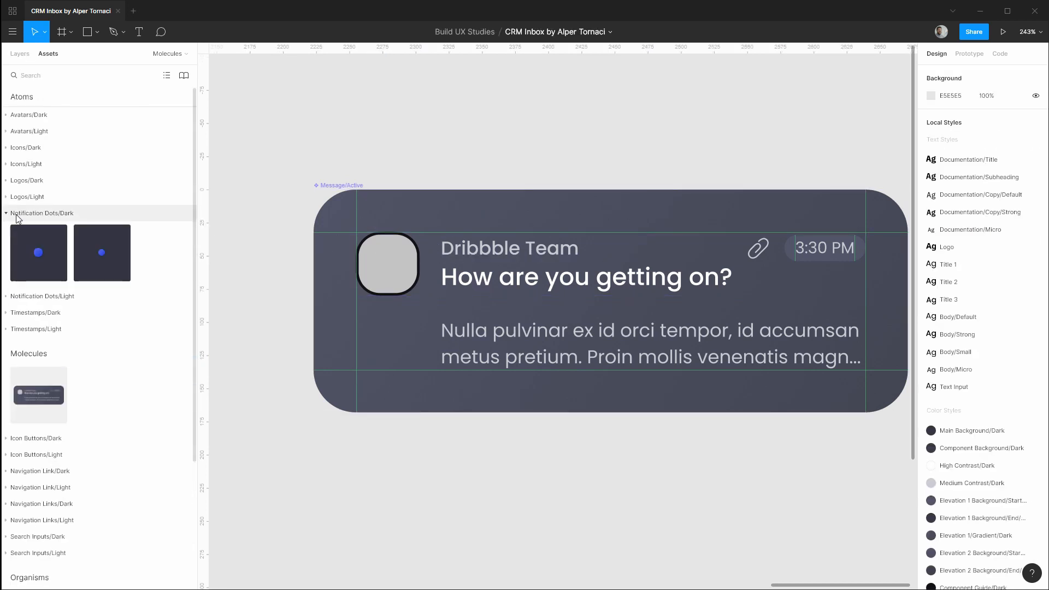
pyautogui.moveTo(41, 255); pyautogui.dragTo(402, 246)
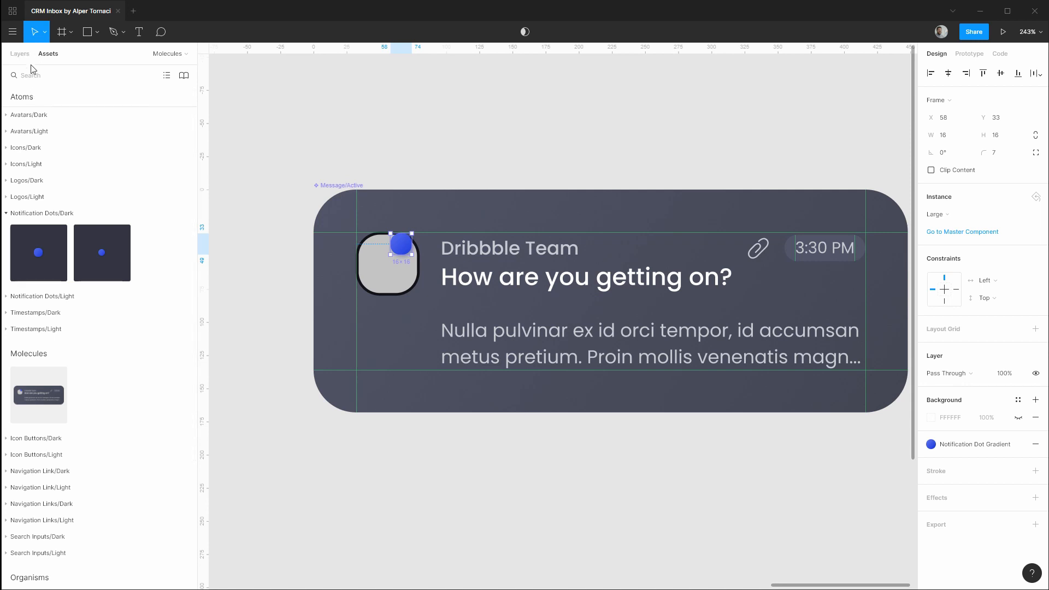
# Step: Examine how the notification dot sits on the first message's avatar in the Pages page's inbox mockup
pyautogui.click(21, 53)
pyautogui.click(33, 94)
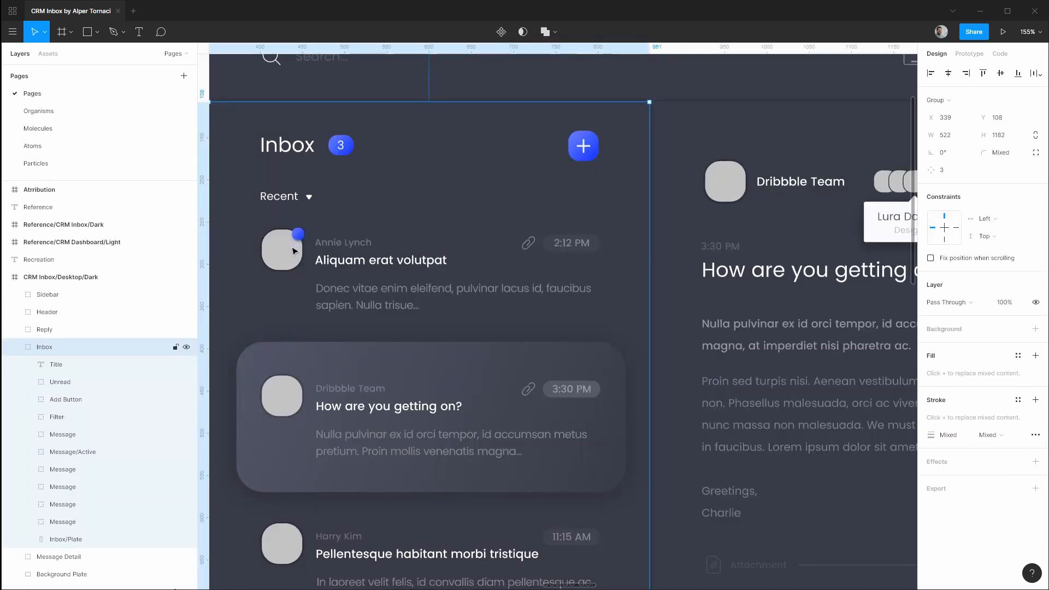
pyautogui.scroll(10, 295, 251)
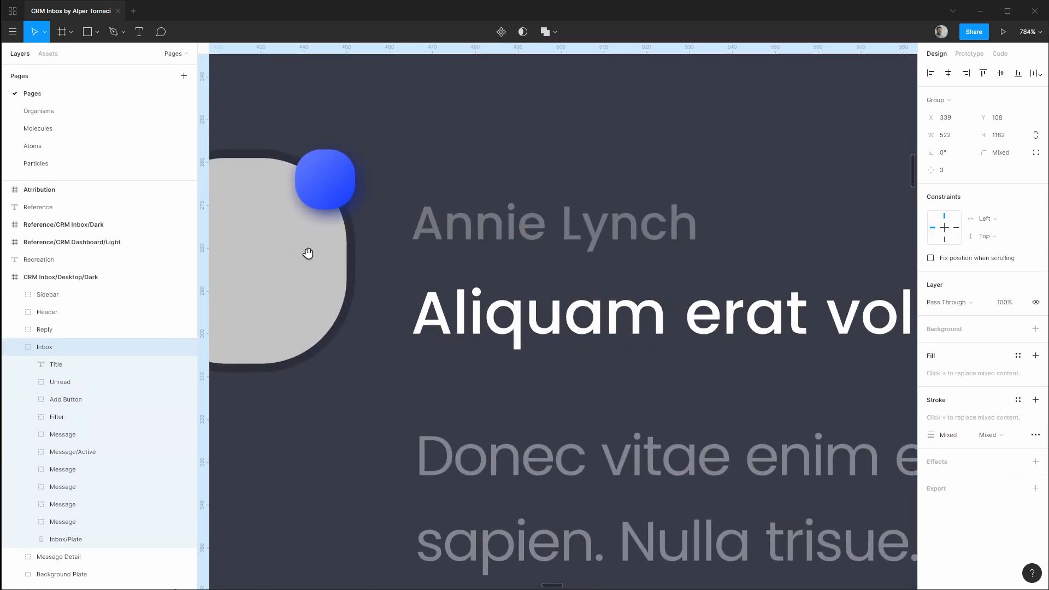
pyautogui.moveTo(307, 253); pyautogui.dragTo(404, 249)
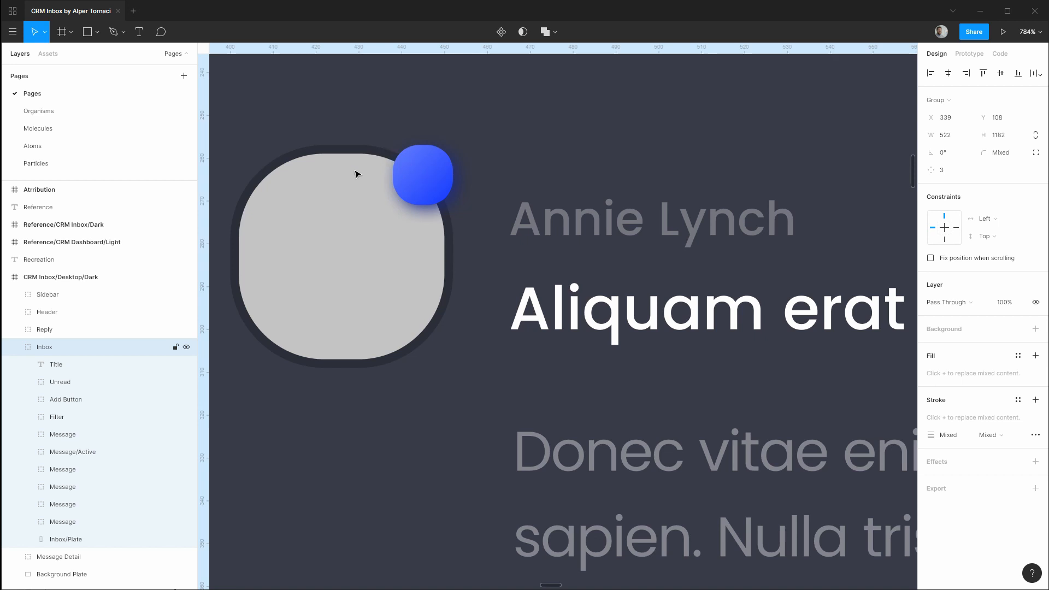
# Step: On the Molecules page, align the notification dot with the avatar's upper-right corner at X 64, Y 32
pyautogui.click(77, 130)
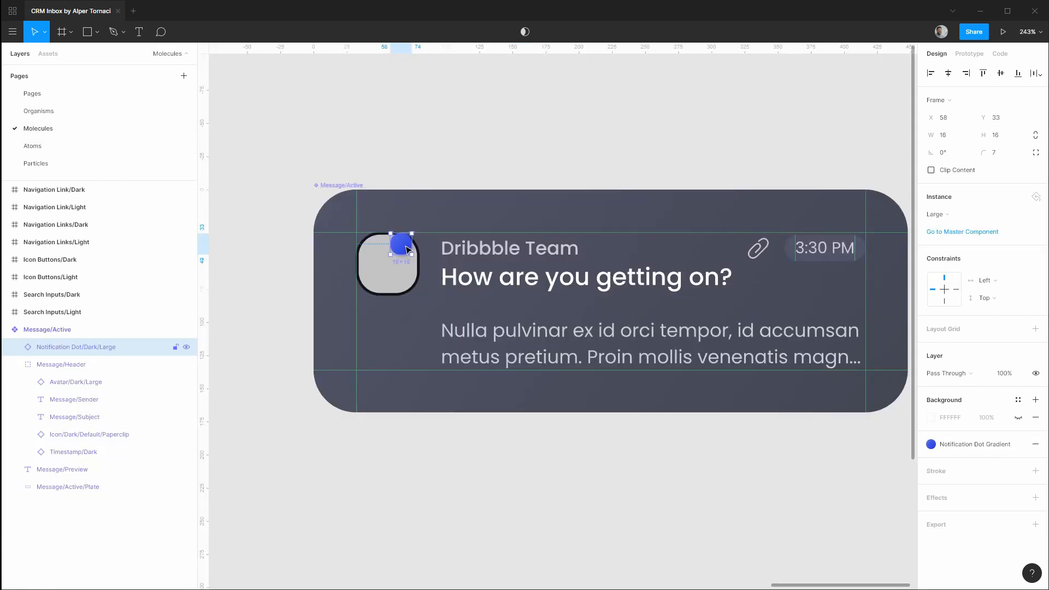
pyautogui.scroll(1, 408, 247)
pyautogui.scroll(5, 409, 248)
pyautogui.moveTo(393, 242); pyautogui.dragTo(411, 232)
pyautogui.click(462, 187)
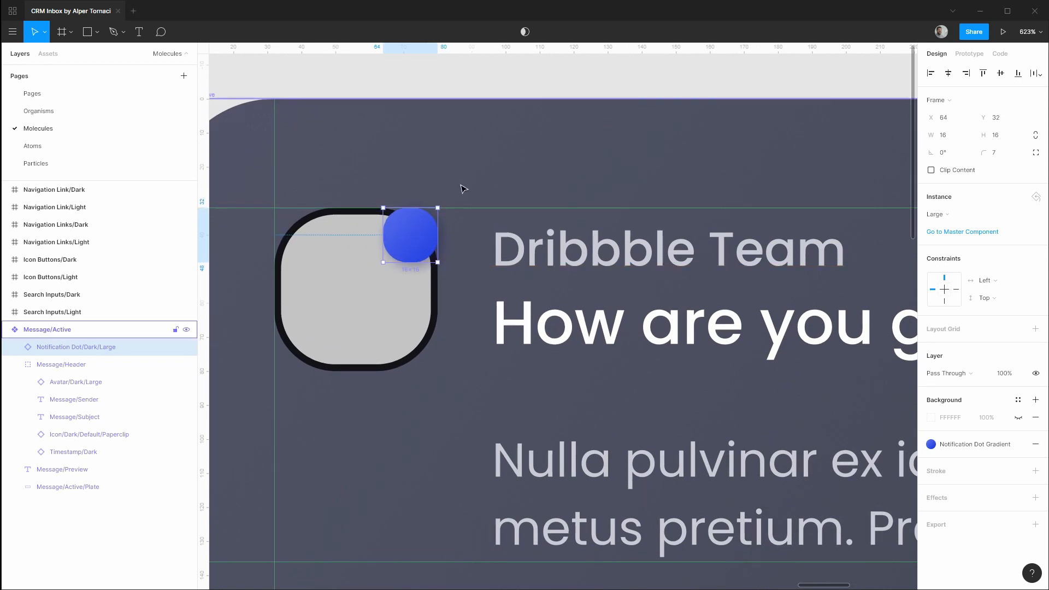
pyautogui.scroll(-5, 488, 204)
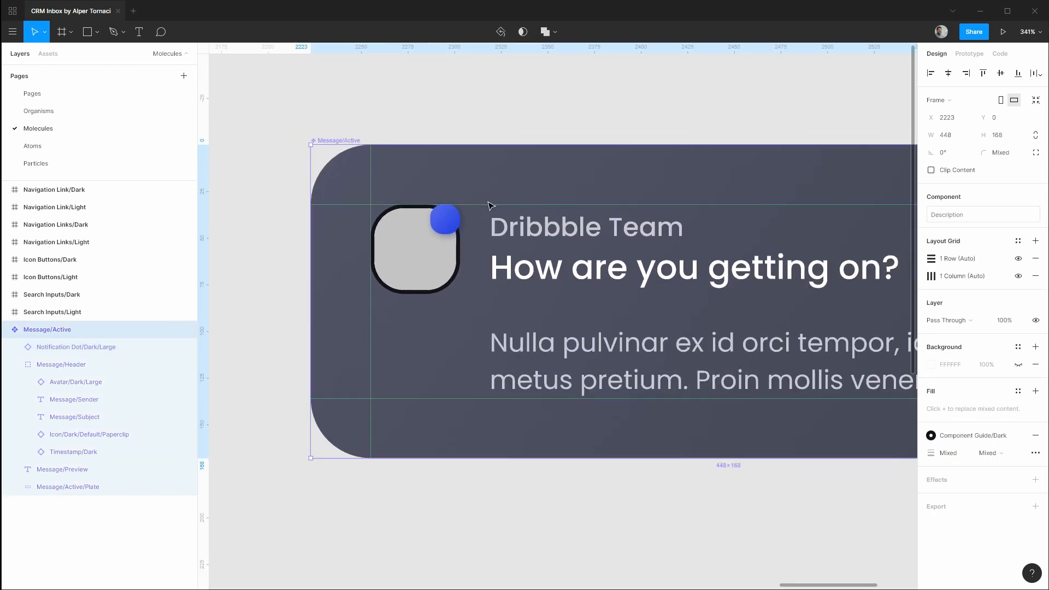
# Step: Move the Notification Dot/Dark/Large layer into the Message/Header group above the avatar, and hide it
pyautogui.click(39, 349)
pyautogui.moveTo(37, 351); pyautogui.dragTo(84, 389)
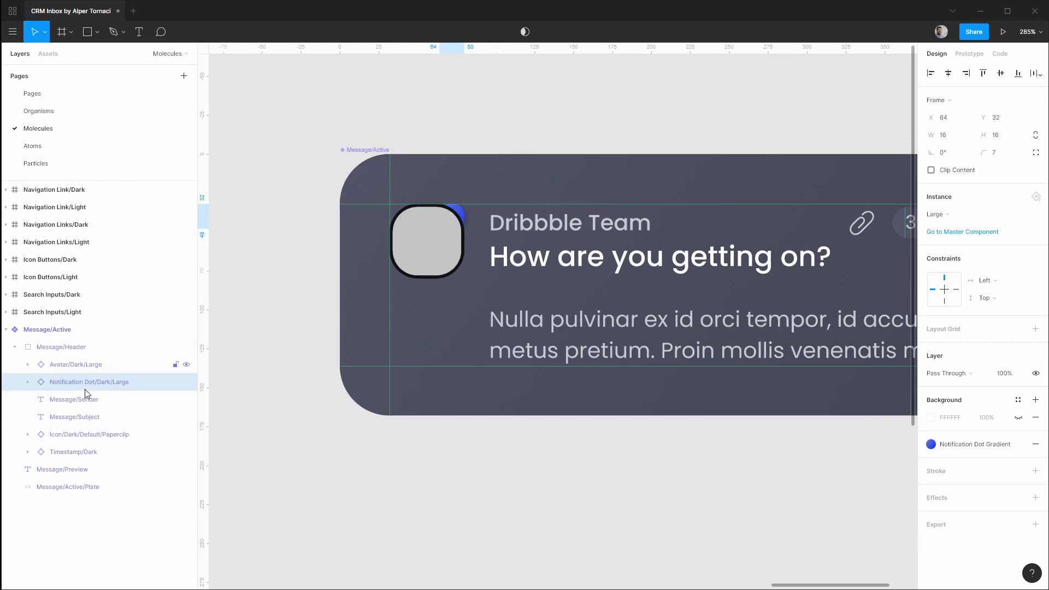
pyautogui.doubleClick(84, 389)
pyautogui.press('Return')
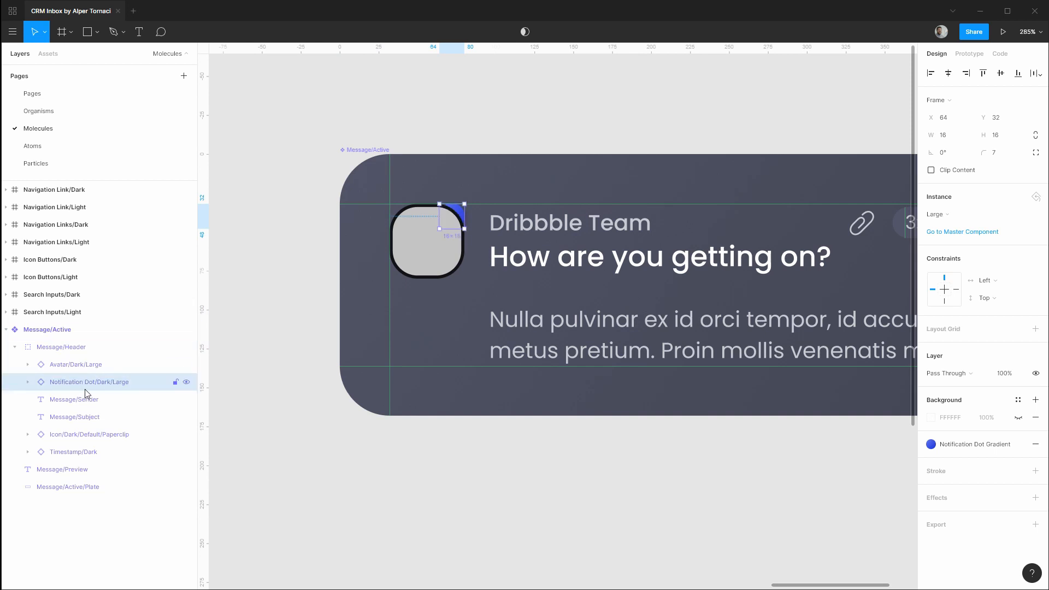
pyautogui.moveTo(90, 364); pyautogui.dragTo(91, 359)
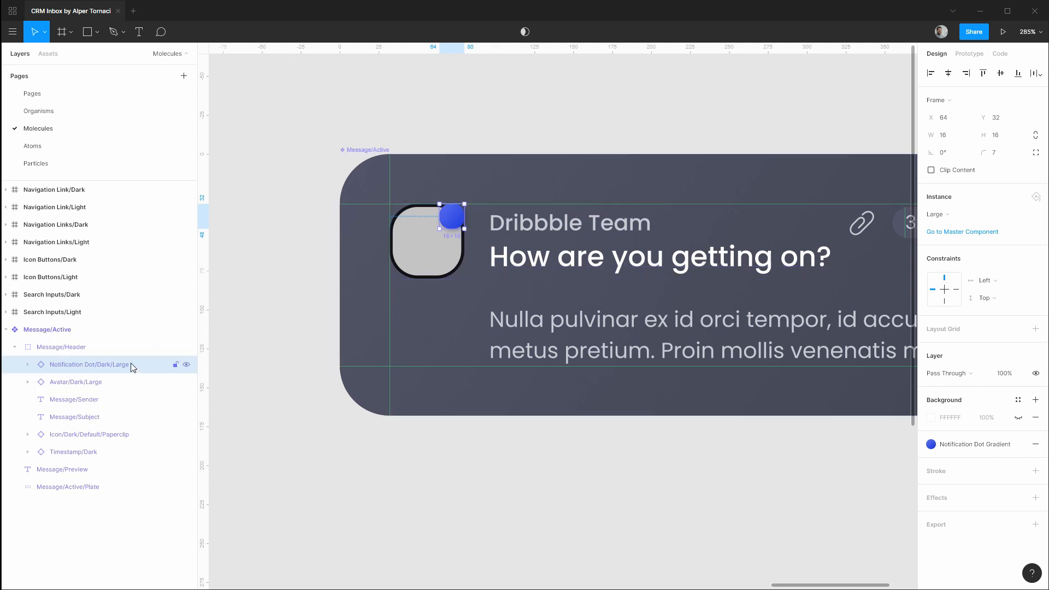
pyautogui.click(188, 365)
pyautogui.click(433, 469)
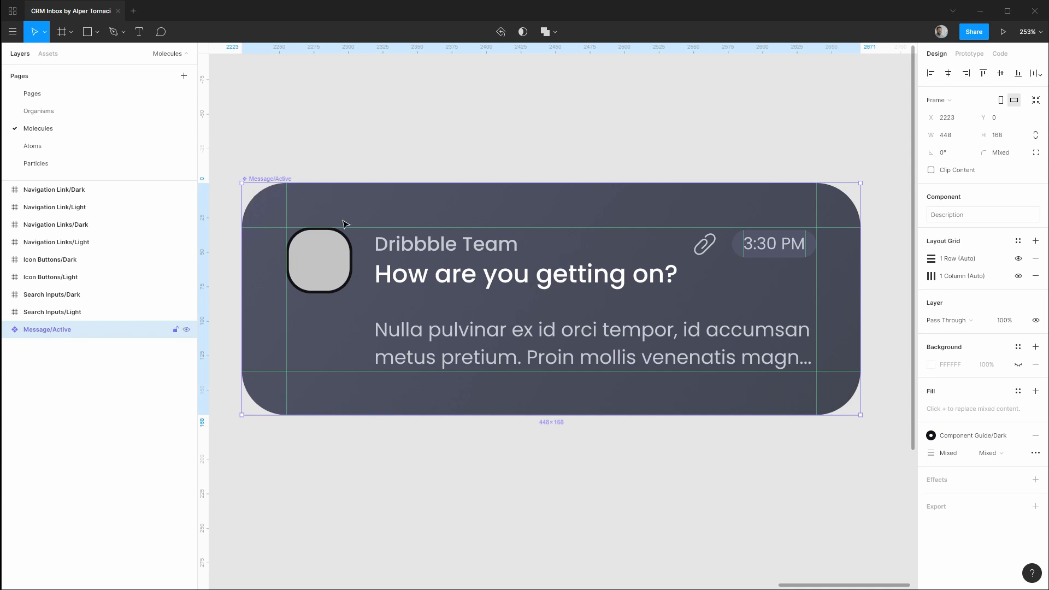
# Step: Place an instance of Message/Active above the original and hide the instance's Message/Active/Plate layer
pyautogui.scroll(-3, 350, 224)
pyautogui.moveTo(370, 219); pyautogui.dragTo(363, 131)
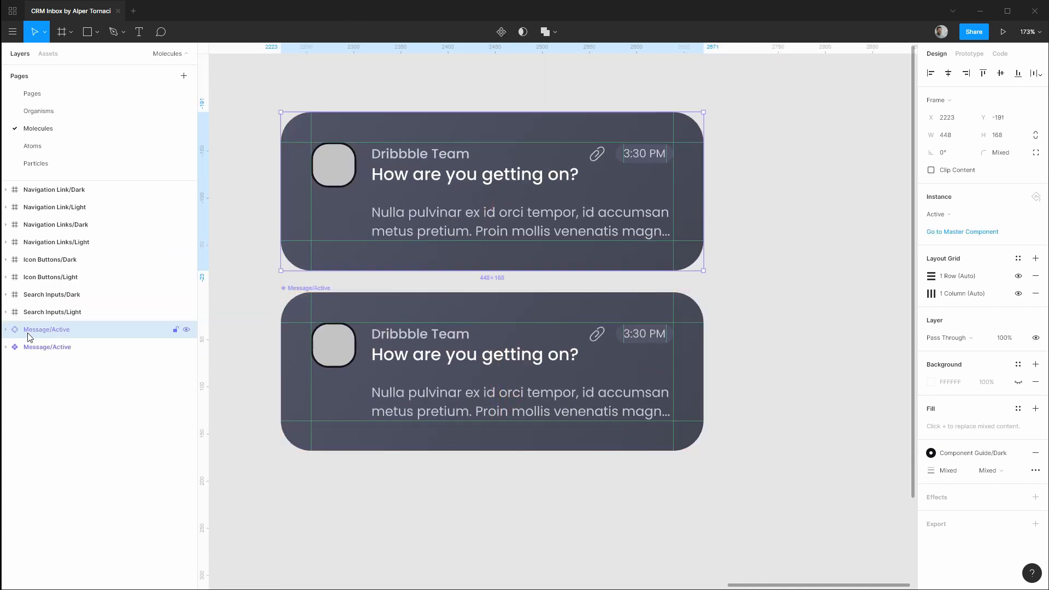
pyautogui.click(6, 329)
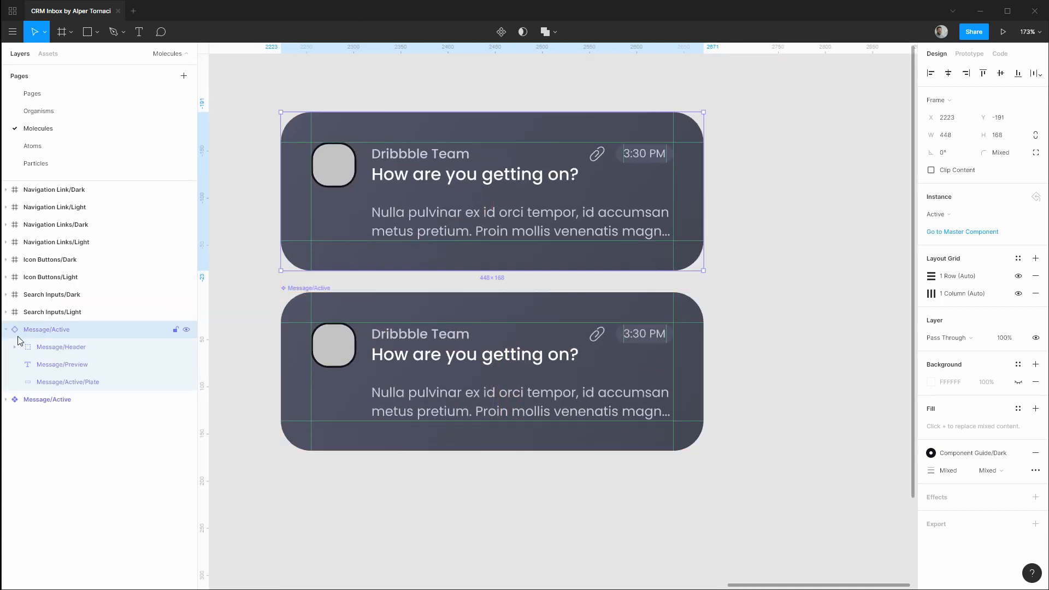
pyautogui.click(186, 382)
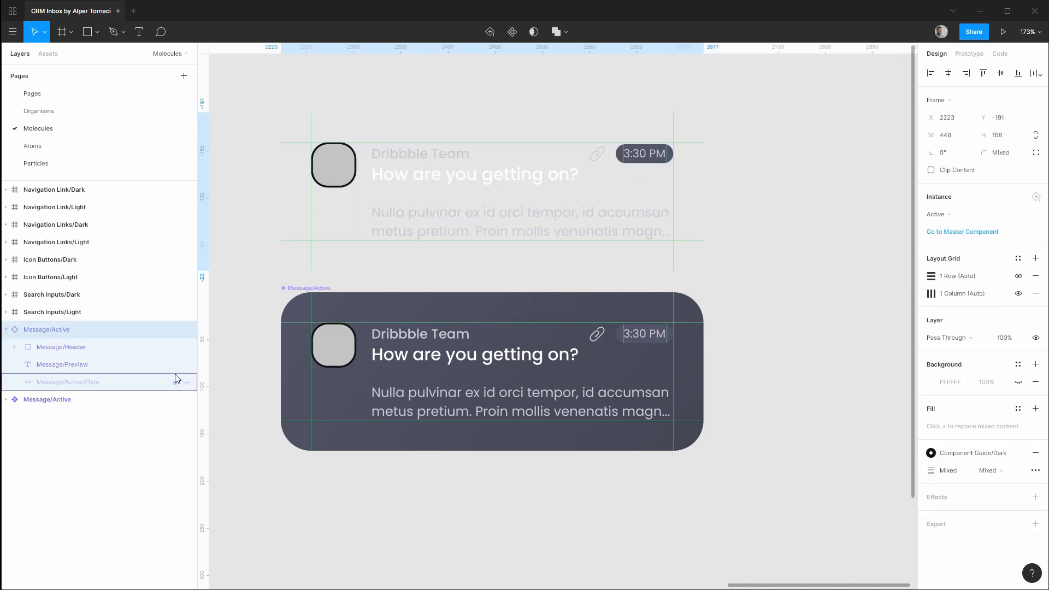
# Step: Convert the upper message instance into its own component and rename it as Message/Default
pyautogui.hotkey('ctrl', 'alt', 'k')
pyautogui.doubleClick(67, 330)
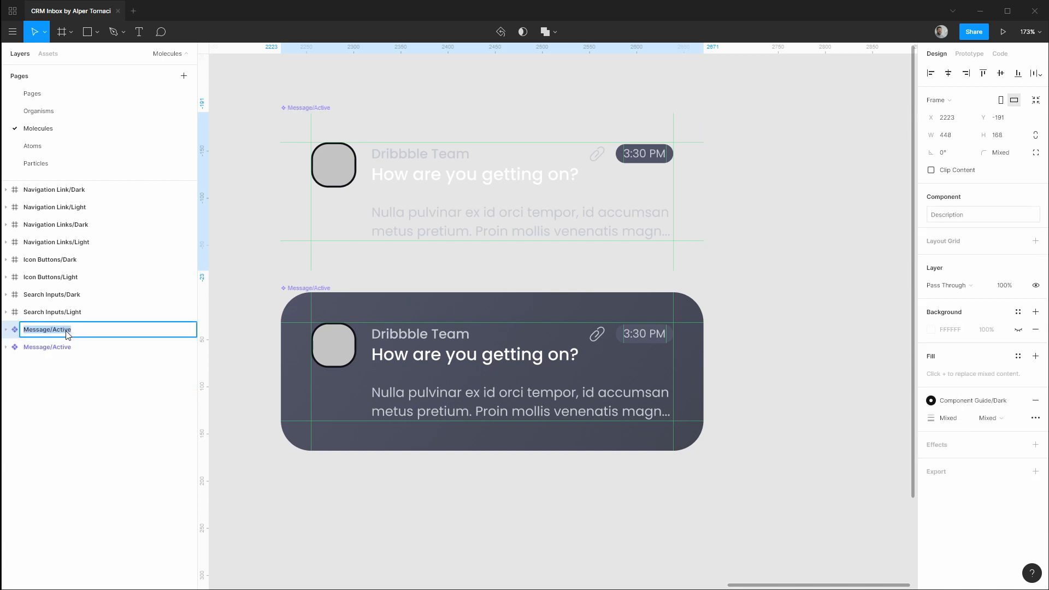
pyautogui.click(67, 329)
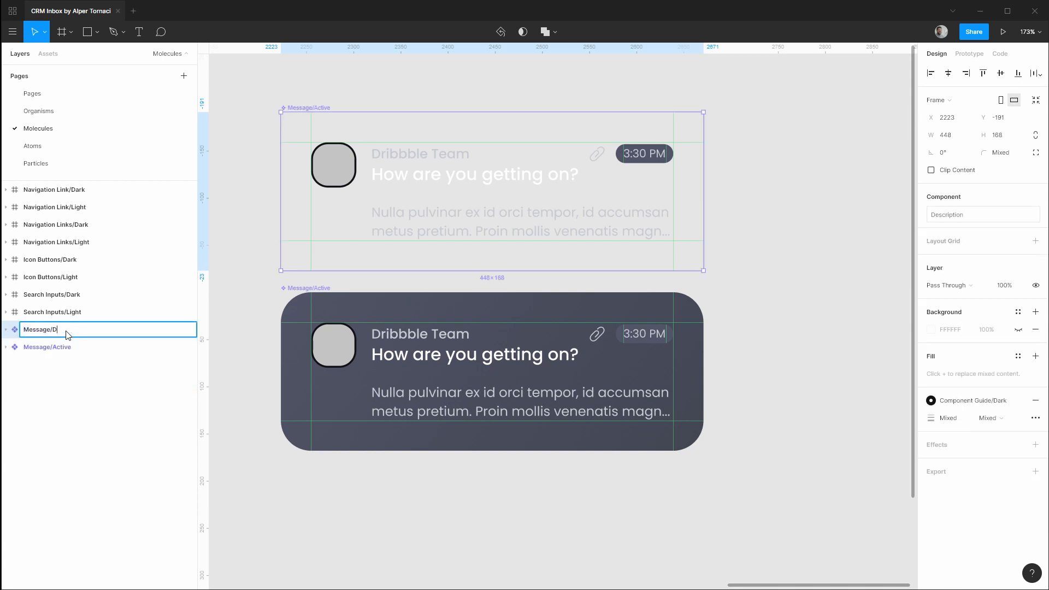
pyautogui.write('Default')
pyautogui.press('Return')
pyautogui.click(403, 461)
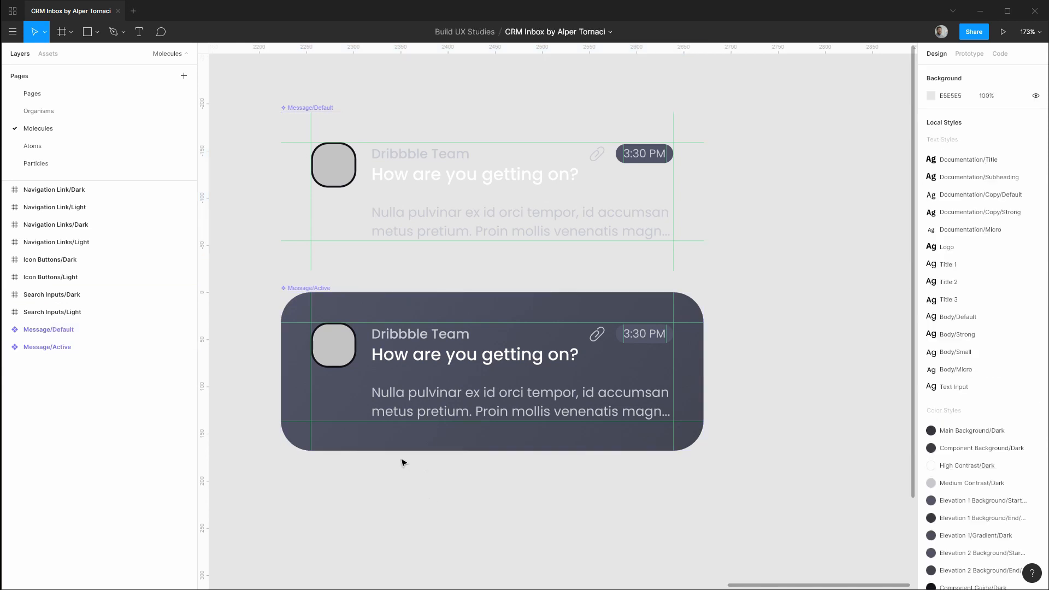
# Step: Draw a frame about 548 × 448 around both message components and place it below Search Inputs/Light in the layer order
pyautogui.press('f')
pyautogui.moveTo(246, 80); pyautogui.dragTo(763, 504)
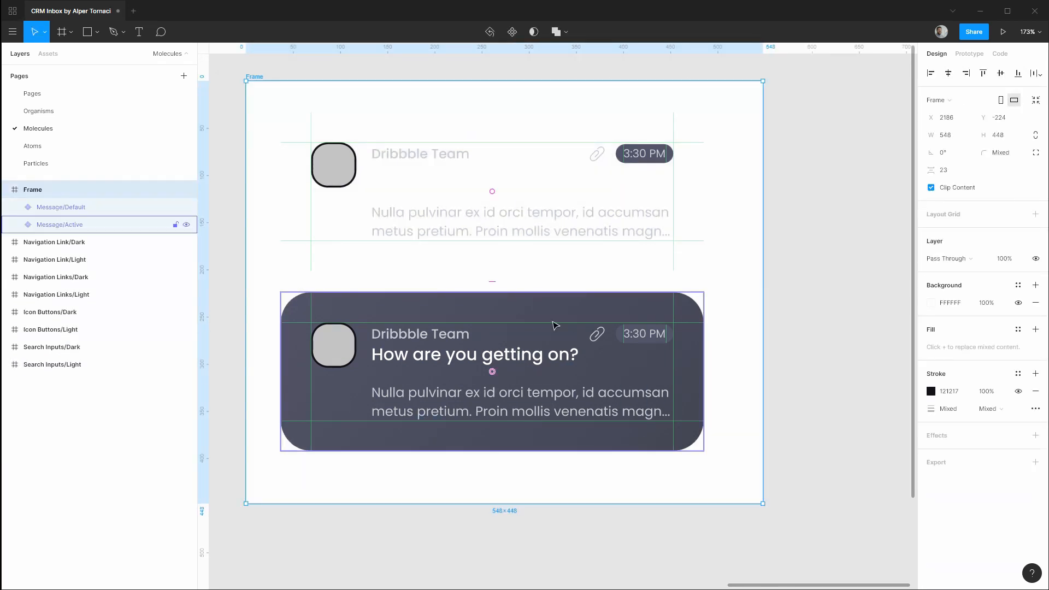
pyautogui.click(6, 190)
pyautogui.moveTo(29, 189); pyautogui.dragTo(68, 347)
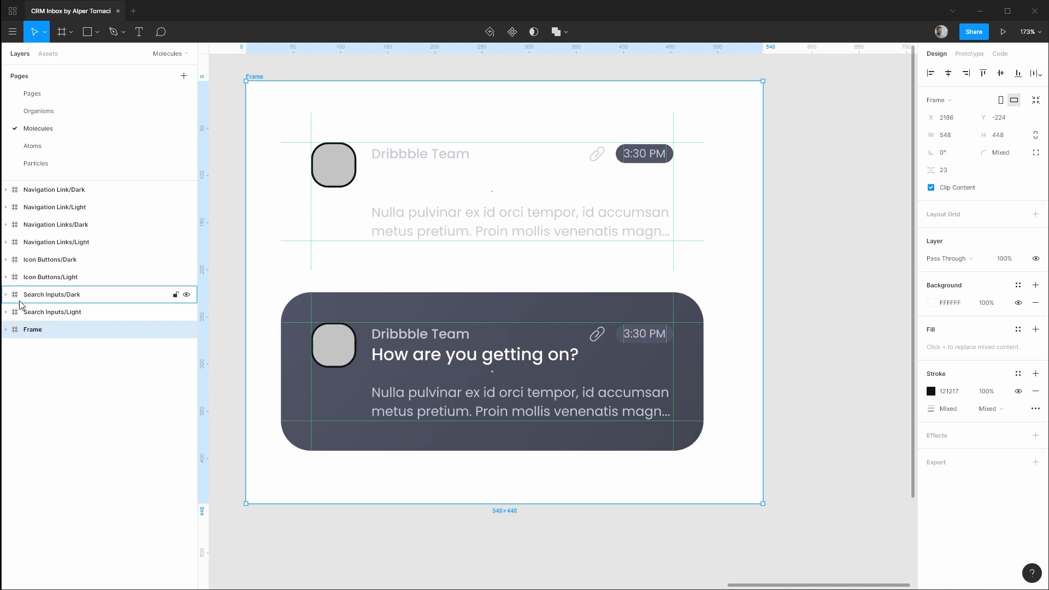
# Step: Rename the new frame as Messages/Dark and apply the Main Background/Dark color style to its background
pyautogui.doubleClick(33, 331)
pyautogui.write('Messages')
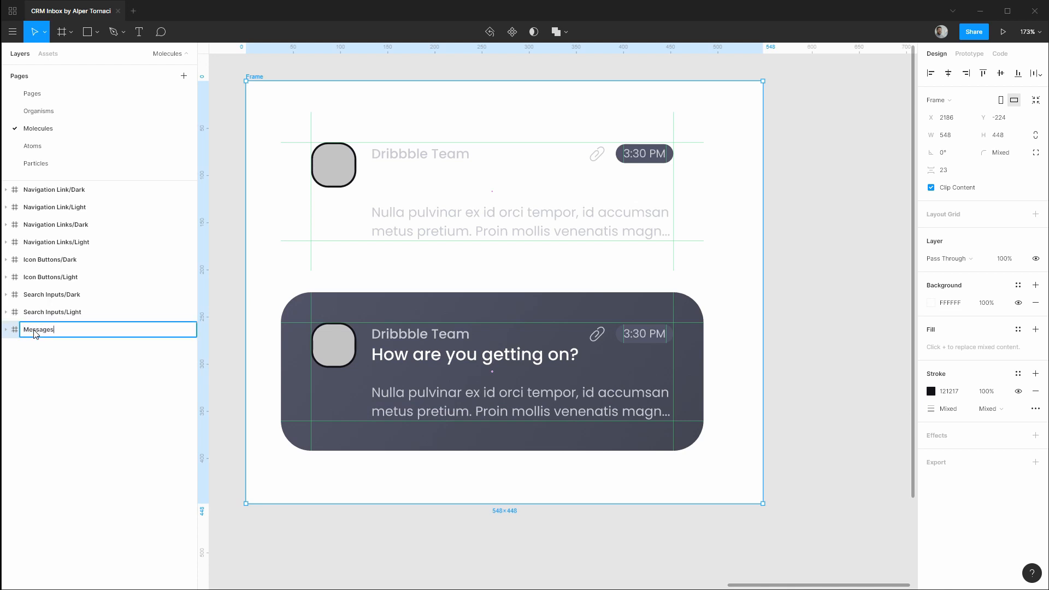
pyautogui.write('/Dark')
pyautogui.press('Return')
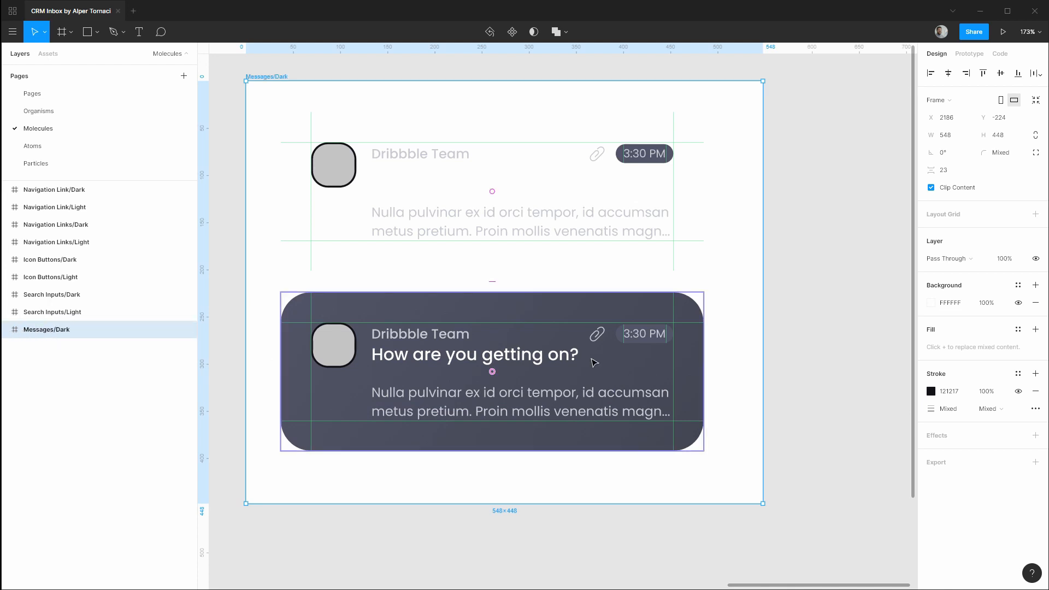
pyautogui.click(1019, 284)
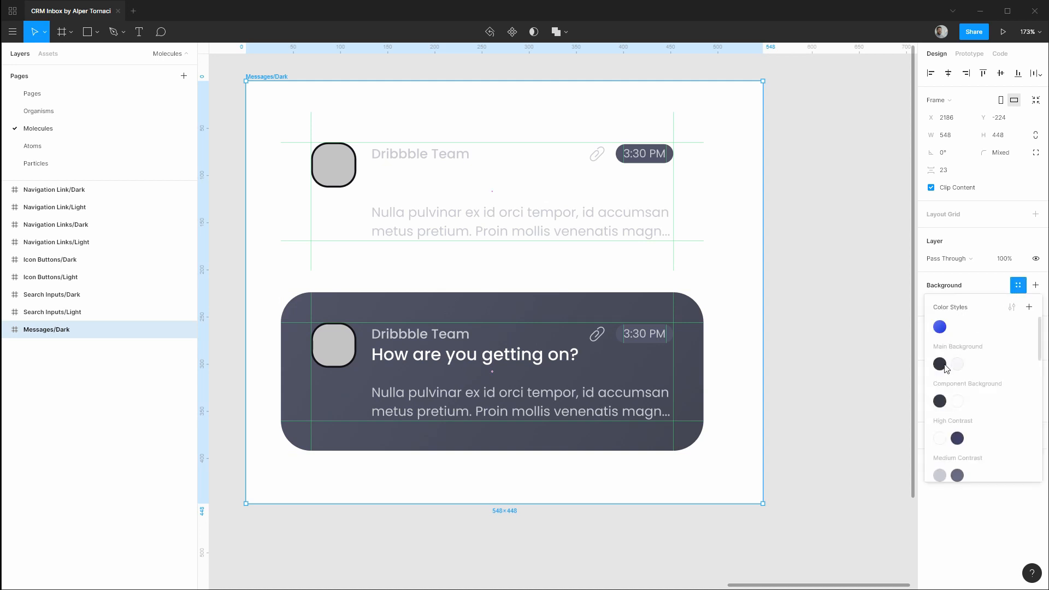
pyautogui.click(940, 363)
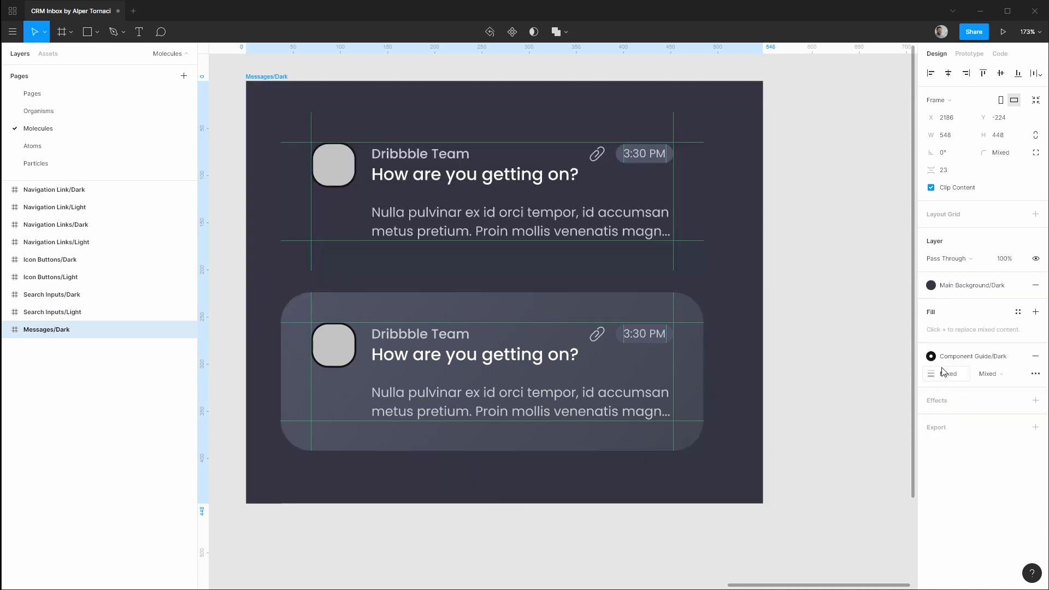
# Step: Set the vertical spacing between the Message/Default and Message/Active components to 32 px
pyautogui.click(5, 329)
pyautogui.click(60, 347)
pyautogui.keyDown('shift'); pyautogui.click(155, 365); pyautogui.keyUp('shift')
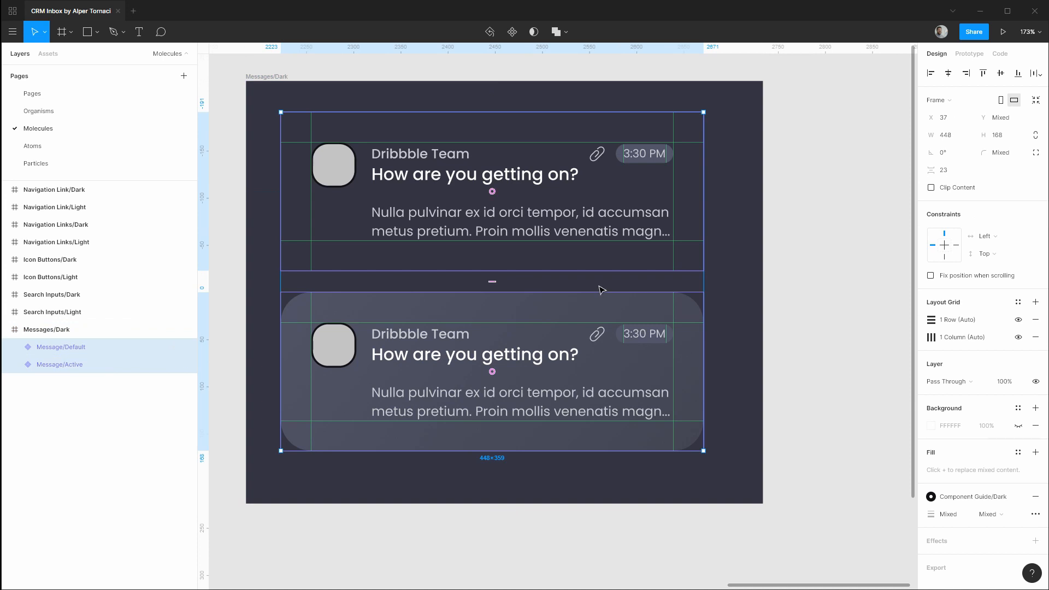
pyautogui.click(965, 172)
pyautogui.write('3')
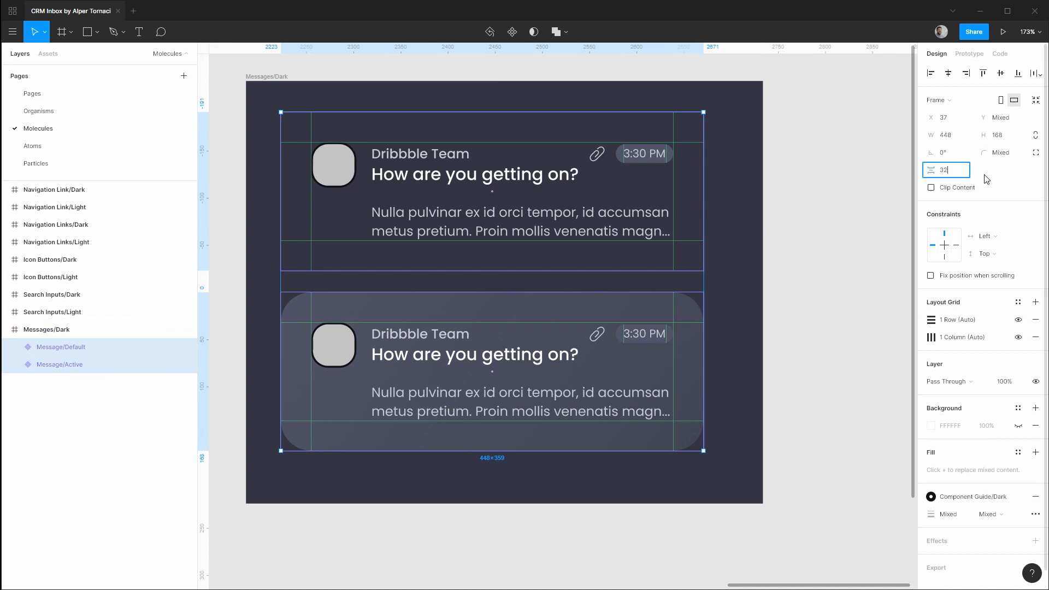
pyautogui.press('Return')
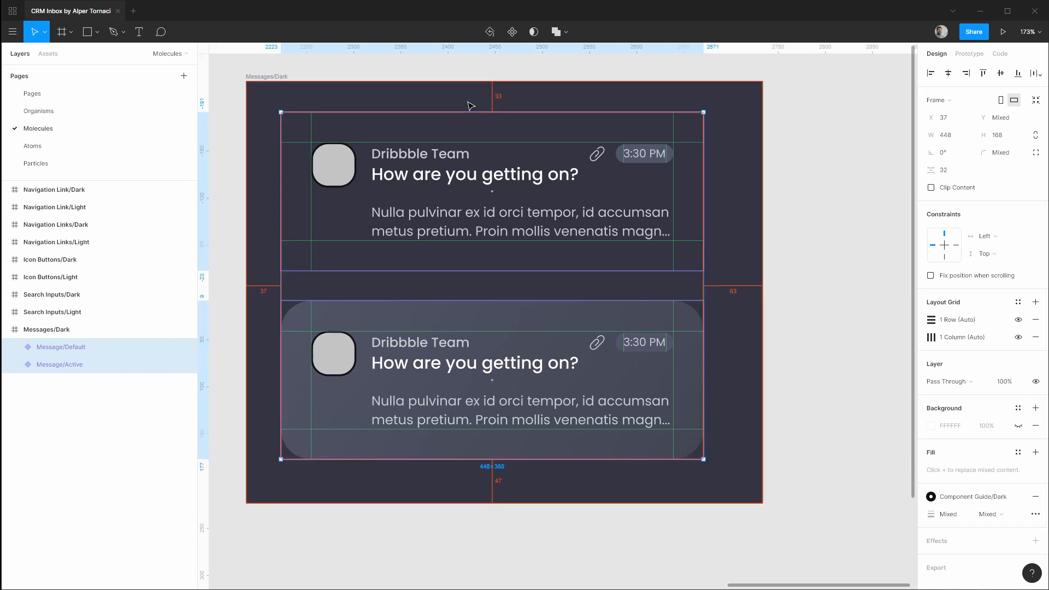
# Step: Nudge both message components together so they sit 32 px from the top and left edges of the Messages/Dark frame
pyautogui.press('Up')
pyautogui.press('Left')
pyautogui.press('Left')
pyautogui.press('Left')
pyautogui.press('Left')
pyautogui.press('Left')
pyautogui.press('Left')
pyautogui.press('Left')
pyautogui.press('Left')
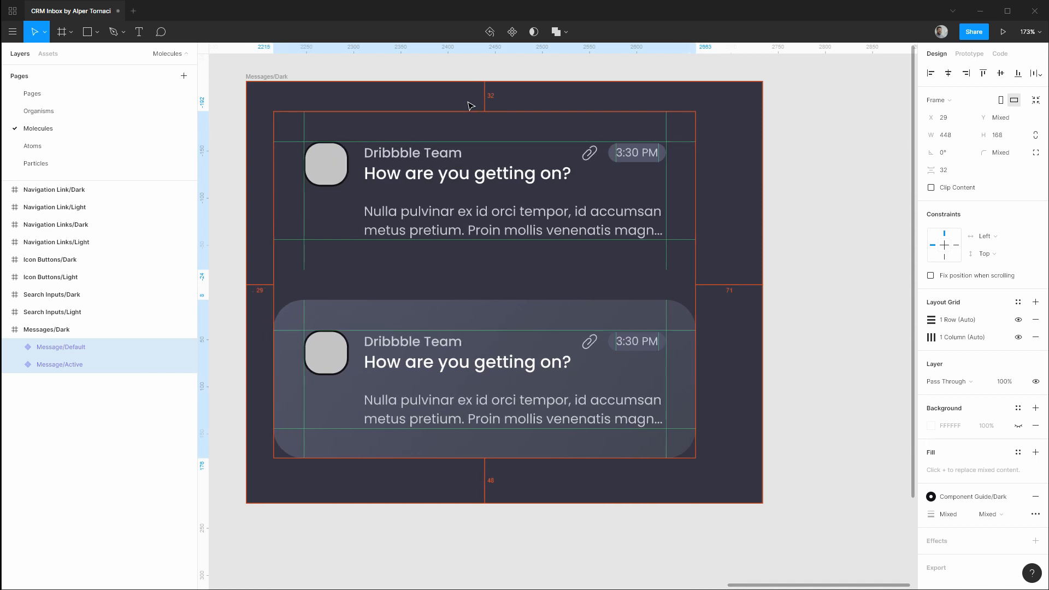
pyautogui.press('Right')
pyautogui.press('Right')
pyautogui.press('Right')
# Step: Resize the Messages/Dark frame to 512 × 432, leaving a 32 px margin around the message components
pyautogui.click(269, 78)
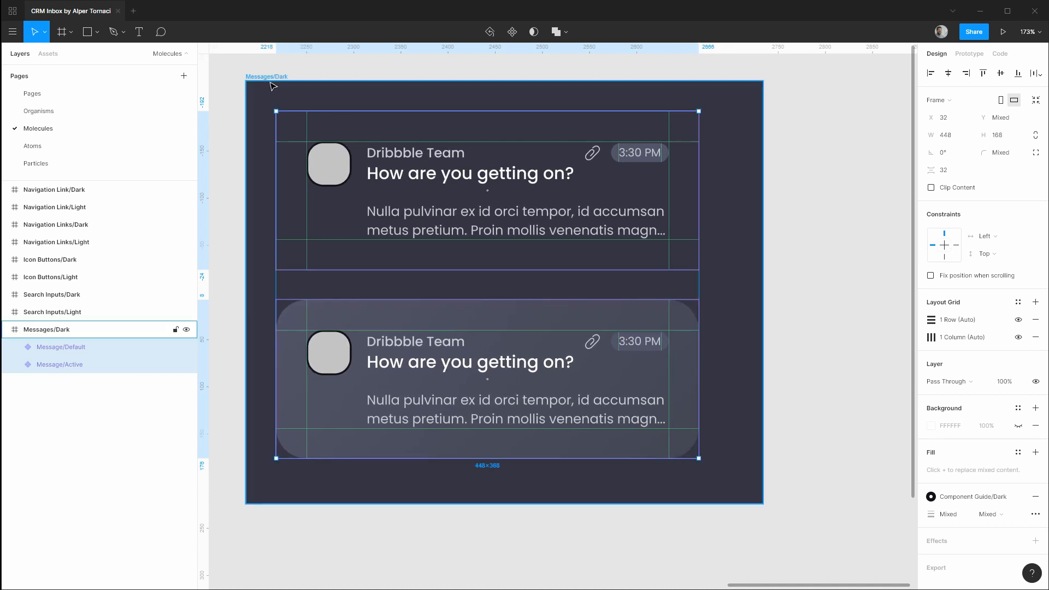
pyautogui.moveTo(763, 503); pyautogui.dragTo(696, 457)
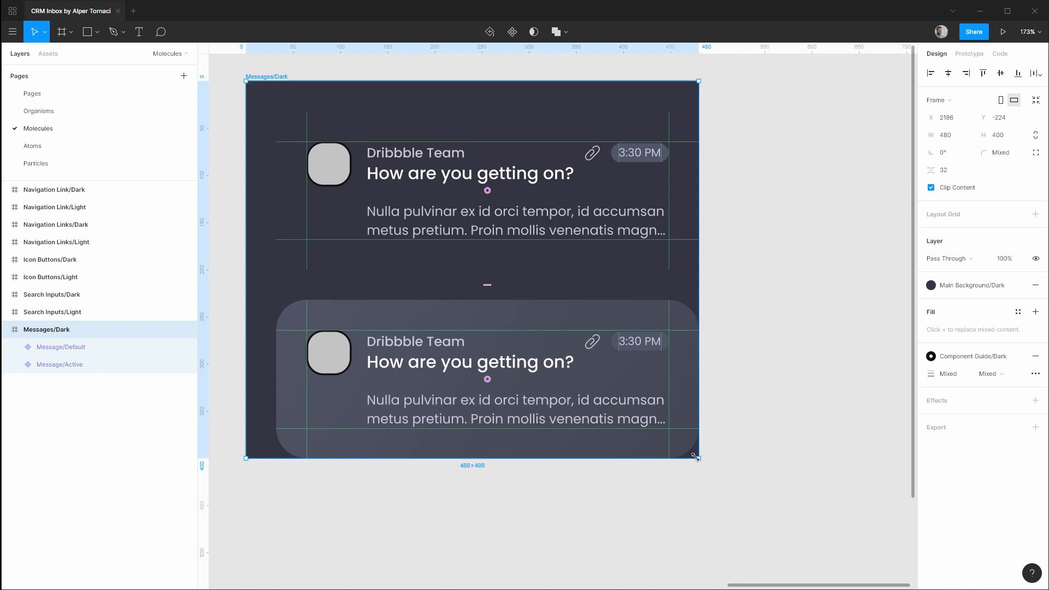
pyautogui.hotkey('ctrl', 'shift', 'Right')
pyautogui.hotkey('ctrl', 'shift', 'Right')
pyautogui.hotkey('ctrl', 'shift', 'Right')
pyautogui.hotkey('ctrl', 'shift', 'Right')
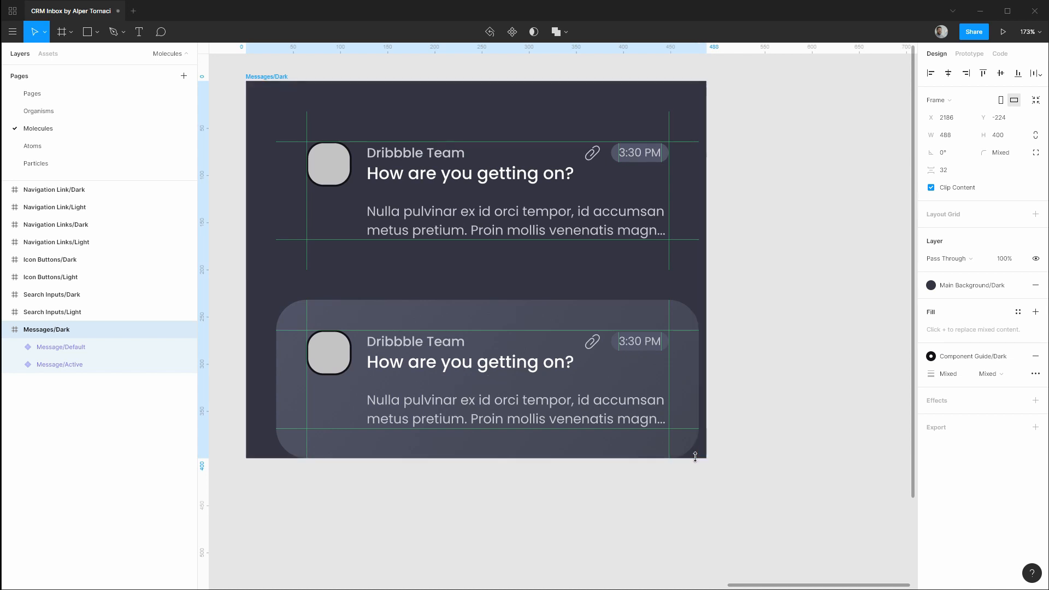
pyautogui.hotkey('ctrl', 'shift', 'Down')
pyautogui.hotkey('ctrl', 'shift', 'Down')
pyautogui.hotkey('ctrl', 'shift', 'Down')
pyautogui.hotkey('ctrl', 'shift', 'Down')
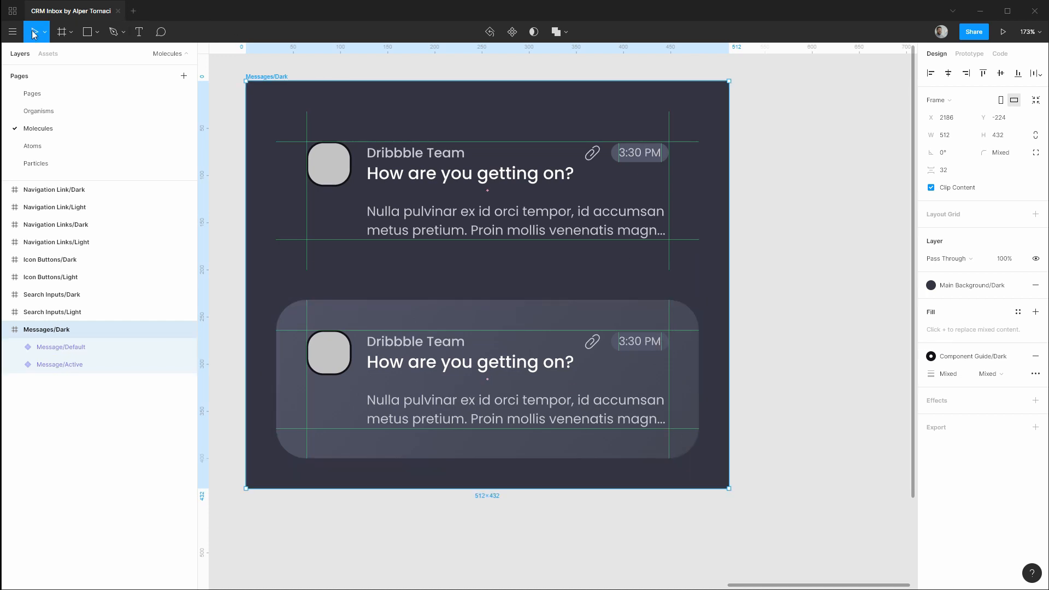
# Step: Check the small and big nudge amounts in the preferences and close the dialog without changes
pyautogui.click(13, 36)
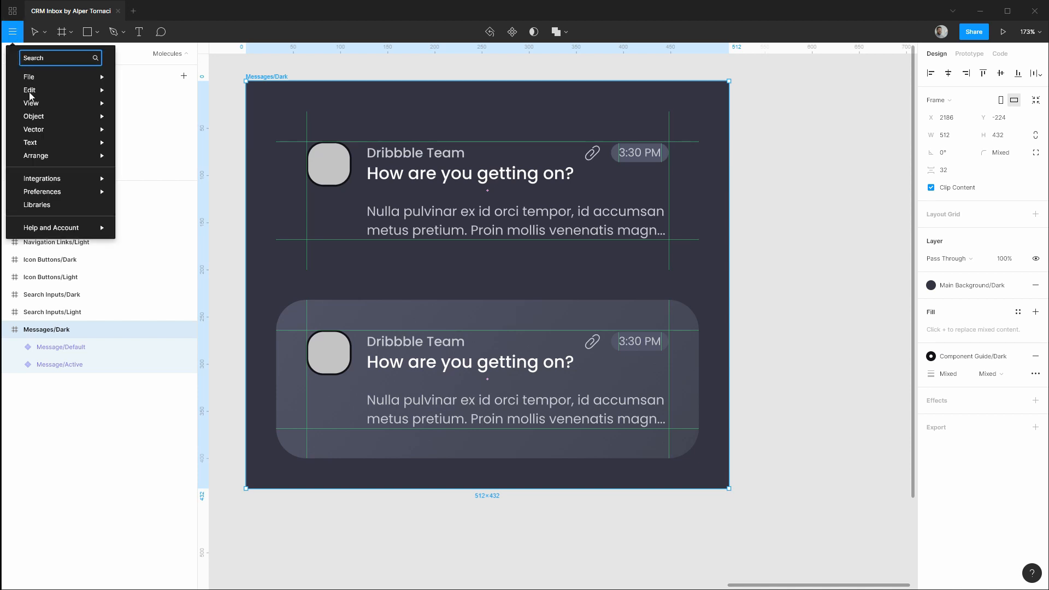
pyautogui.moveTo(57, 196)
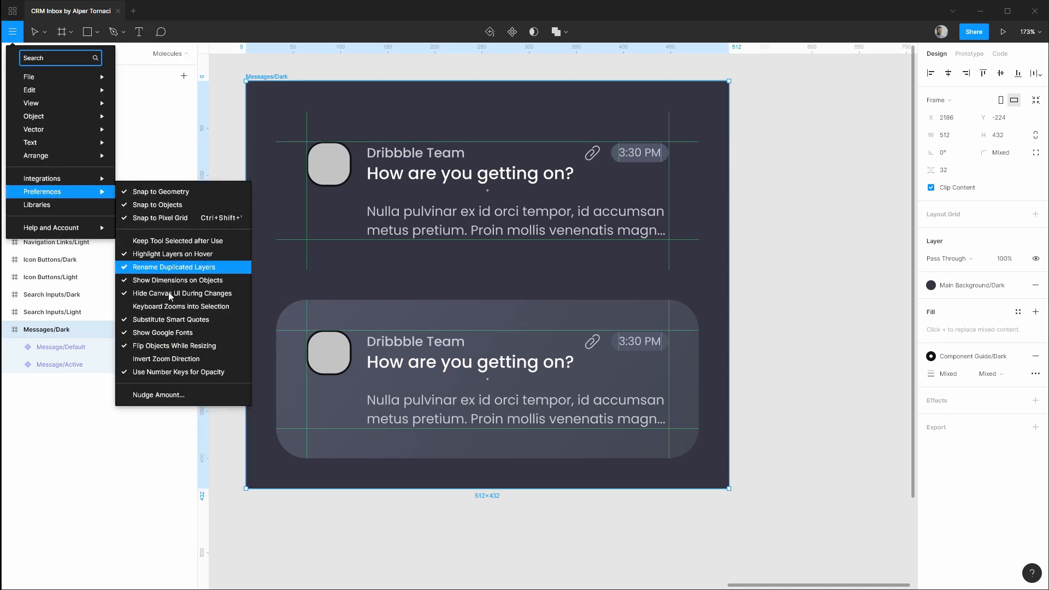
pyautogui.click(164, 394)
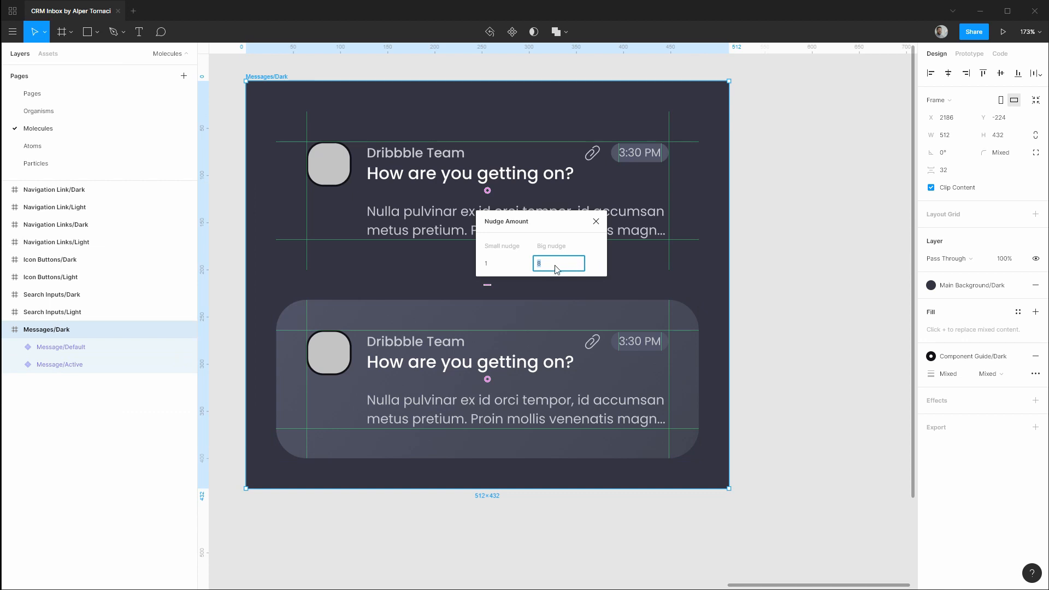
pyautogui.click(597, 222)
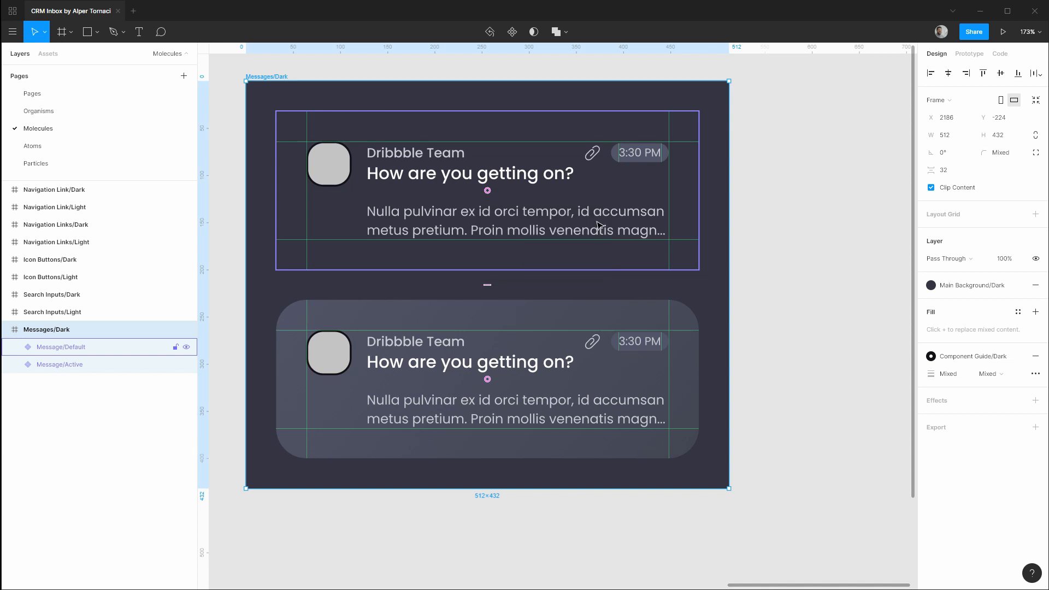
pyautogui.click(811, 347)
pyautogui.click(647, 444)
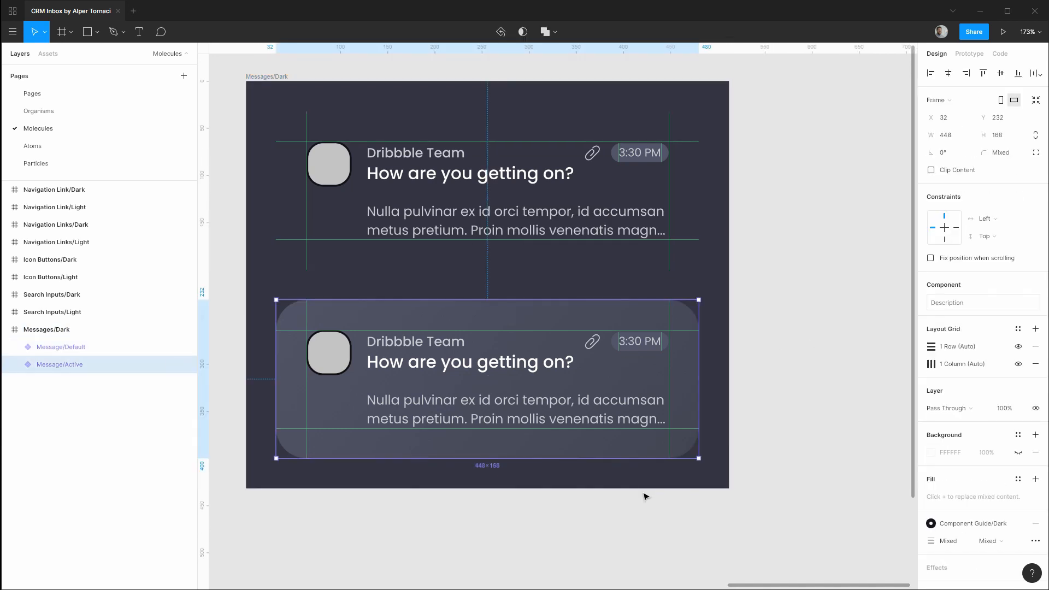
pyautogui.click(650, 480)
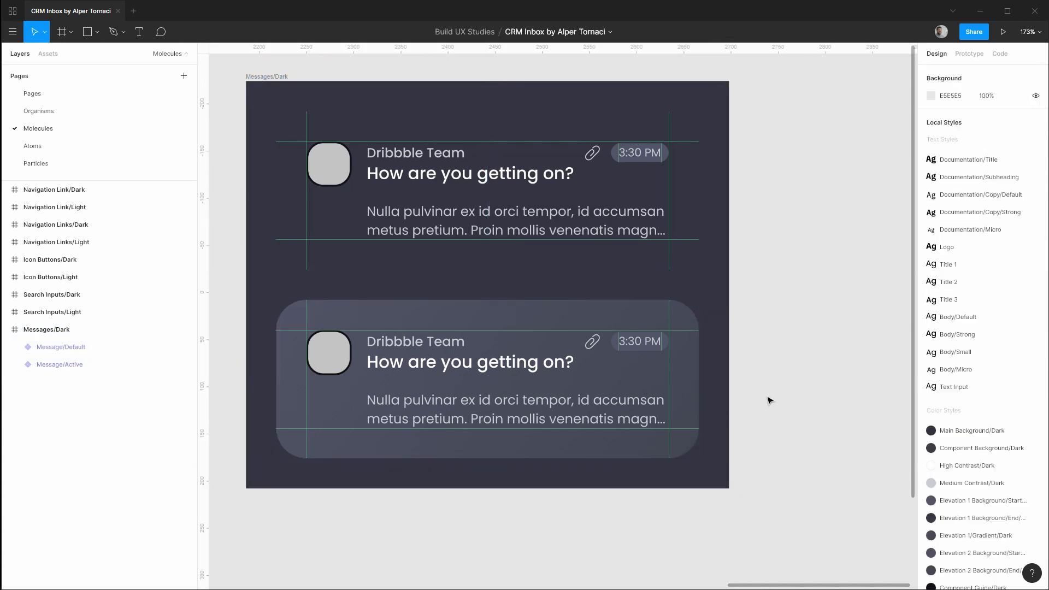
# Step: Move the Messages/Dark frame beside the Search Inputs/Light frame and align their top edges
pyautogui.scroll(-5, 765, 388)
pyautogui.click(499, 211)
pyautogui.moveTo(499, 211); pyautogui.dragTo(495, 328)
pyautogui.hotkey('shift', 'Left')
pyautogui.press('Left')
pyautogui.press('Left')
pyautogui.press('Left')
# Step: Duplicate the Messages/Dark frame to its right and place the copy below the original in the layer order
pyautogui.click(817, 377)
pyautogui.moveTo(817, 377); pyautogui.dragTo(642, 216)
pyautogui.moveTo(318, 168); pyautogui.dragTo(600, 169)
pyautogui.click(6, 347)
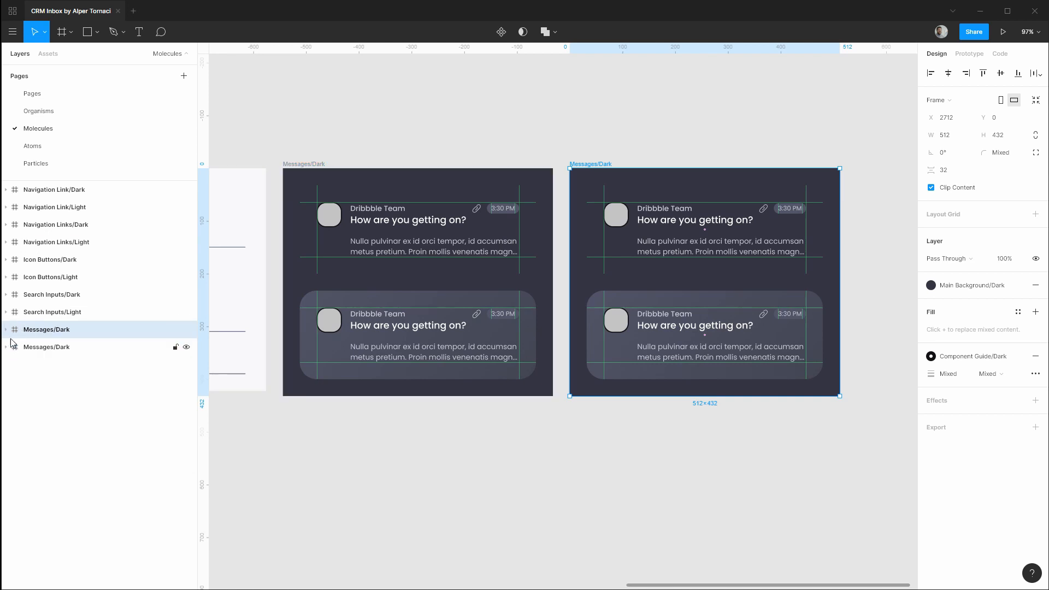
pyautogui.moveTo(31, 327); pyautogui.dragTo(52, 360)
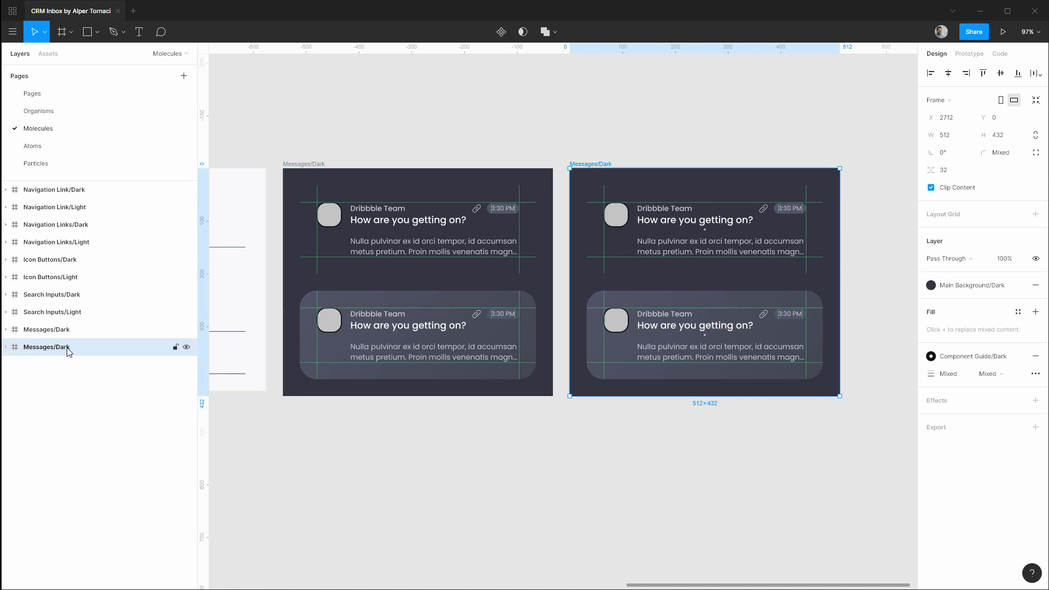
# Step: Rename the duplicated frame as Messages/Light
pyautogui.doubleClick(47, 347)
pyautogui.click(68, 349)
pyautogui.write('Li')
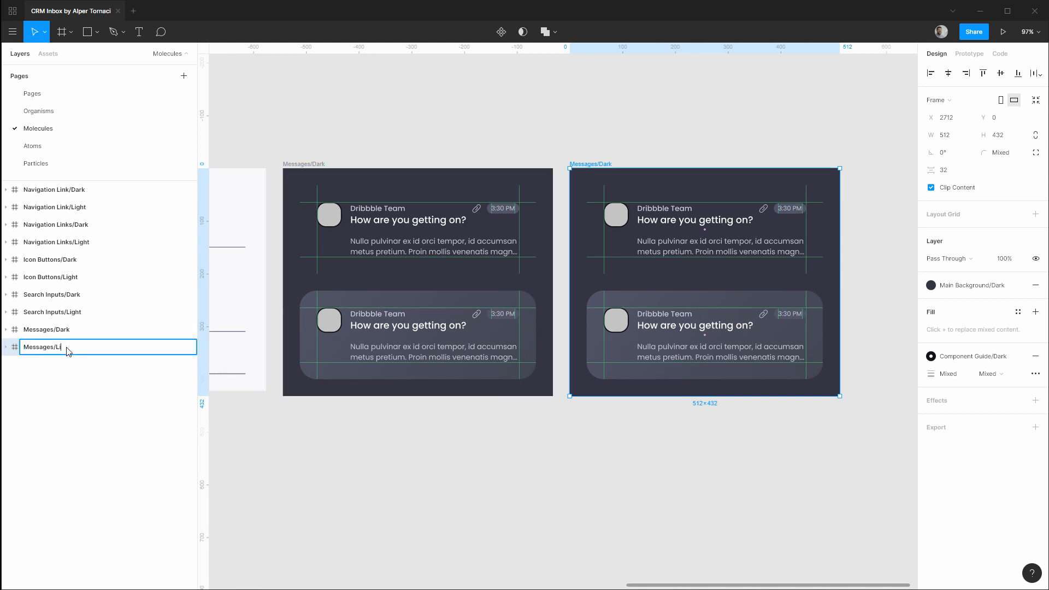
pyautogui.write('ght')
pyautogui.press('Return')
# Step: Unhide the Notification Dot/Dark/Large layer in the Message/Header group of the Message/Active instance in Messages/Light
pyautogui.click(6, 347)
pyautogui.click(36, 366)
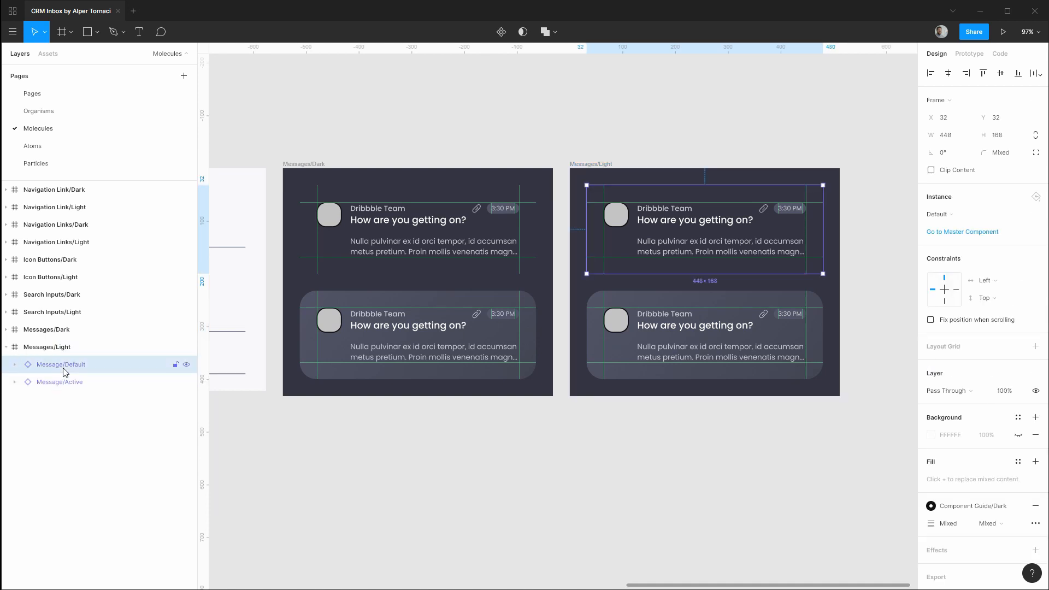
pyautogui.click(57, 382)
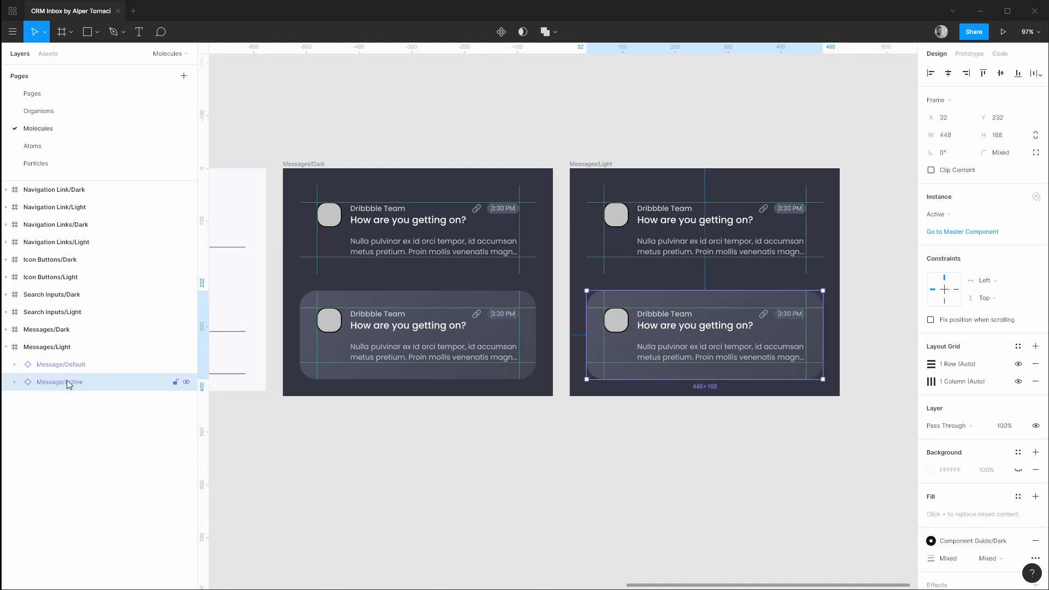
pyautogui.click(15, 382)
pyautogui.click(80, 401)
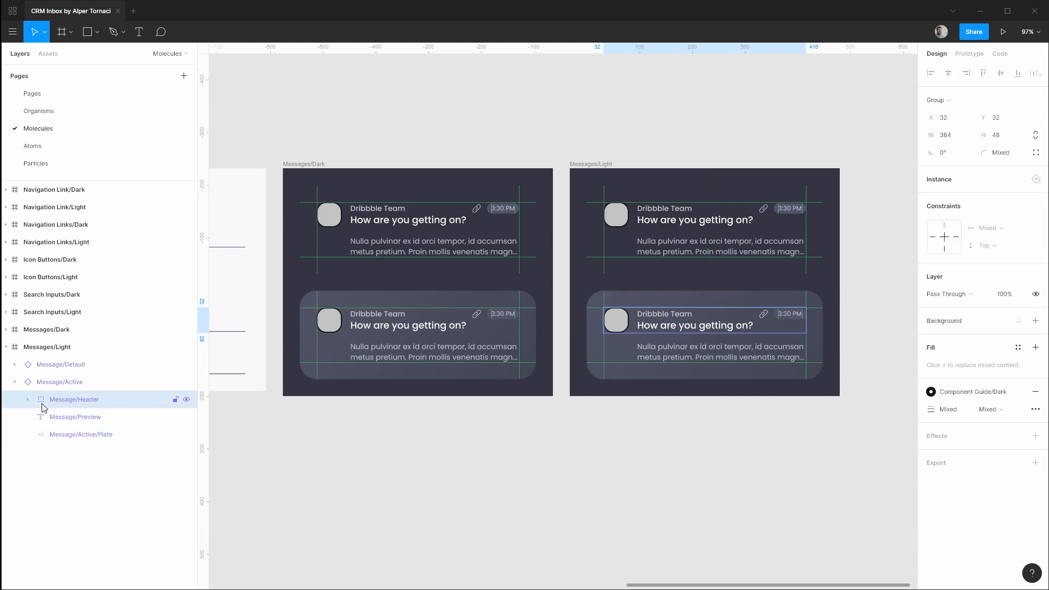
pyautogui.click(28, 400)
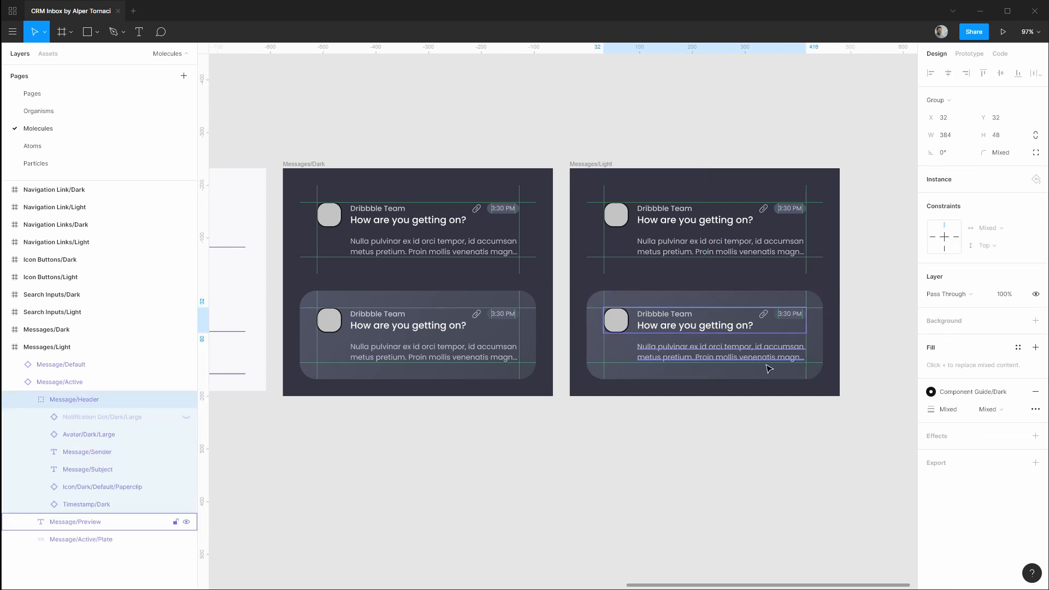
pyautogui.scroll(5, 766, 368)
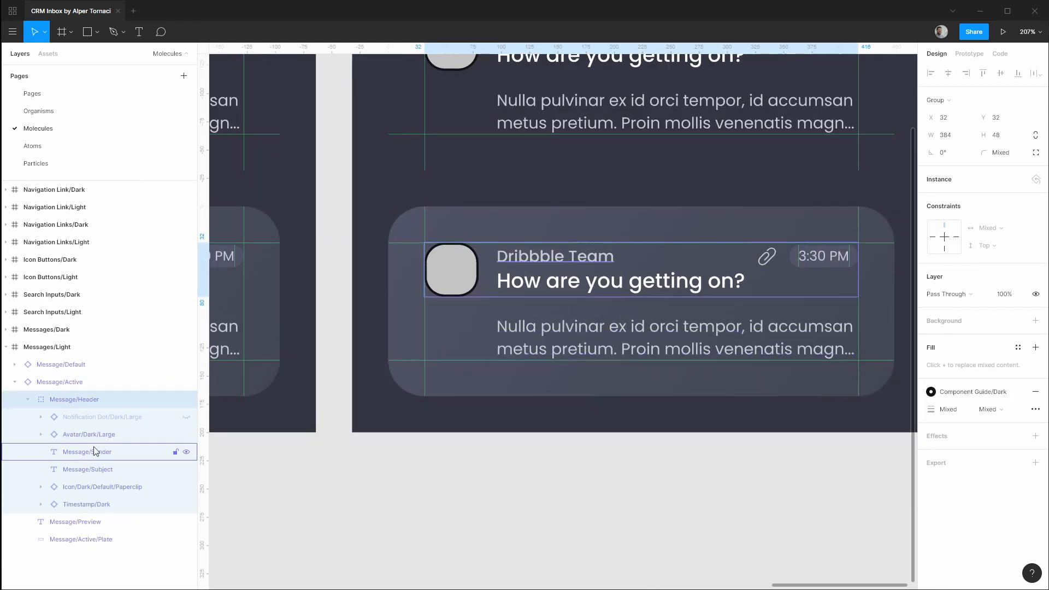
pyautogui.click(101, 417)
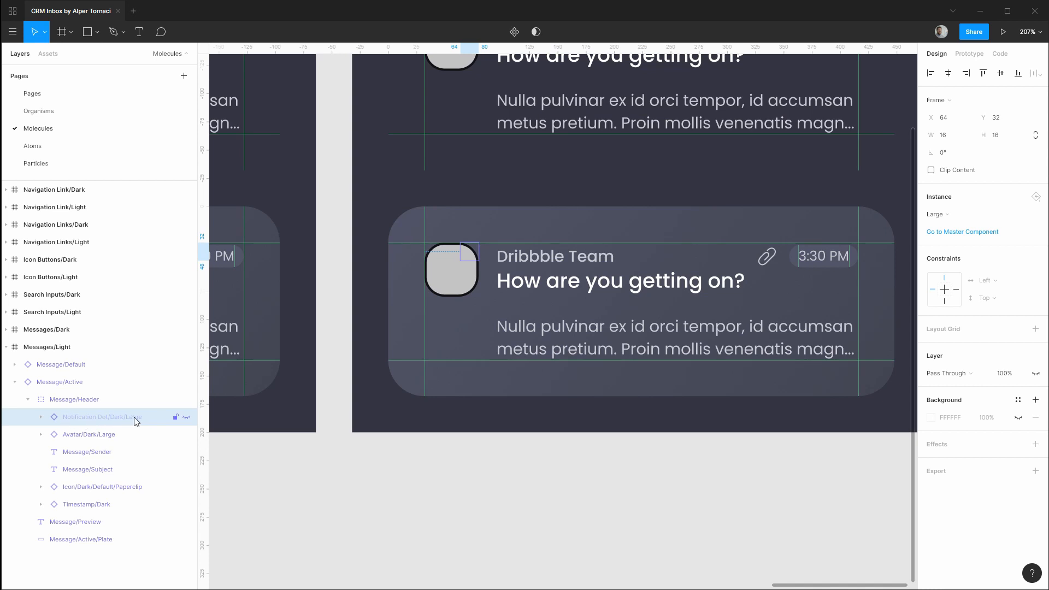
pyautogui.click(186, 418)
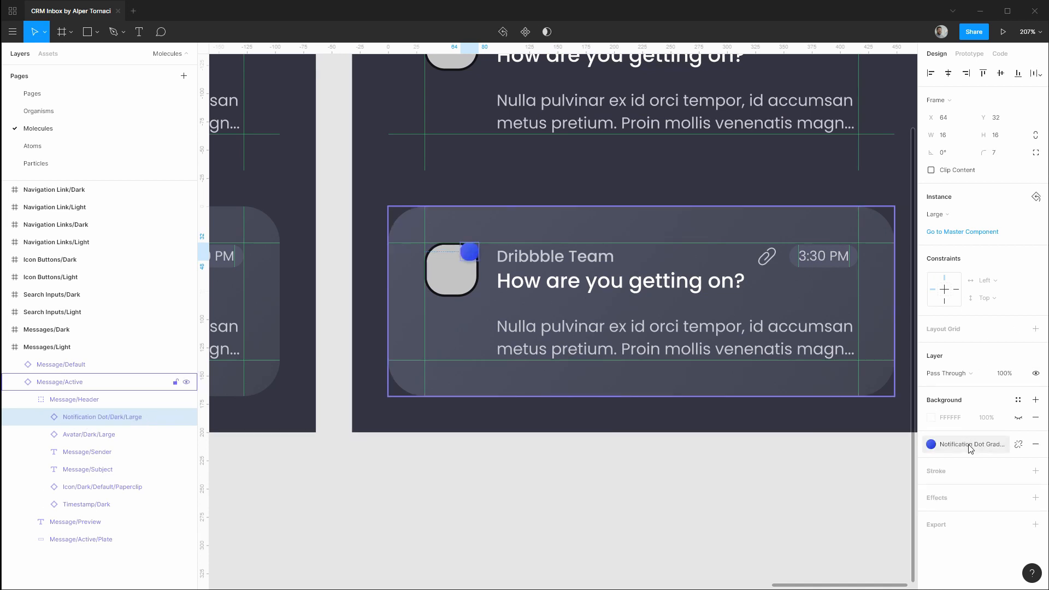
# Step: Swap the notification dot instance for Notification Dot/Light/Large and hide the layer again
pyautogui.click(956, 217)
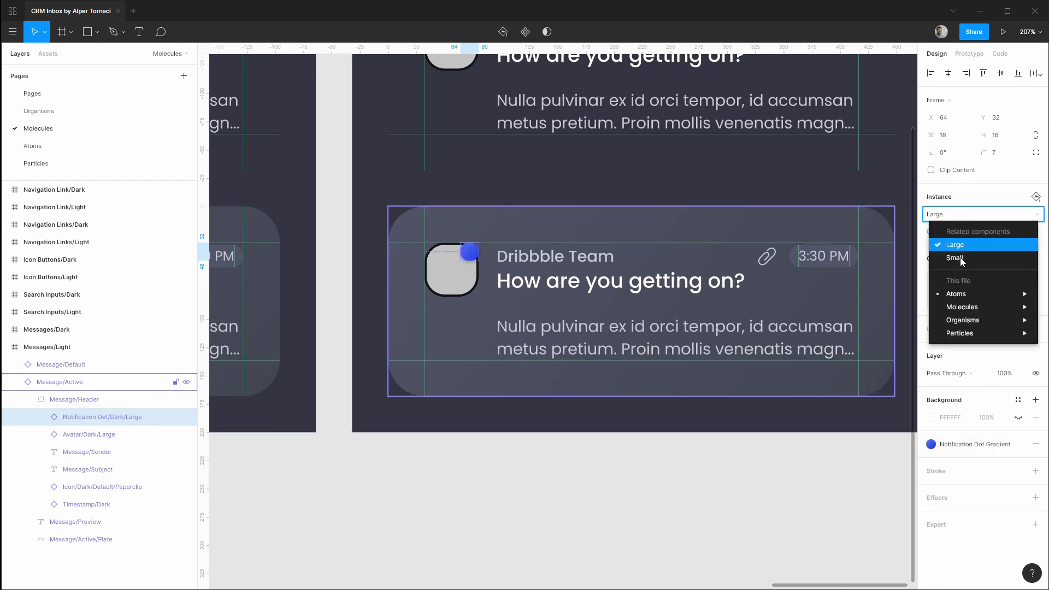
pyautogui.moveTo(957, 298)
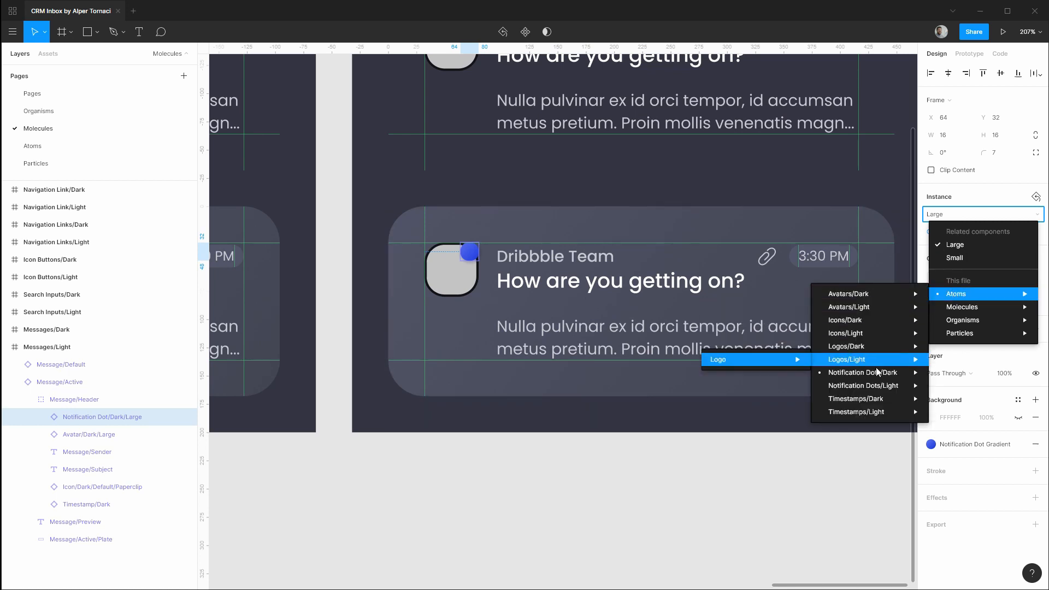
pyautogui.moveTo(884, 387)
pyautogui.moveTo(742, 392)
pyautogui.moveTo(630, 392)
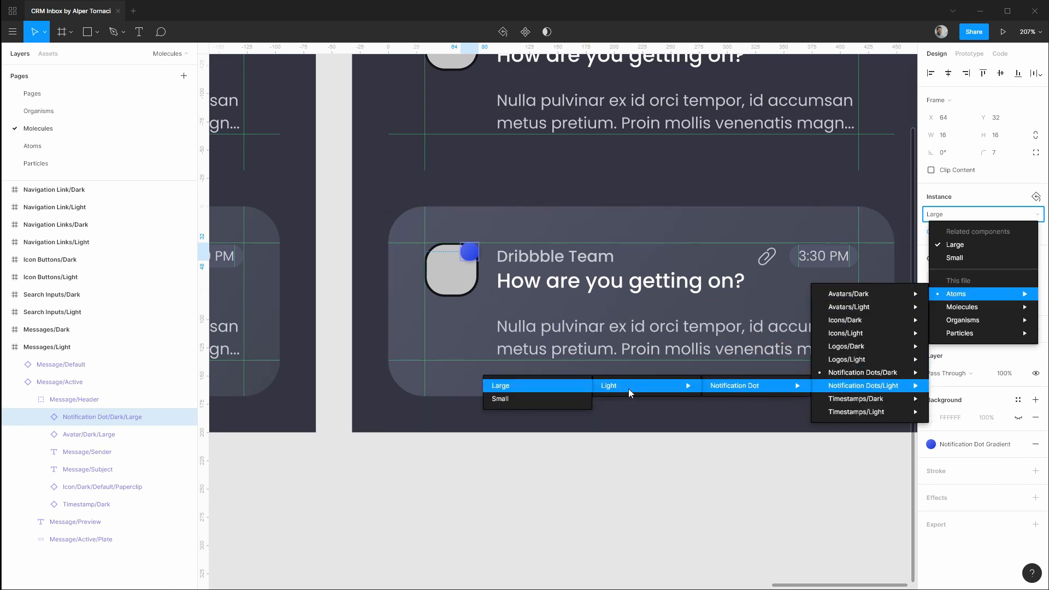
pyautogui.click(520, 385)
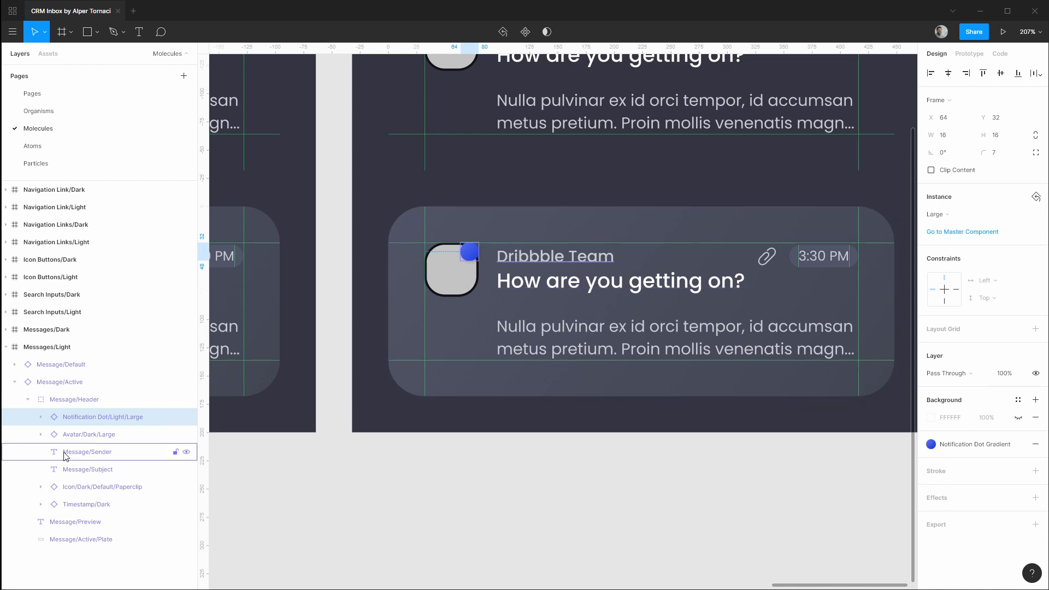
pyautogui.click(186, 417)
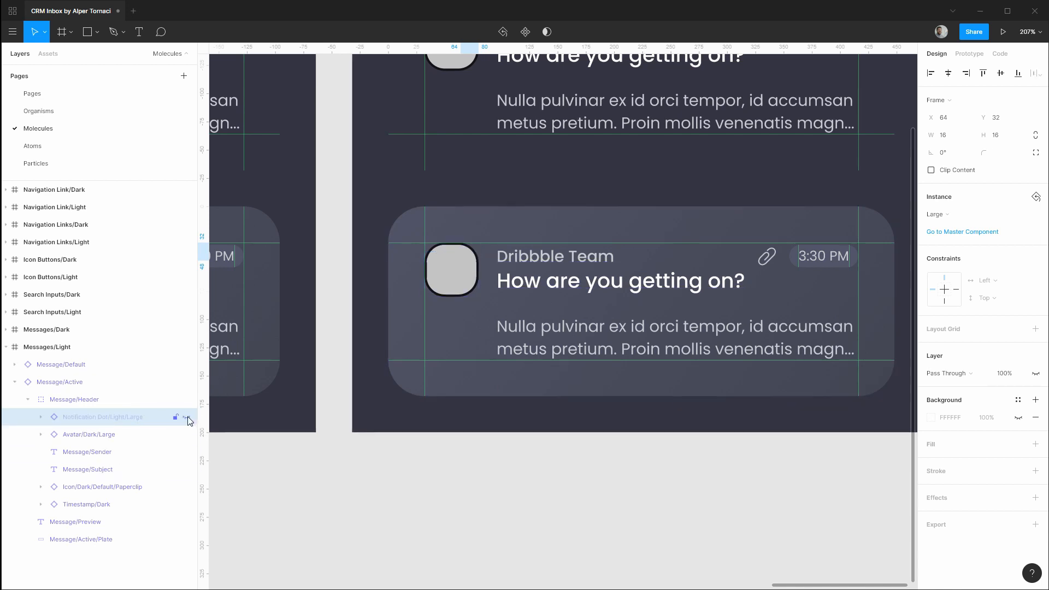
# Step: Swap the avatar instance in the active message header for Avatar/Light/Large
pyautogui.click(99, 437)
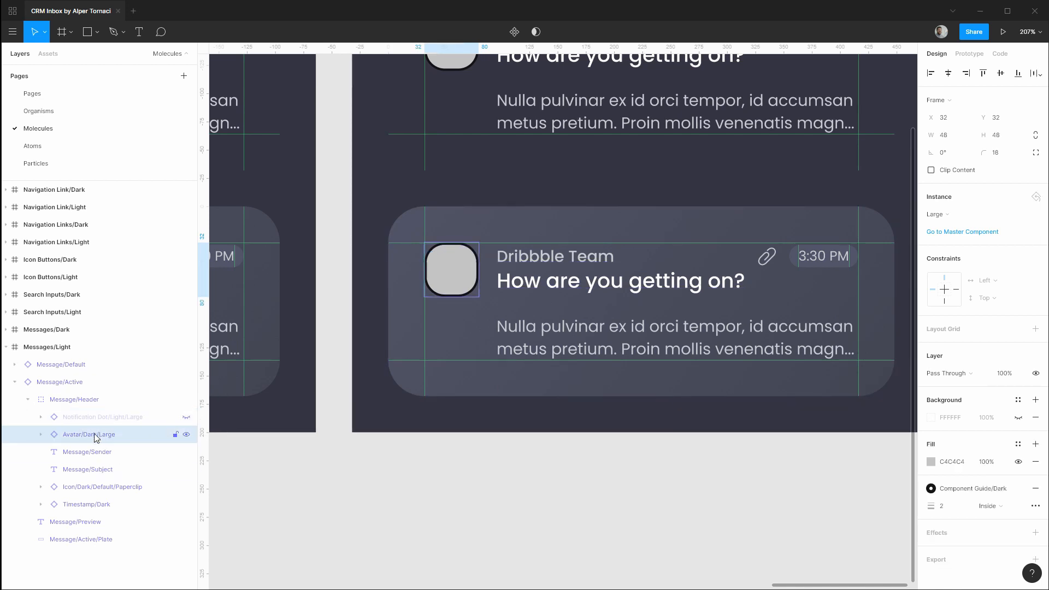
pyautogui.click(941, 215)
pyautogui.moveTo(968, 295)
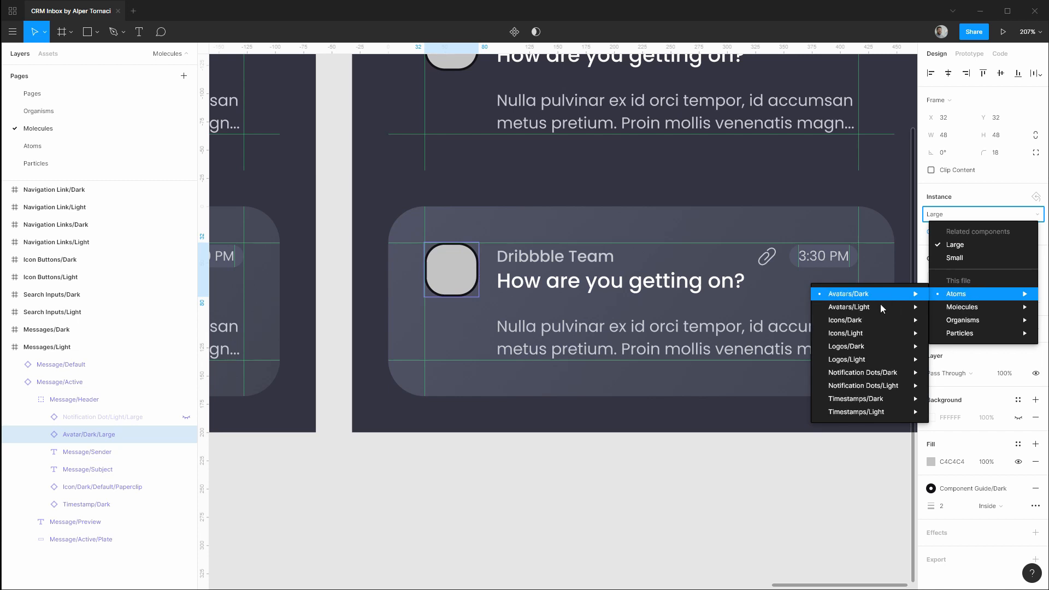
pyautogui.moveTo(812, 310)
pyautogui.moveTo(754, 308)
pyautogui.moveTo(624, 315)
pyautogui.click(531, 314)
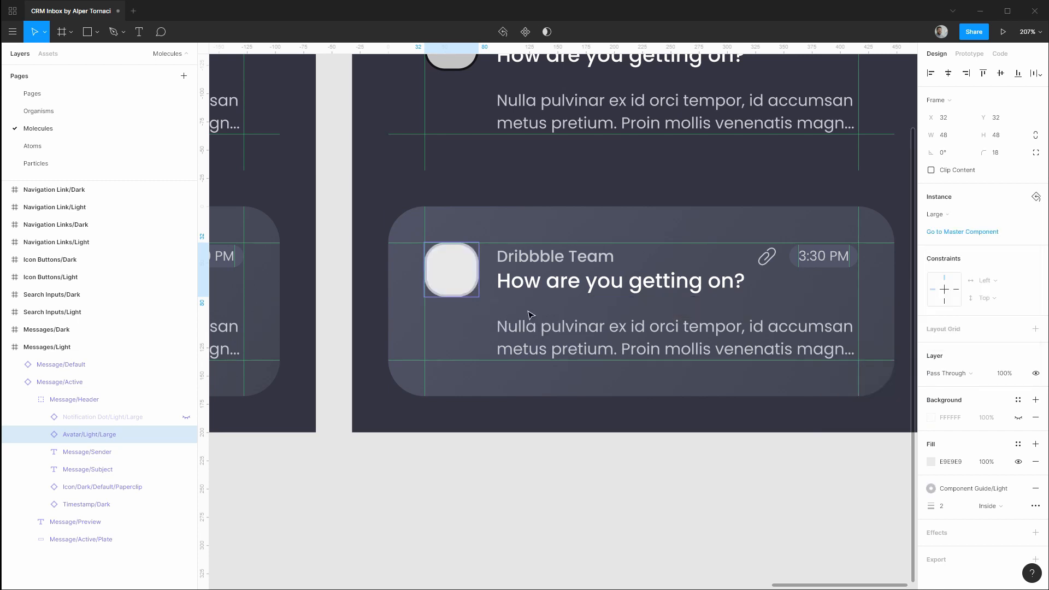
# Step: Apply the light-theme Medium Contrast color style to the Message/Sender text in the active message header
pyautogui.click(107, 453)
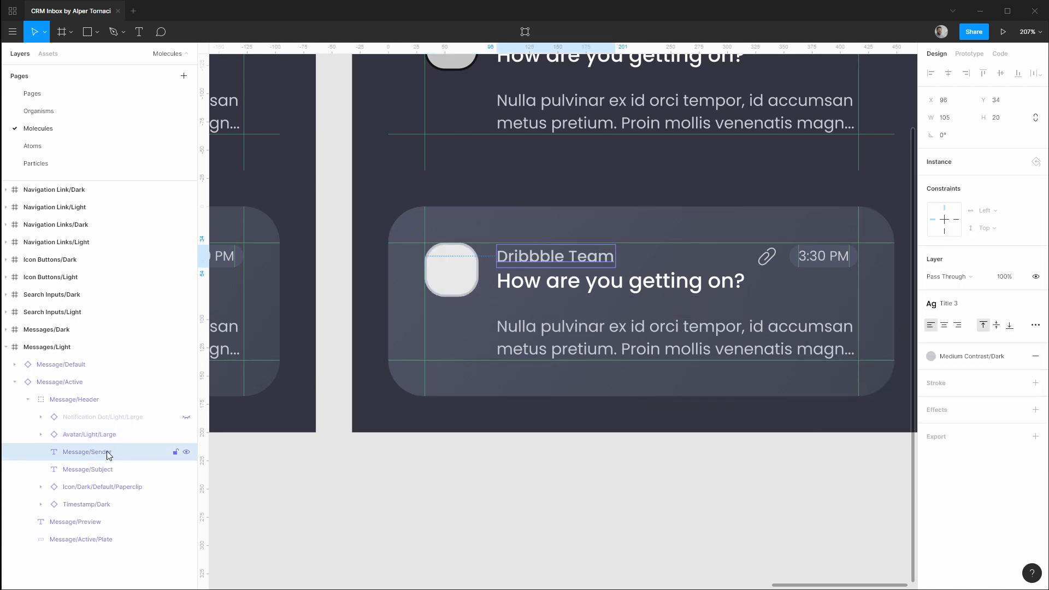
pyautogui.click(932, 357)
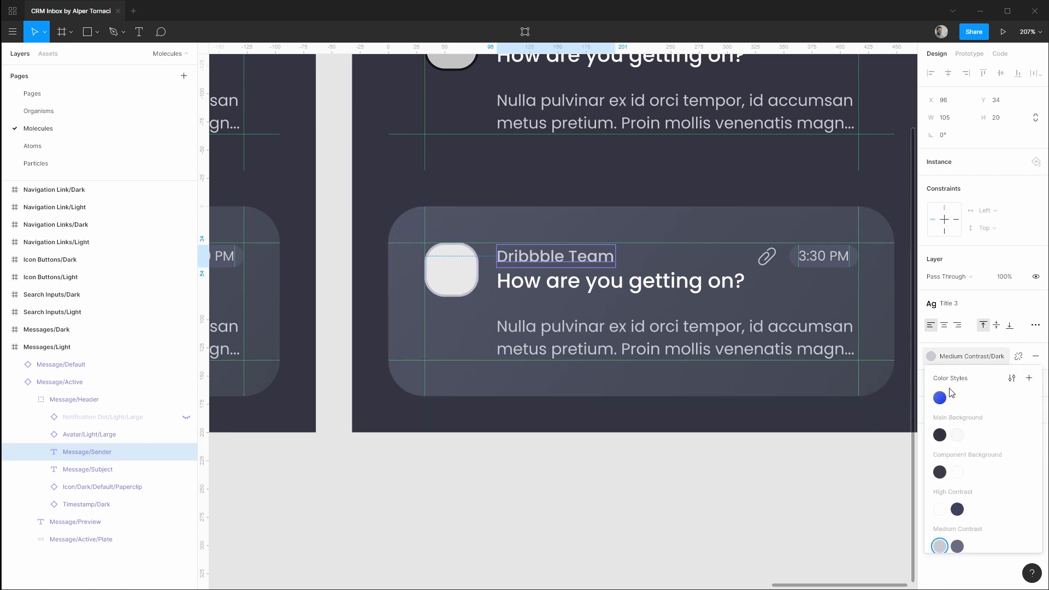
pyautogui.click(957, 546)
# Step: Apply the High Contrast/Light color style to the Message/Subject text in the active message header
pyautogui.click(90, 472)
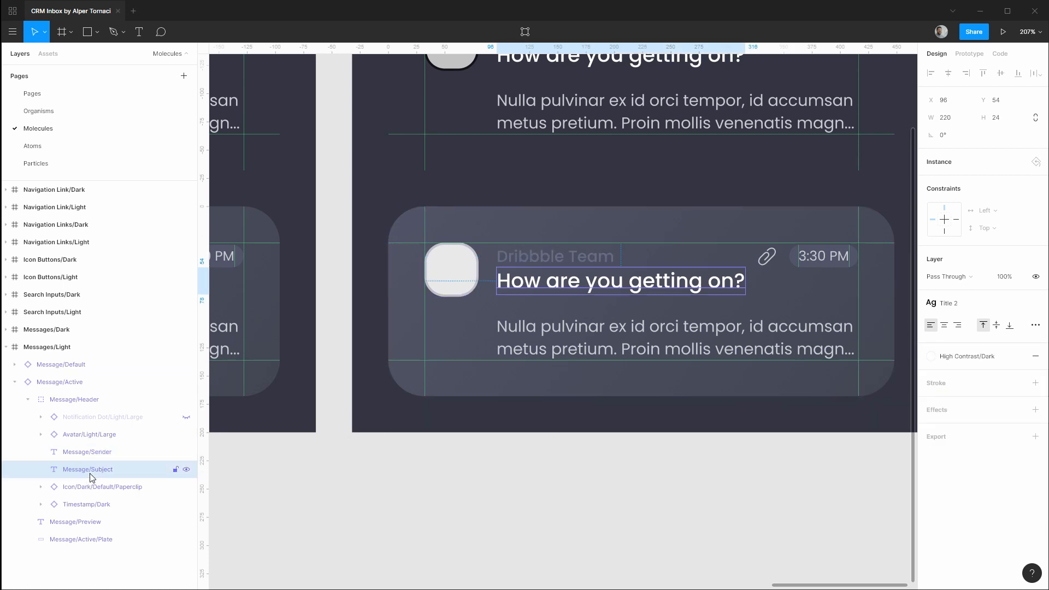
pyautogui.click(943, 357)
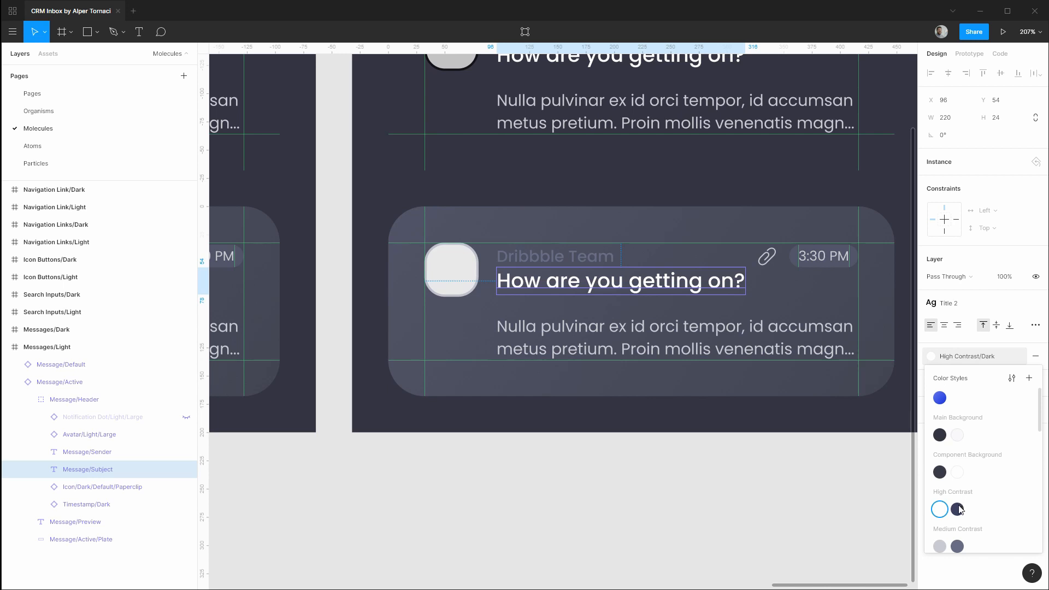
pyautogui.click(961, 507)
# Step: Apply the Medium Contrast/Light color style to the Icon/Paperclip/Icon layer inside the active message's paperclip instance
pyautogui.click(112, 491)
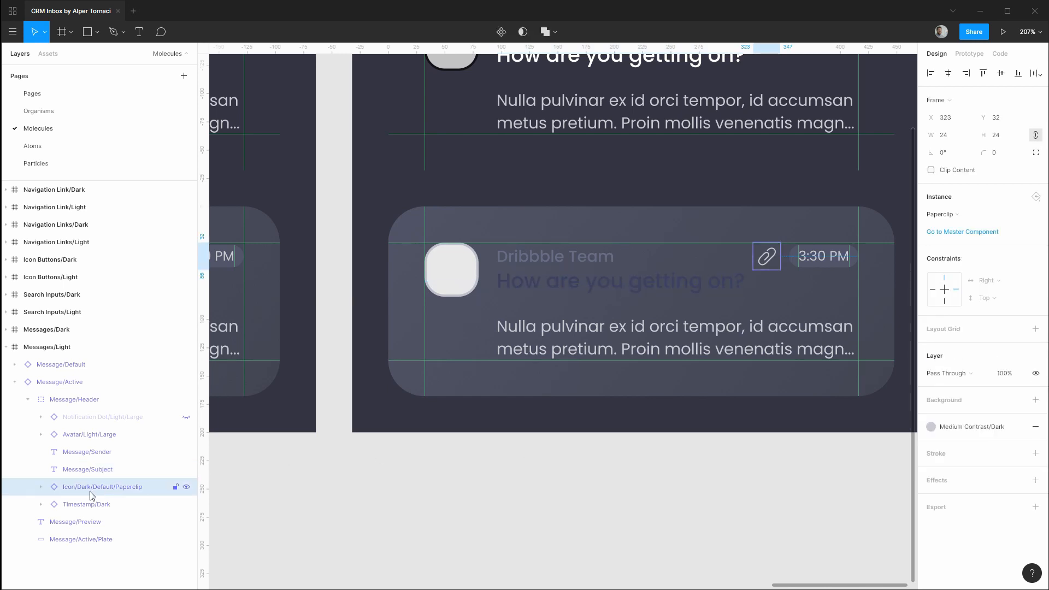
pyautogui.click(41, 487)
pyautogui.click(79, 505)
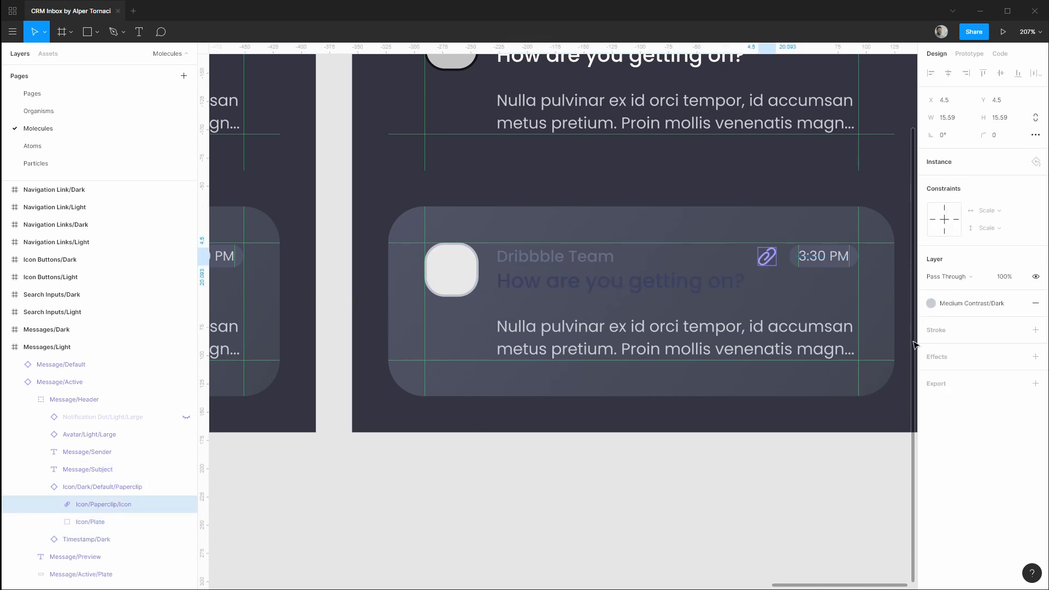
pyautogui.click(953, 307)
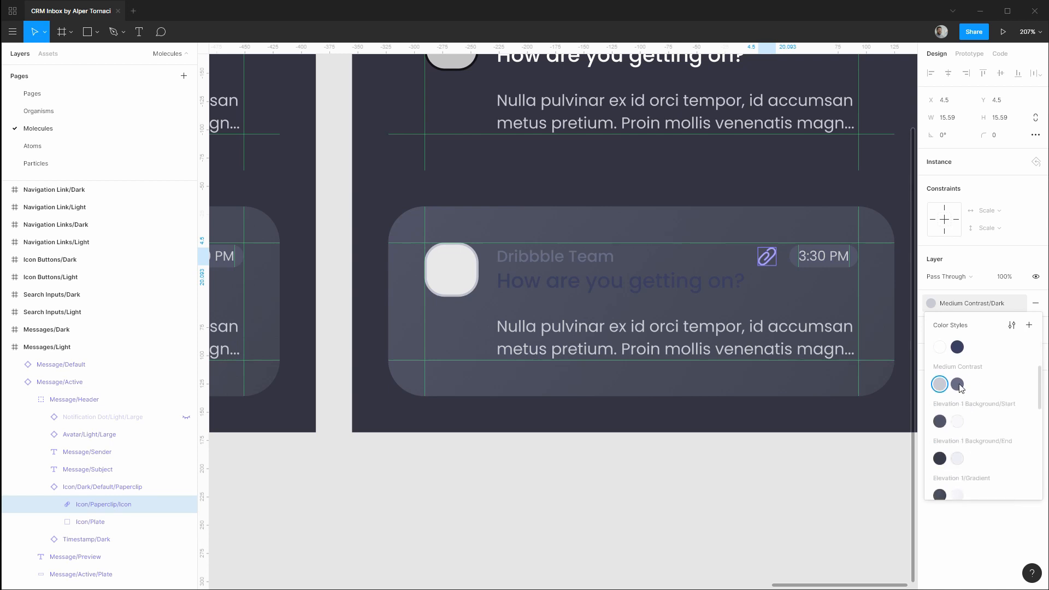
pyautogui.click(957, 385)
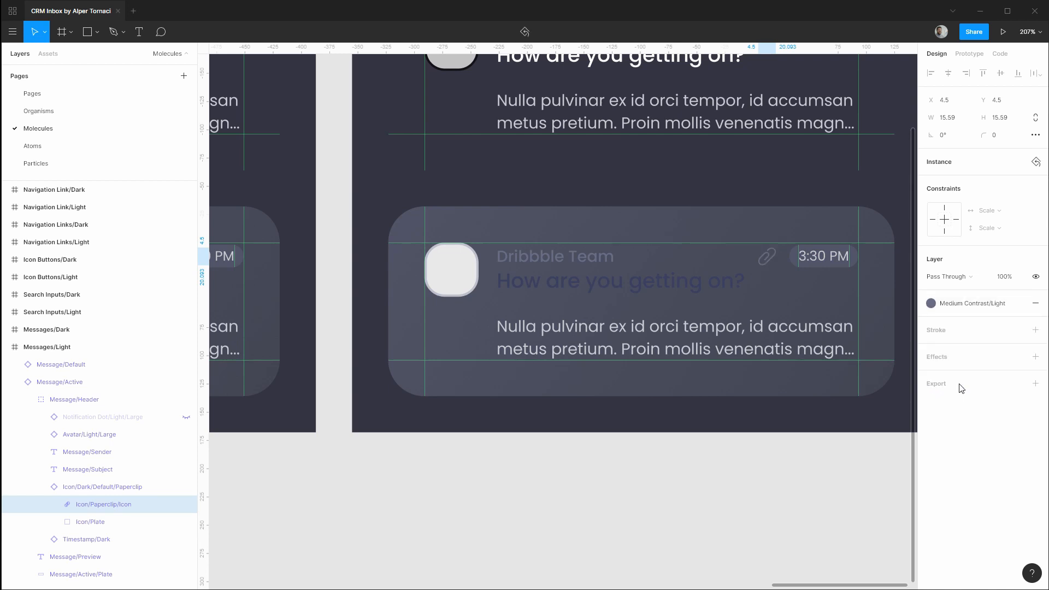
pyautogui.click(41, 487)
# Step: Swap the Timestamp/Dark instance in the active message header for Timestamp/Light
pyautogui.click(85, 504)
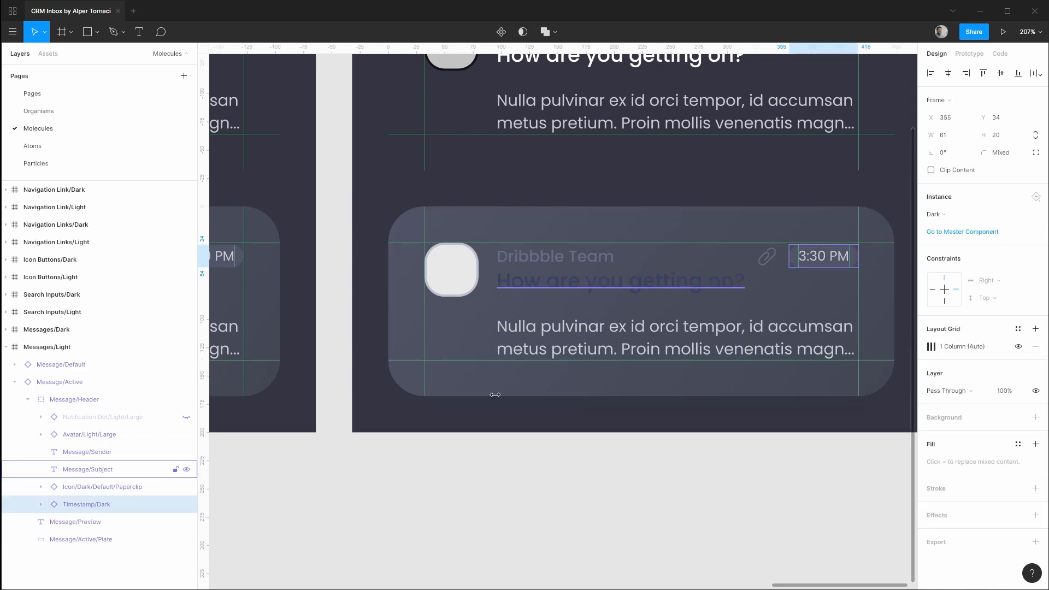
pyautogui.click(954, 215)
pyautogui.moveTo(969, 283)
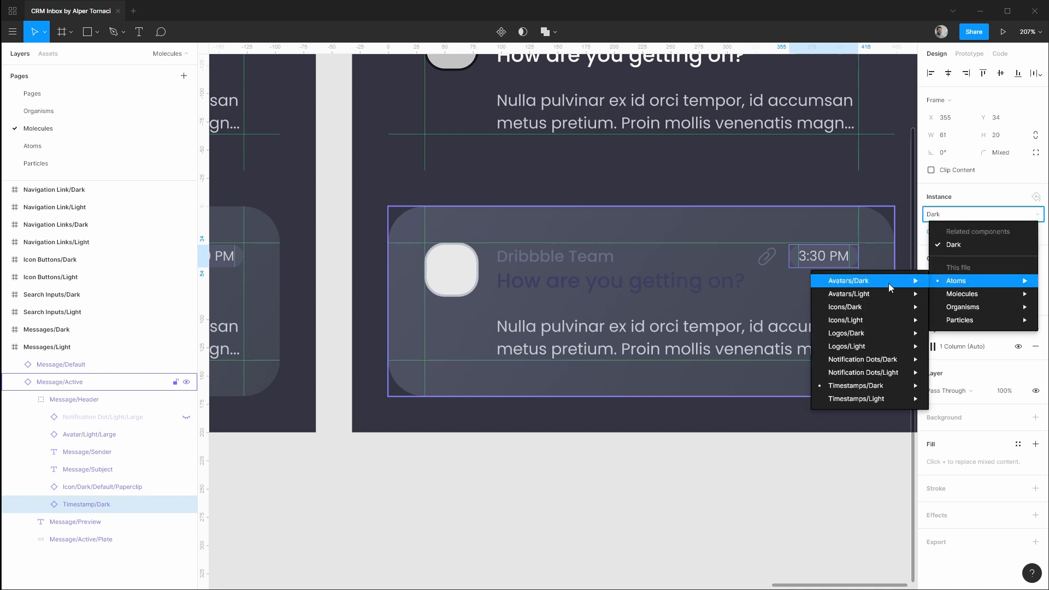
pyautogui.moveTo(864, 400)
pyautogui.moveTo(745, 409)
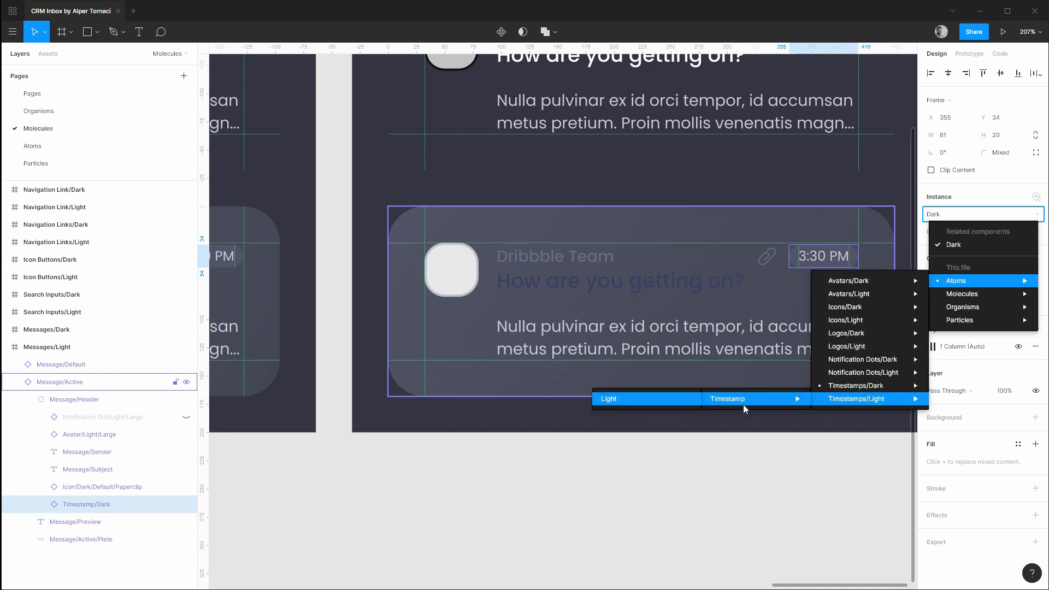
pyautogui.click(661, 399)
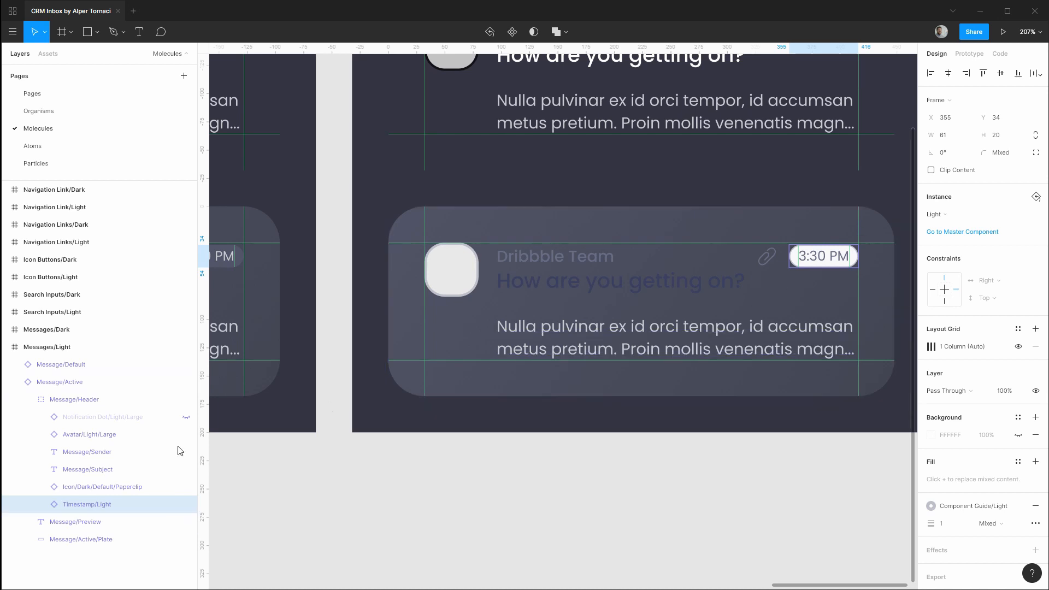
# Step: Apply the Medium Contrast/Light color style to the Message/Preview text of the active message
pyautogui.click(82, 525)
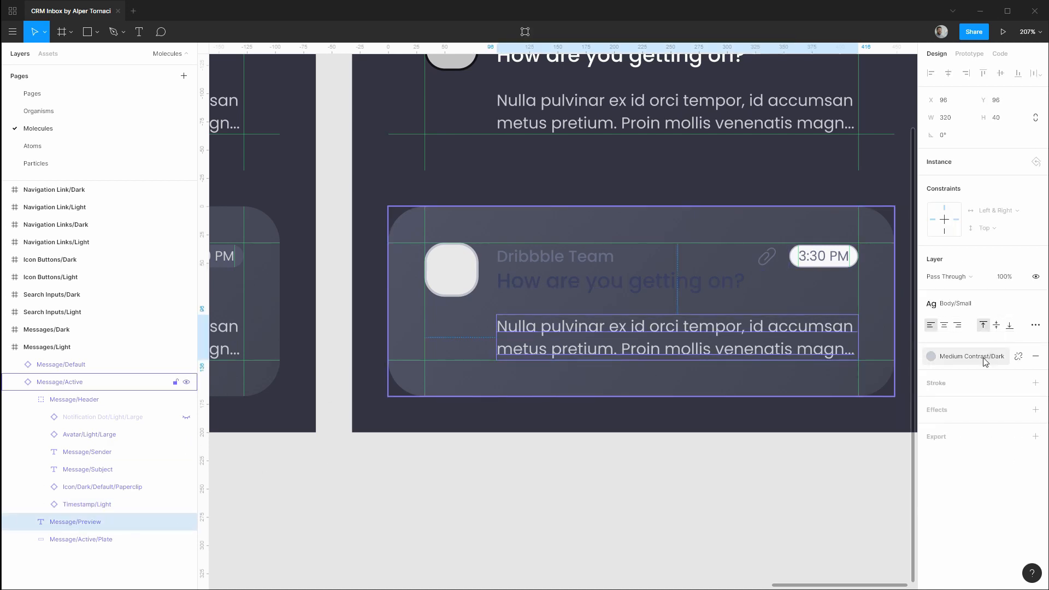
pyautogui.click(962, 357)
pyautogui.click(957, 546)
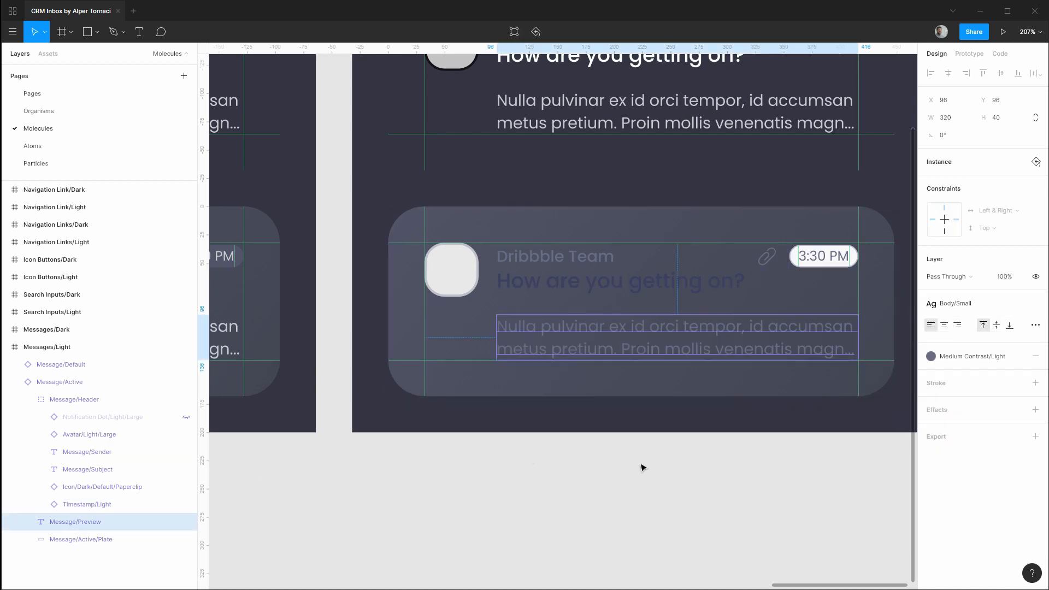
# Step: Apply the Elevation 1/Gradient/Light color style to the Message/Active/Plate layer in Messages/Light
pyautogui.click(82, 540)
pyautogui.click(970, 306)
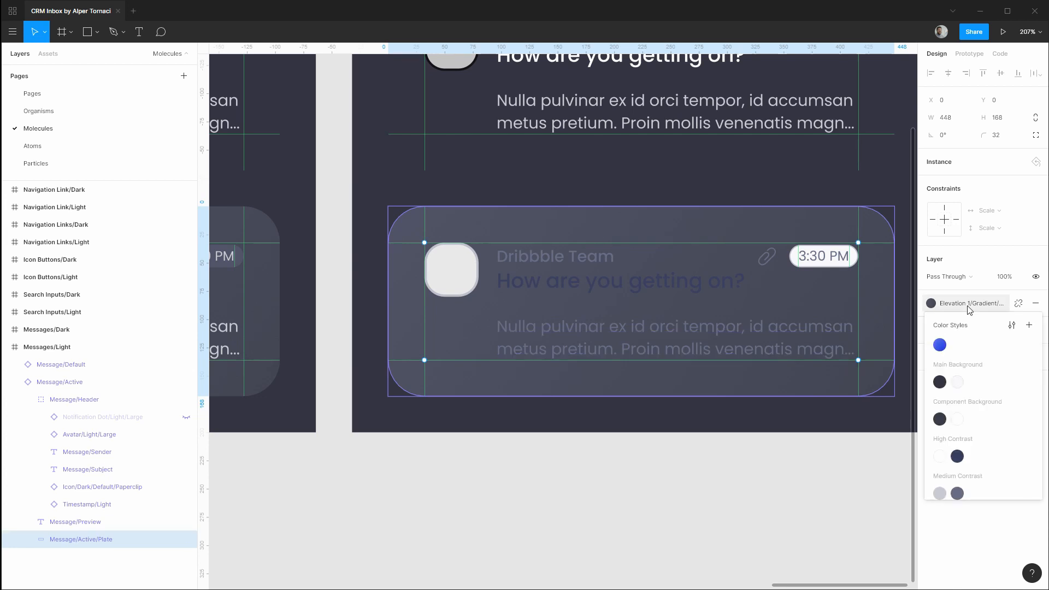
pyautogui.scroll(-2, 967, 416)
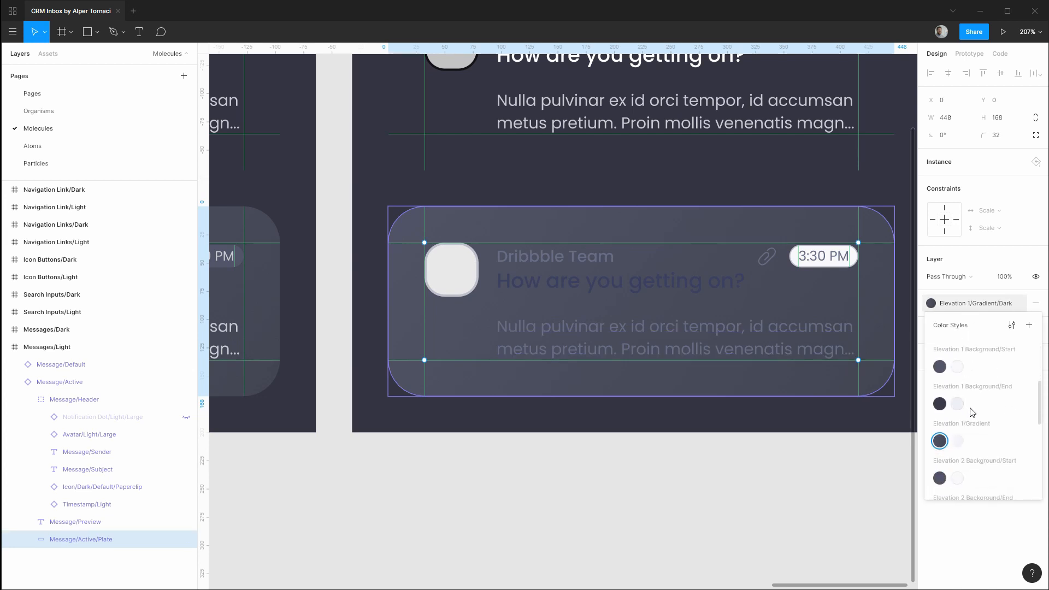
pyautogui.click(957, 443)
pyautogui.click(595, 530)
pyautogui.scroll(-5, 634, 494)
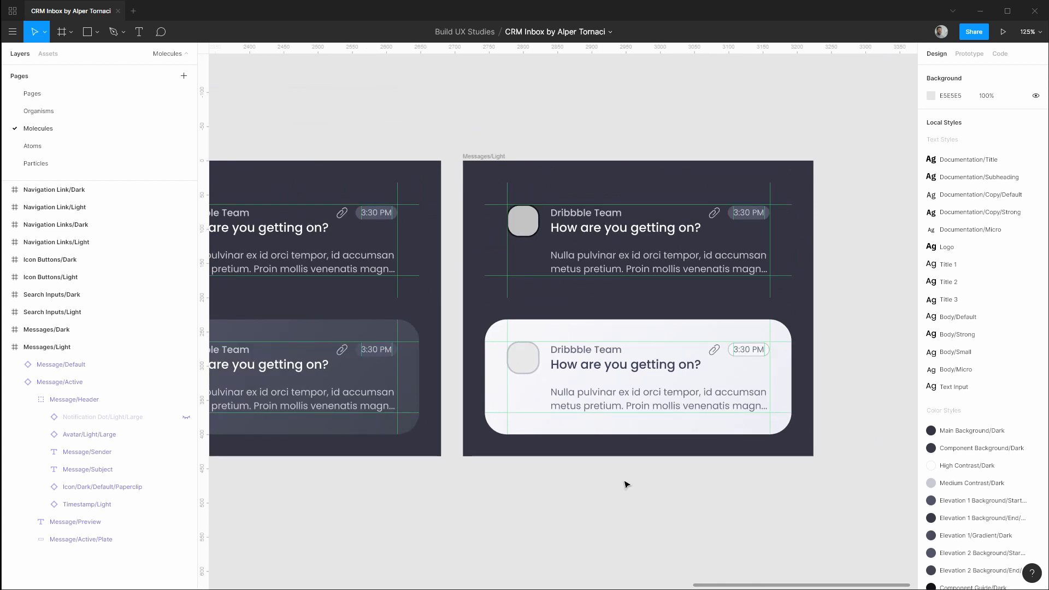
# Step: Delete the Message/Default instance from the Messages/Light frame and collapse the remaining message's layers
pyautogui.click(629, 248)
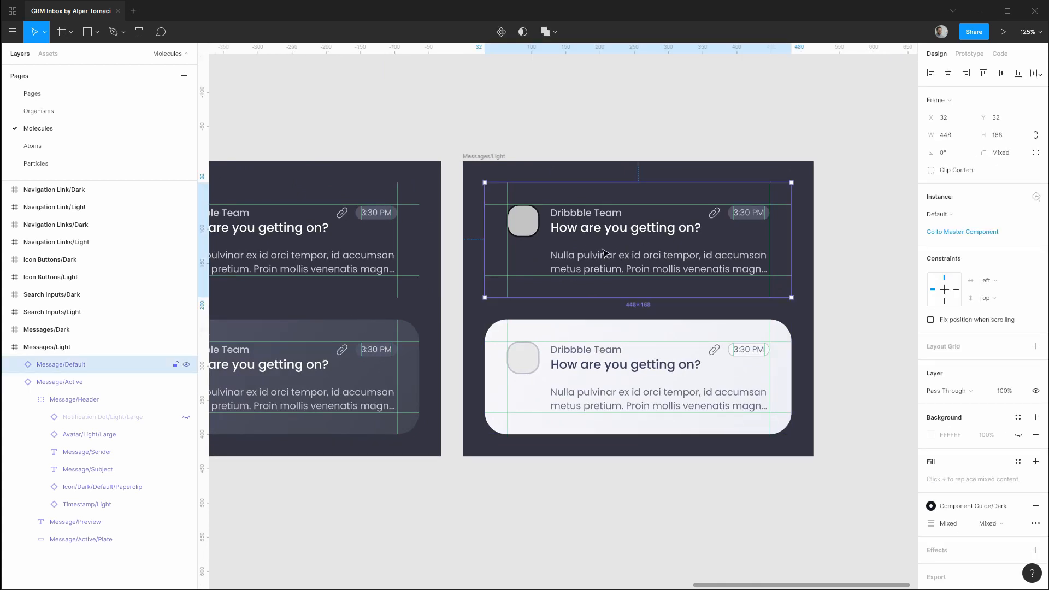
pyautogui.press('Delete')
pyautogui.click(25, 364)
pyautogui.click(21, 364)
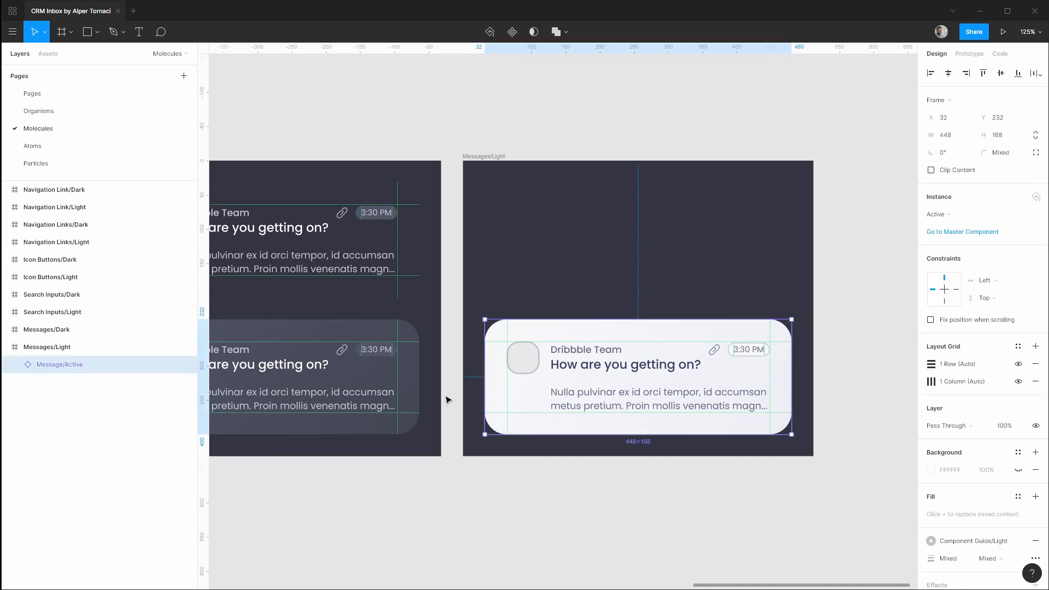
# Step: Convert the light Message/Active instance into a component and rename it Message/Light/Active
pyautogui.press('alt')
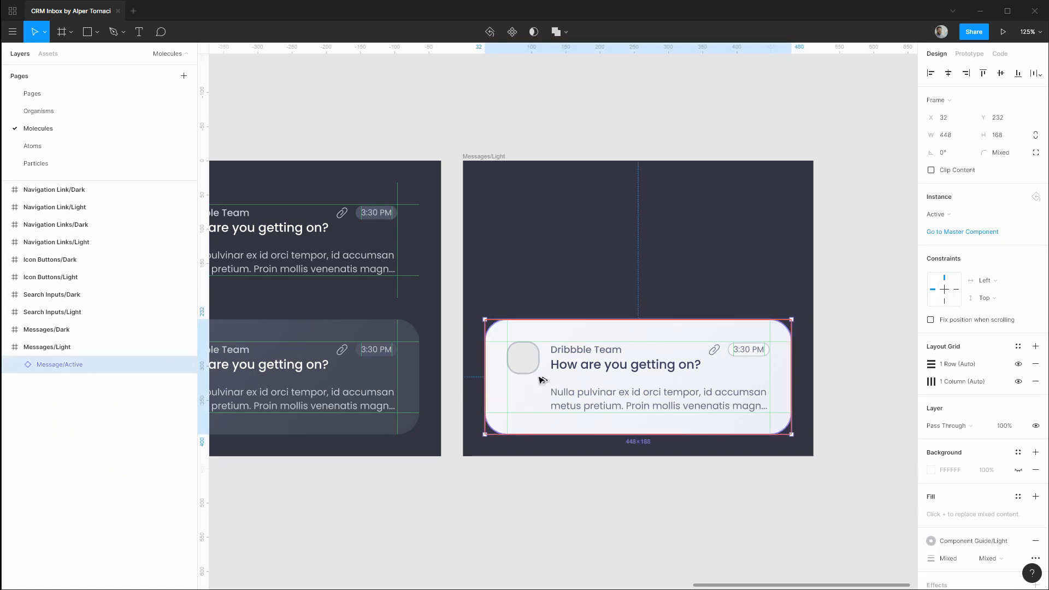
pyautogui.hotkey('ctrl', 'alt', 'k')
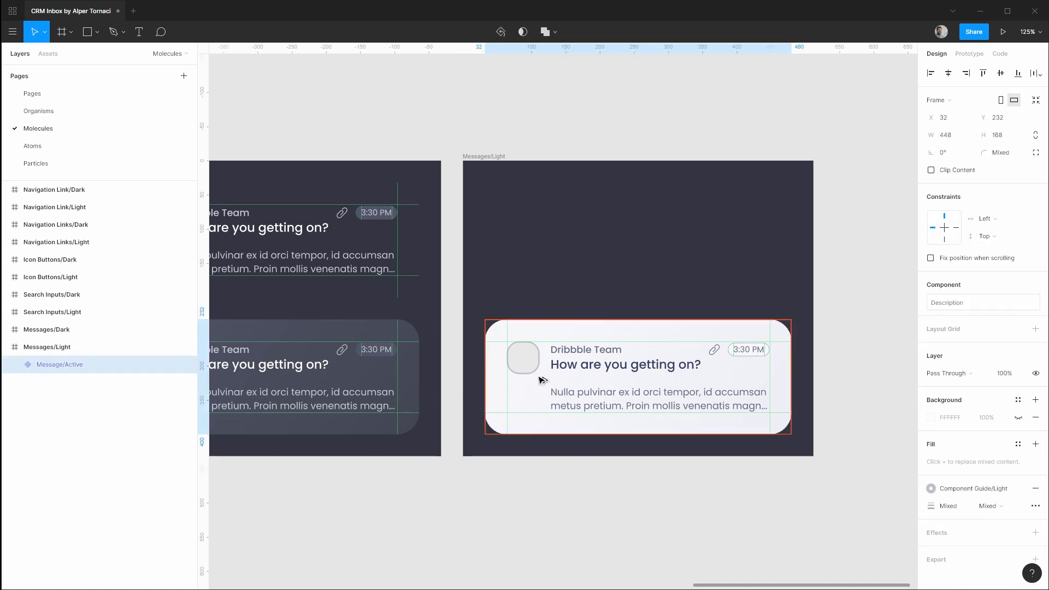
pyautogui.hotkey('ctrl', 'r')
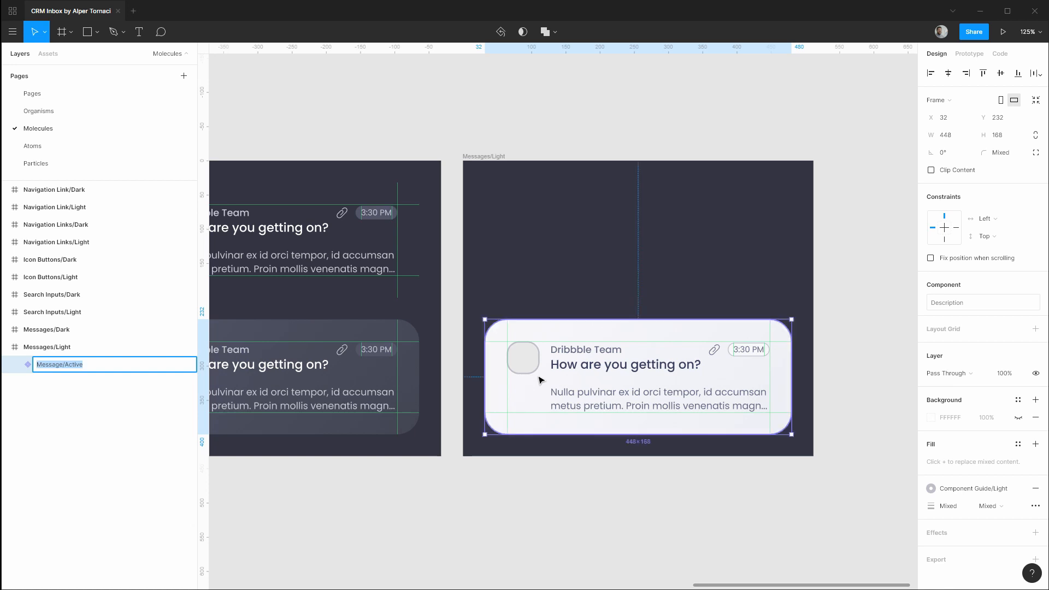
pyautogui.click(65, 365)
pyautogui.write('Light/')
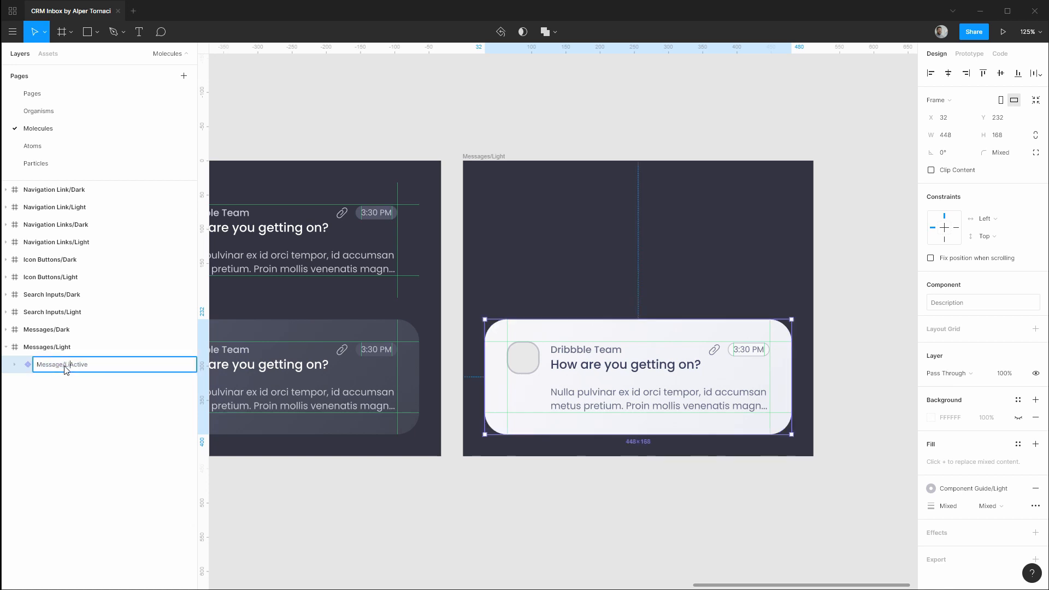
pyautogui.press('Return')
# Step: Batch-rename the two message components in Messages/Dark by replacing "/" with "/Dark/" in their names
pyautogui.click(22, 330)
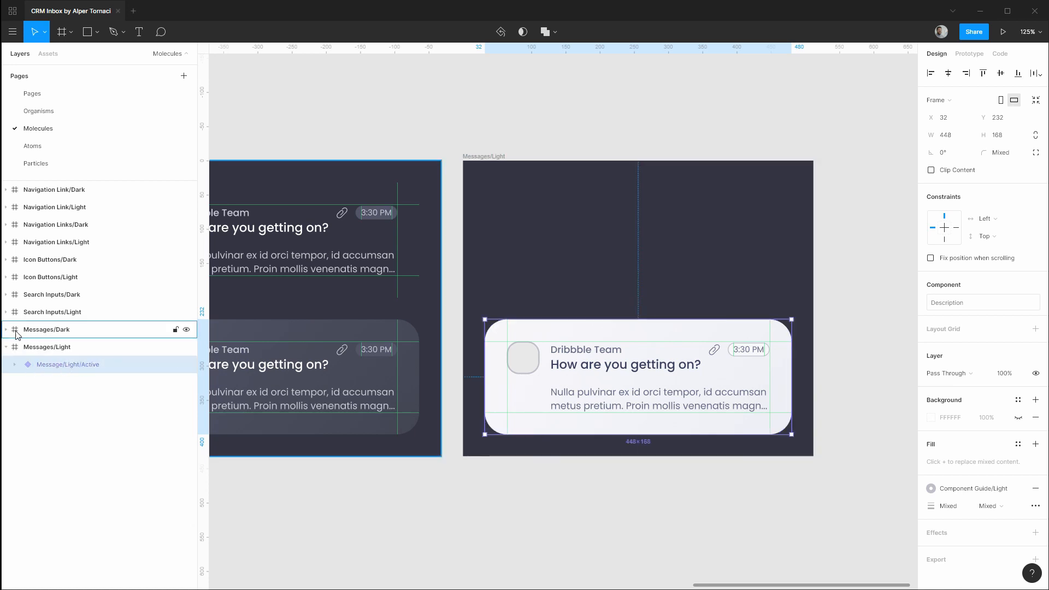
pyautogui.click(6, 330)
pyautogui.click(70, 364)
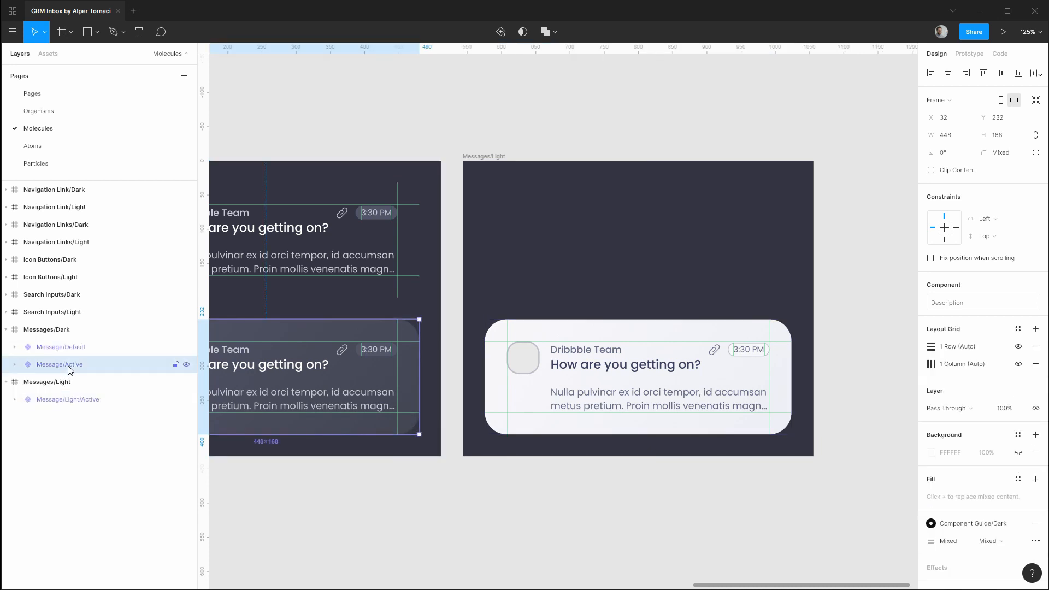
pyautogui.doubleClick(66, 365)
pyautogui.click(74, 344)
pyautogui.keyDown('shift'); pyautogui.click(74, 360); pyautogui.keyUp('shift')
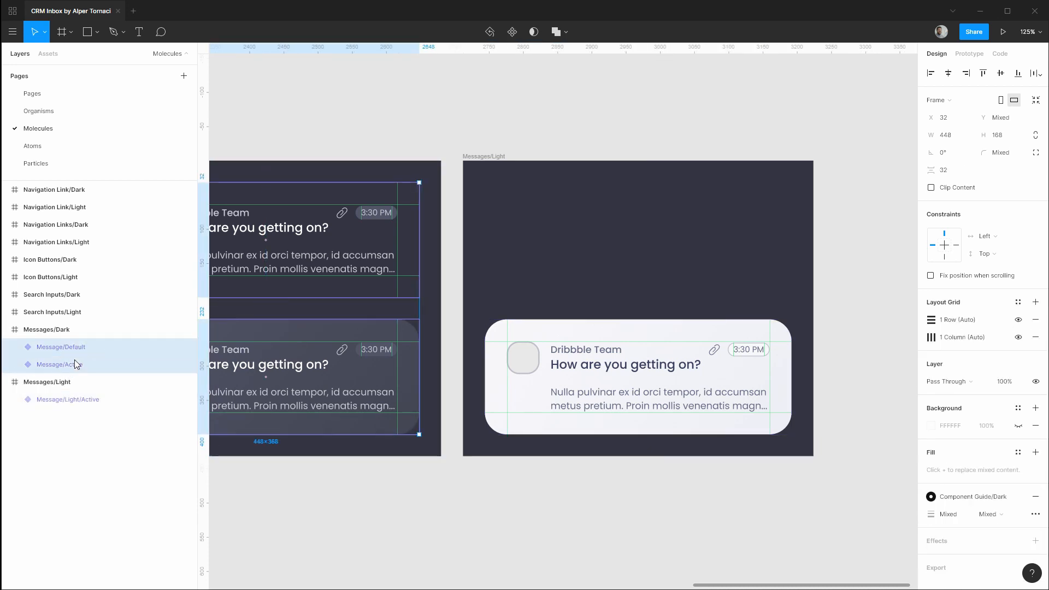
pyautogui.hotkey('ctrl', 'r')
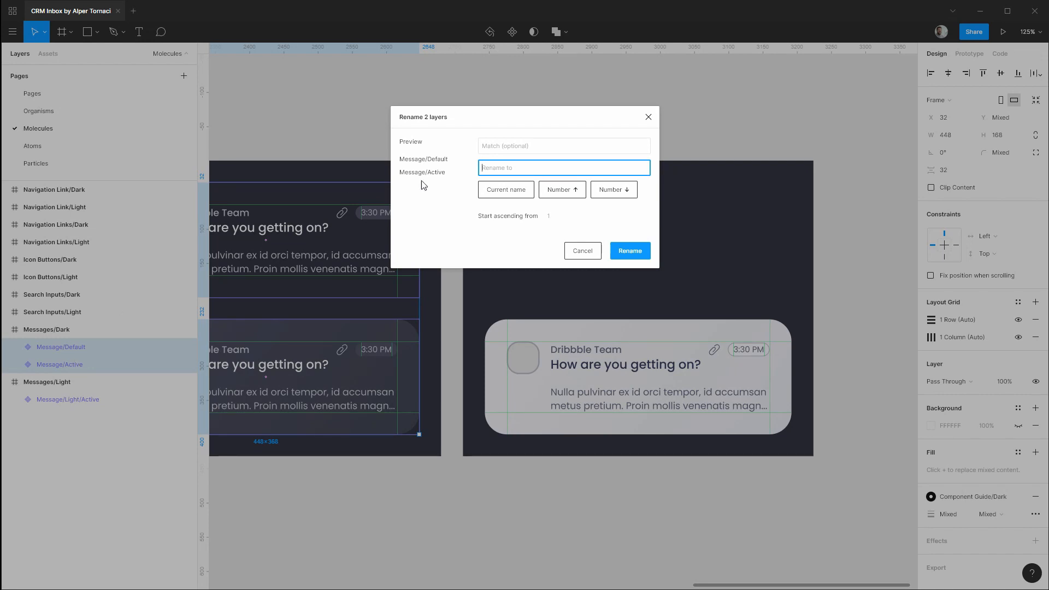
pyautogui.click(538, 145)
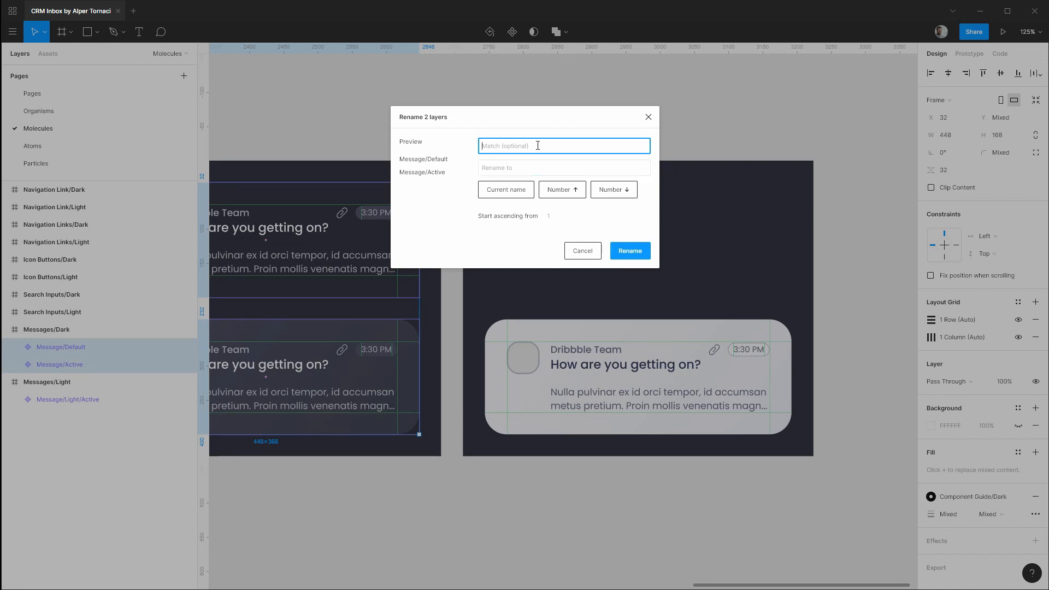
pyautogui.write('/')
pyautogui.press('Tab')
pyautogui.write('/')
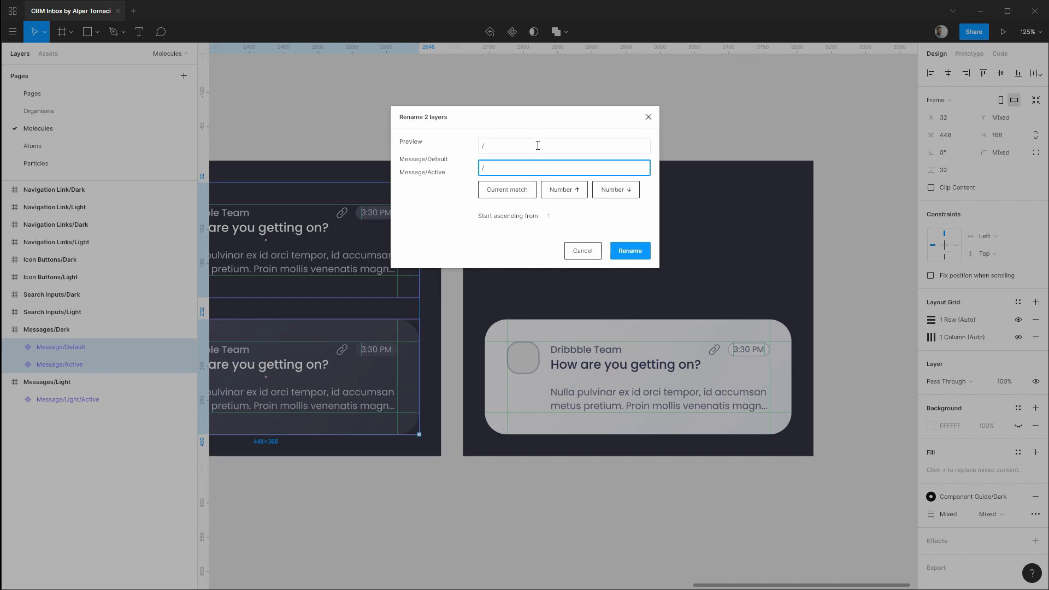
pyautogui.write('Dark/')
pyautogui.click(615, 258)
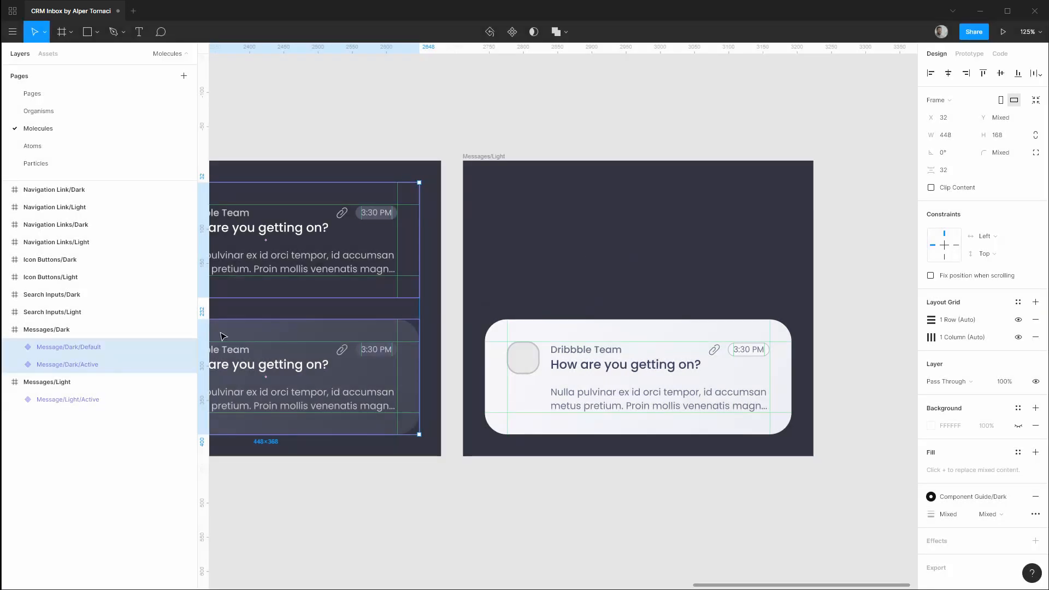
pyautogui.click(6, 331)
# Step: Duplicate the Message/Light/Active component above the original at X 32, Y 32 in the Messages/Light frame
pyautogui.click(93, 403)
pyautogui.click(61, 366)
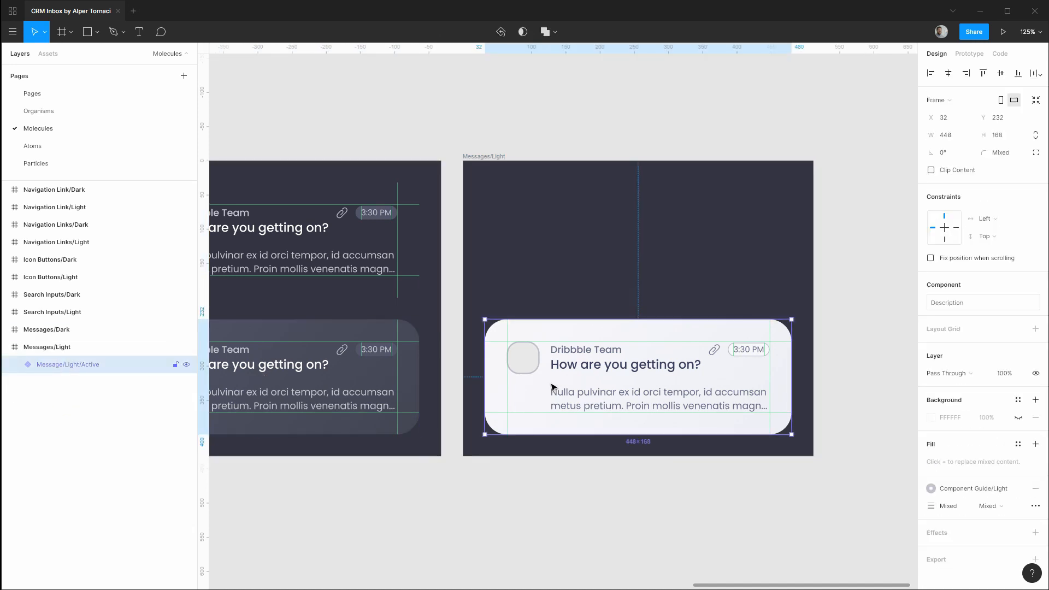
pyautogui.moveTo(614, 391); pyautogui.dragTo(622, 252)
# Step: Hide the Message/Active/Plate layer in the upper light message copy and convert the copy into a component
pyautogui.click(15, 365)
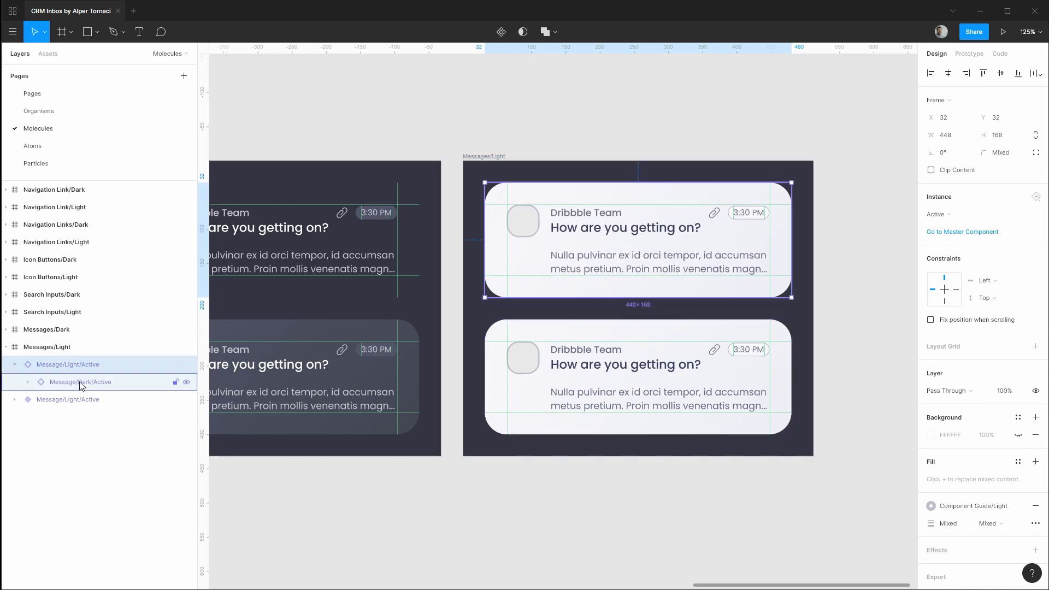
pyautogui.click(28, 382)
pyautogui.click(130, 435)
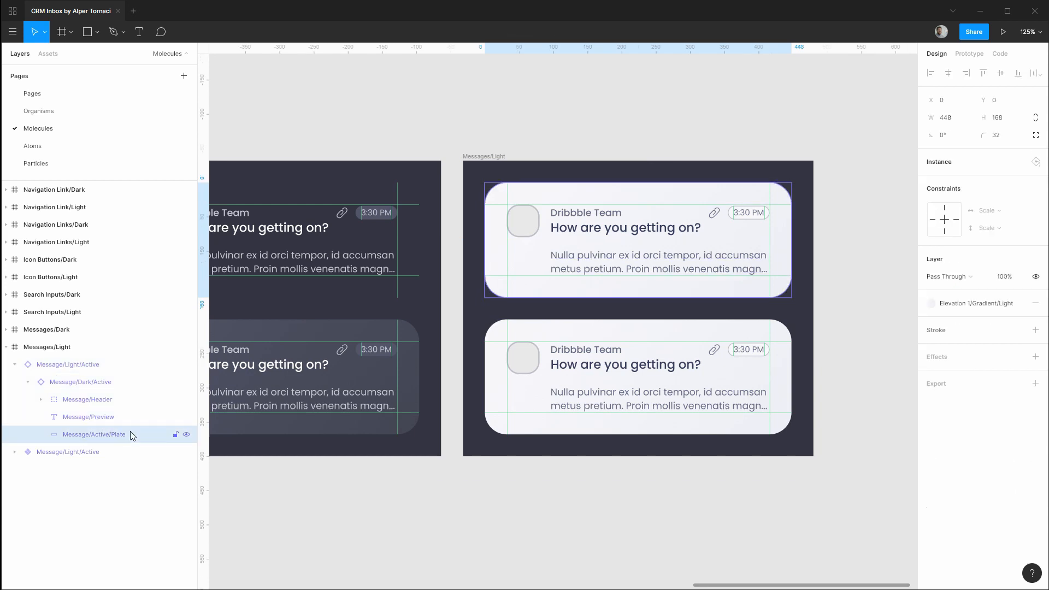
pyautogui.click(187, 435)
pyautogui.click(85, 365)
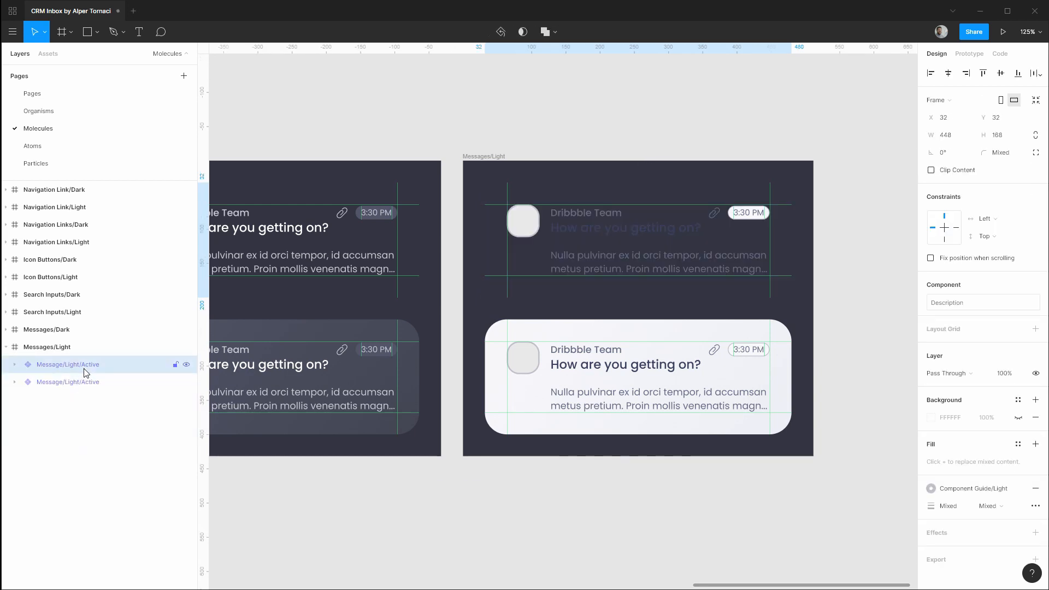
# Step: Rename the upper light message component Message/Light/Default
pyautogui.doubleClick(84, 369)
pyautogui.press('Right')
pyautogui.press('BackSpace')
pyautogui.press('BackSpace')
pyautogui.press('BackSpace')
pyautogui.press('BackSpace')
pyautogui.press('BackSpace')
pyautogui.press('BackSpace')
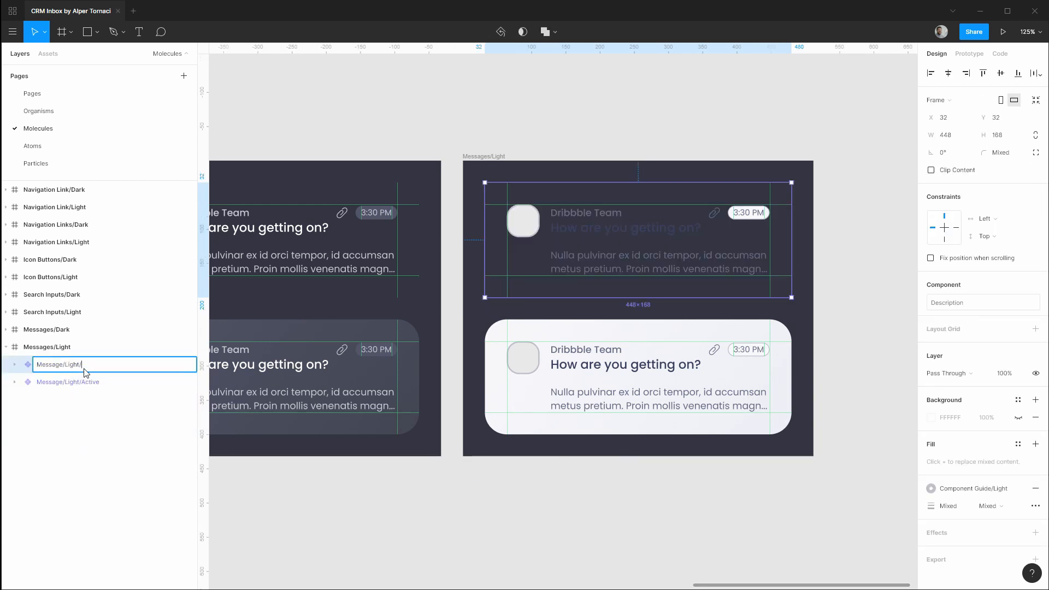
pyautogui.write('Default')
pyautogui.press('Return')
# Step: Change the Messages/Light frame's background to the Main Background/Light color style
pyautogui.click(65, 347)
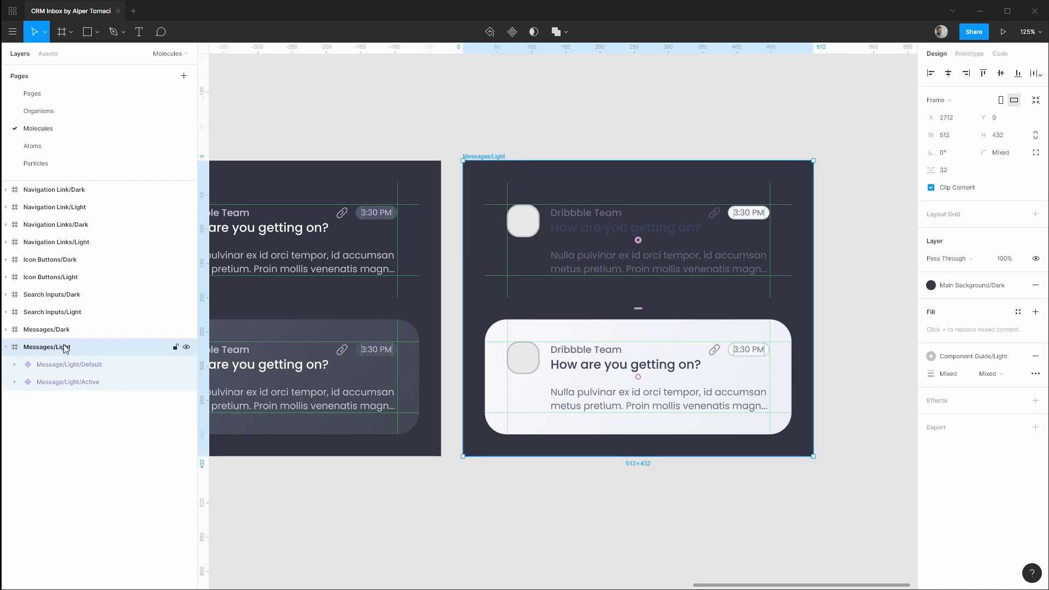
pyautogui.click(970, 287)
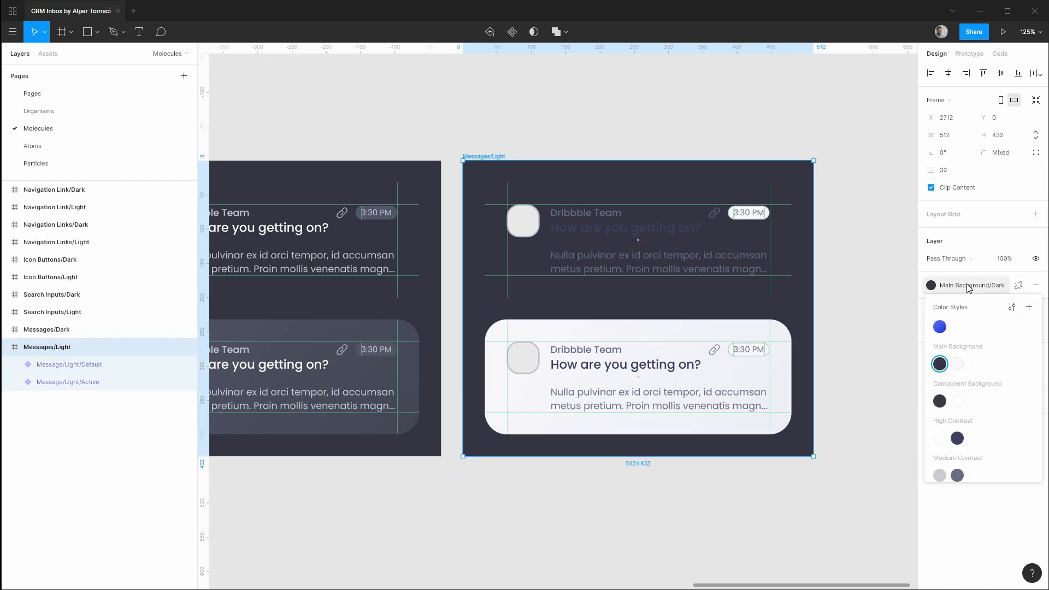
pyautogui.click(959, 364)
pyautogui.click(862, 324)
pyautogui.scroll(-2, 647, 485)
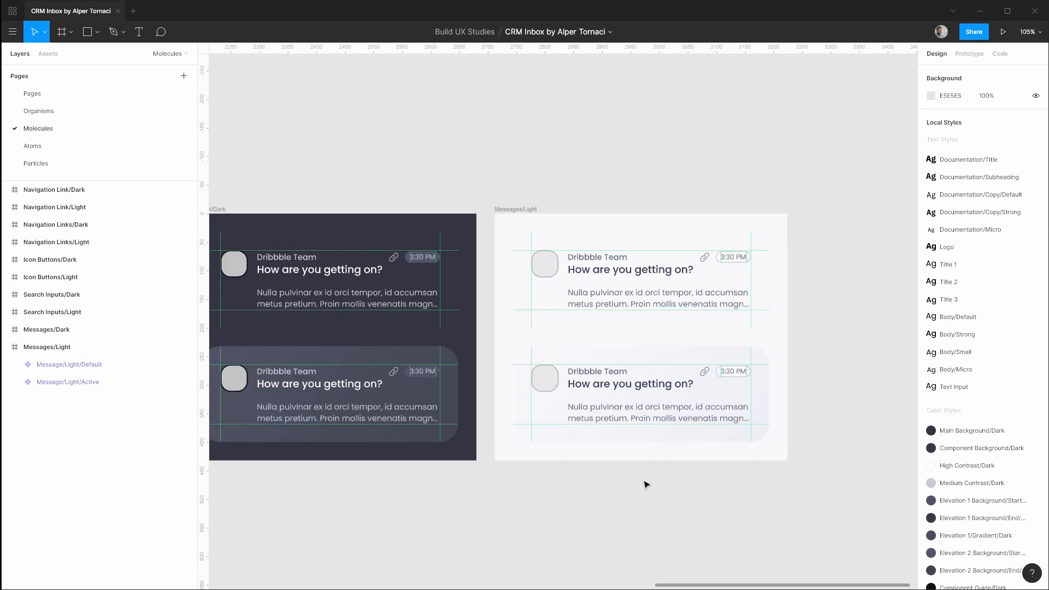
pyautogui.hscroll(-3, 569, 497)
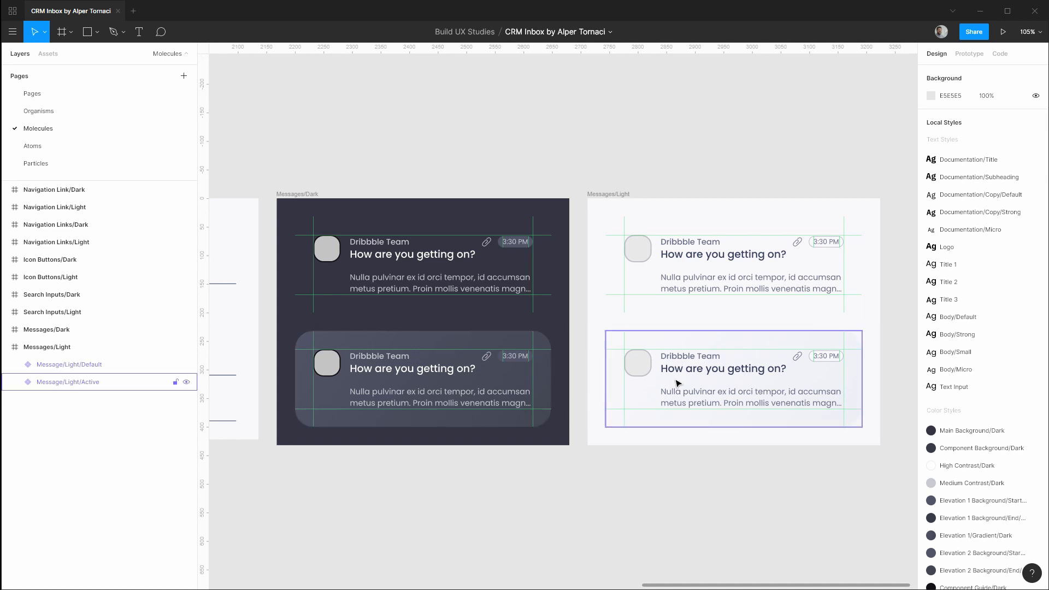
# Step: Add a drop shadow to the Message/Active/Plate layer of the Message/Dark/Active component
pyautogui.scroll(-10, 1003, 350)
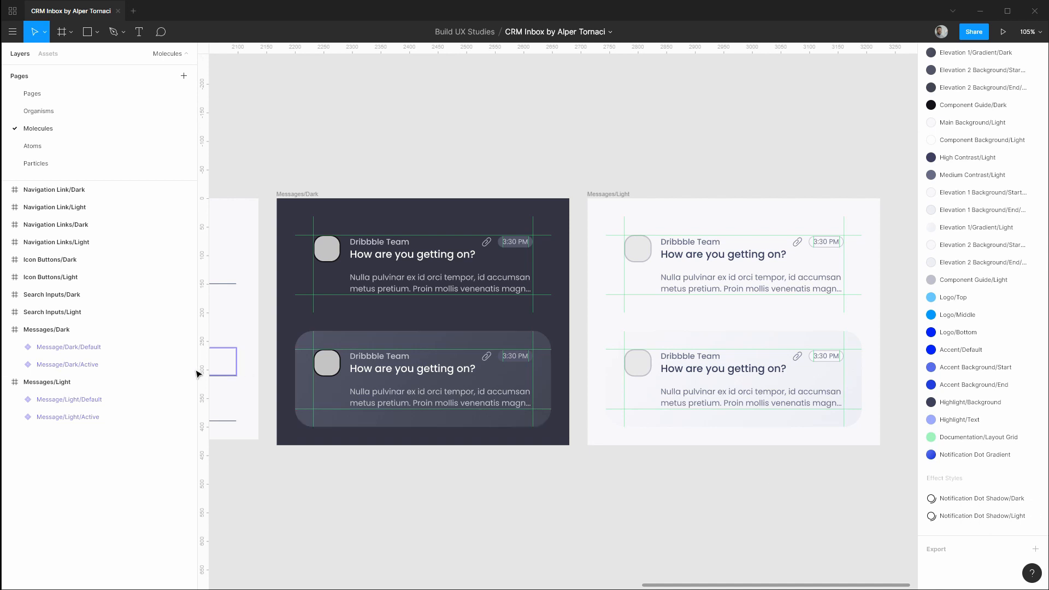
pyautogui.click(74, 364)
pyautogui.click(14, 365)
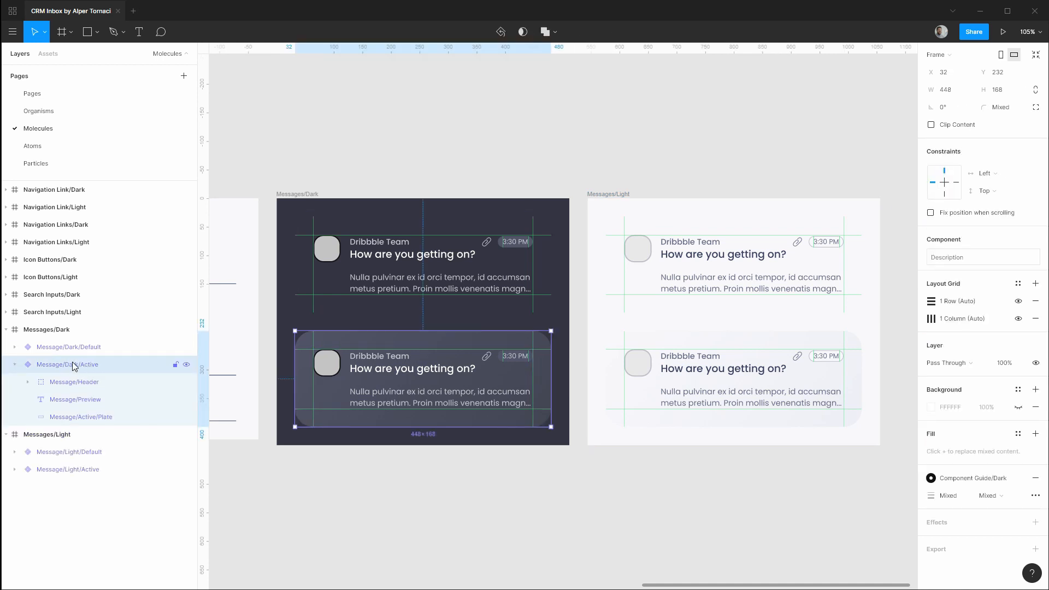
pyautogui.click(86, 418)
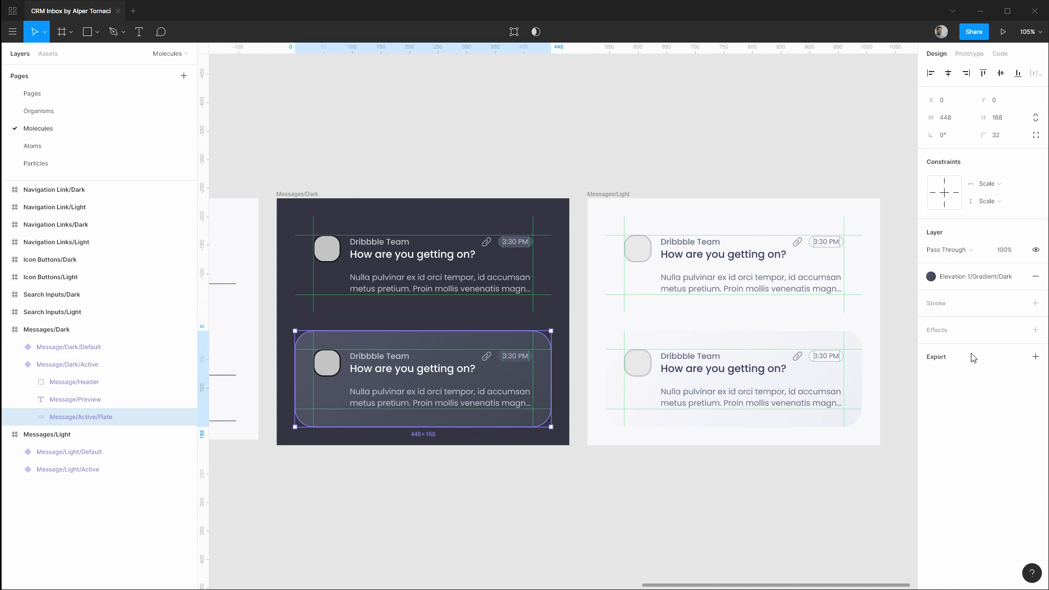
pyautogui.click(1036, 330)
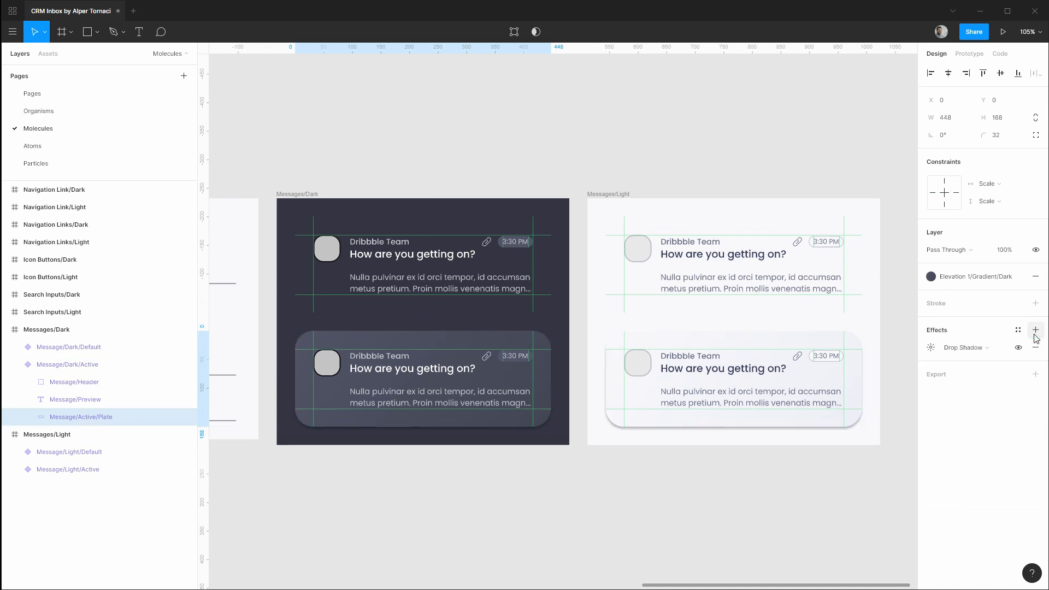
# Step: Set the blur of the dark active plate's drop shadow to 32
pyautogui.click(932, 347)
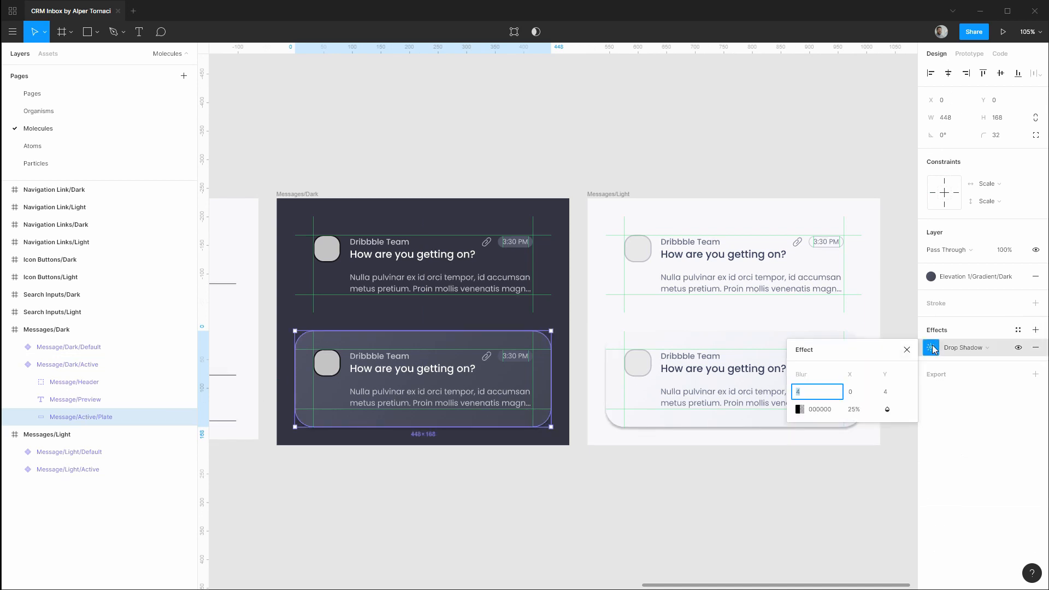
pyautogui.scroll(5, 521, 407)
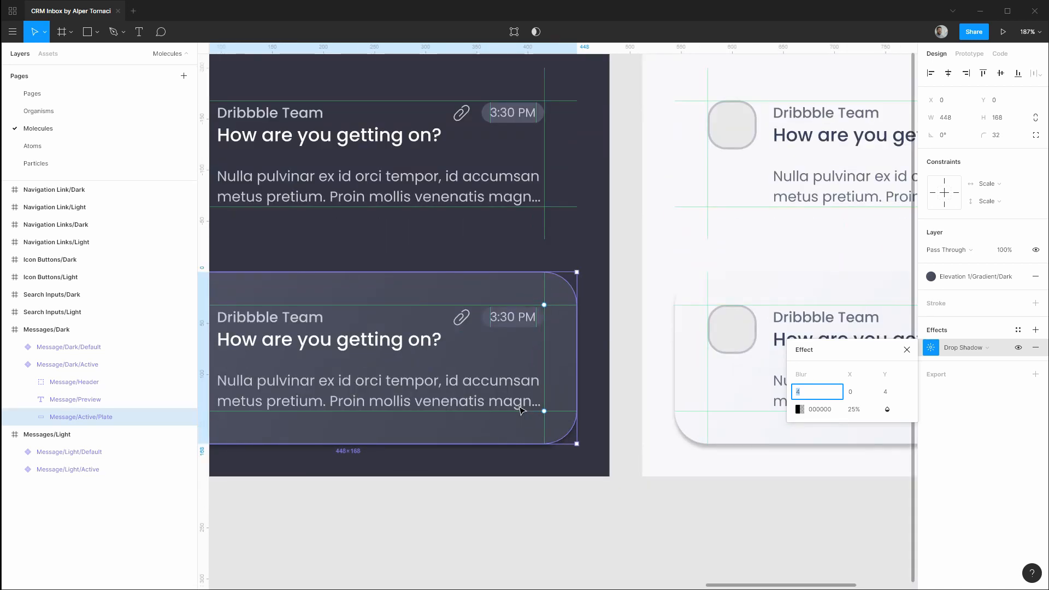
pyautogui.scroll(3, 521, 407)
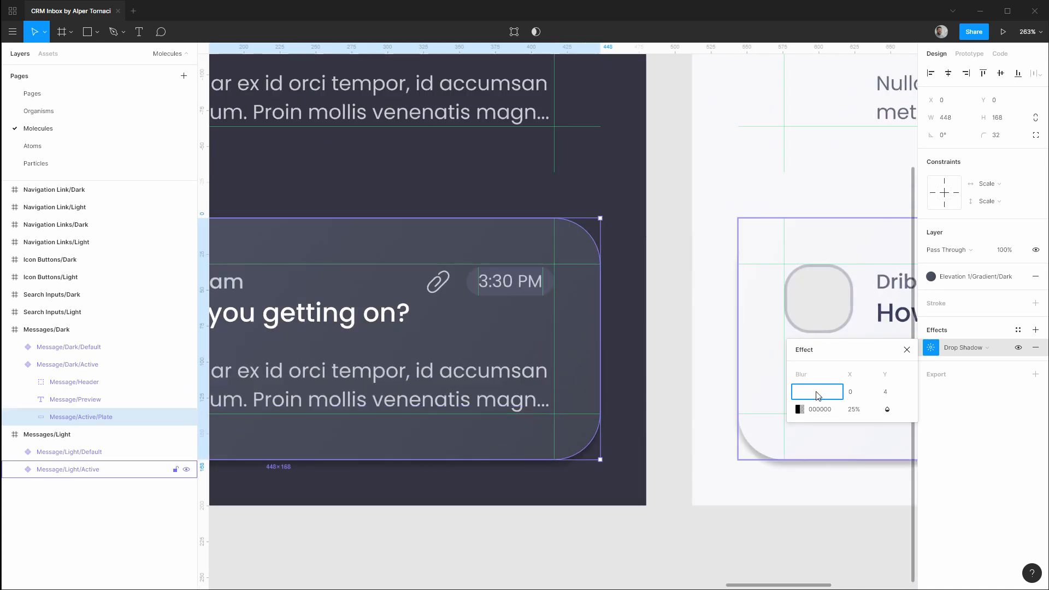
pyautogui.press('Return')
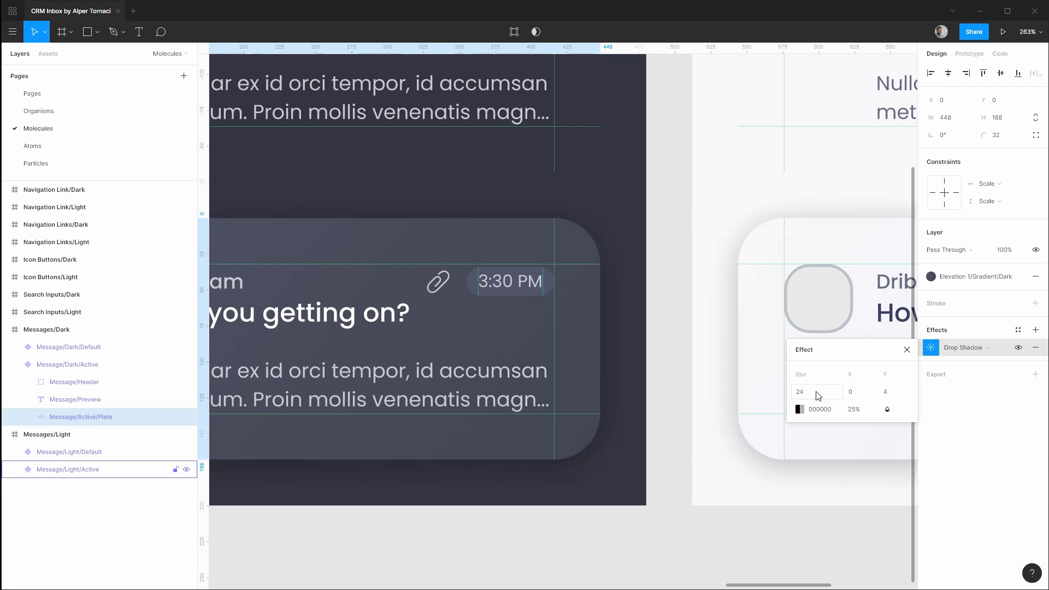
pyautogui.click(818, 396)
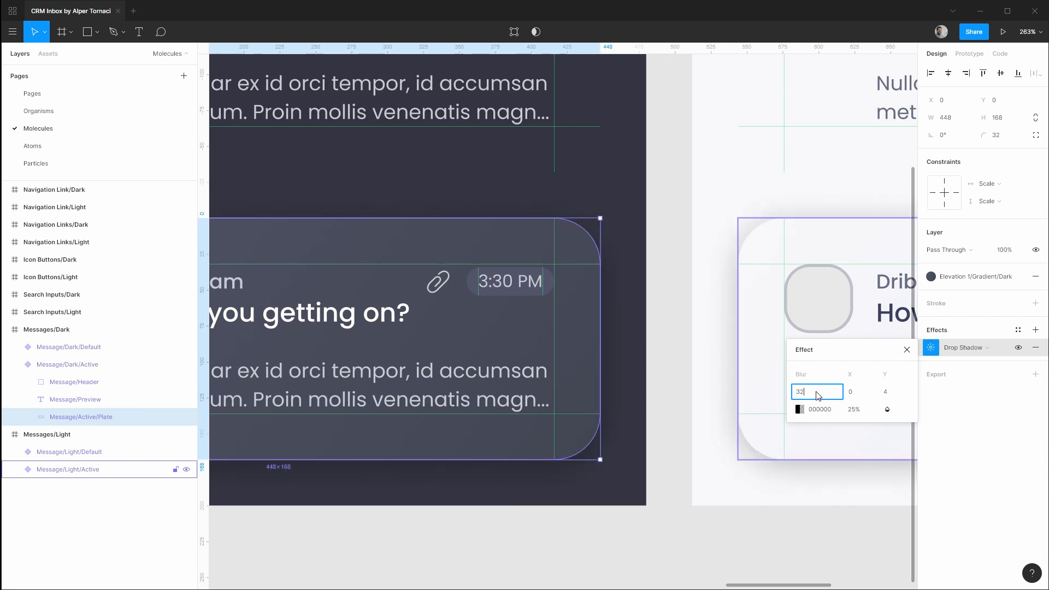
pyautogui.press('Return')
pyautogui.click(818, 396)
pyautogui.click(680, 534)
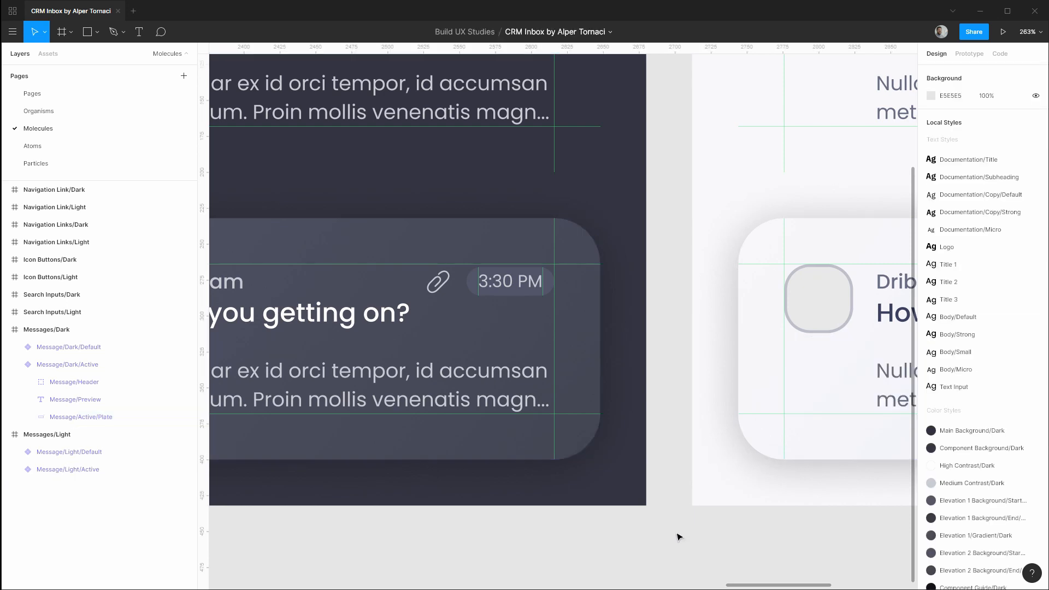
pyautogui.doubleClick(563, 436)
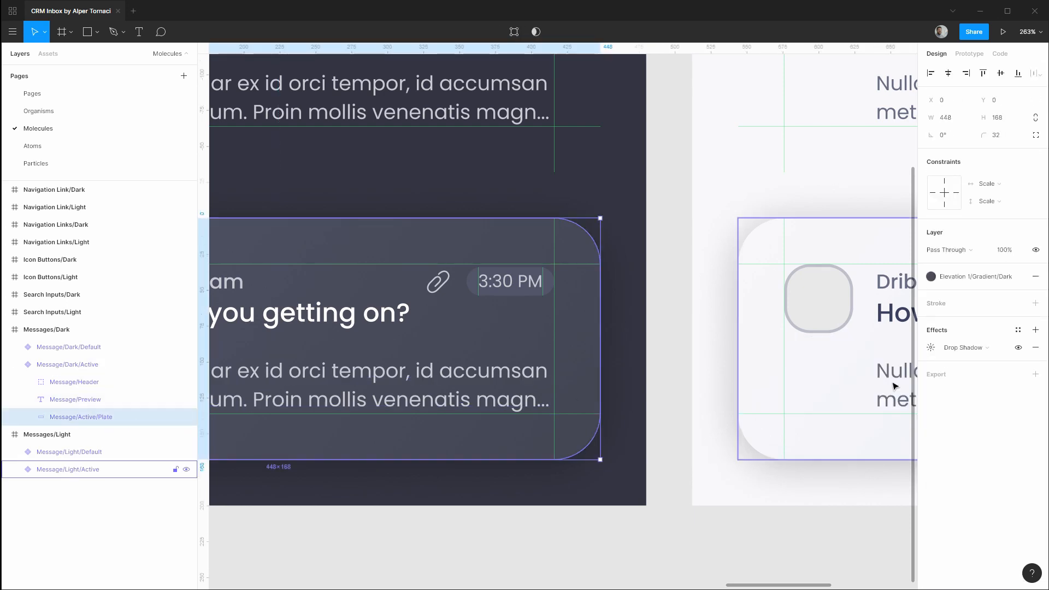
pyautogui.click(931, 347)
pyautogui.click(801, 409)
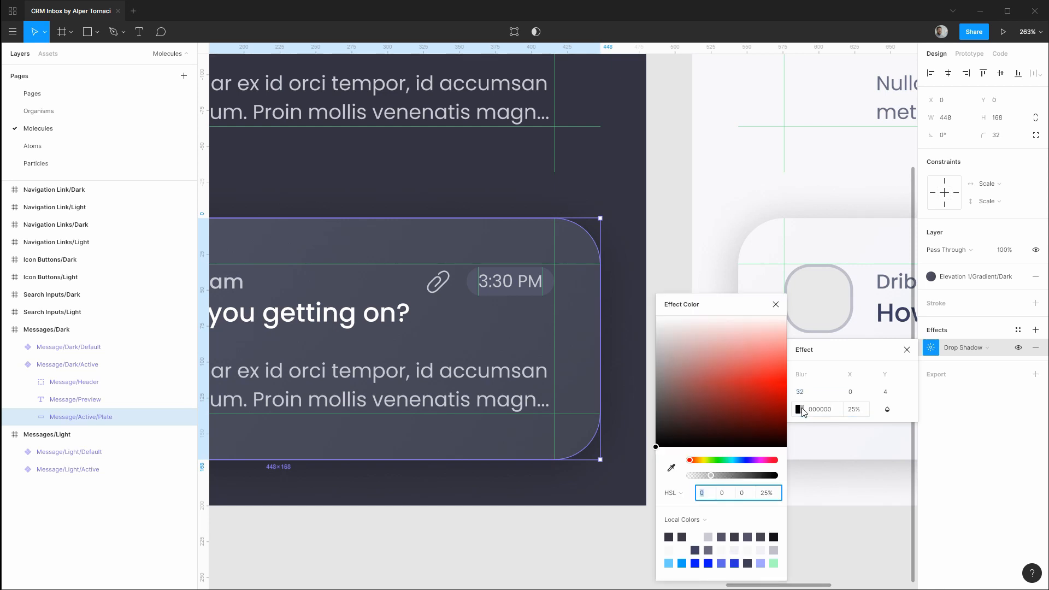
pyautogui.click(678, 272)
# Step: Draw a helper rectangle about 38 × 37 below the Messages/Dark frame and fill it with the Main Background/Dark style
pyautogui.press('r')
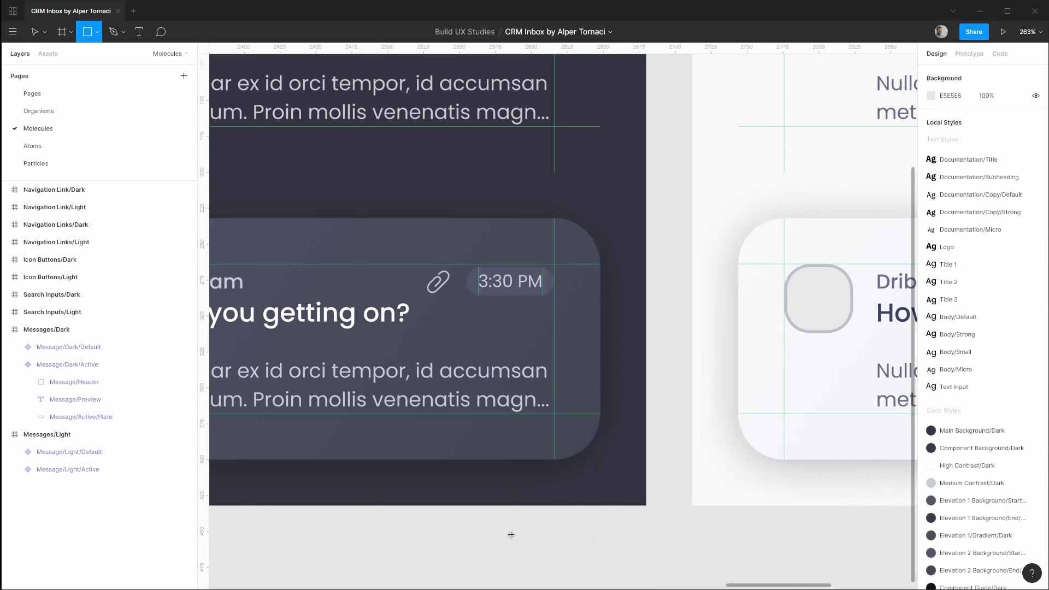
pyautogui.moveTo(442, 517); pyautogui.dragTo(497, 570)
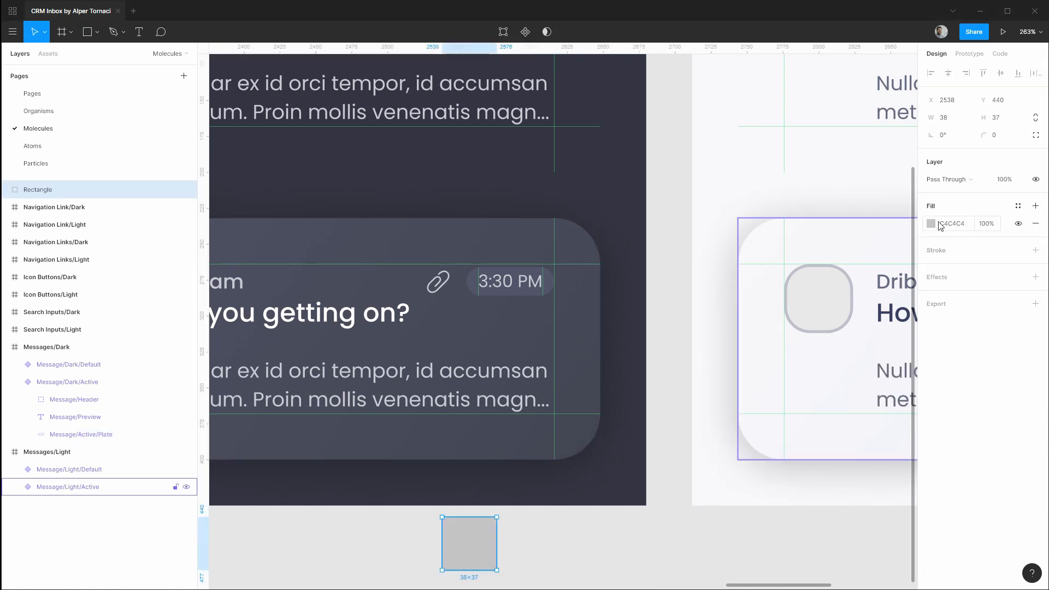
pyautogui.click(1019, 206)
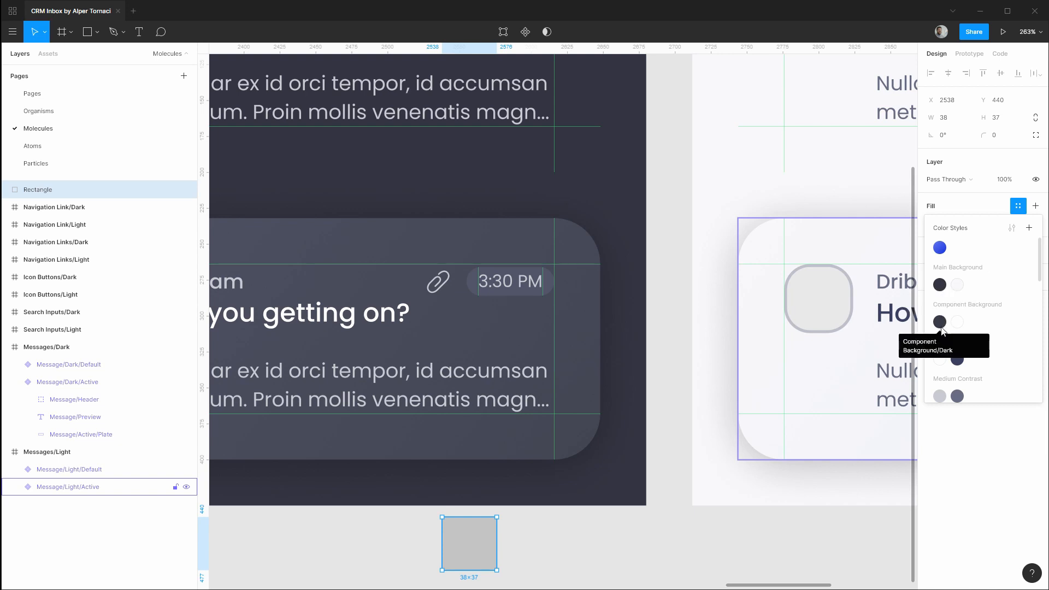
pyautogui.click(940, 285)
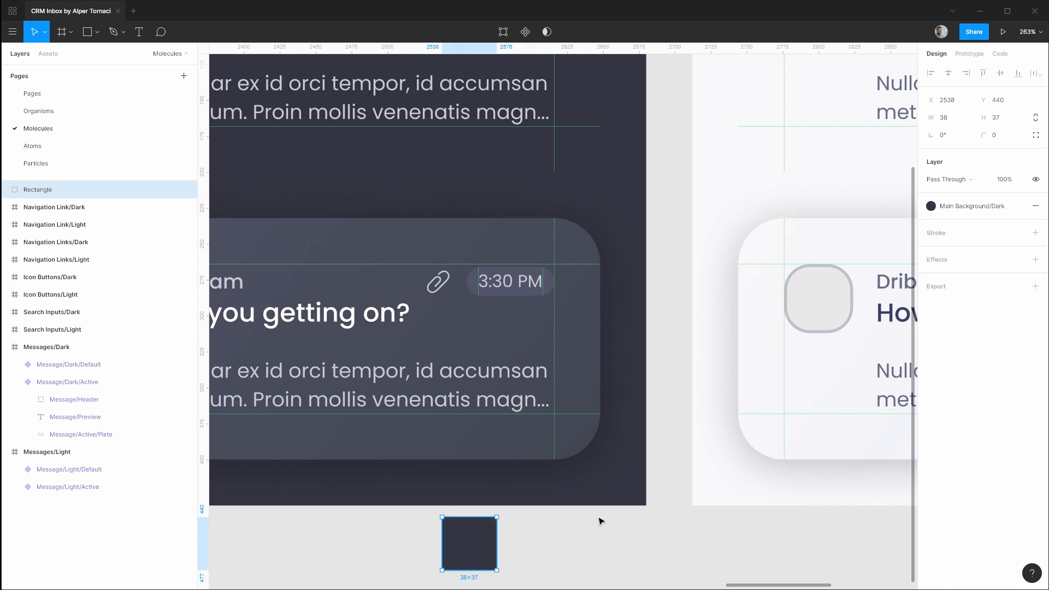
# Step: Detach the color style from the helper rectangle's fill and examine the fill's HSL values
pyautogui.scroll(-1, 601, 521)
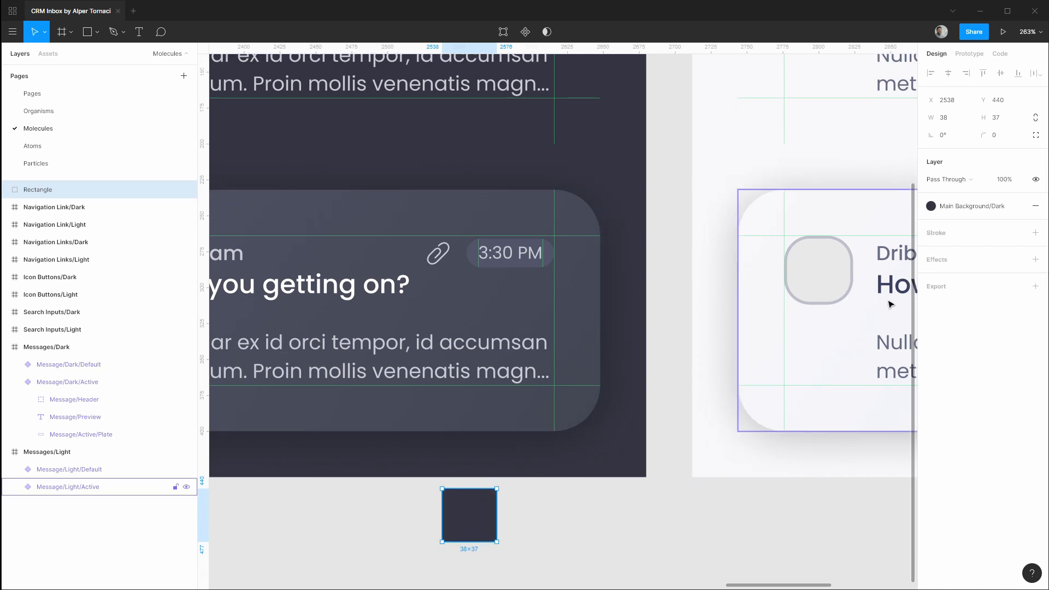
pyautogui.click(1018, 206)
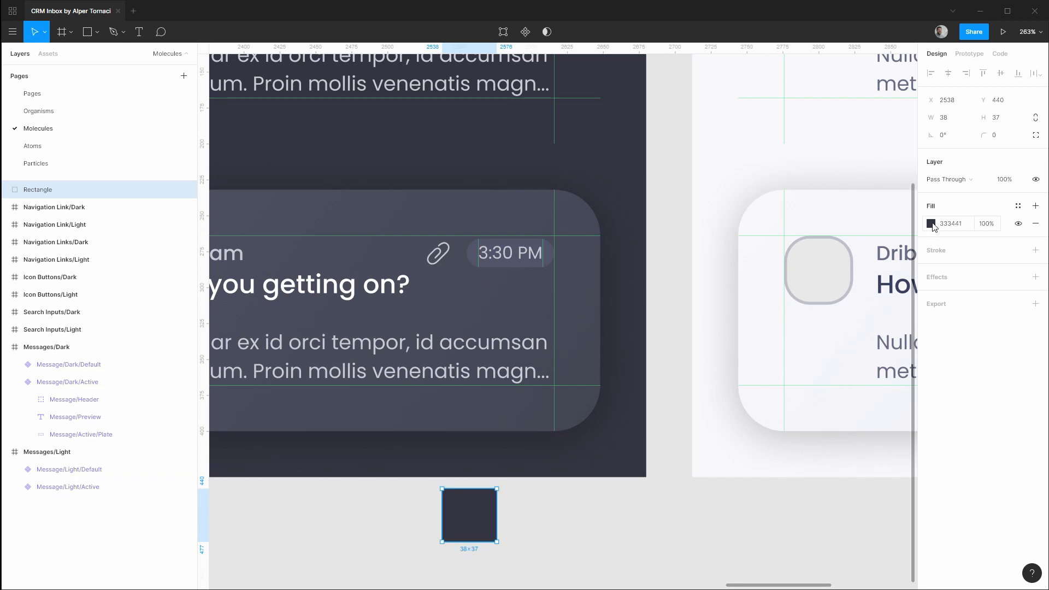
pyautogui.click(931, 224)
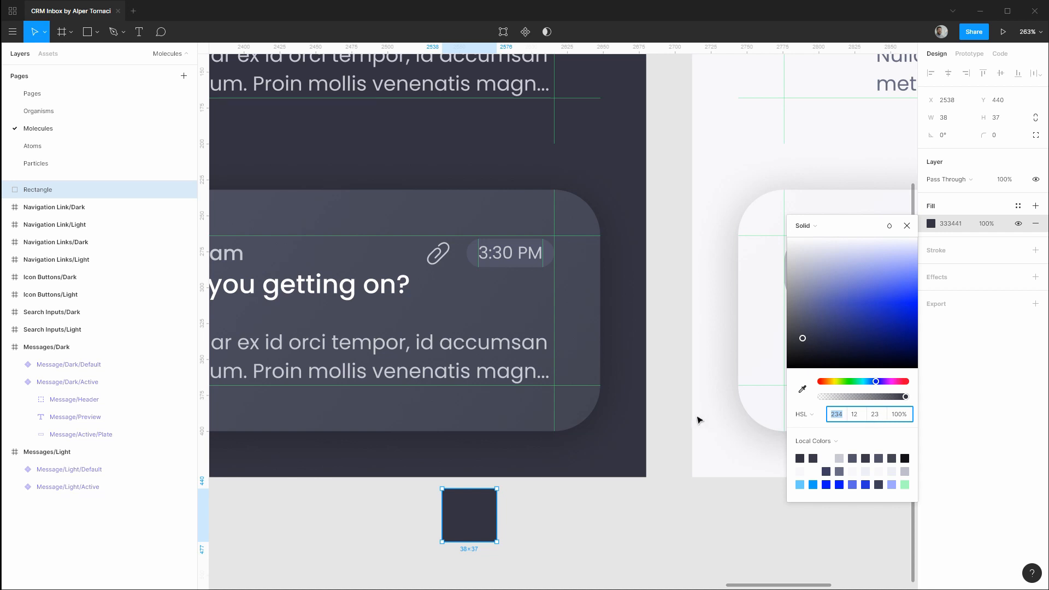
pyautogui.click(580, 417)
# Step: Set the drop shadow color of the dark Message/Active/Plate layer to hue 234 and saturation 12
pyautogui.click(105, 436)
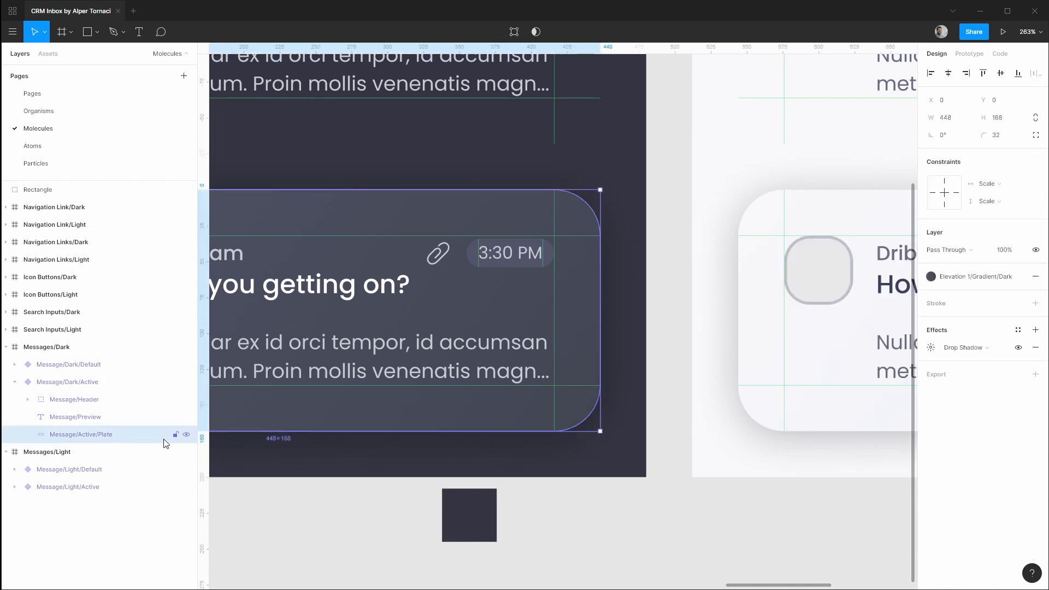
pyautogui.click(931, 348)
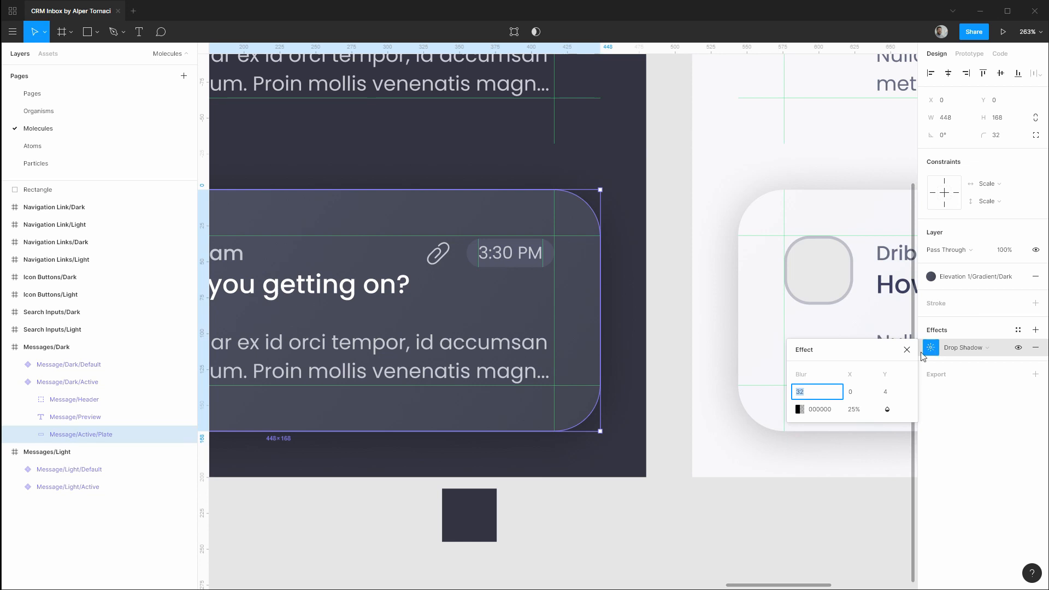
pyautogui.click(800, 409)
pyautogui.click(708, 496)
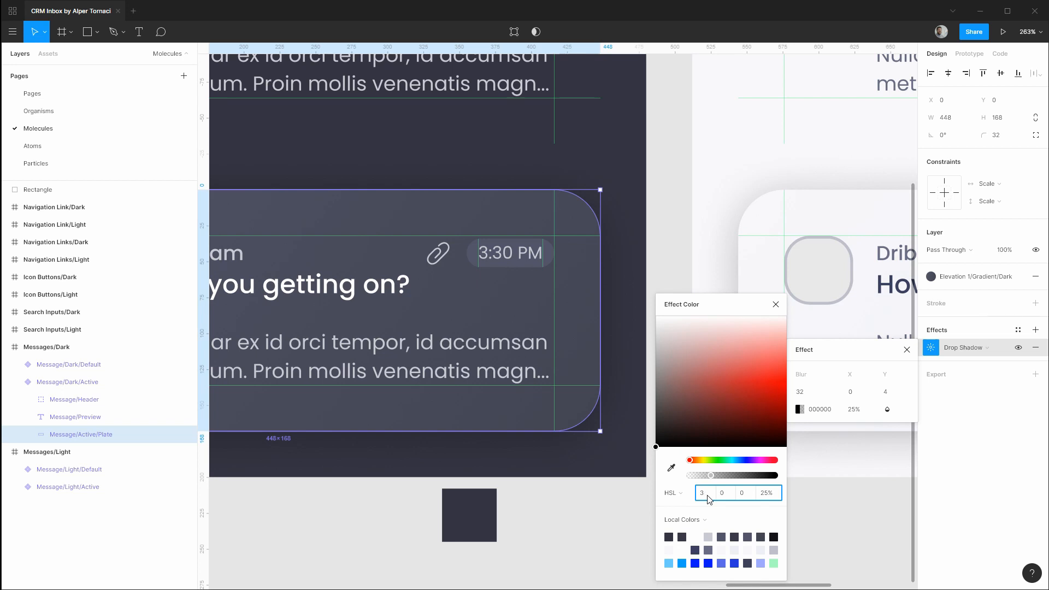
pyautogui.write('234')
pyautogui.press('Tab')
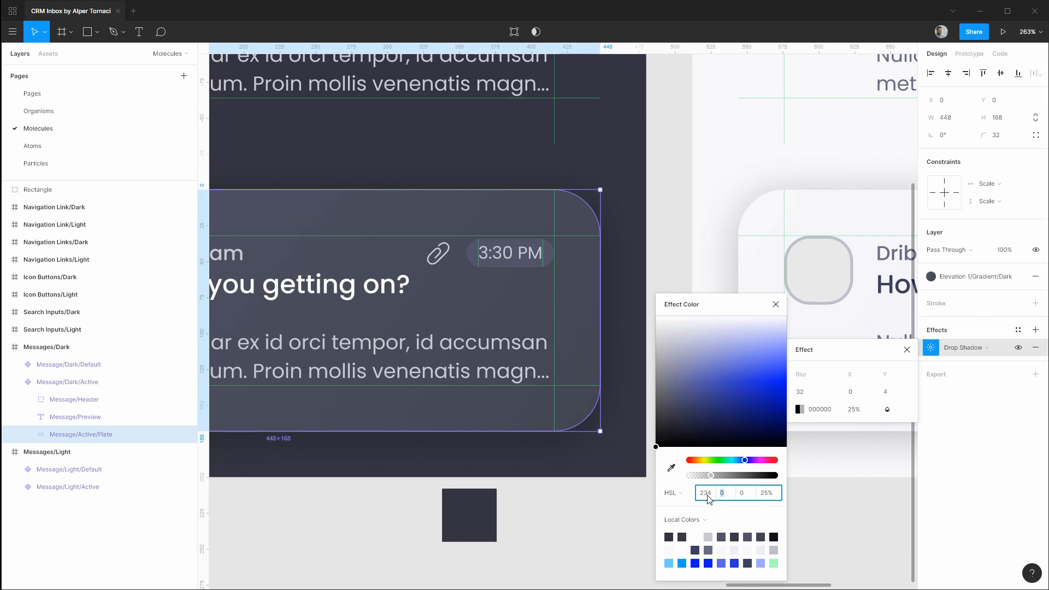
pyautogui.write('12')
pyautogui.press('Return')
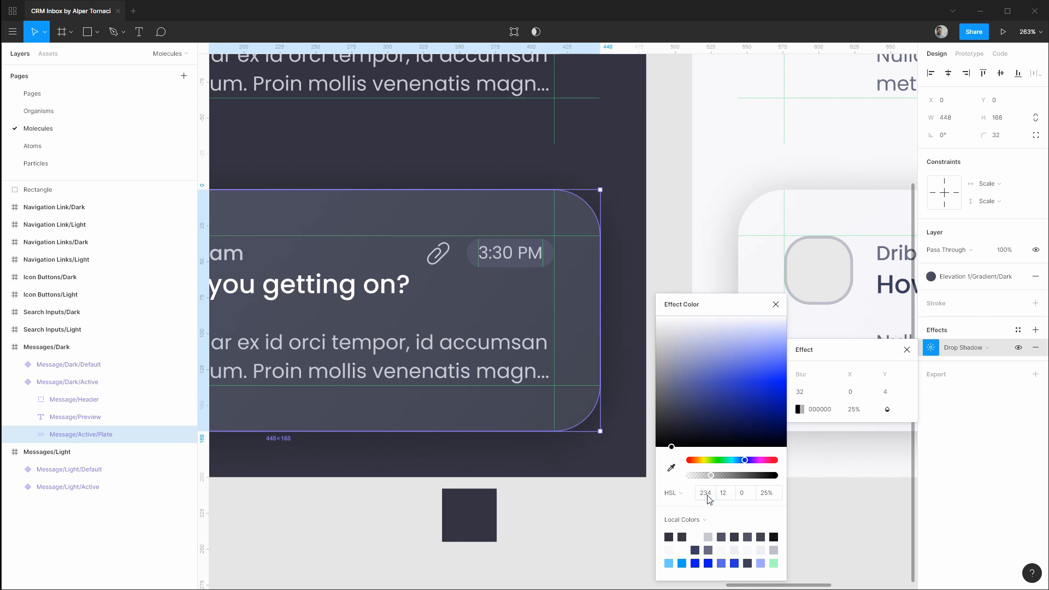
# Step: Raise the lightness of the dark plate's drop shadow color to 8
pyautogui.click(750, 495)
pyautogui.press('Up')
pyautogui.press('Up')
pyautogui.press('Up')
pyautogui.press('Up')
pyautogui.press('Up')
pyautogui.press('Up')
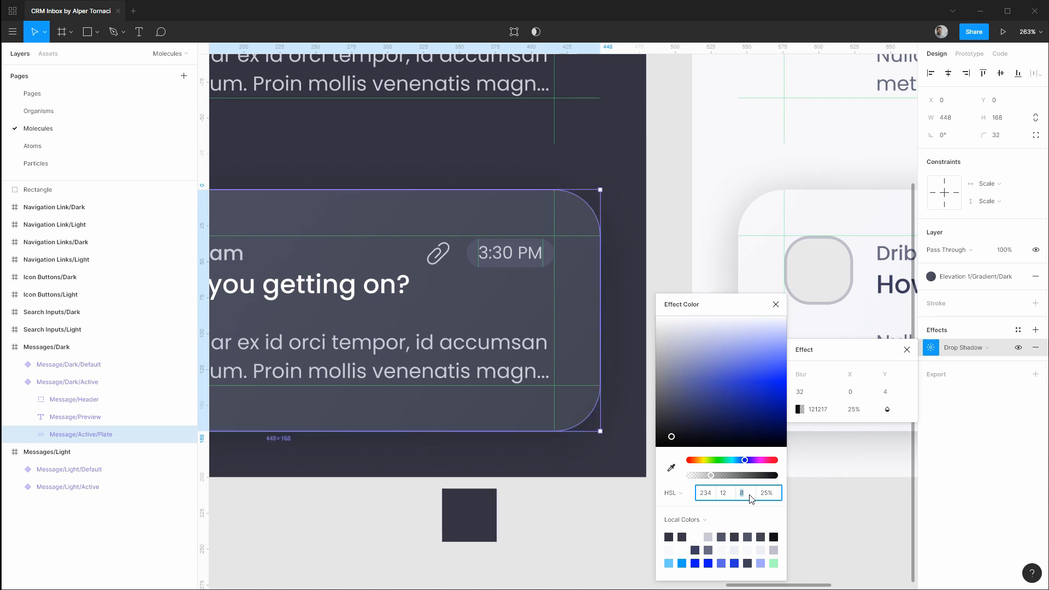
pyautogui.click(596, 497)
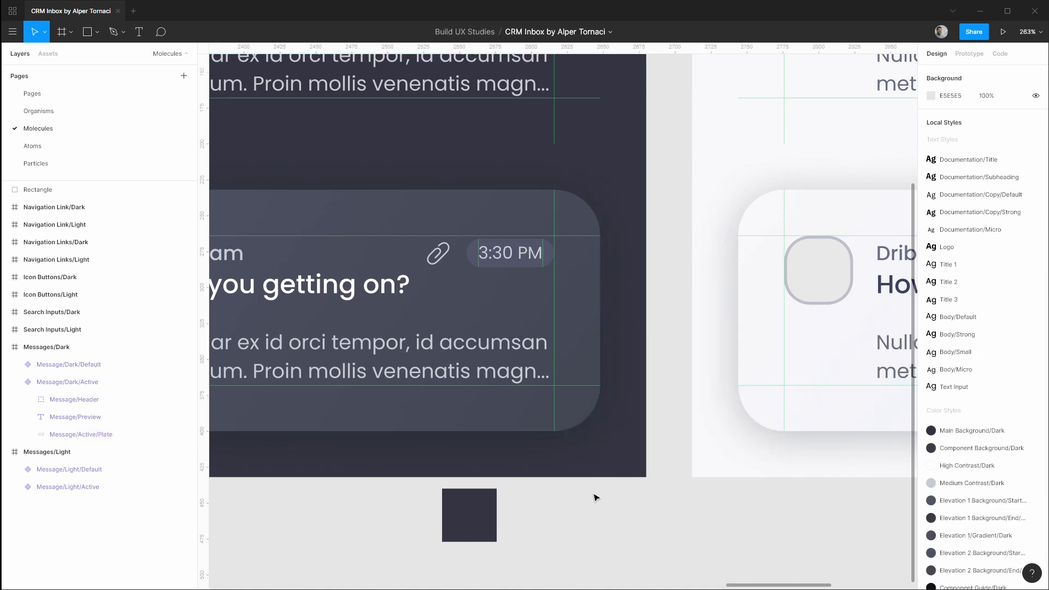
# Step: Hide the layout grids on the canvas and review the dark message components without them
pyautogui.scroll(-5, 568, 410)
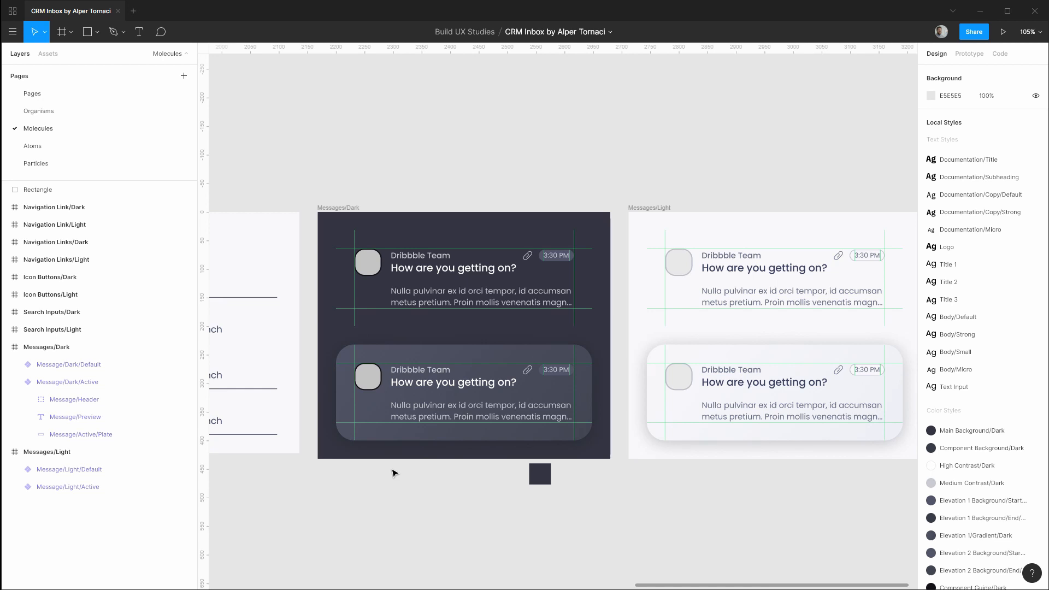
pyautogui.hotkey('ctrl', 'shift', '4')
pyautogui.scroll(5, 394, 473)
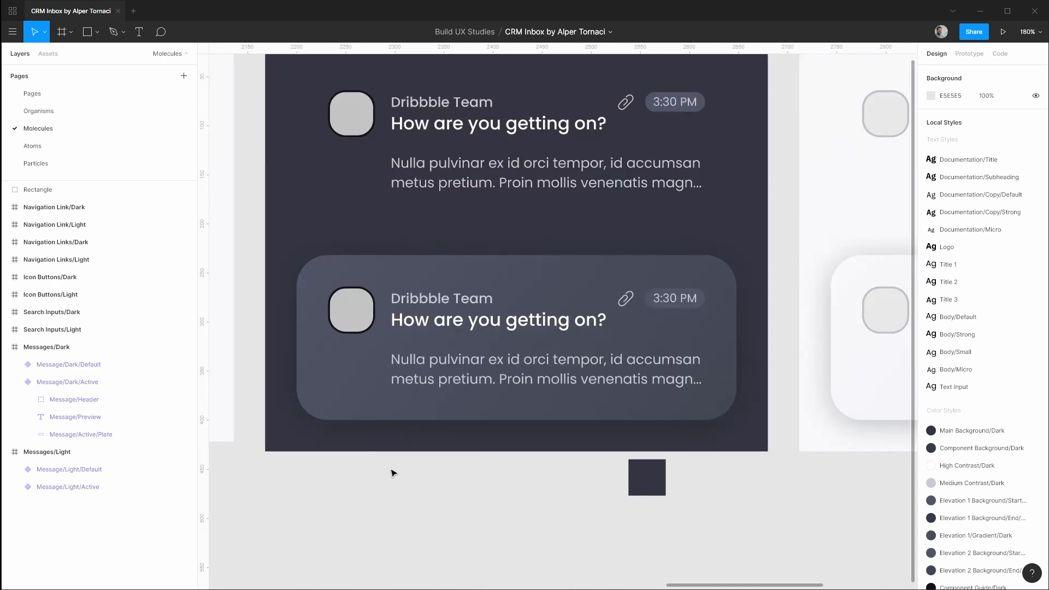
pyautogui.scroll(-3, 393, 473)
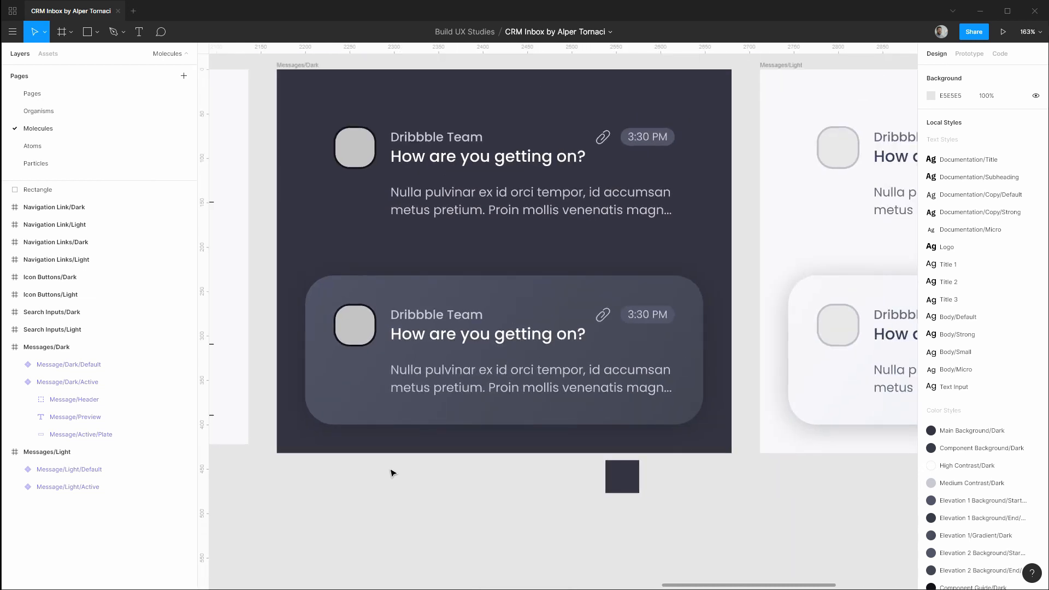
# Step: Change the Messages/Dark frame's background to the Component Background/Dark color style
pyautogui.click(309, 67)
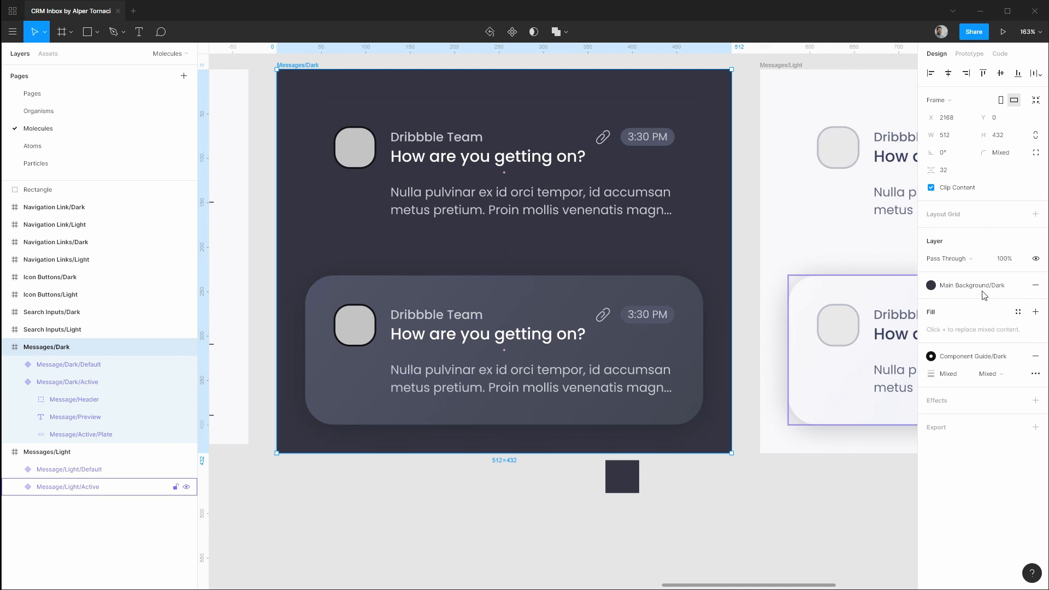
pyautogui.click(982, 288)
pyautogui.click(938, 405)
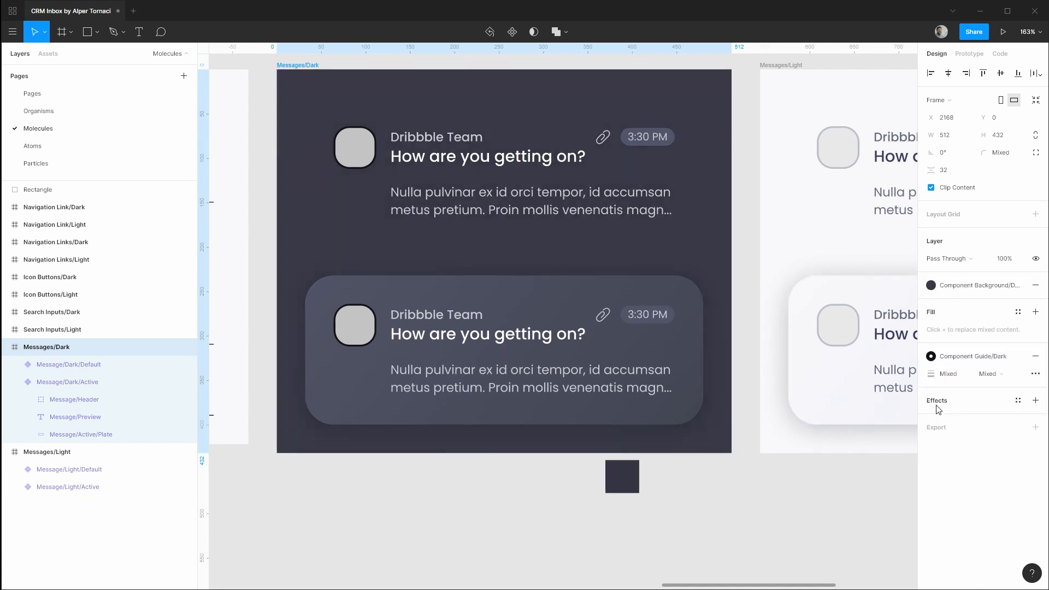
# Step: Inspect the active dark message's drop shadow against the frame background up close and undo the last change
pyautogui.click(480, 508)
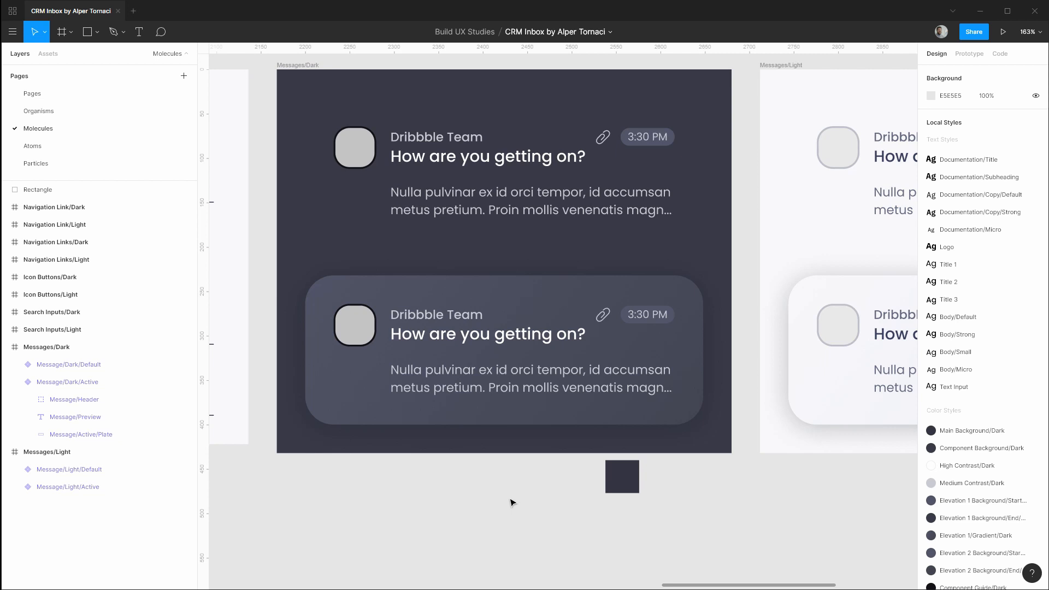
pyautogui.scroll(3, 512, 502)
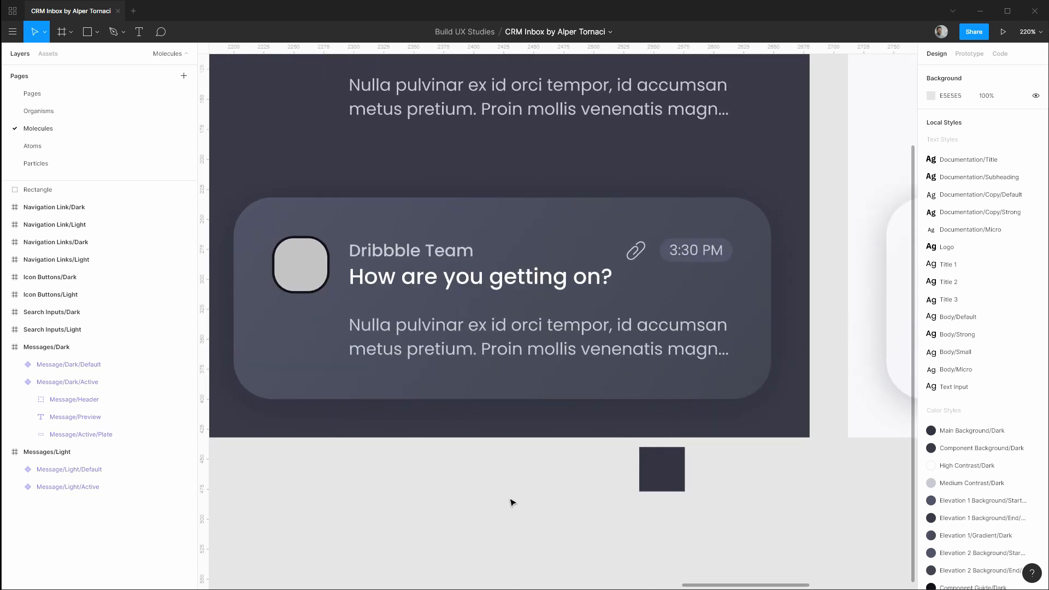
pyautogui.scroll(-3, 518, 496)
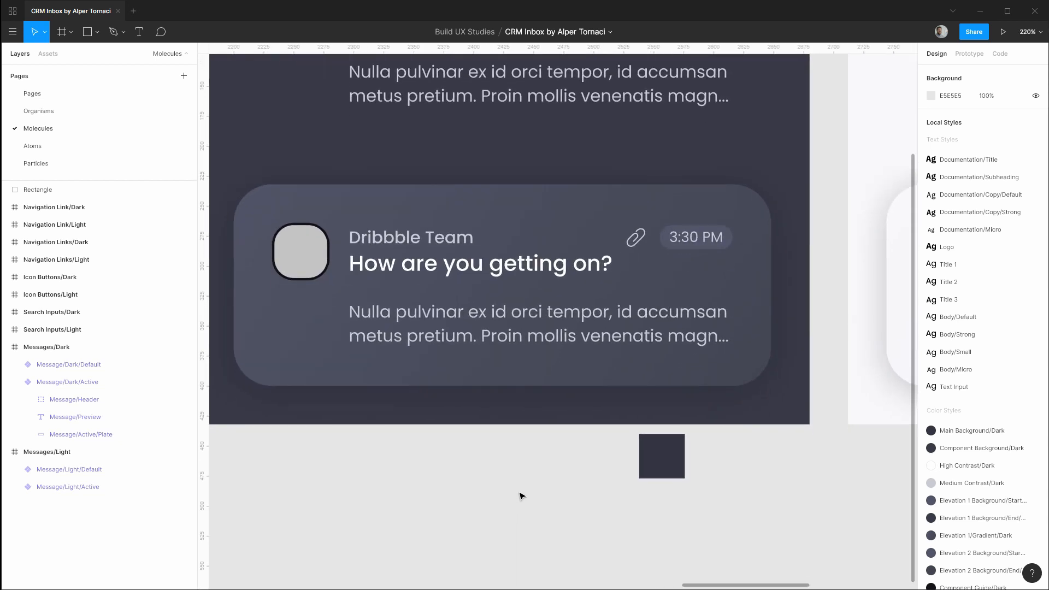
pyautogui.hotkey('ctrl', 'z')
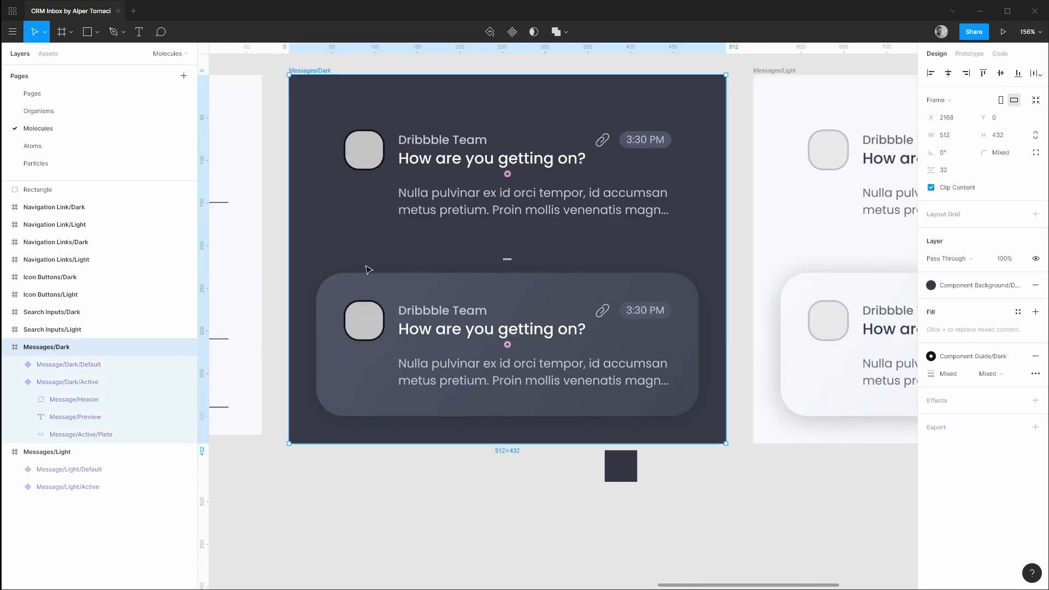
pyautogui.click(483, 487)
# Step: Save the drop shadow of the dark Message/Active/Plate layer as a new effect style named Elevation 1/Dark
pyautogui.click(120, 382)
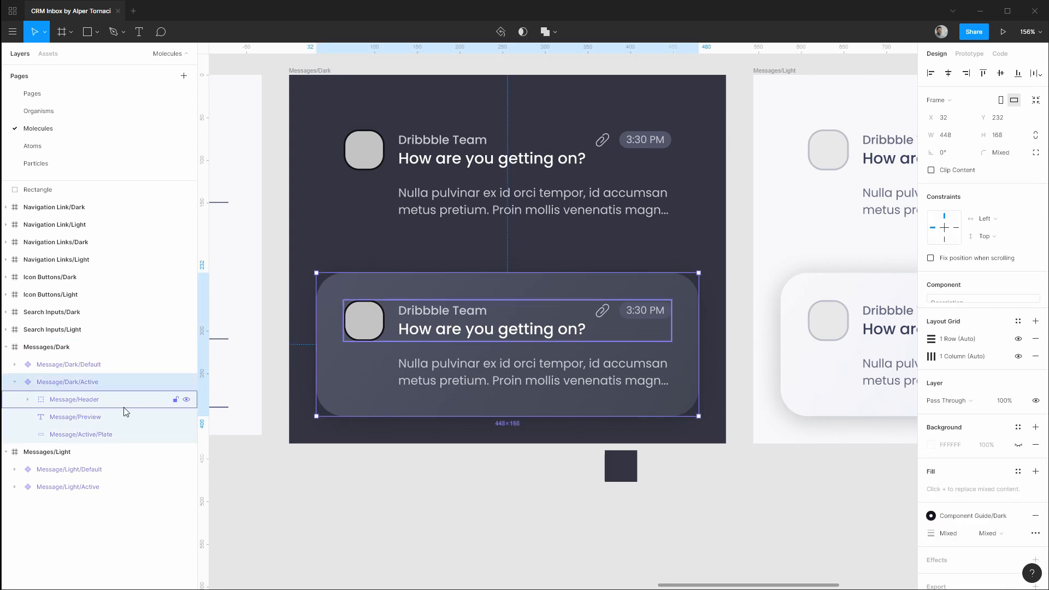
pyautogui.click(76, 435)
pyautogui.click(929, 349)
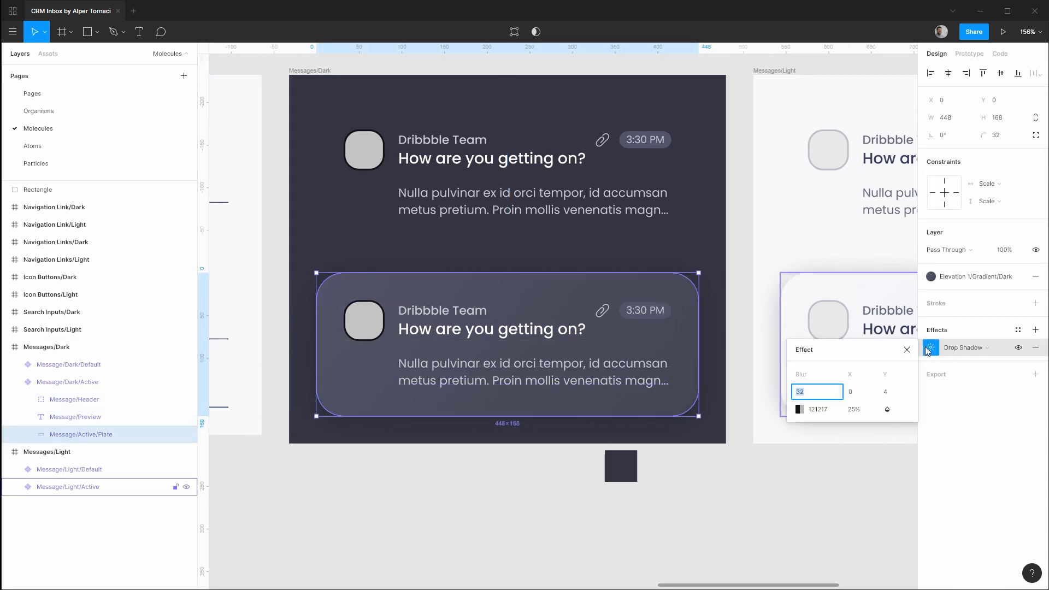
pyautogui.click(1018, 330)
pyautogui.click(1029, 352)
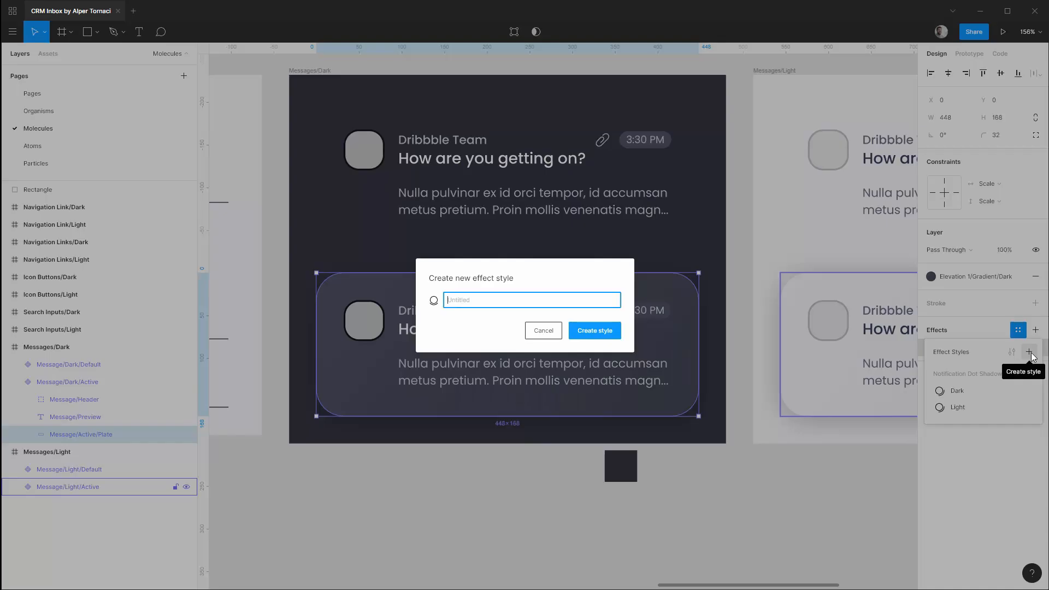
pyautogui.write('Elevation 1/Dark')
pyautogui.press('Return')
# Step: Delete the small dark rectangle below the Messages/Dark frame
pyautogui.click(707, 499)
pyautogui.click(628, 468)
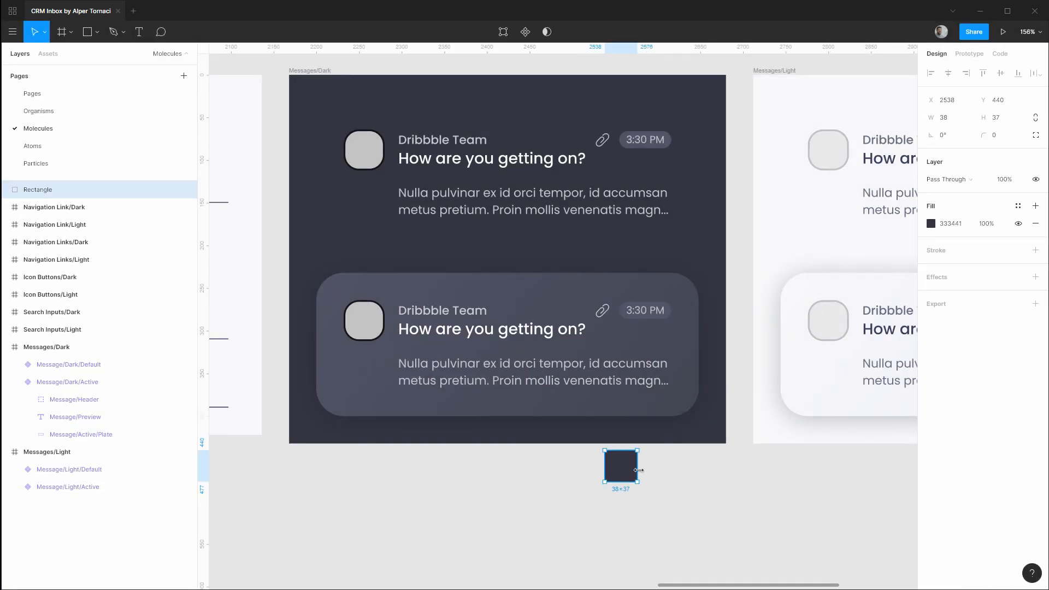
pyautogui.press('Delete')
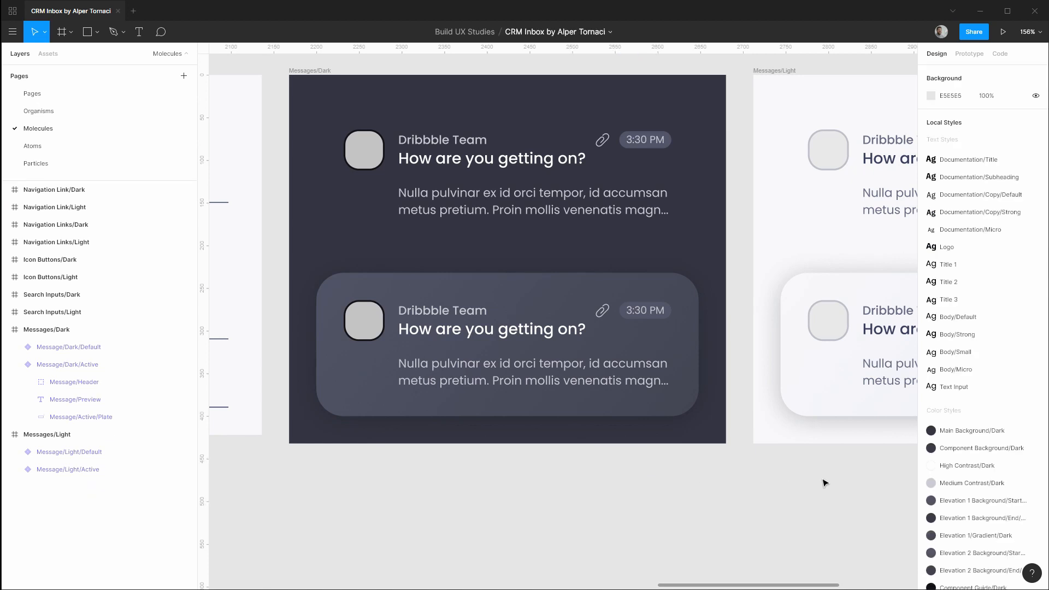
# Step: Detach the Elevation 1/Dark effect style from the Message/Active/Plate layer nested inside Message/Light/Active
pyautogui.moveTo(865, 483); pyautogui.dragTo(445, 482)
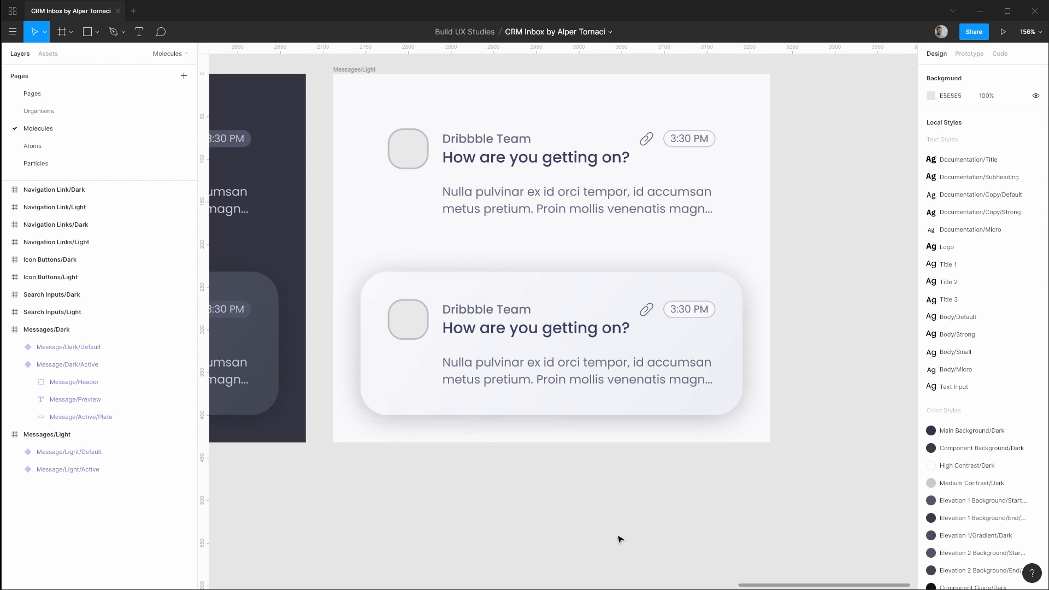
pyautogui.scroll(-5, 682, 506)
pyautogui.scroll(-3, 681, 506)
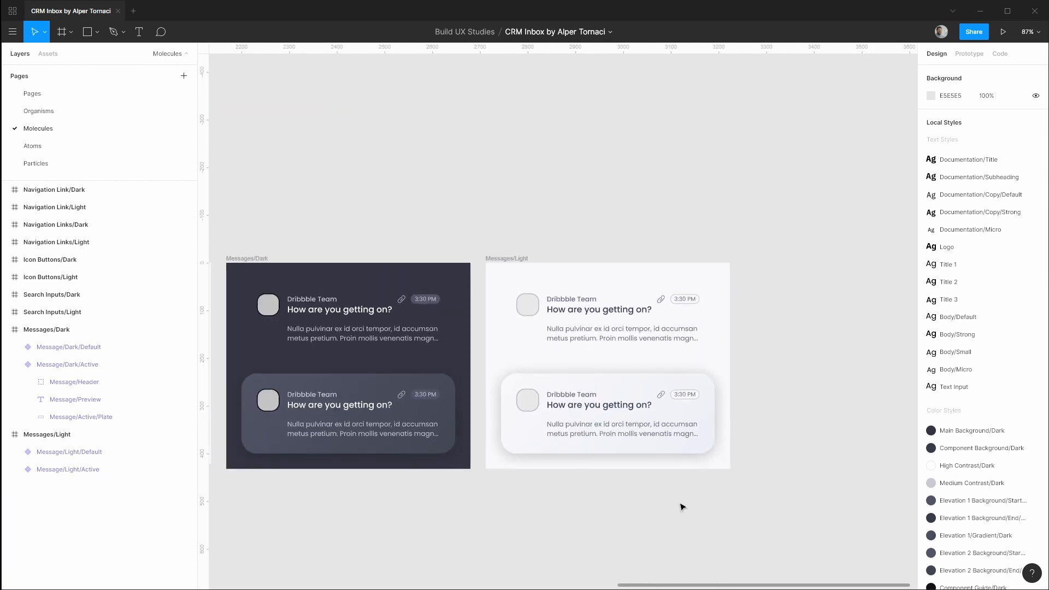
pyautogui.scroll(6, 681, 506)
pyautogui.scroll(-4, 683, 507)
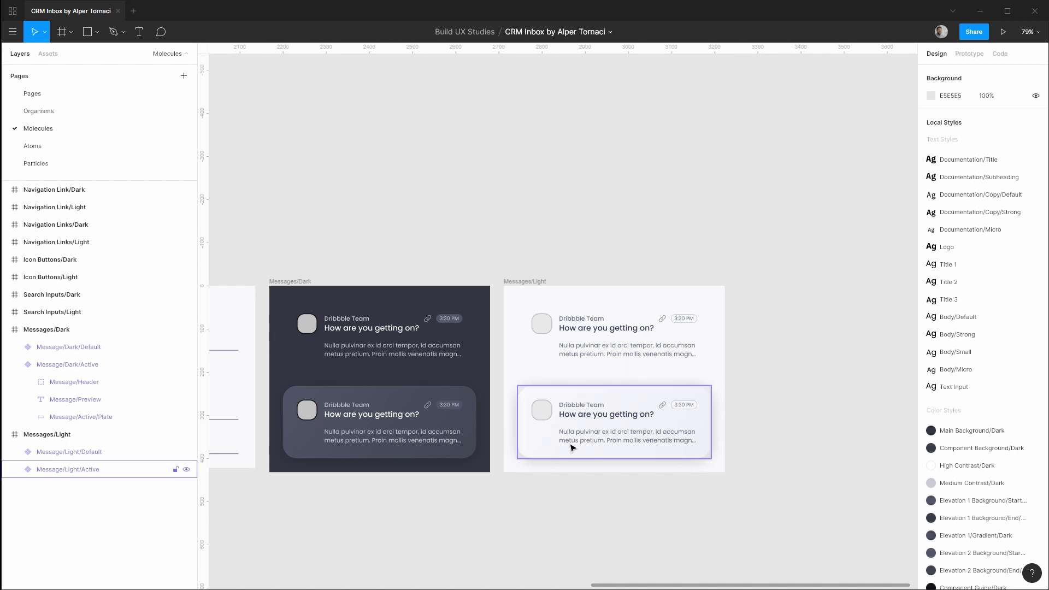
pyautogui.click(659, 430)
pyautogui.click(14, 470)
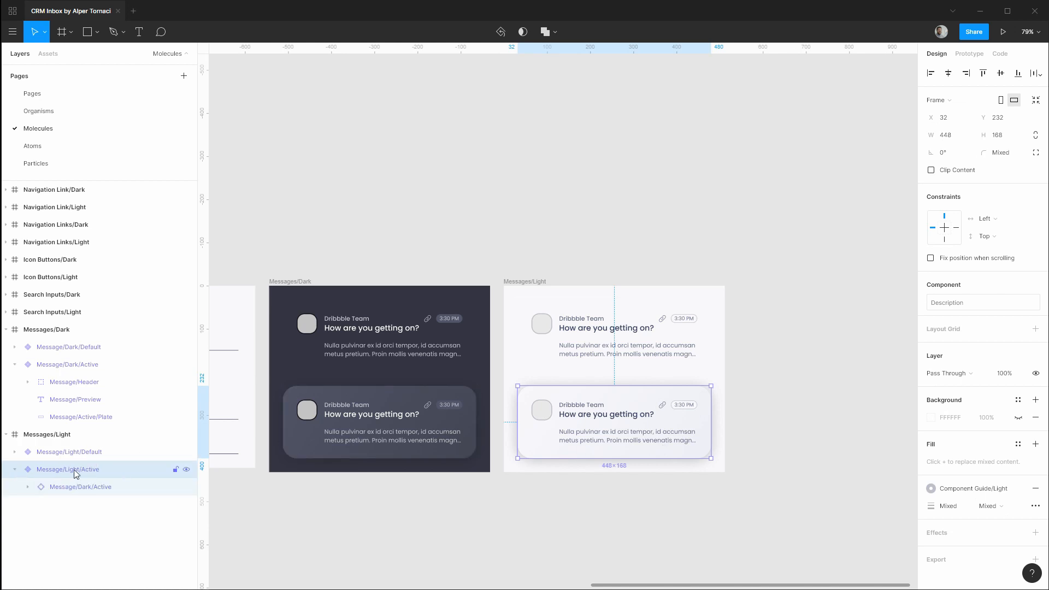
pyautogui.click(24, 489)
pyautogui.click(27, 487)
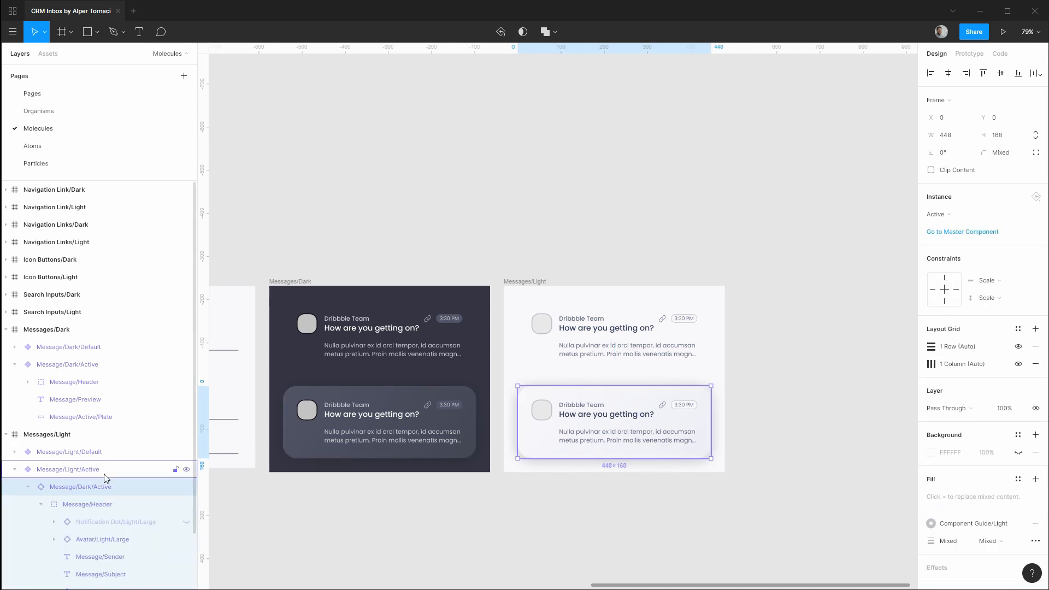
pyautogui.scroll(-3, 106, 478)
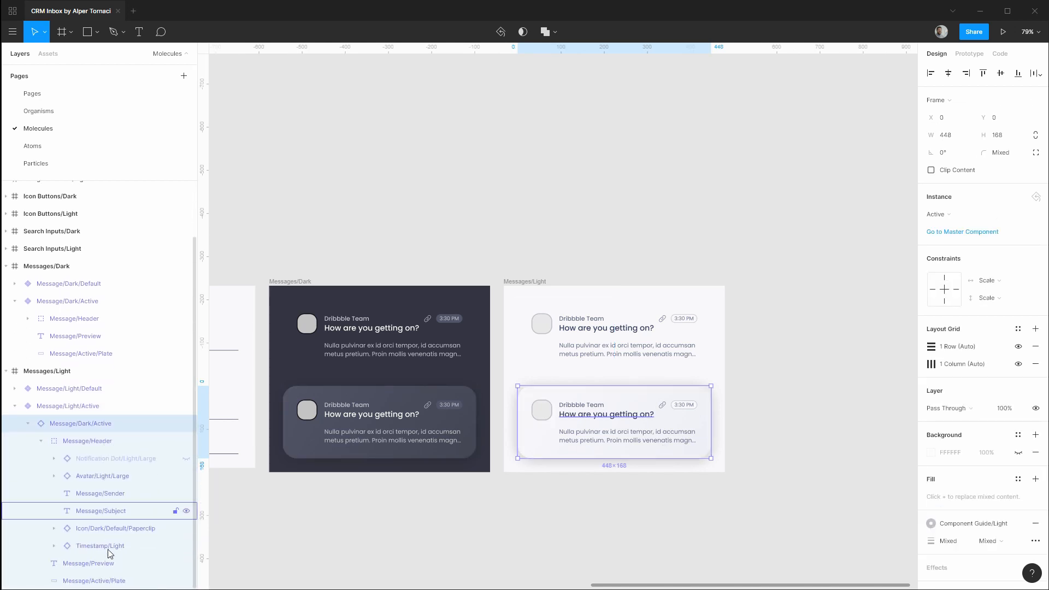
pyautogui.click(99, 581)
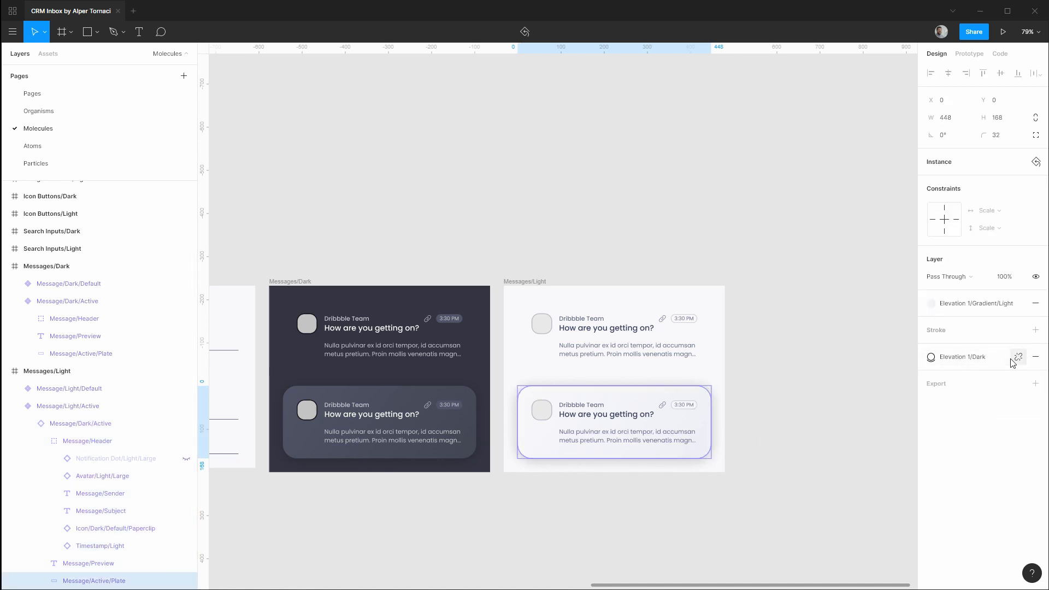
pyautogui.click(1018, 361)
# Step: Set the light active plate's drop shadow to a blur of 16 and an opacity of 15%
pyautogui.click(931, 374)
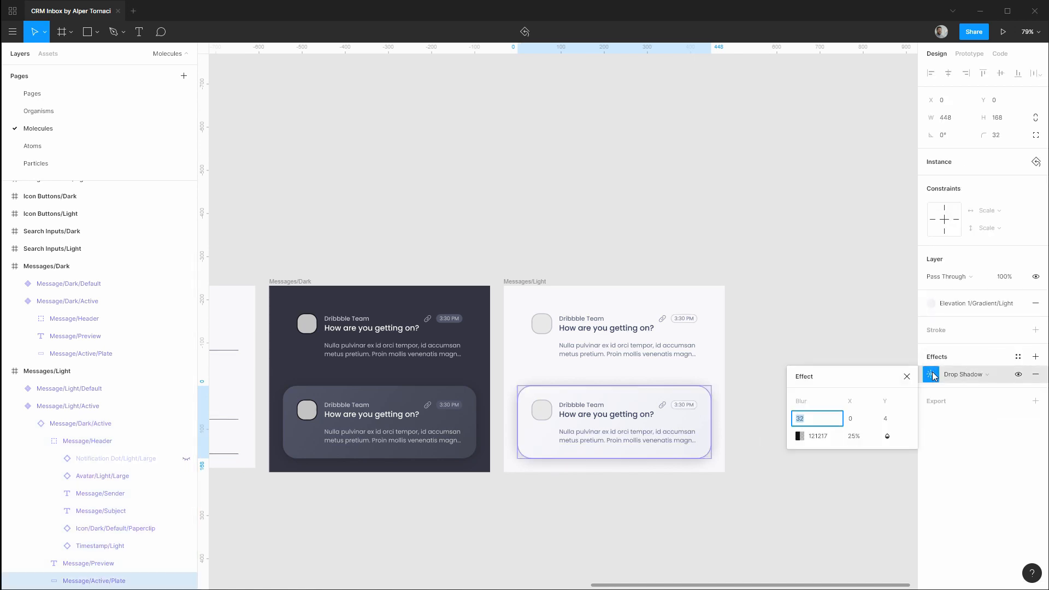
pyautogui.scroll(5, 721, 461)
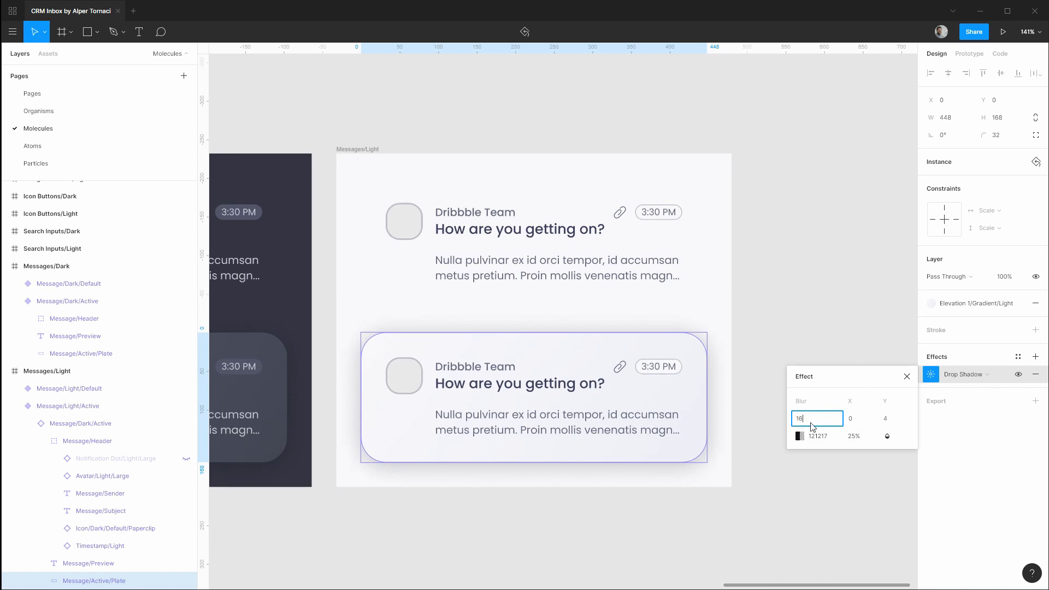
pyautogui.press('Return')
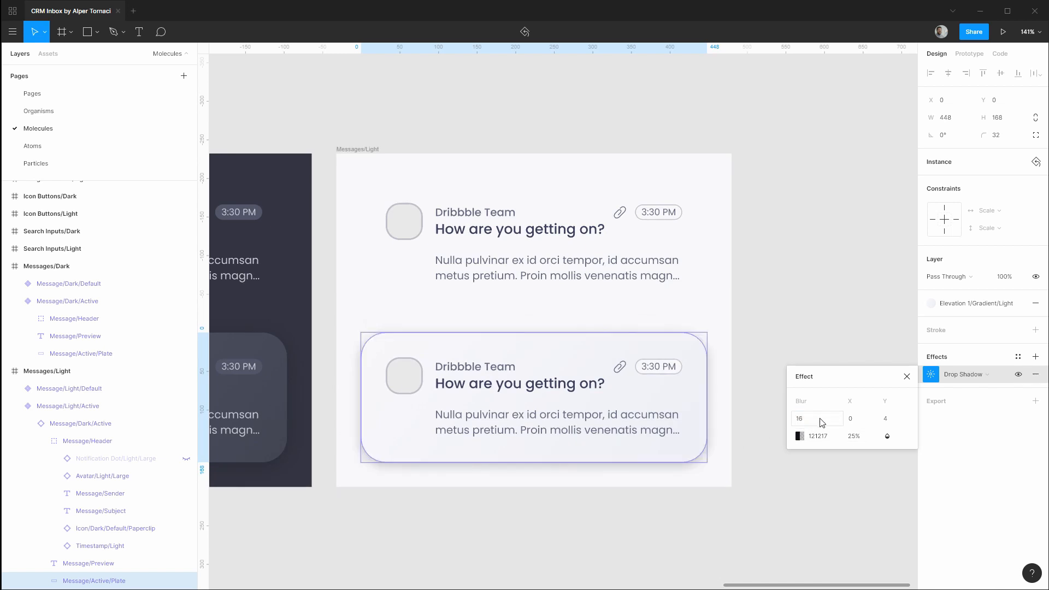
pyautogui.click(855, 437)
pyautogui.write('15')
pyautogui.press('Return')
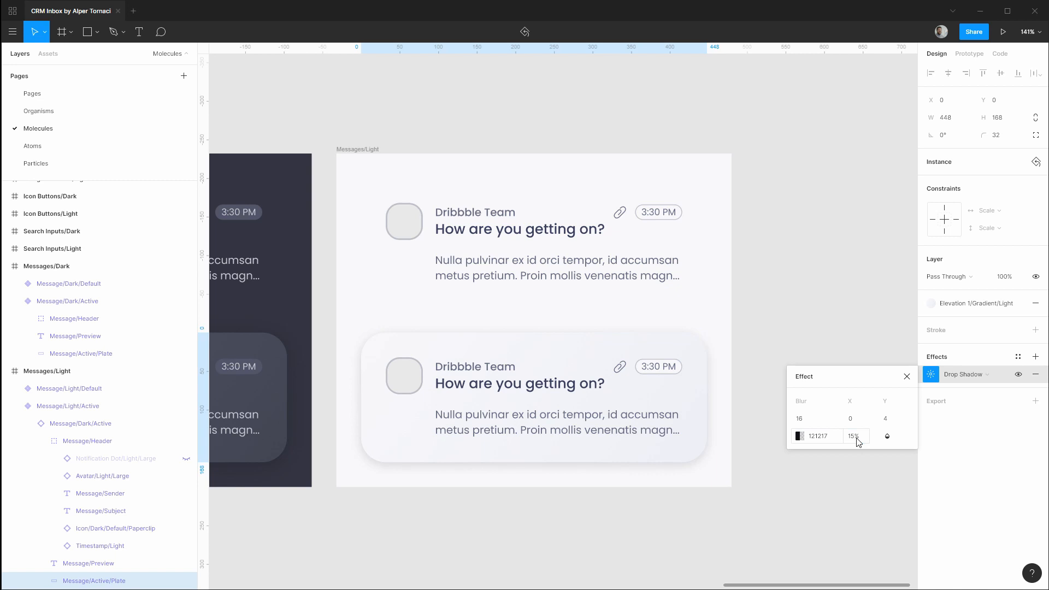
# Step: Try a 20% opacity for the light plate's drop shadow and return it to 15%
pyautogui.click(856, 437)
pyautogui.write('20')
pyautogui.press('Return')
pyautogui.click(856, 437)
pyautogui.write('15')
pyautogui.press('Return')
# Step: Save the light Message/Active/Plate layer's drop shadow as a new effect style named Elevation 1/Light
pyautogui.click(810, 311)
pyautogui.keyDown('ctrl'); pyautogui.scroll(-3, 811, 379); pyautogui.keyUp('ctrl')
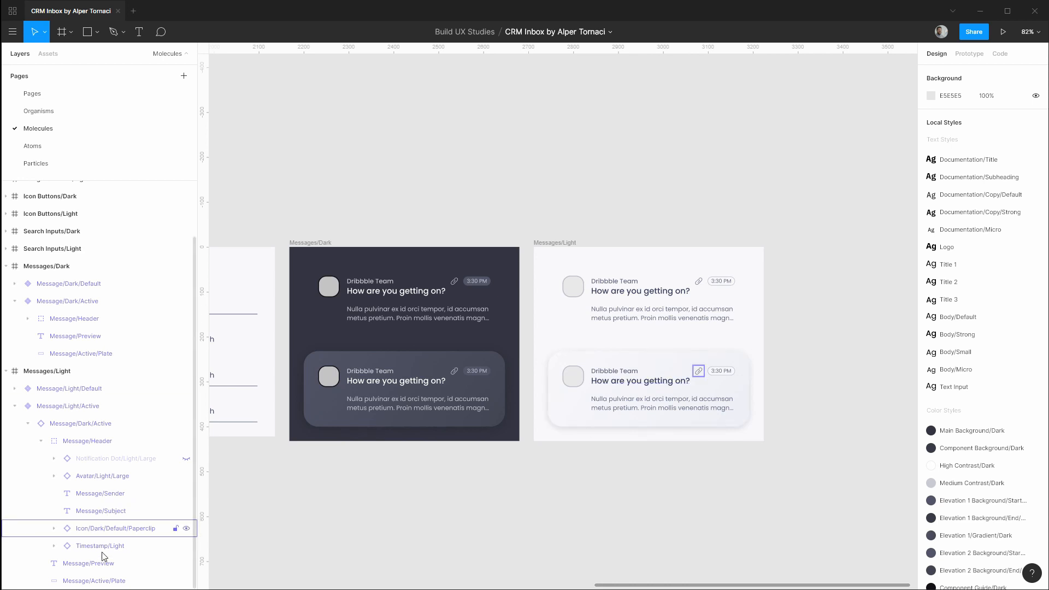
pyautogui.click(100, 582)
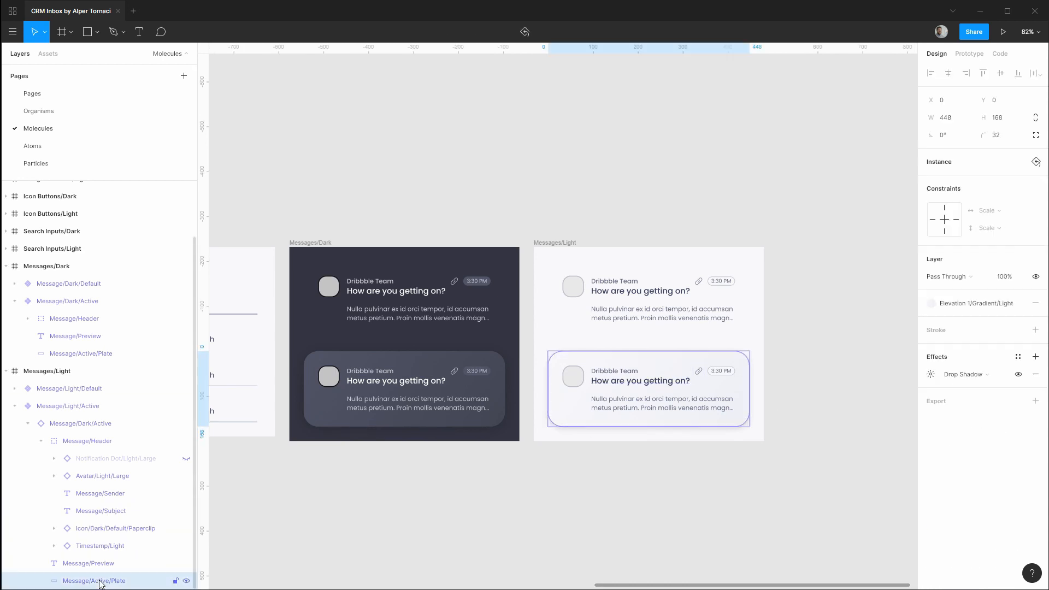
pyautogui.click(1018, 356)
pyautogui.click(1030, 378)
pyautogui.write('Elevation 1/')
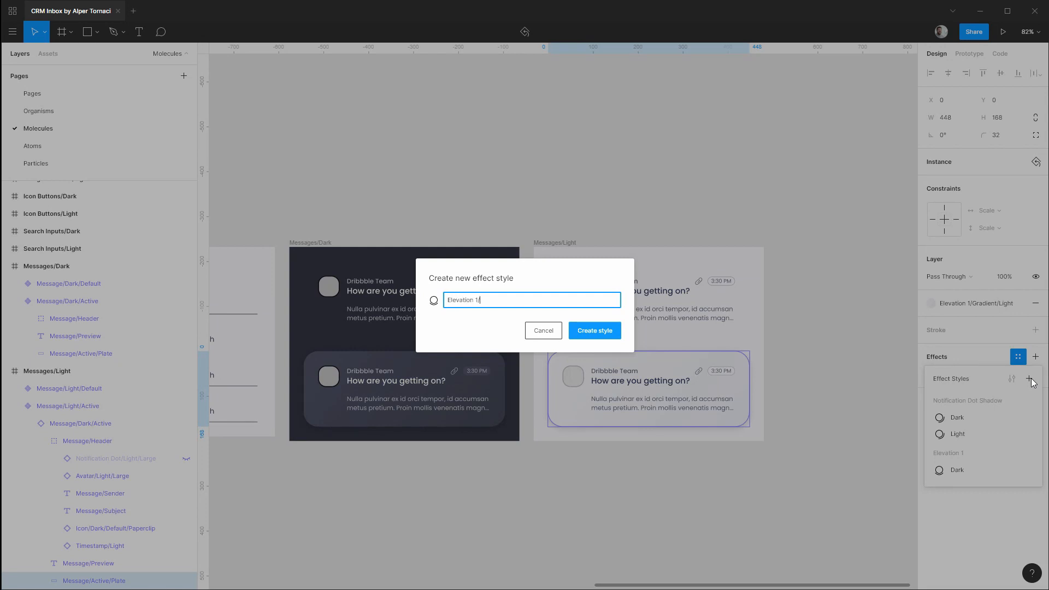
pyautogui.write('Light')
pyautogui.press('Return')
pyautogui.click(616, 524)
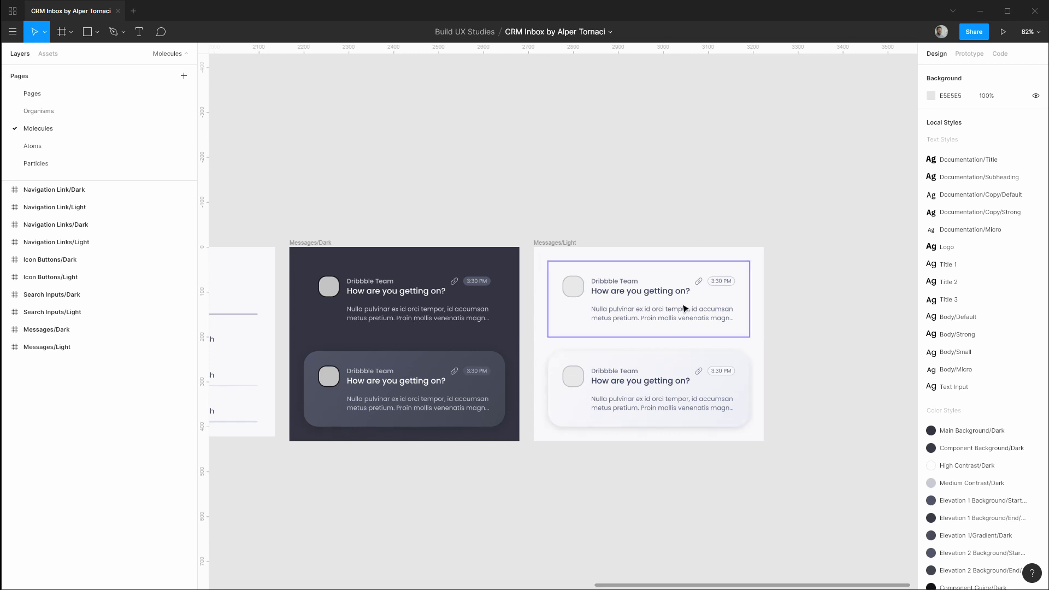
# Step: Switch to the Pages page and examine the inbox message list in the CRM Inbox/Desktop/Dark recreation
pyautogui.click(44, 95)
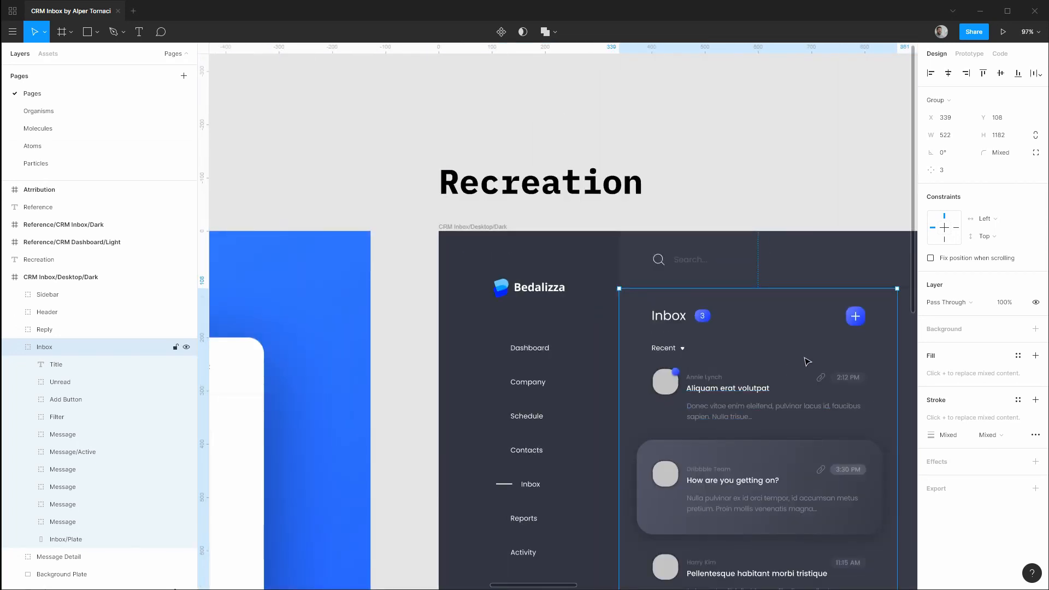
pyautogui.moveTo(807, 362); pyautogui.dragTo(566, 238)
pyautogui.scroll(-1, 569, 237)
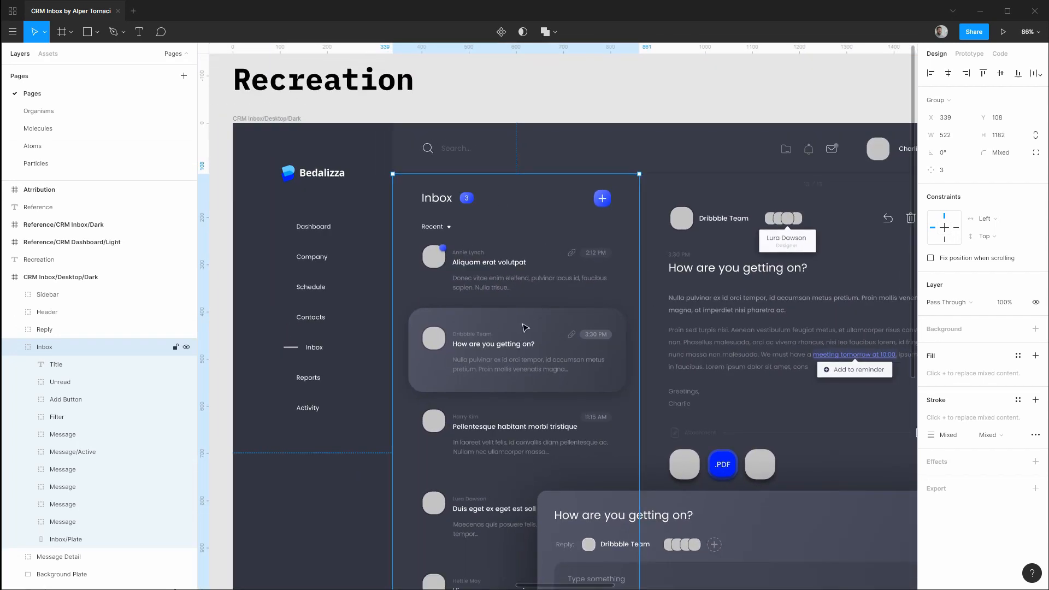
pyautogui.scroll(-2, 525, 327)
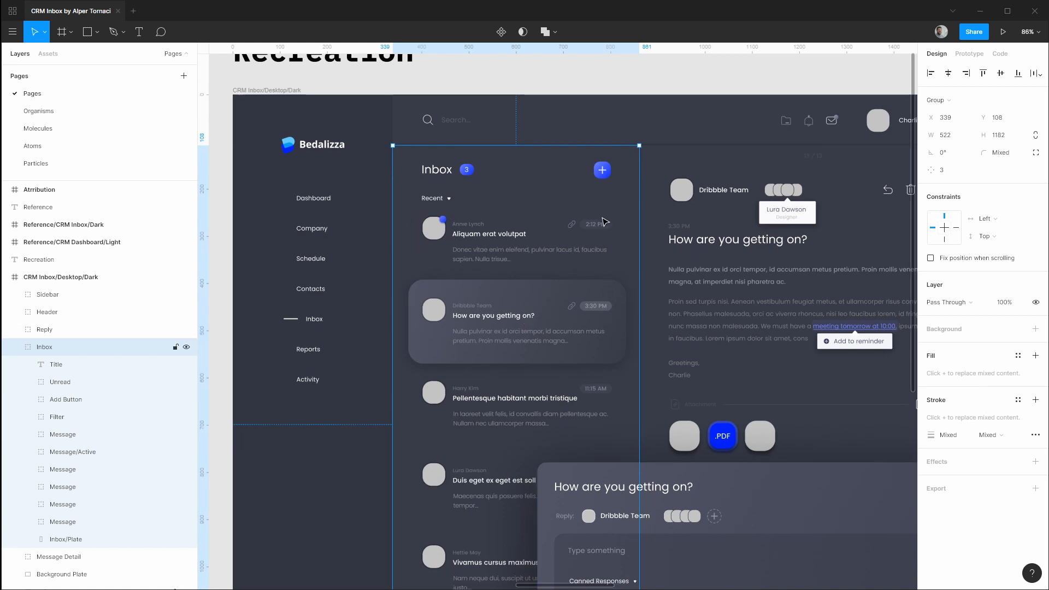
pyautogui.scroll(-5, 504, 415)
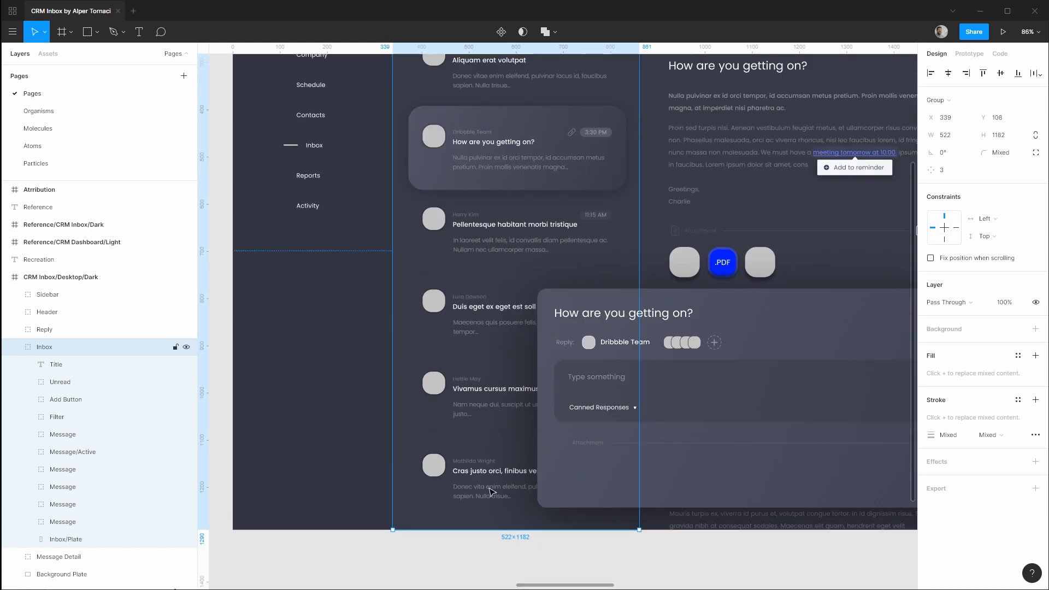
pyautogui.scroll(4, 480, 272)
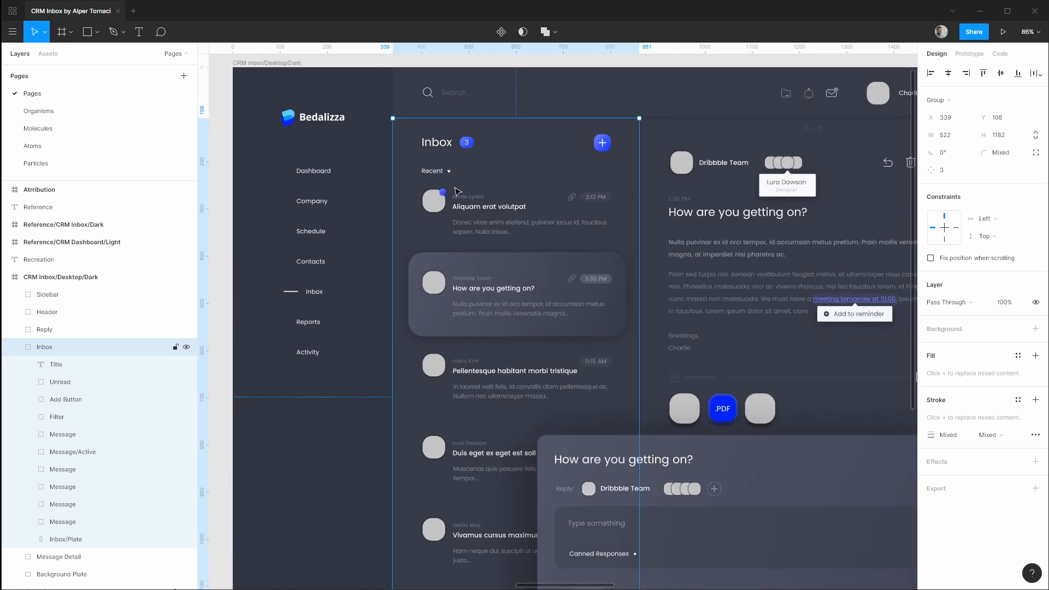
pyautogui.scroll(1, 483, 252)
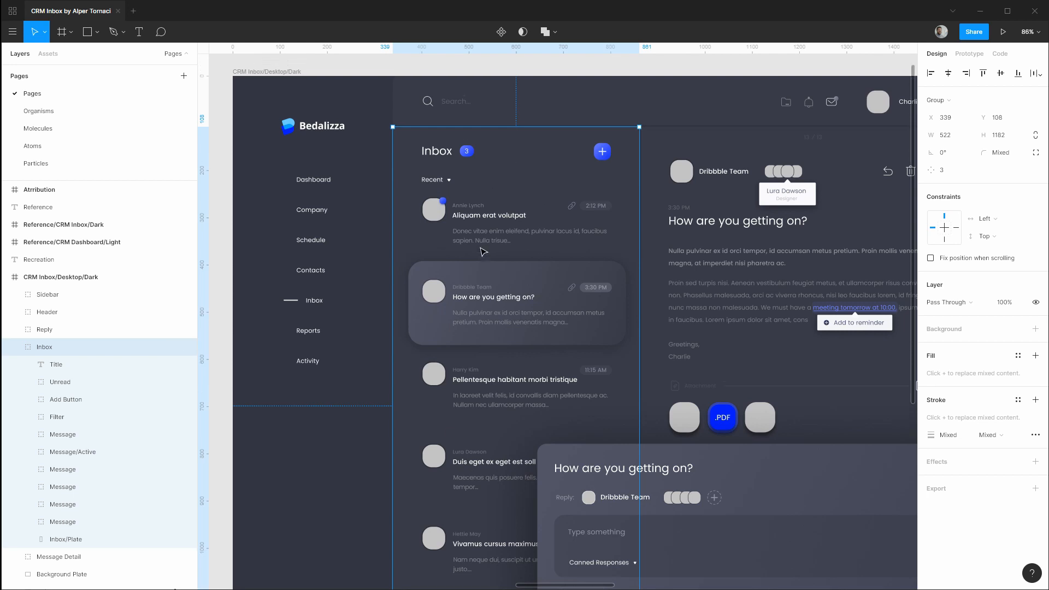